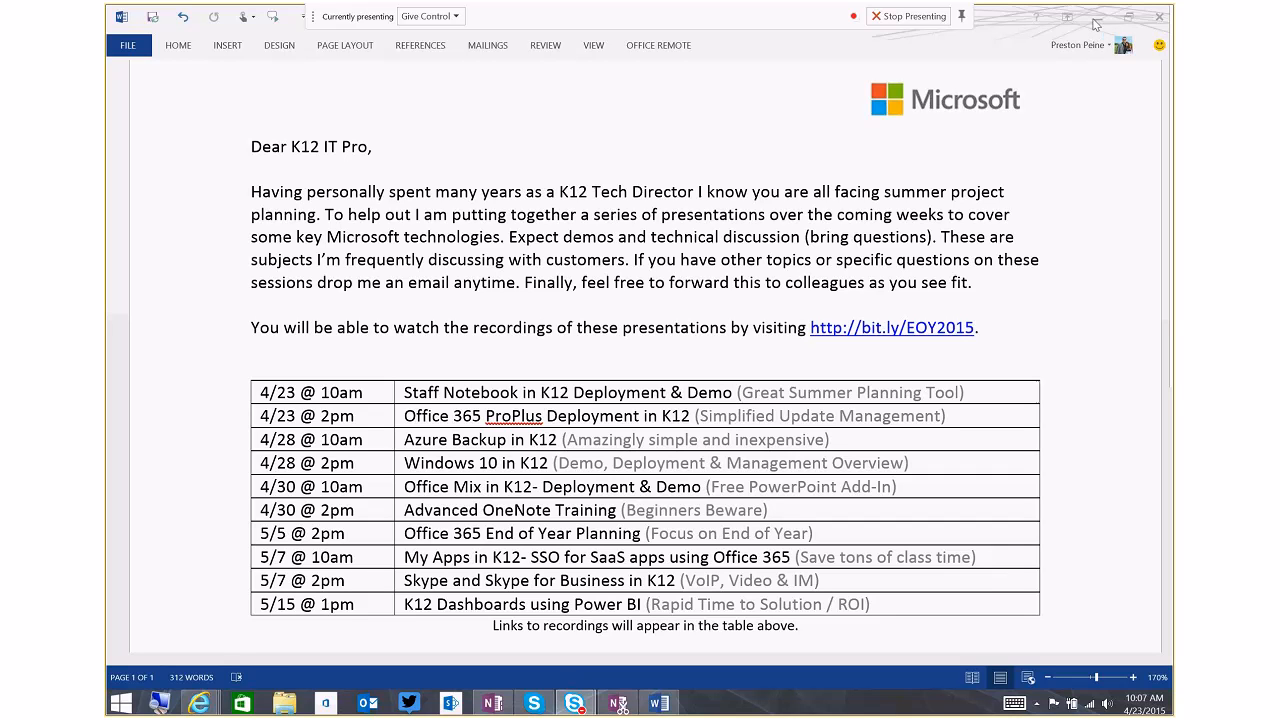
Switch to Internet Explorer and open the OneNote Class Notebook Creator store page from the Bing search results
mouse_move(199, 705)
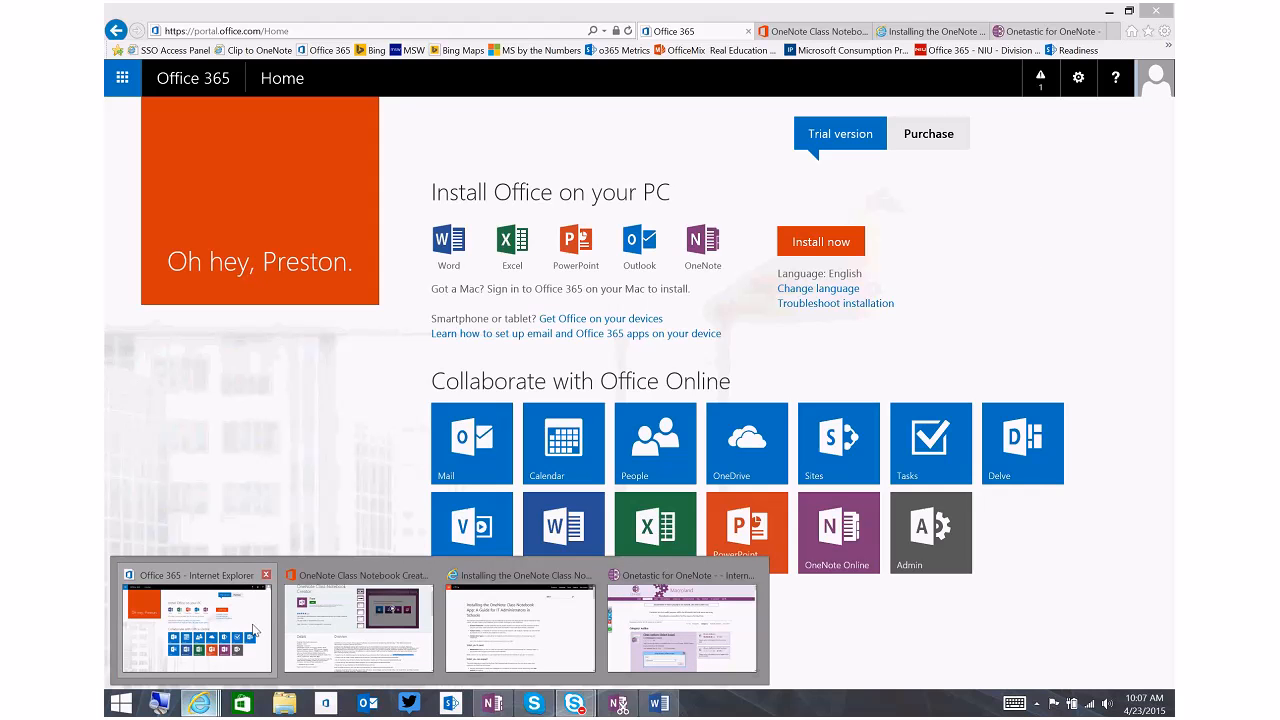
left_click(254, 630)
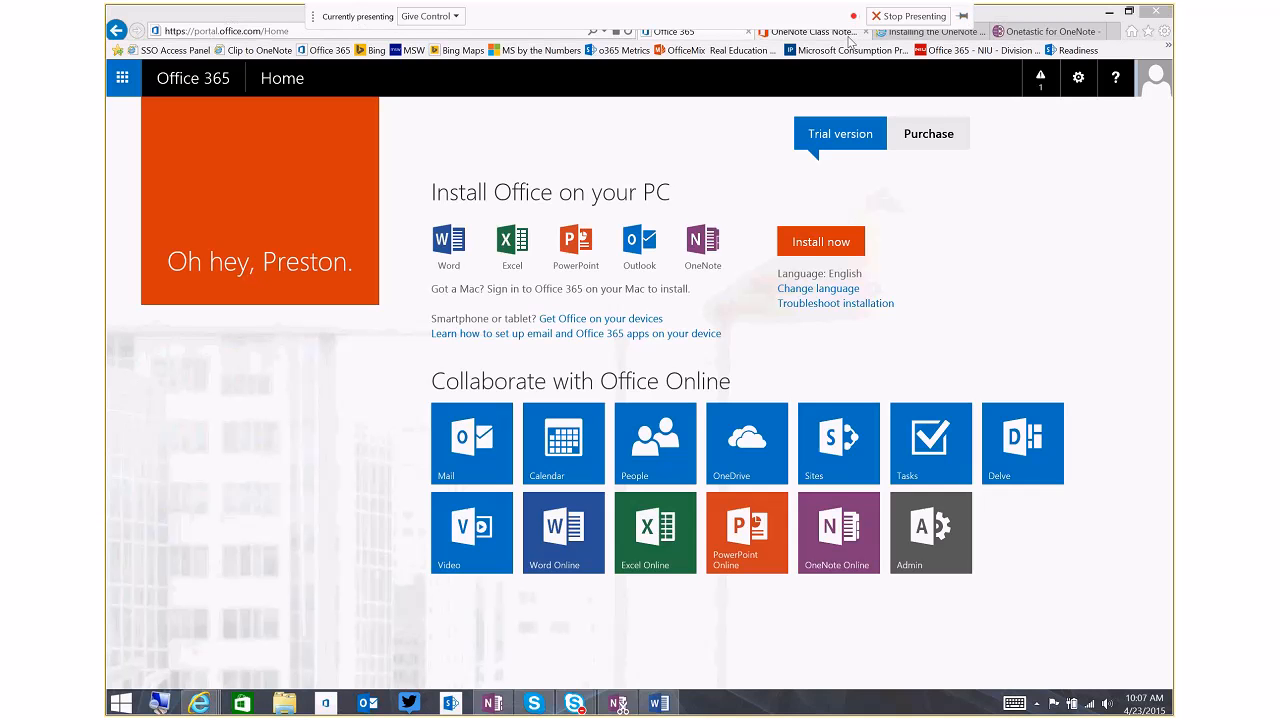
left_click(810, 31)
left_click(117, 31)
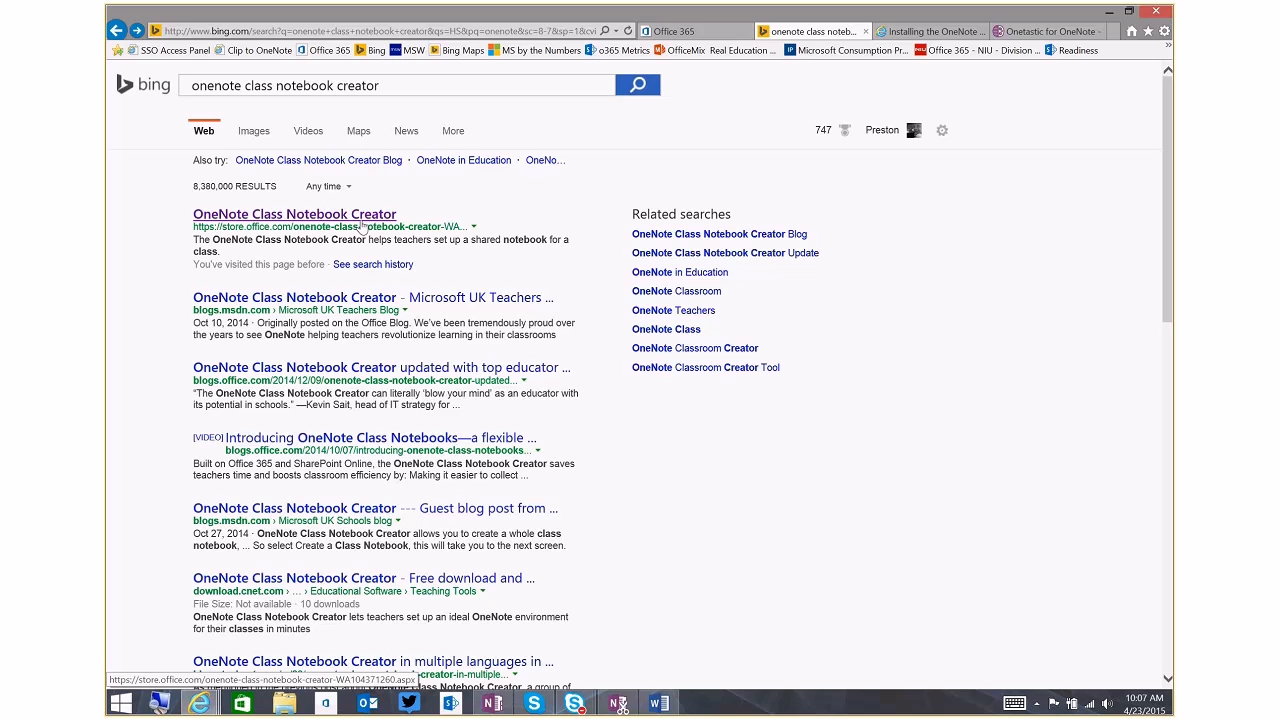
left_click(287, 218)
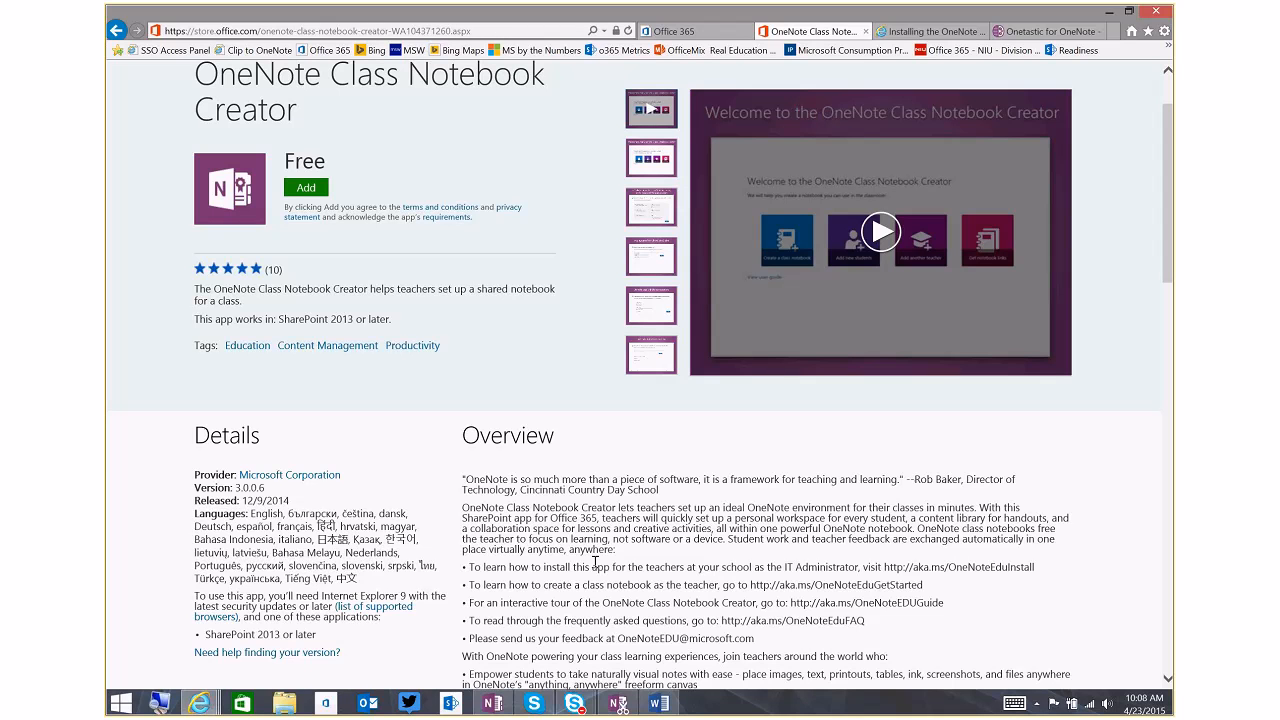
Highlight the four Overview bullets with links for installation, getting started, the interactive tour and the FAQ
left_click_drag(464, 567, 880, 622)
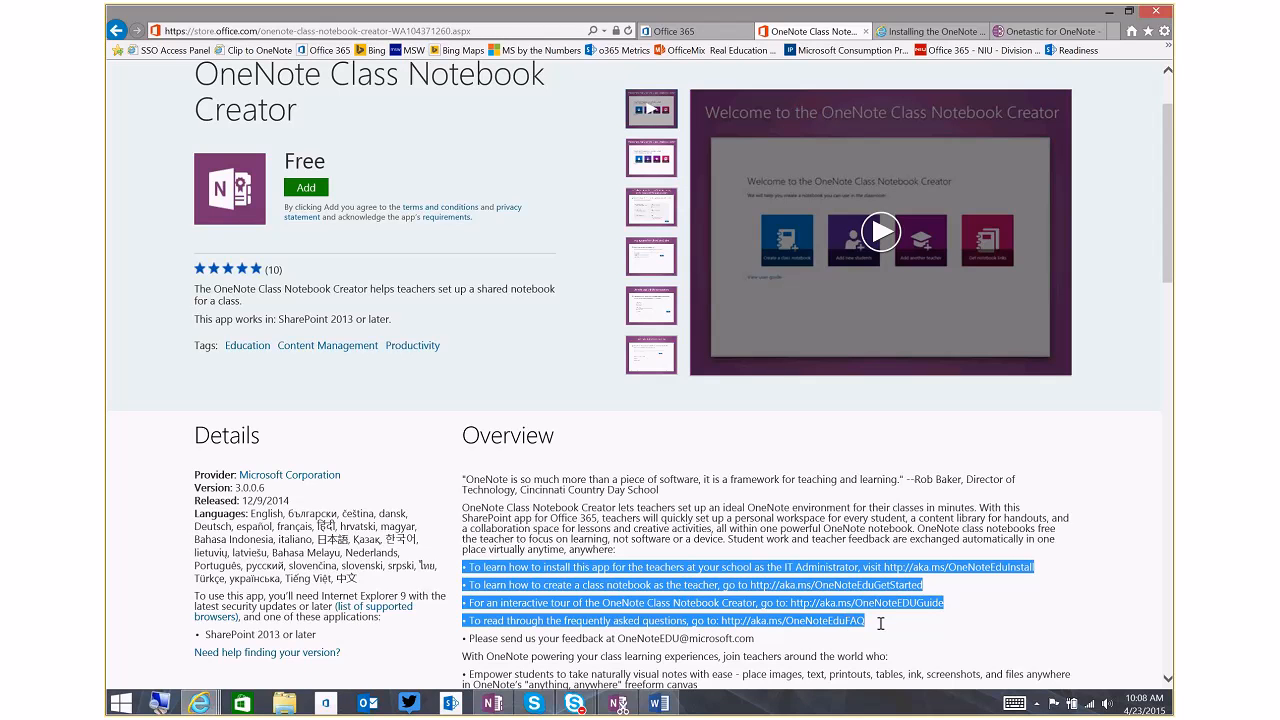
scroll(880, 622, "up", 1)
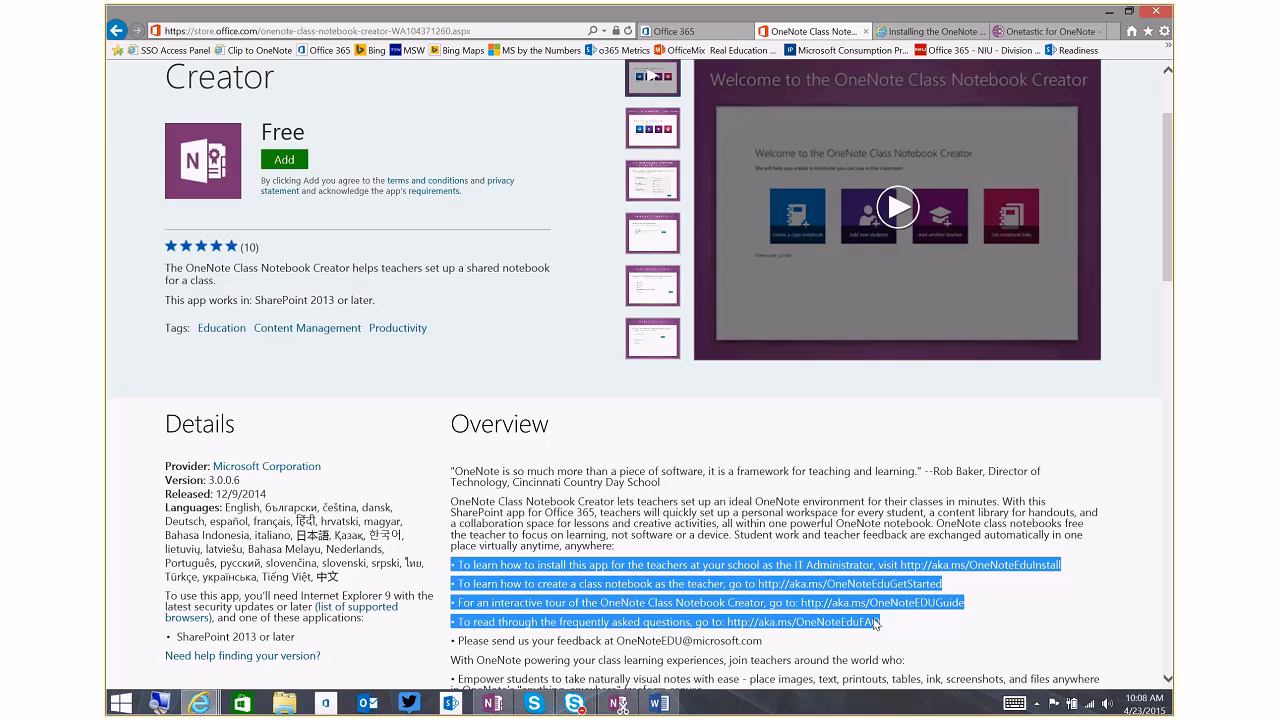
scroll(876, 622, "up", 1)
scroll(848, 604, "up", 1)
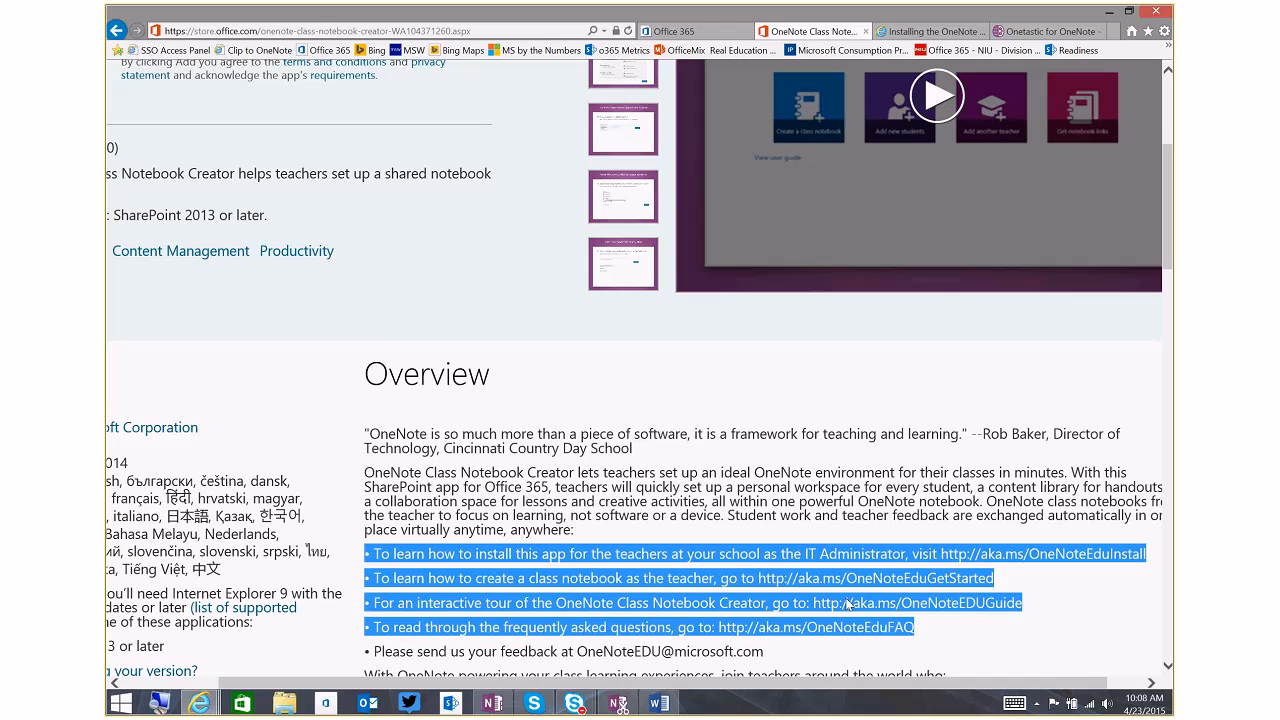
scroll(848, 604, "up", 1)
left_click_drag(899, 686, 950, 692)
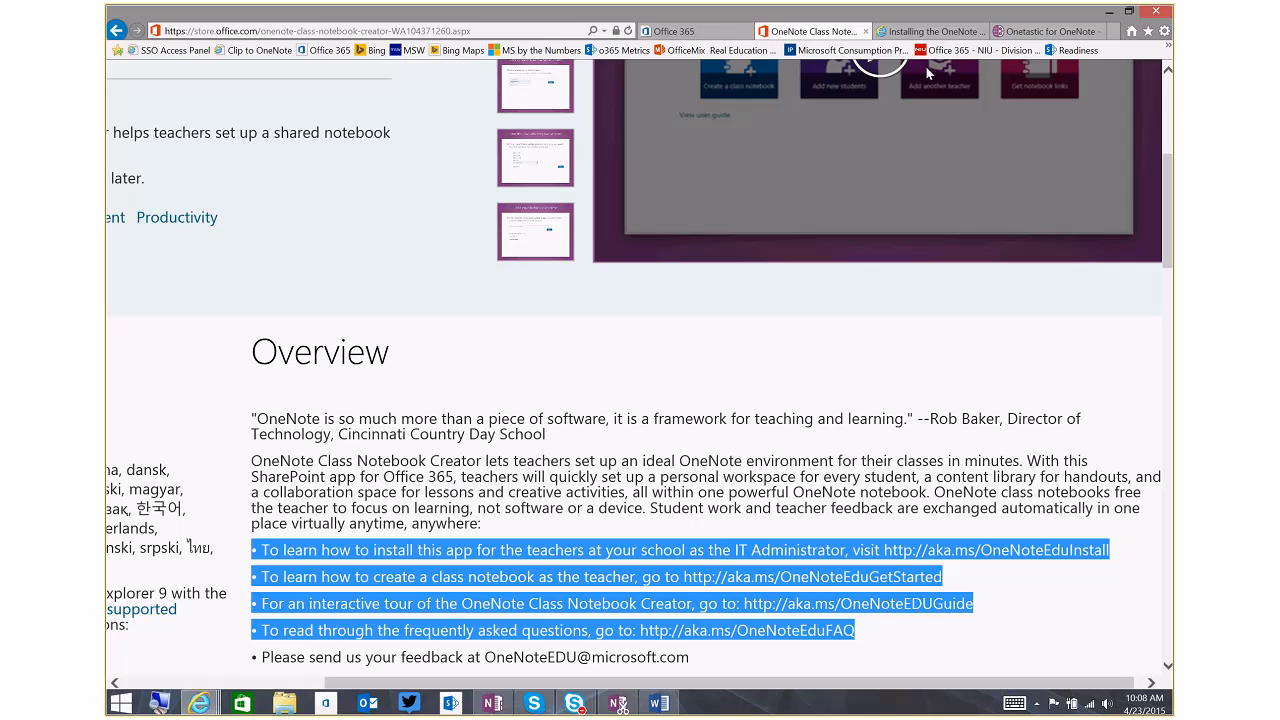
left_click(938, 517)
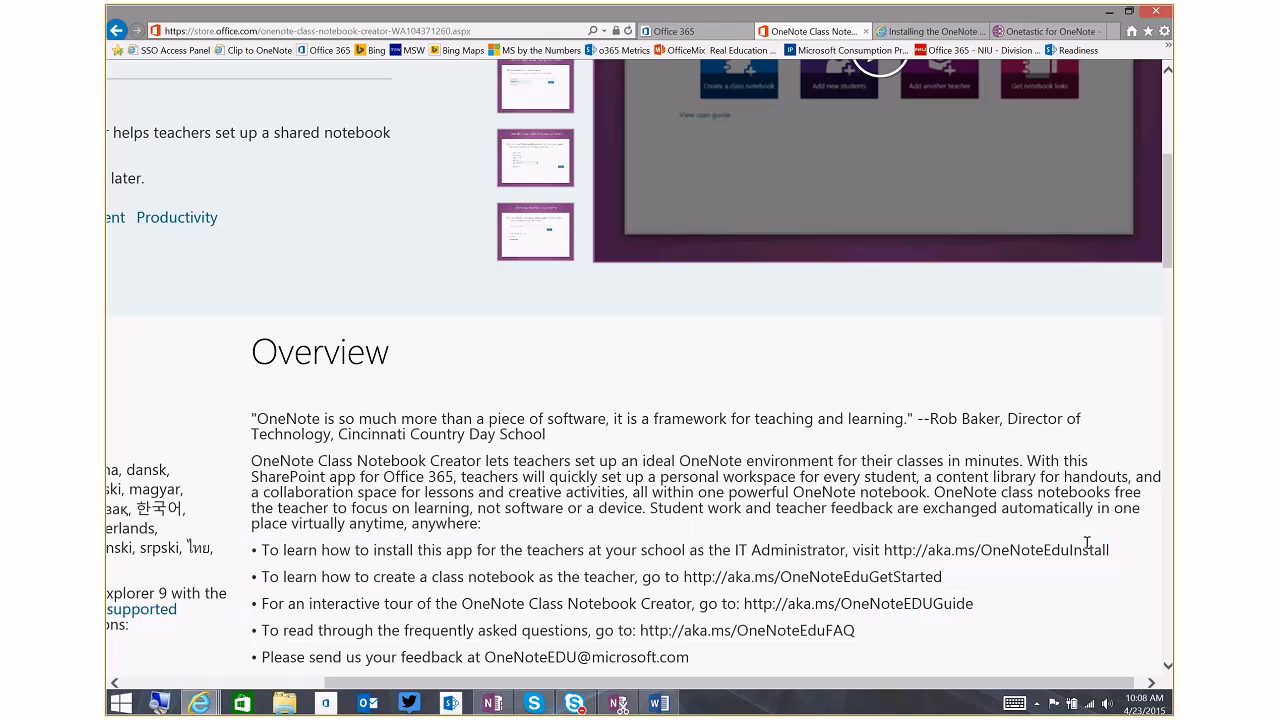
left_click_drag(1118, 553, 880, 555)
right_click(915, 557)
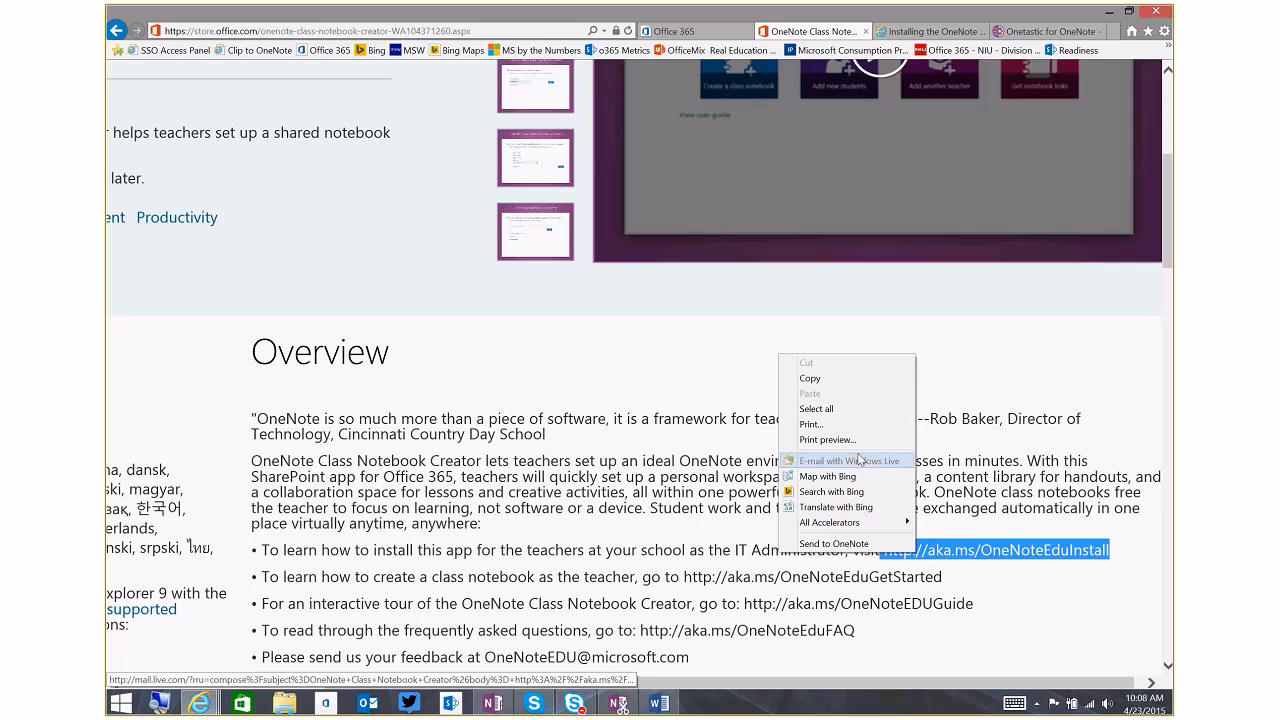
left_click(847, 378)
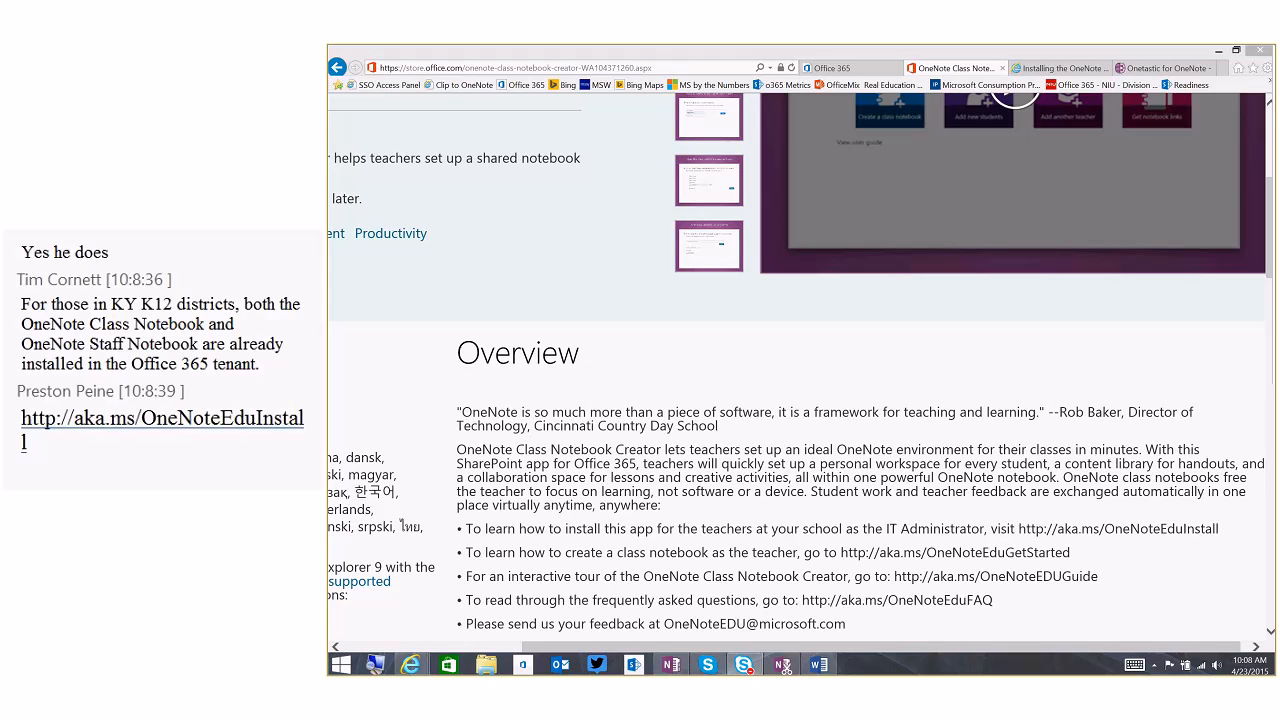
View the article on installing the OneNote Class Notebook app for IT administrators in schools
key("ctrl+Tab")
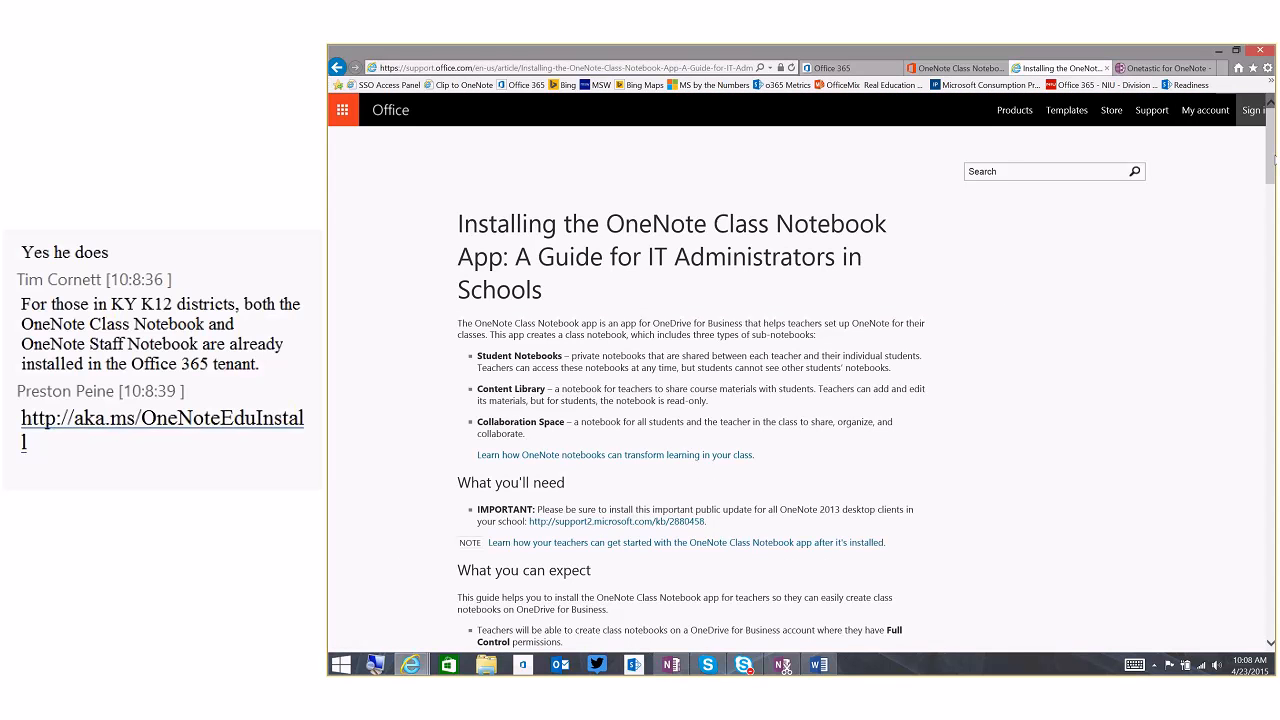
scroll(1271, 165, "down", 1)
mouse_move(1271, 165)
left_mouse_down()
mouse_move(1261, 250)
mouse_move(1267, 162)
left_mouse_up()
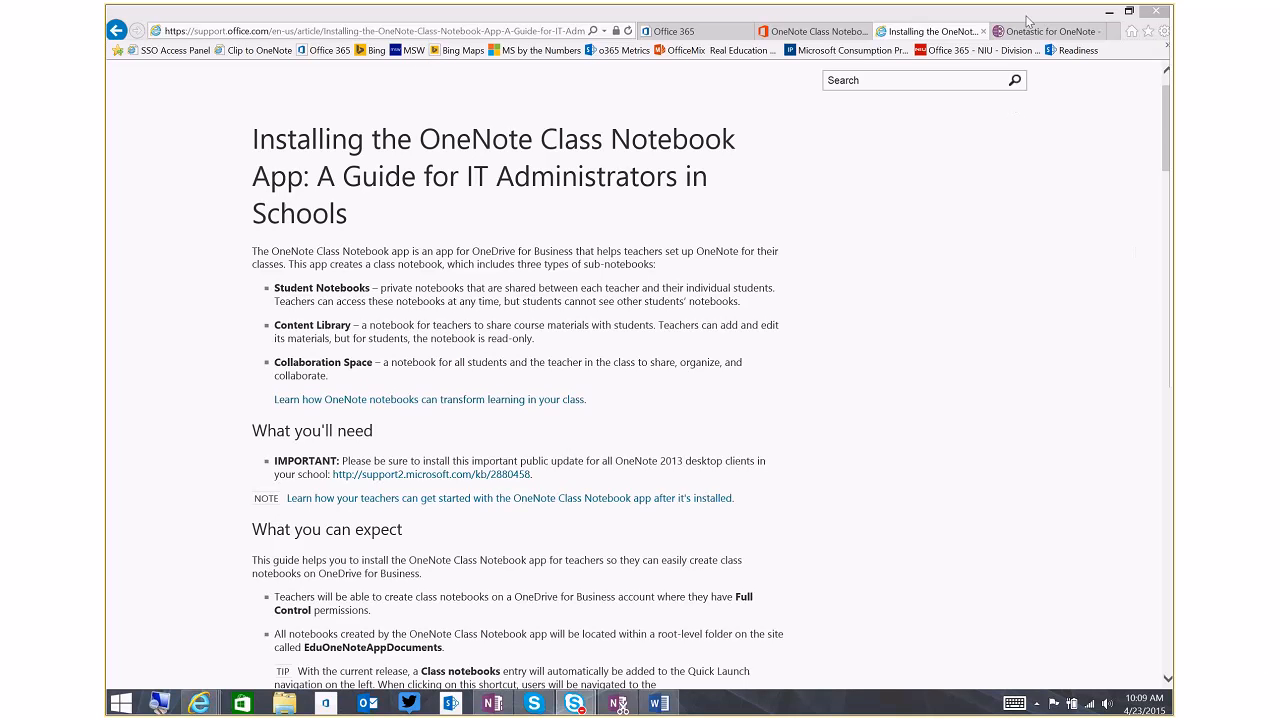
left_click(922, 32)
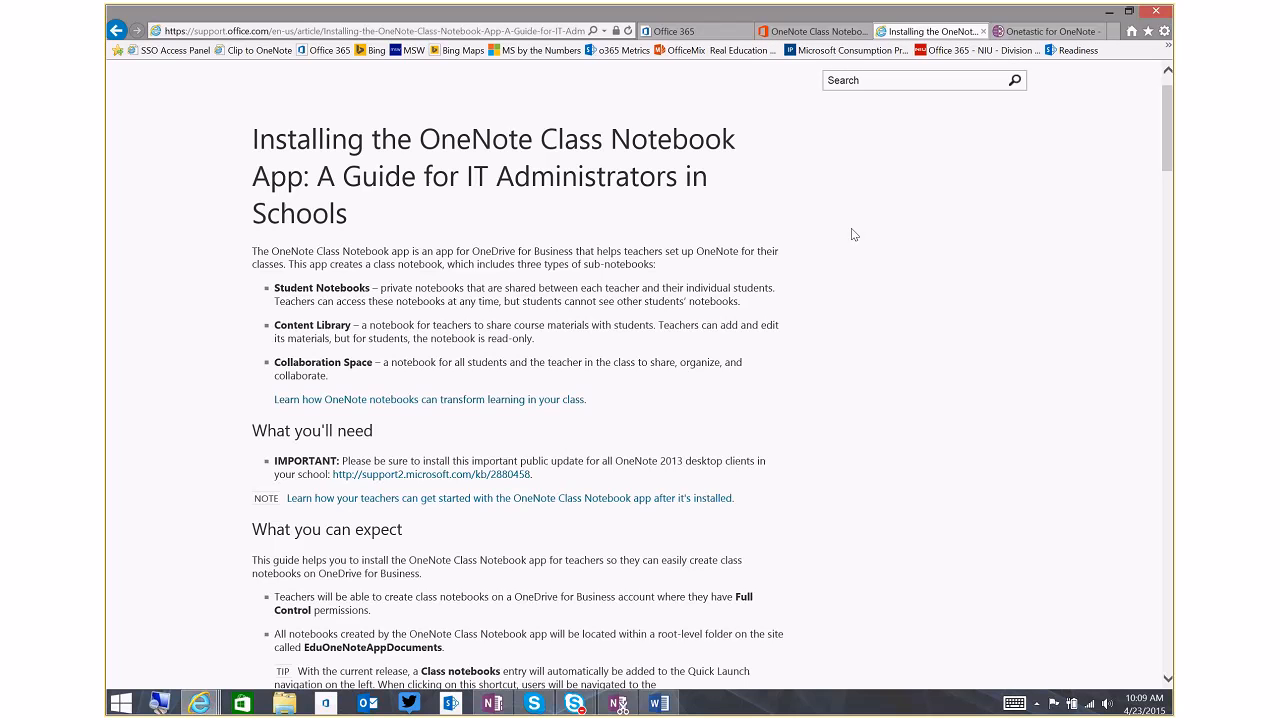
Open the SharePoint admin center by way of the Office 365 admin center
left_click(713, 36)
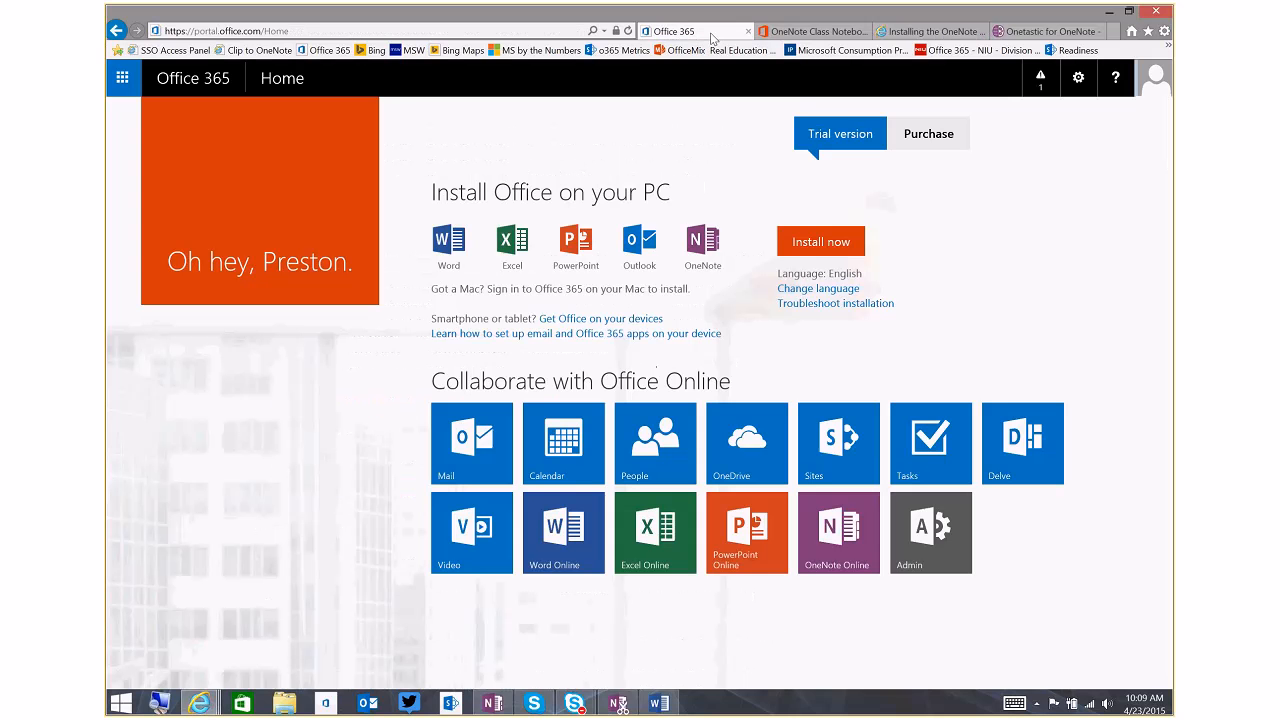
left_click(937, 541)
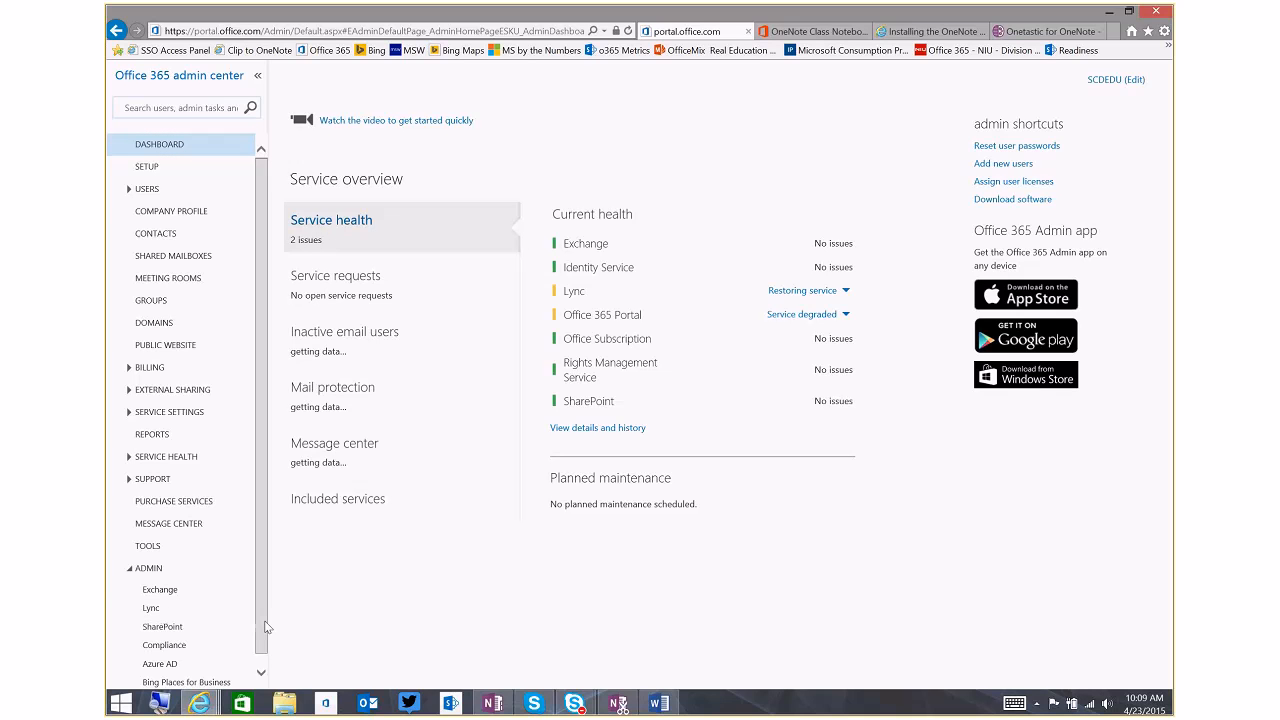
left_click(176, 627)
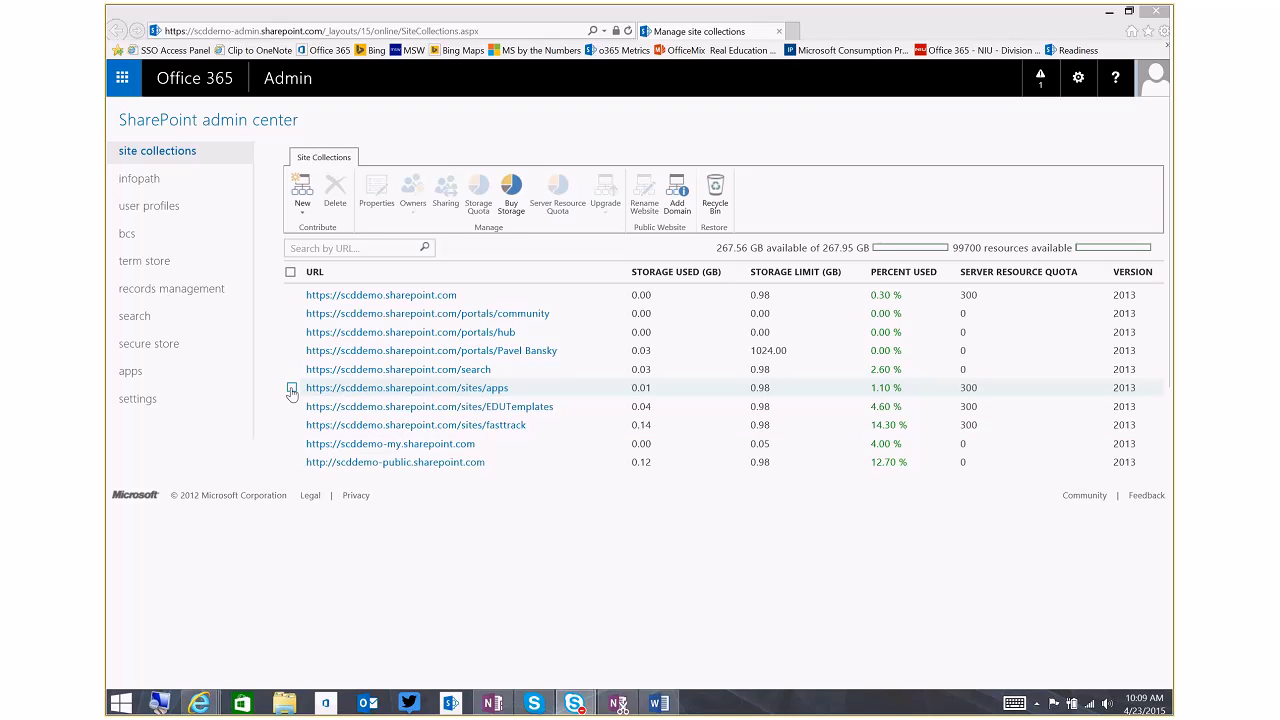
Review the primary and site collection administrators of the sites/apps site collection, then dismiss the dialog without changes
left_click(291, 389)
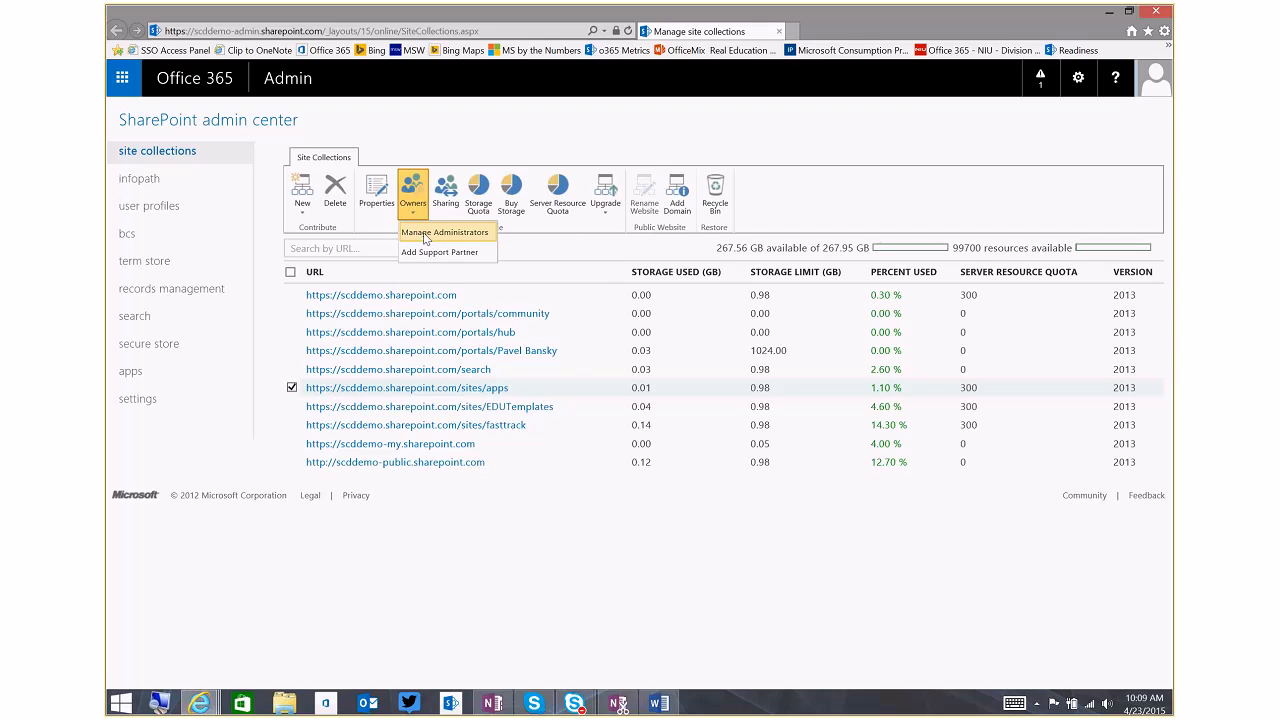
left_click(424, 234)
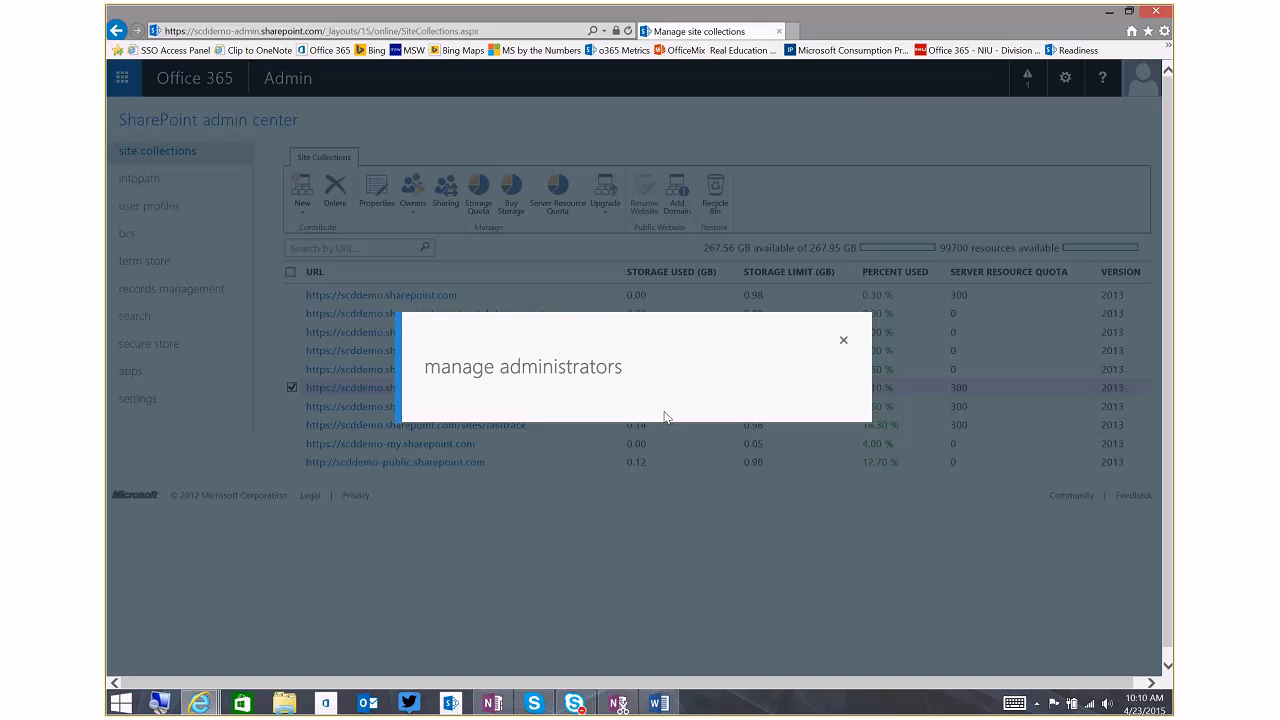
left_click(611, 297)
left_click(648, 294)
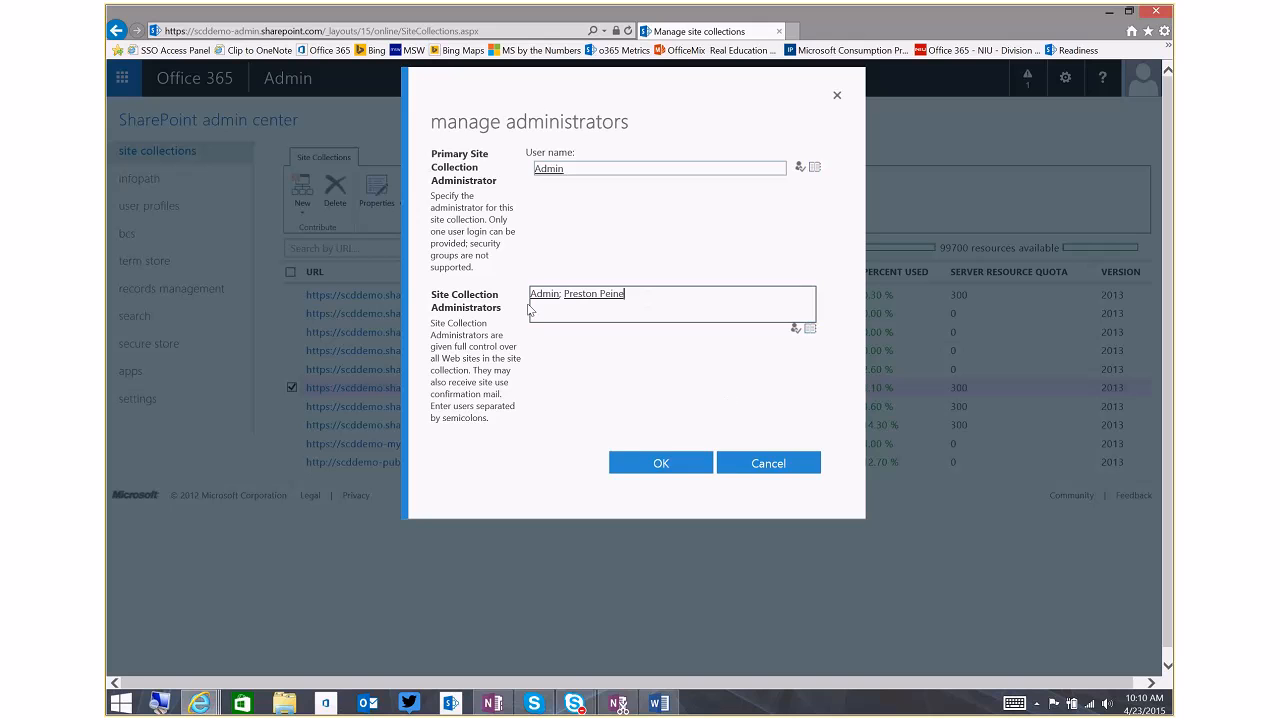
left_click(768, 464)
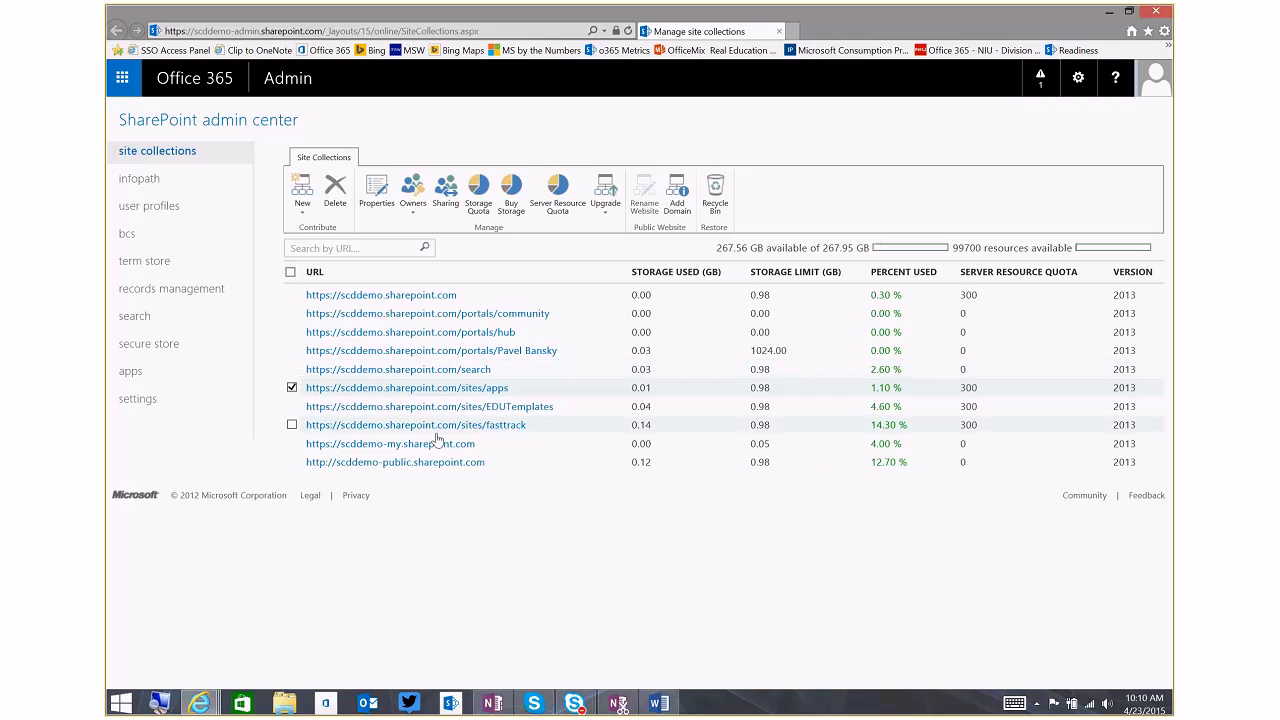
Open the App Catalog site and go from adding an app in its site contents to the SharePoint Store
left_click(156, 381)
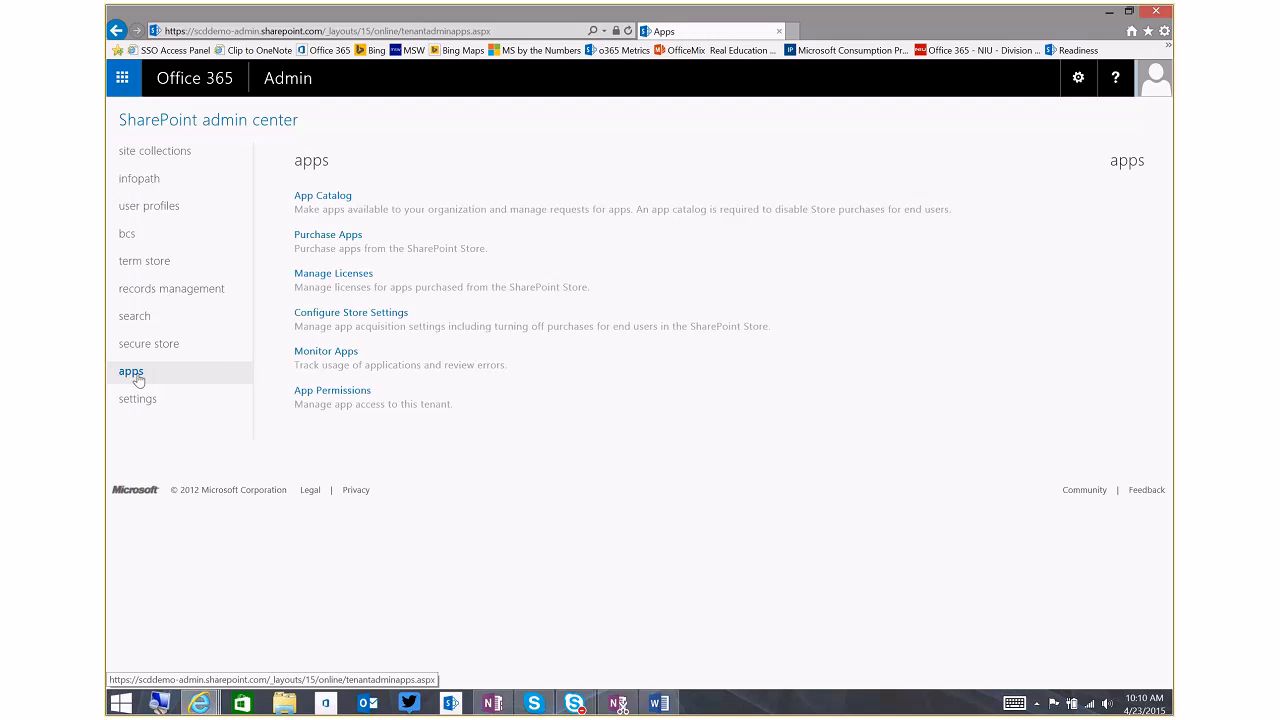
left_click(326, 203)
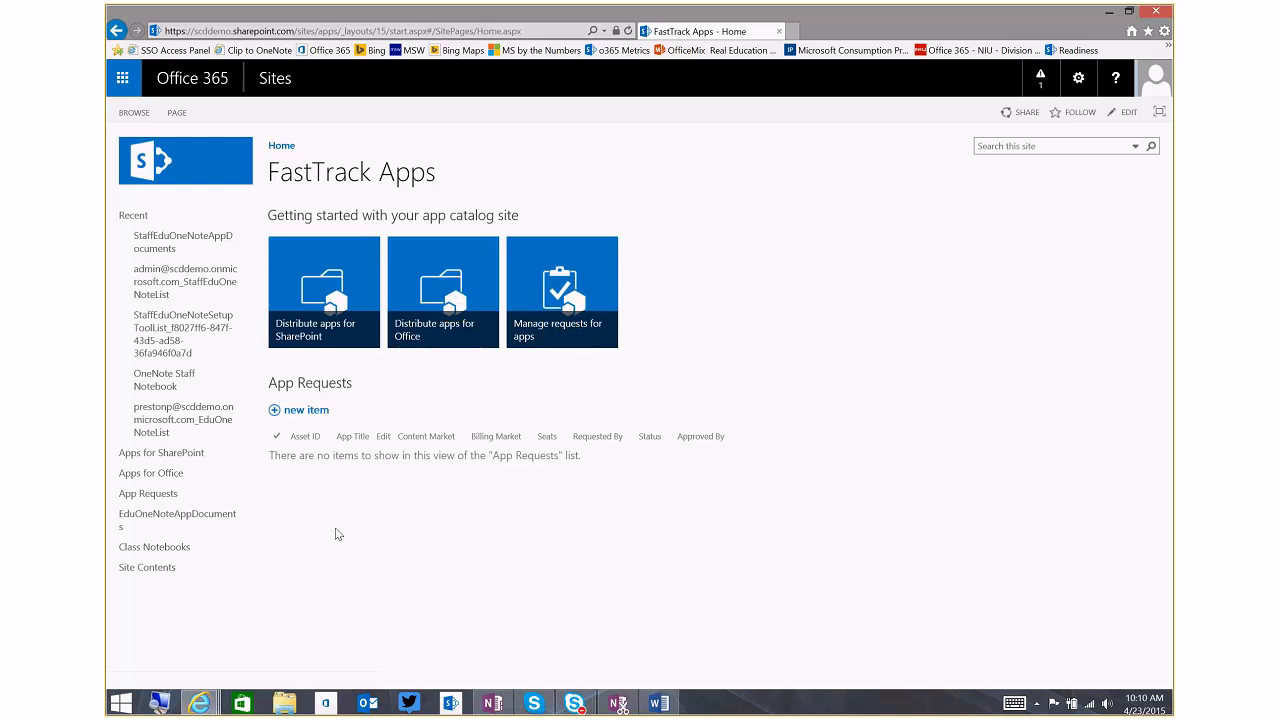
left_click(170, 568)
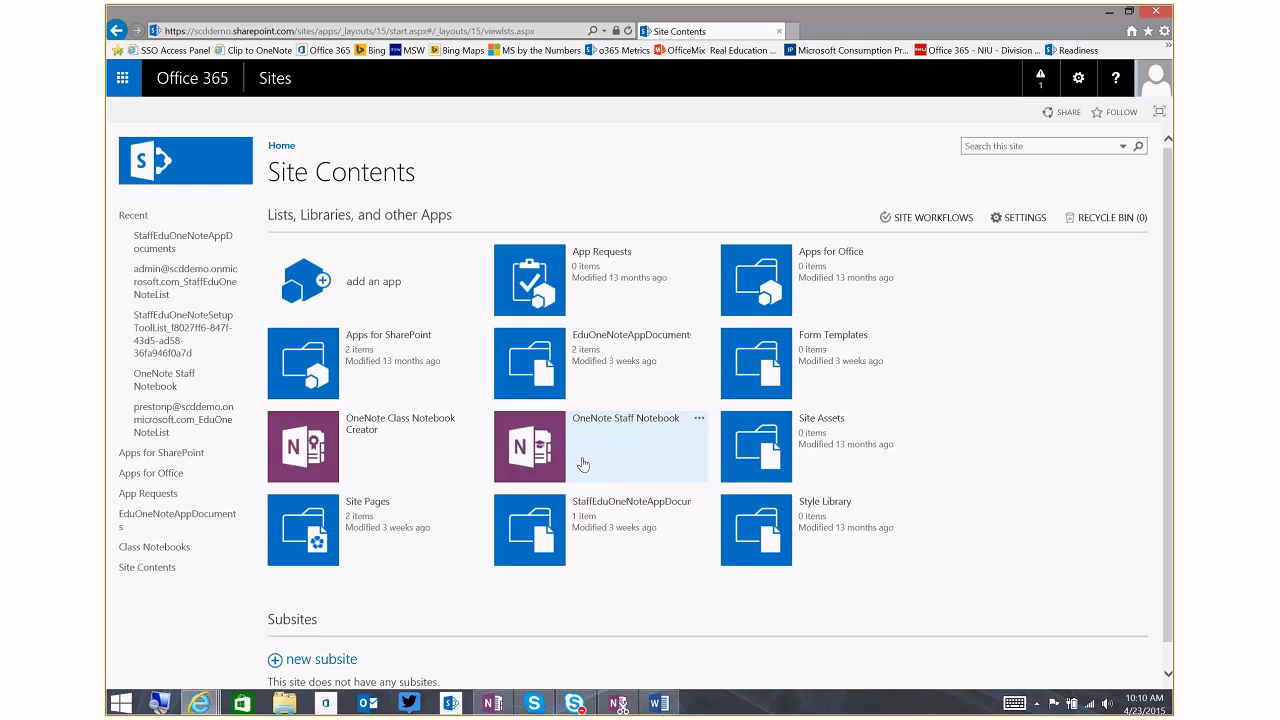
left_click(355, 285)
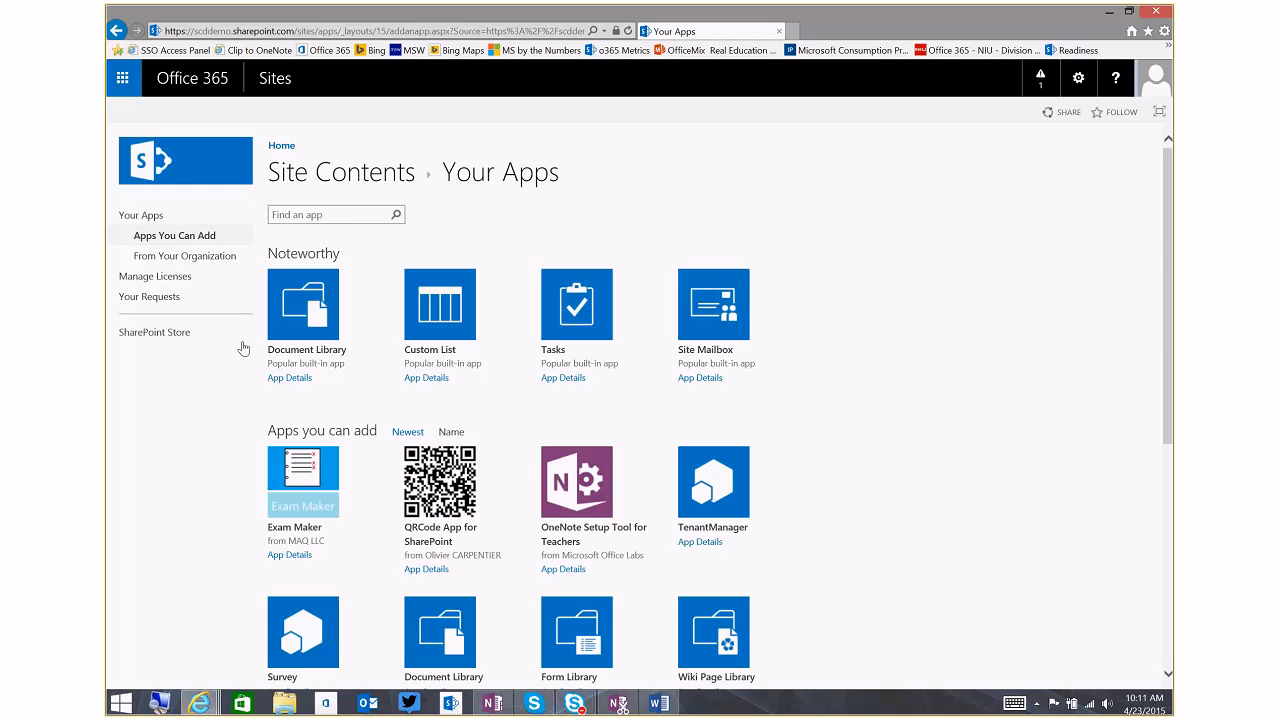
left_click(172, 338)
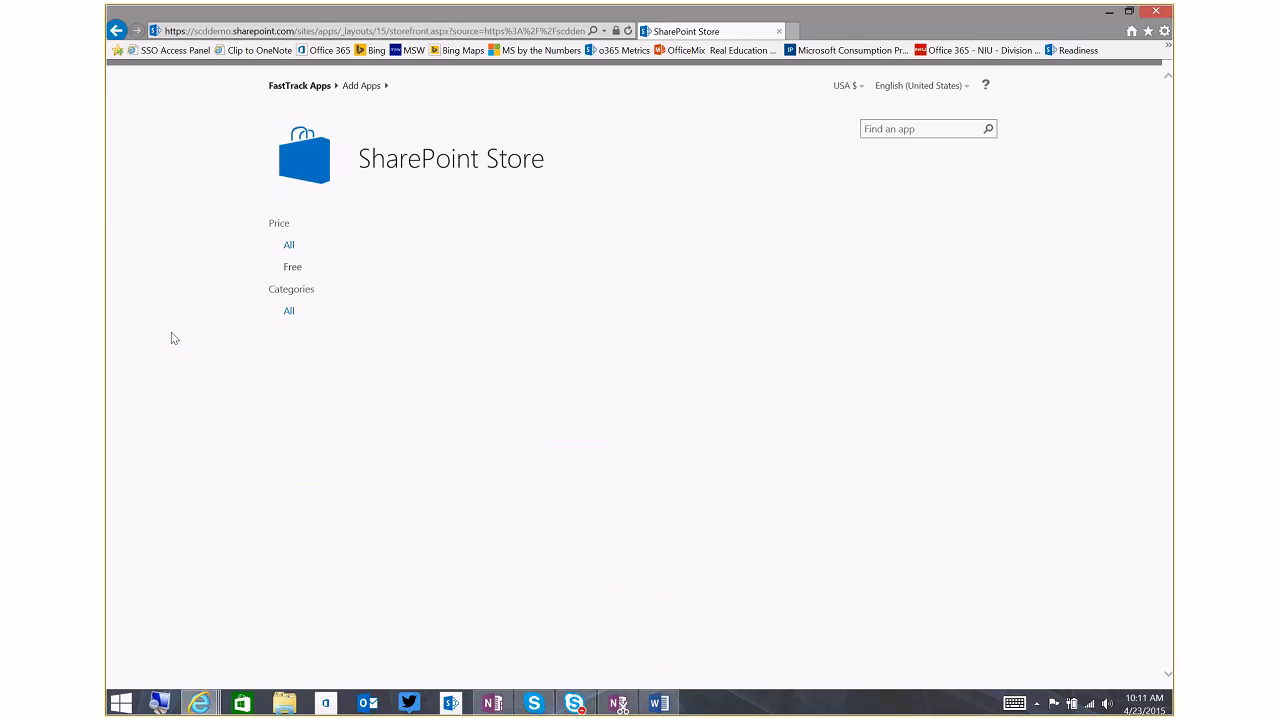
Search the SharePoint Store for "OneNote" and open the OneNote Staff Notebook app's page
left_click(885, 130)
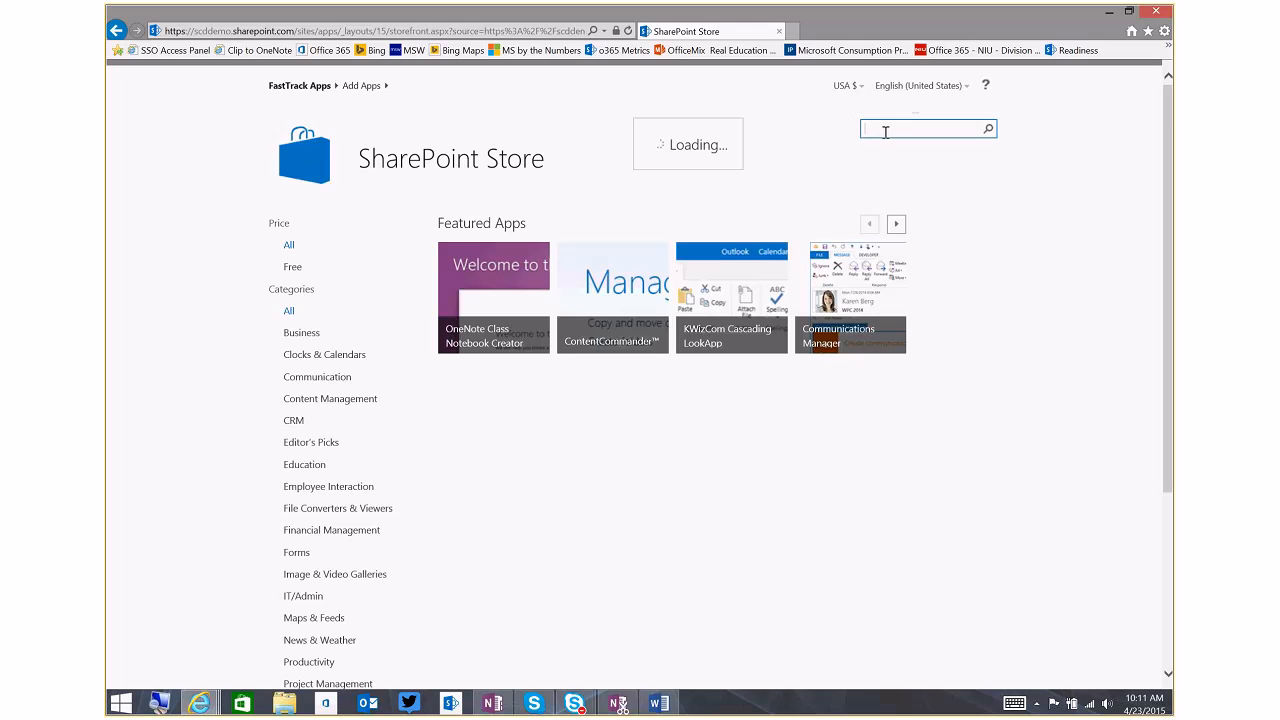
type("o")
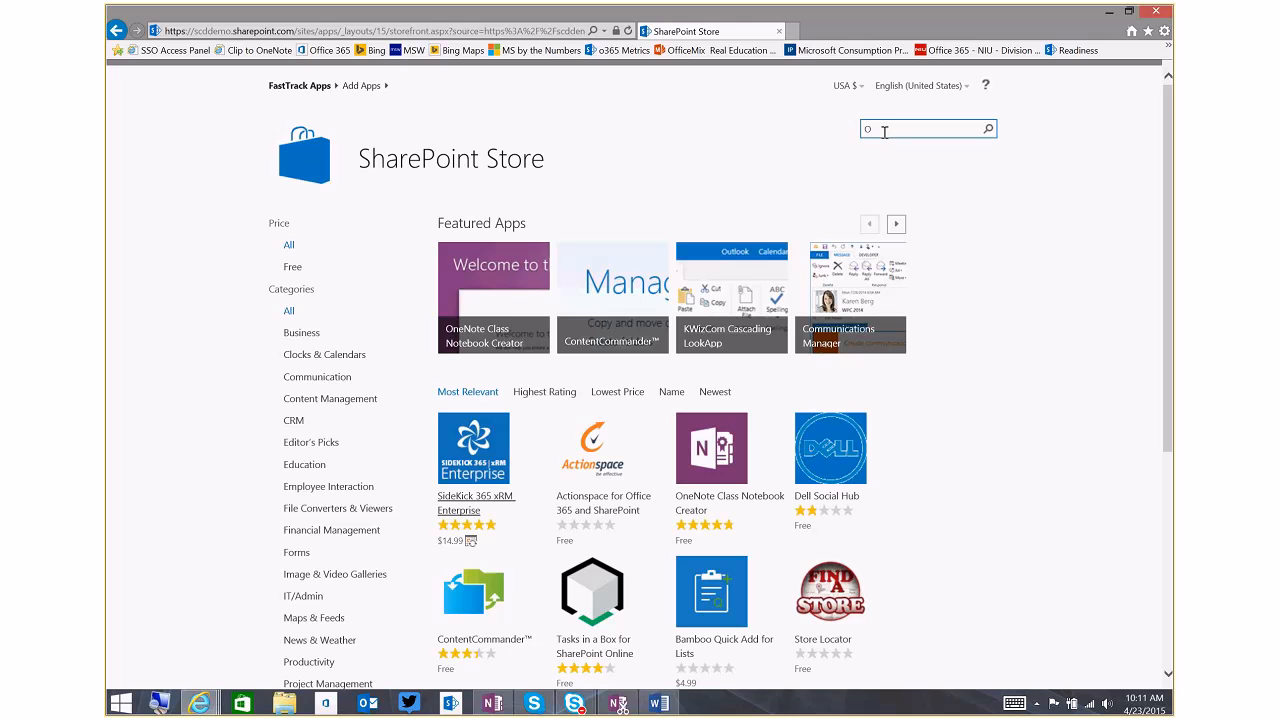
type("neNote")
left_click(990, 128)
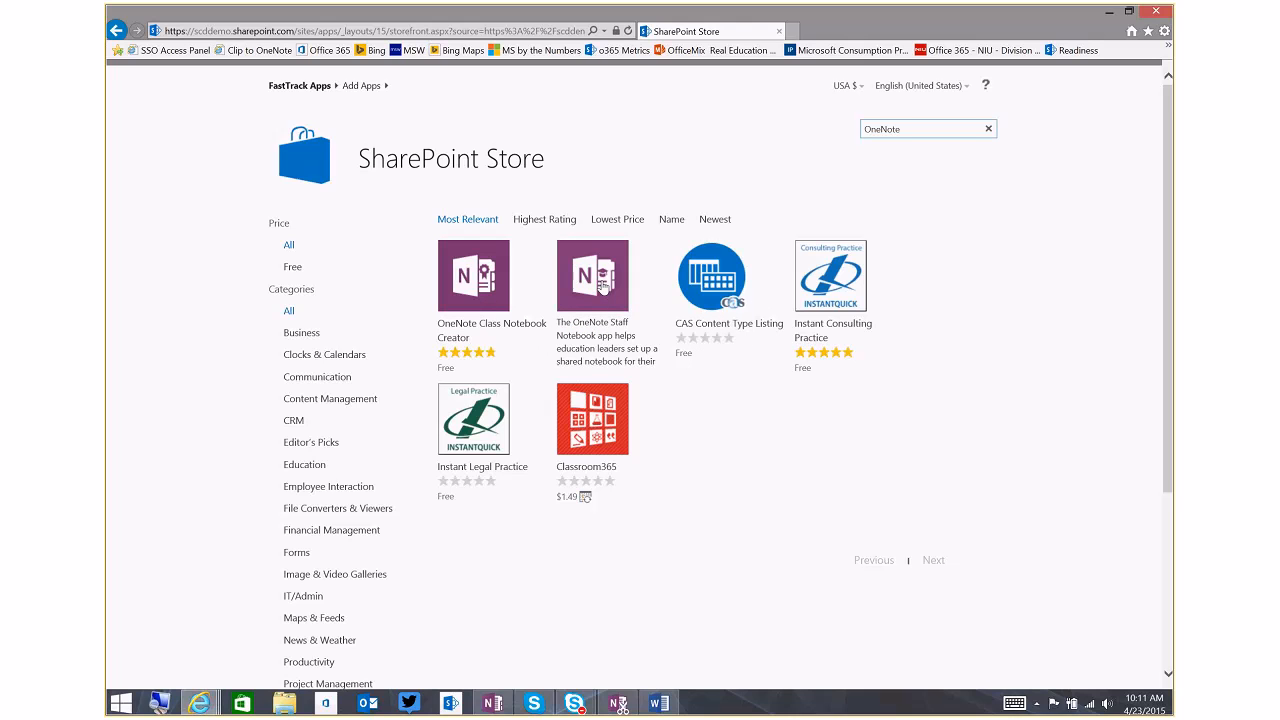
left_click(603, 288)
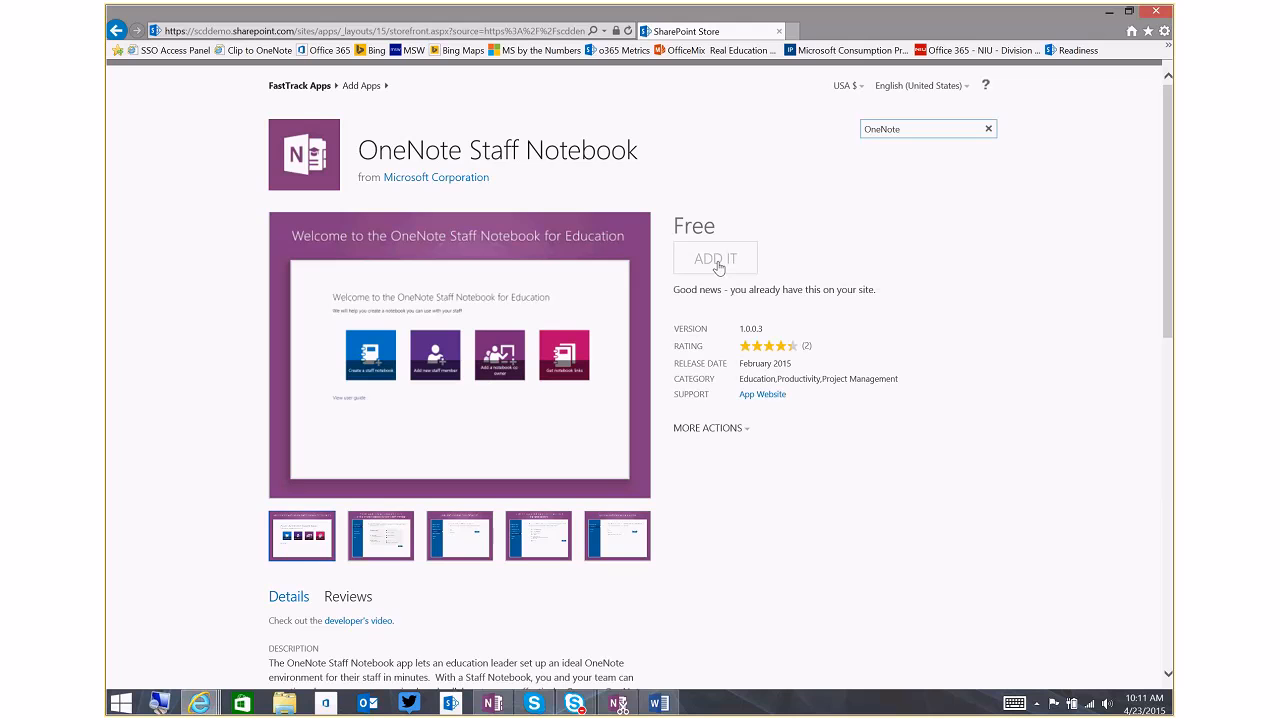
Close the store window, reopen the SharePoint admin center in a maximized window and open the App Catalog site
left_click(1157, 17)
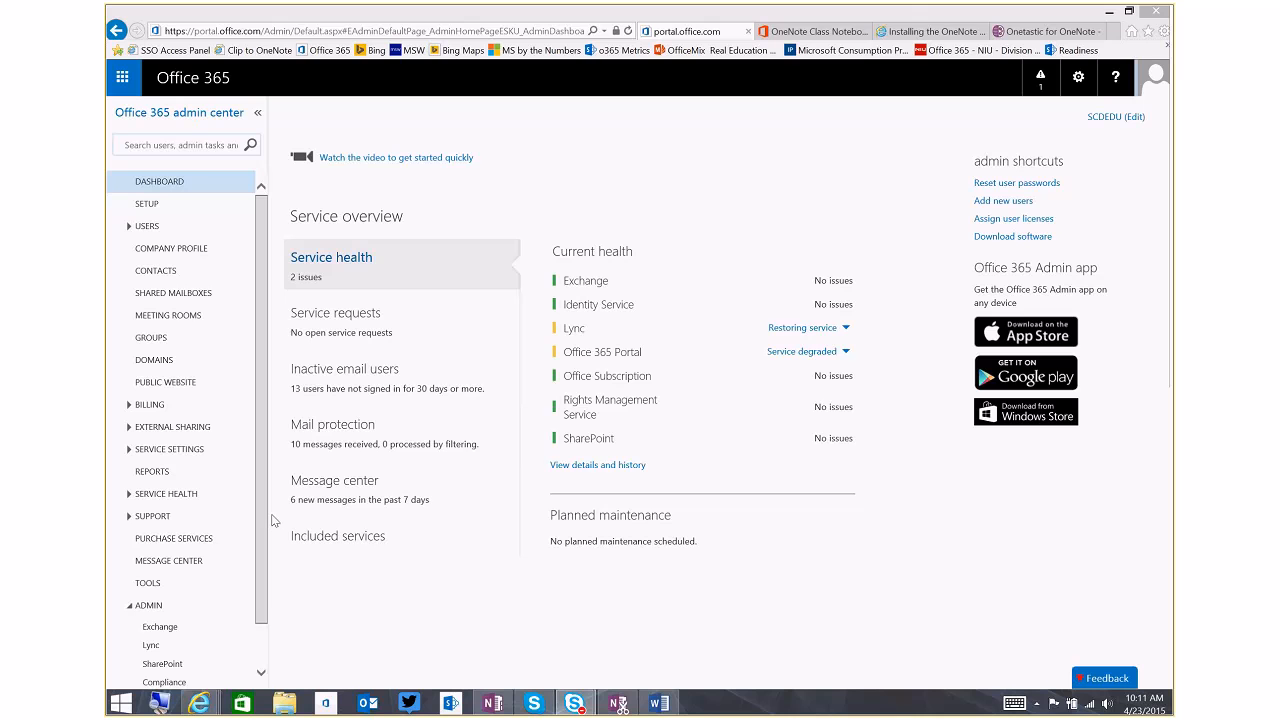
left_click_drag(262, 486, 180, 611)
left_click(170, 614)
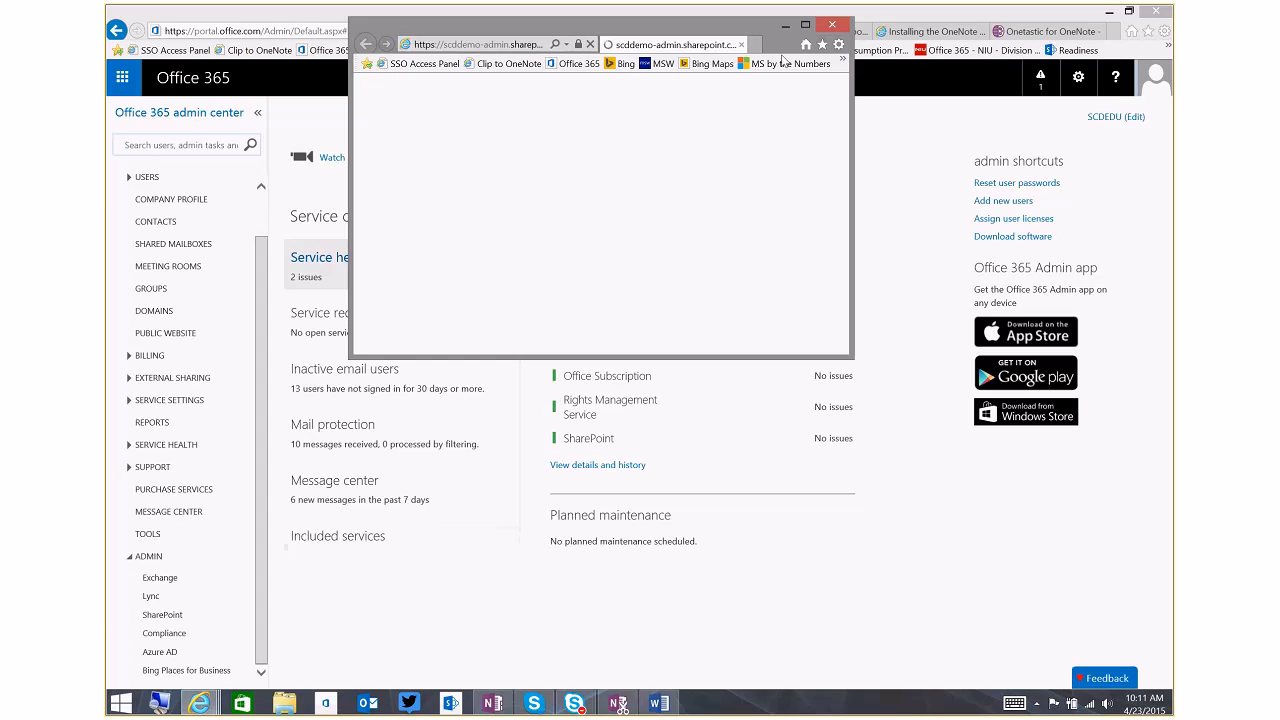
left_click(805, 24)
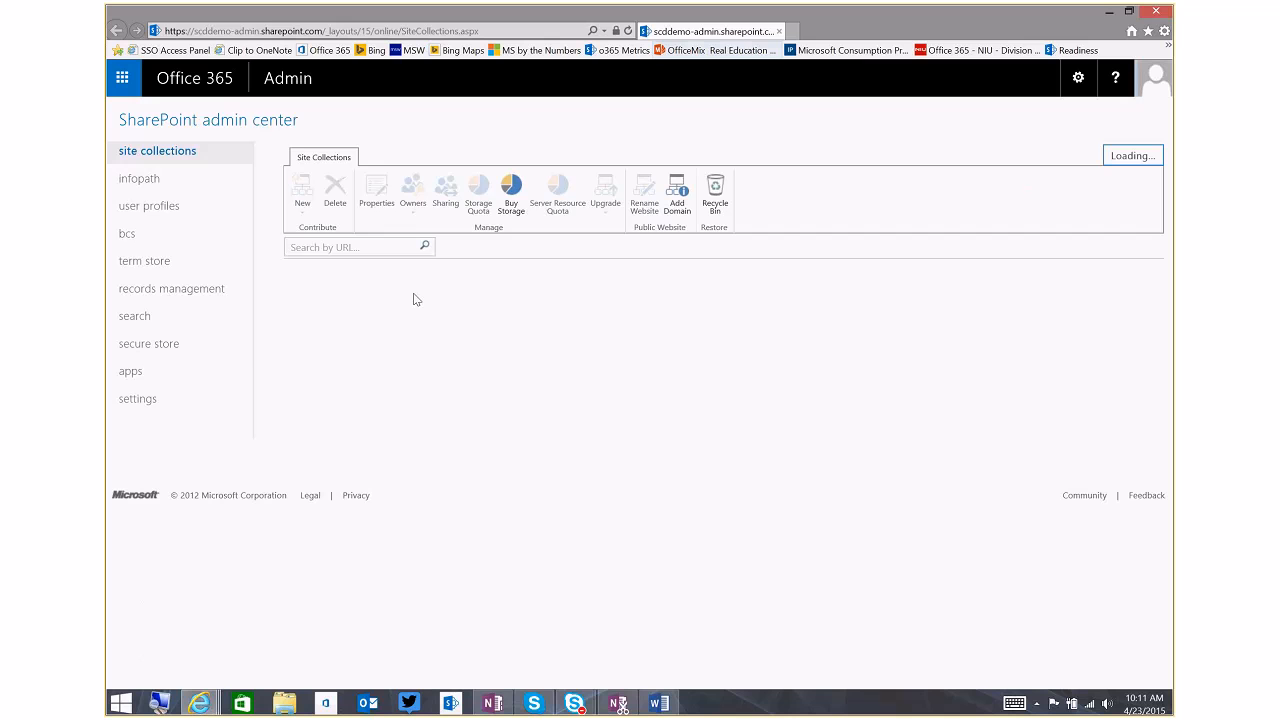
left_click(130, 371)
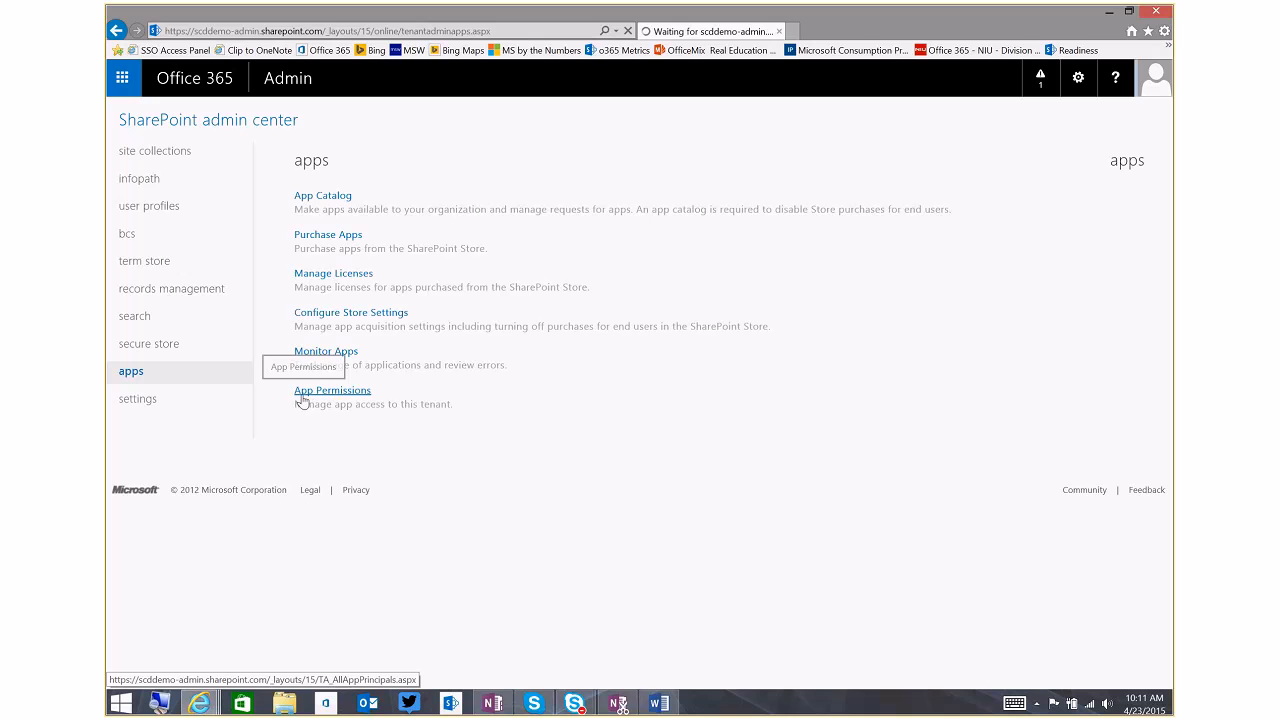
left_click(327, 199)
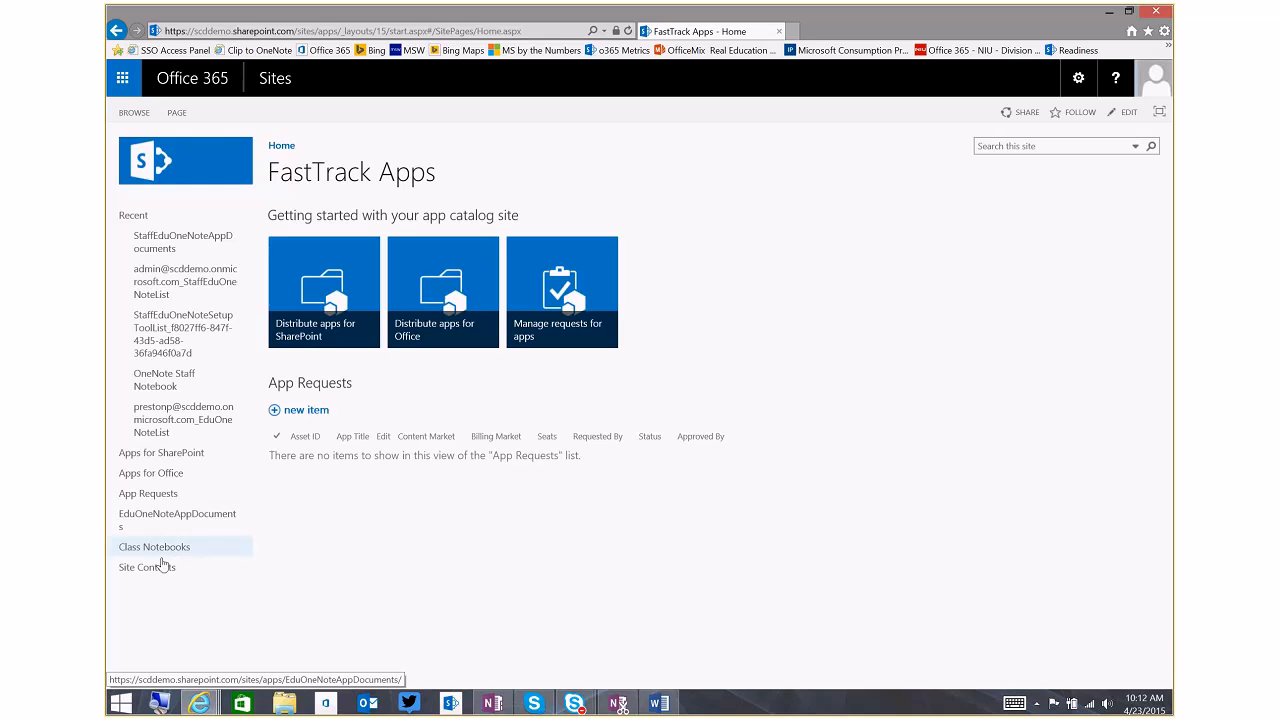
Open the deployment settings of the OneNote Staff Notebook app from the app catalog's site contents
left_click(160, 568)
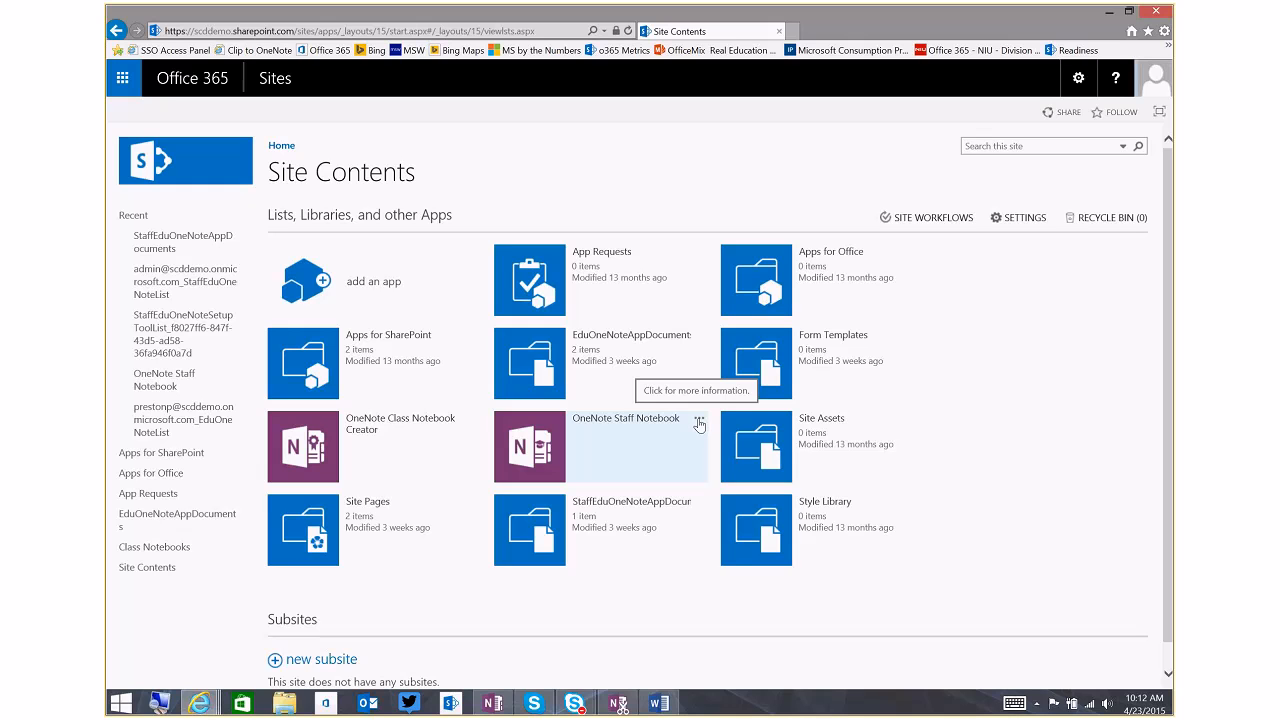
left_click(699, 421)
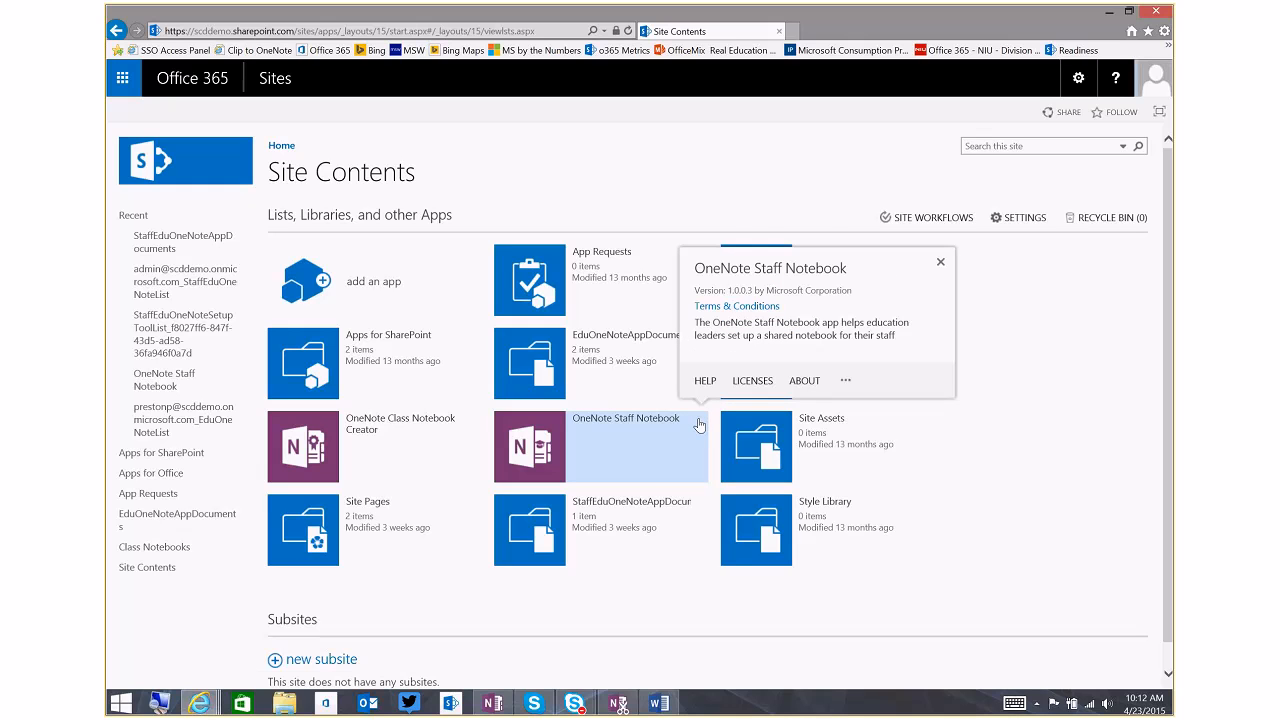
left_click(846, 380)
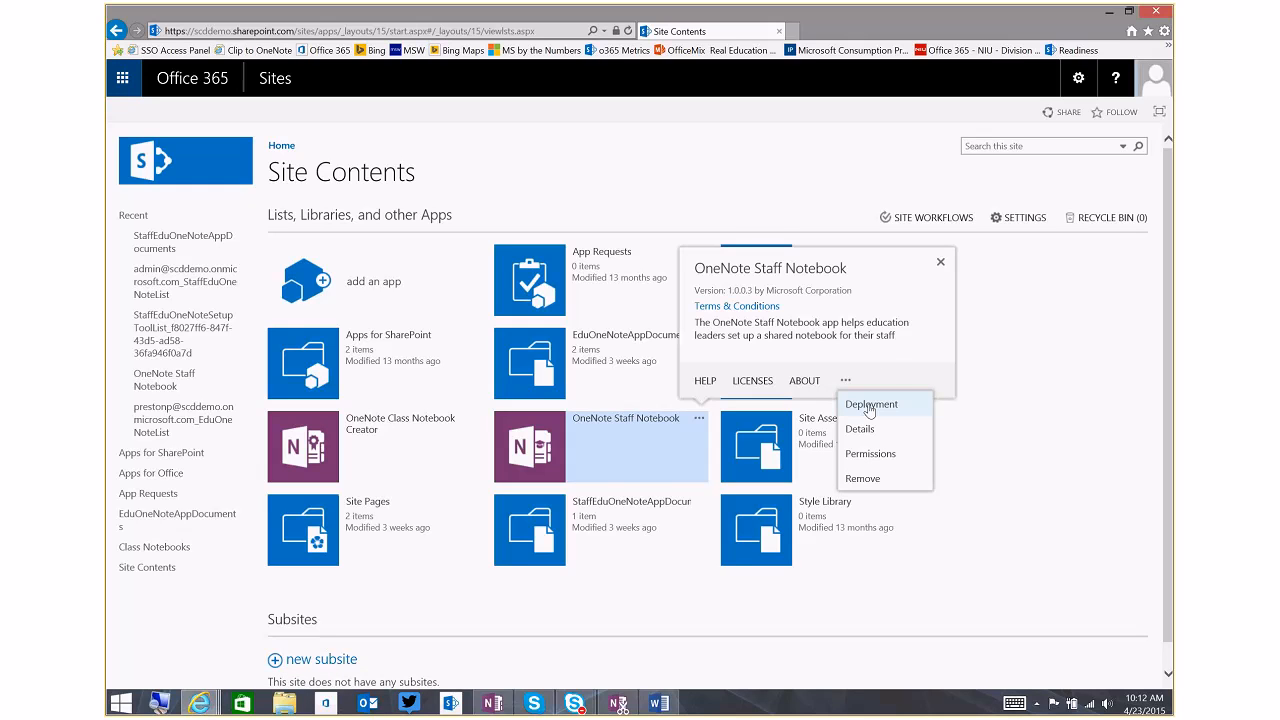
left_click(869, 405)
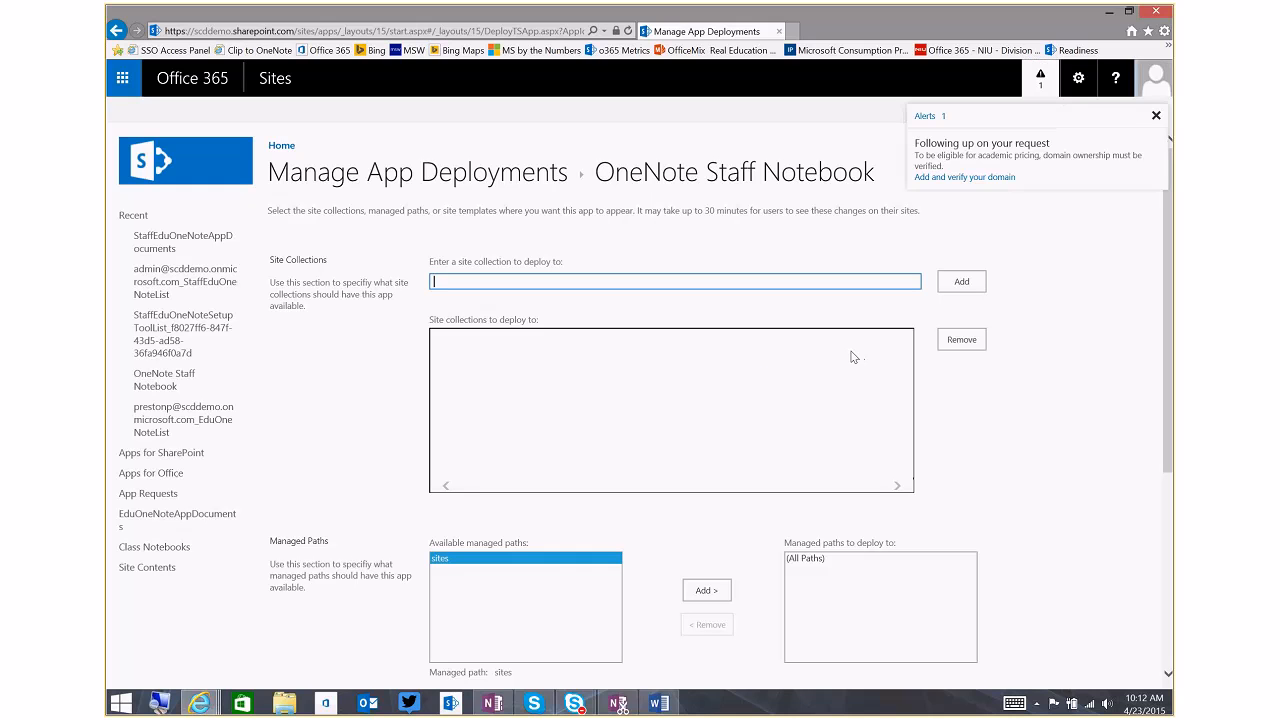
Remove (All Paths) from the managed paths to deploy to, add it back, and save the app's deployment settings
scroll(981, 432, "down", 3)
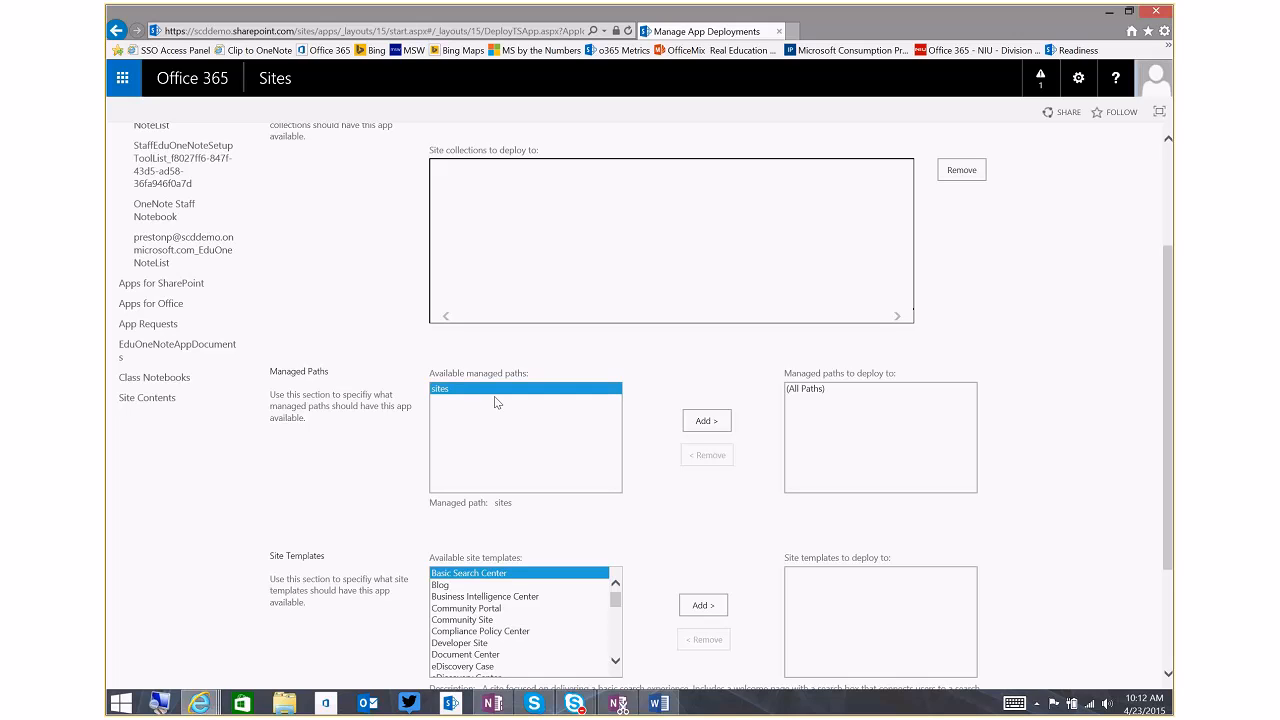
left_click(805, 389)
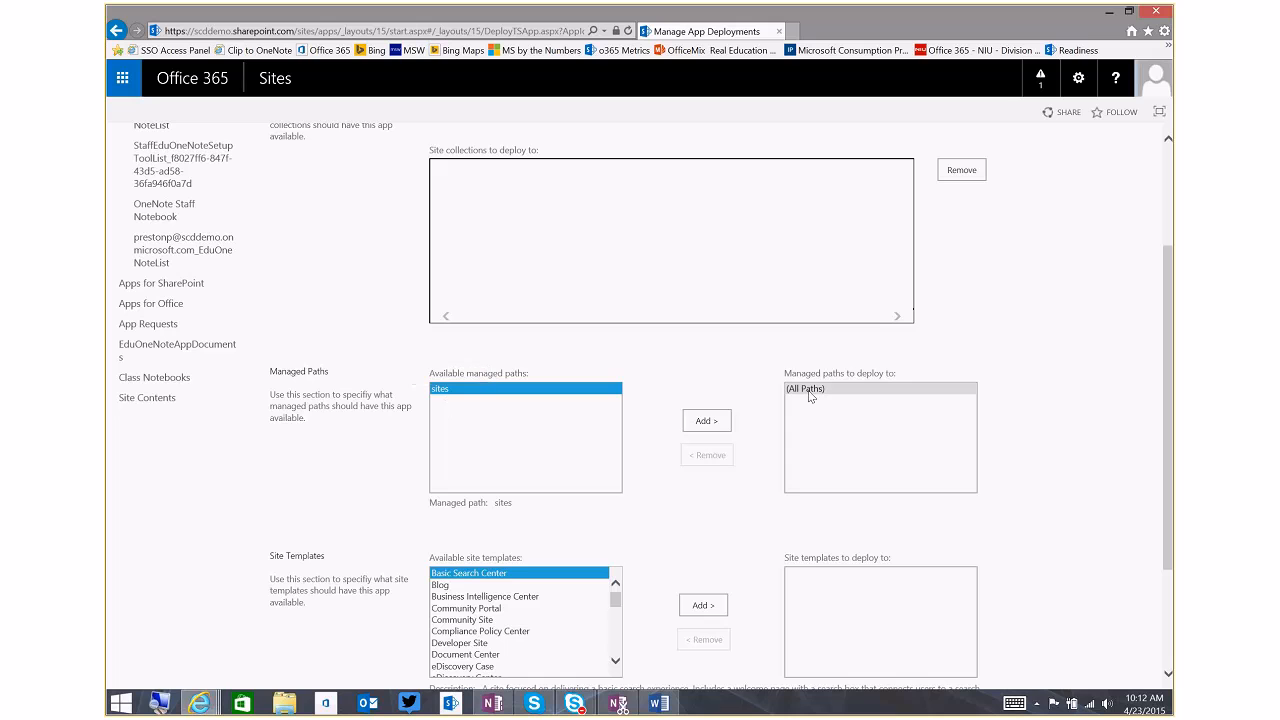
left_click(706, 455)
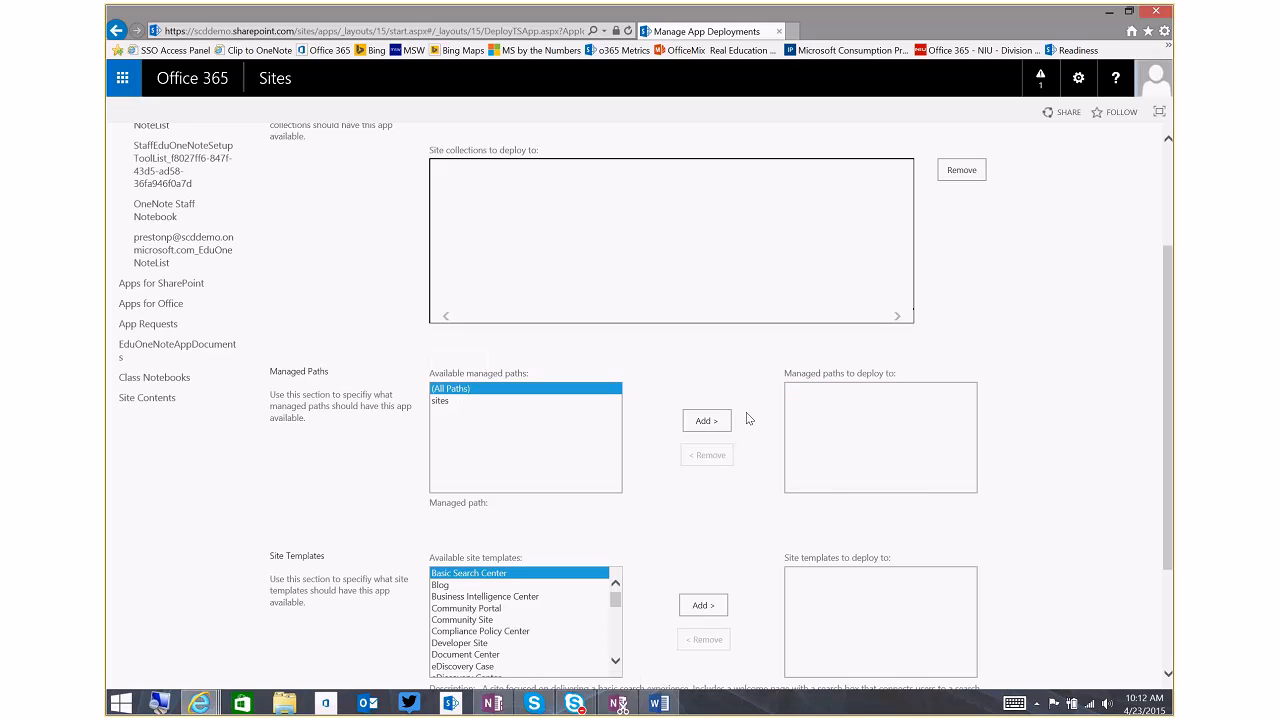
left_click(707, 421)
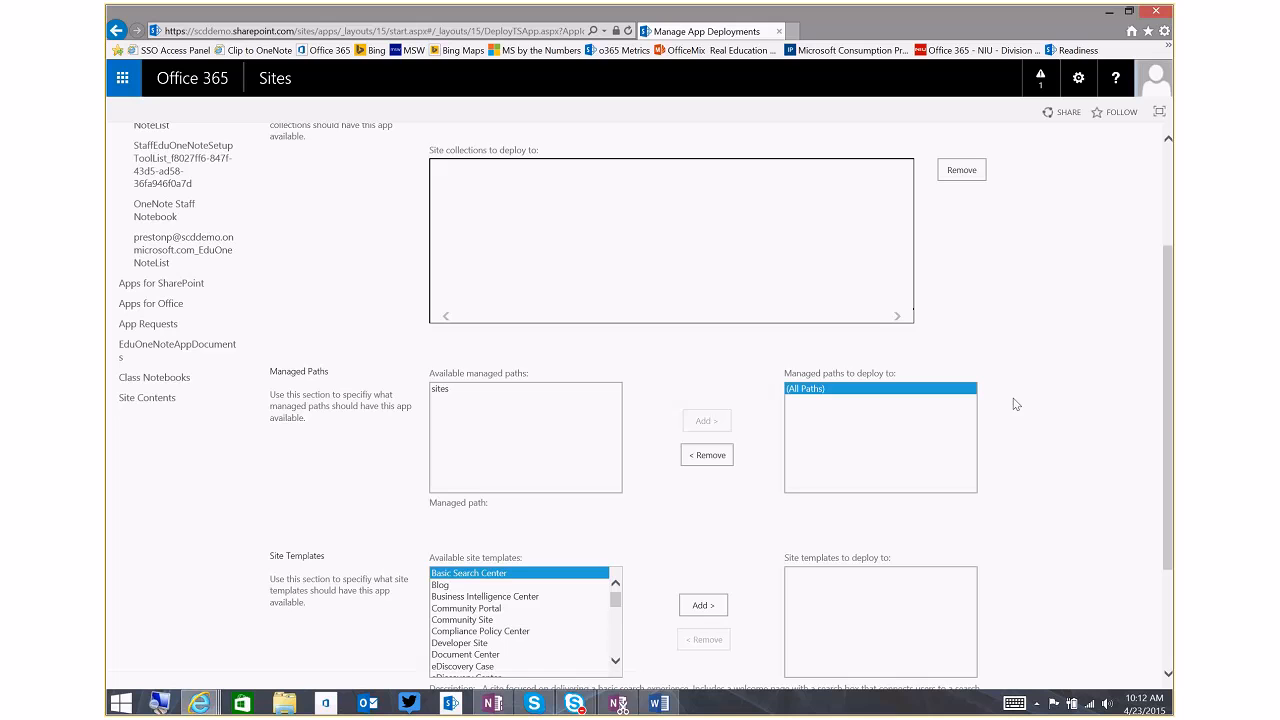
left_click_drag(1166, 399, 1173, 590)
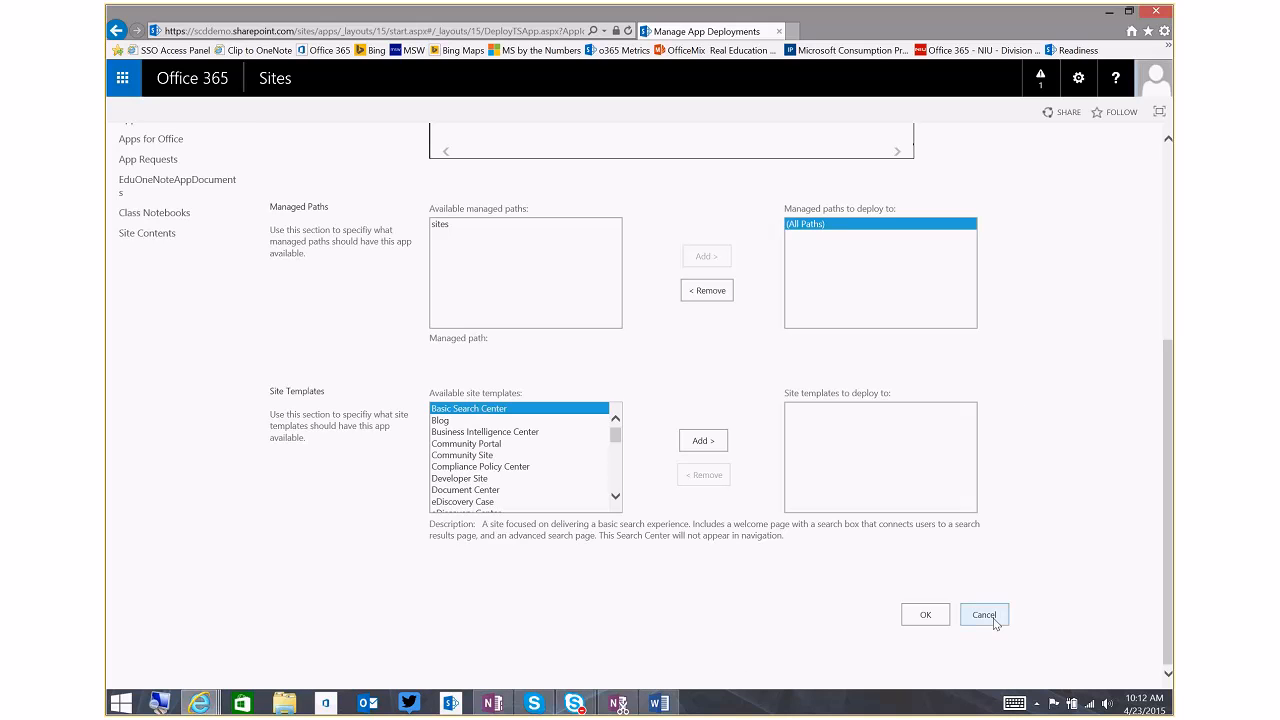
left_click(922, 614)
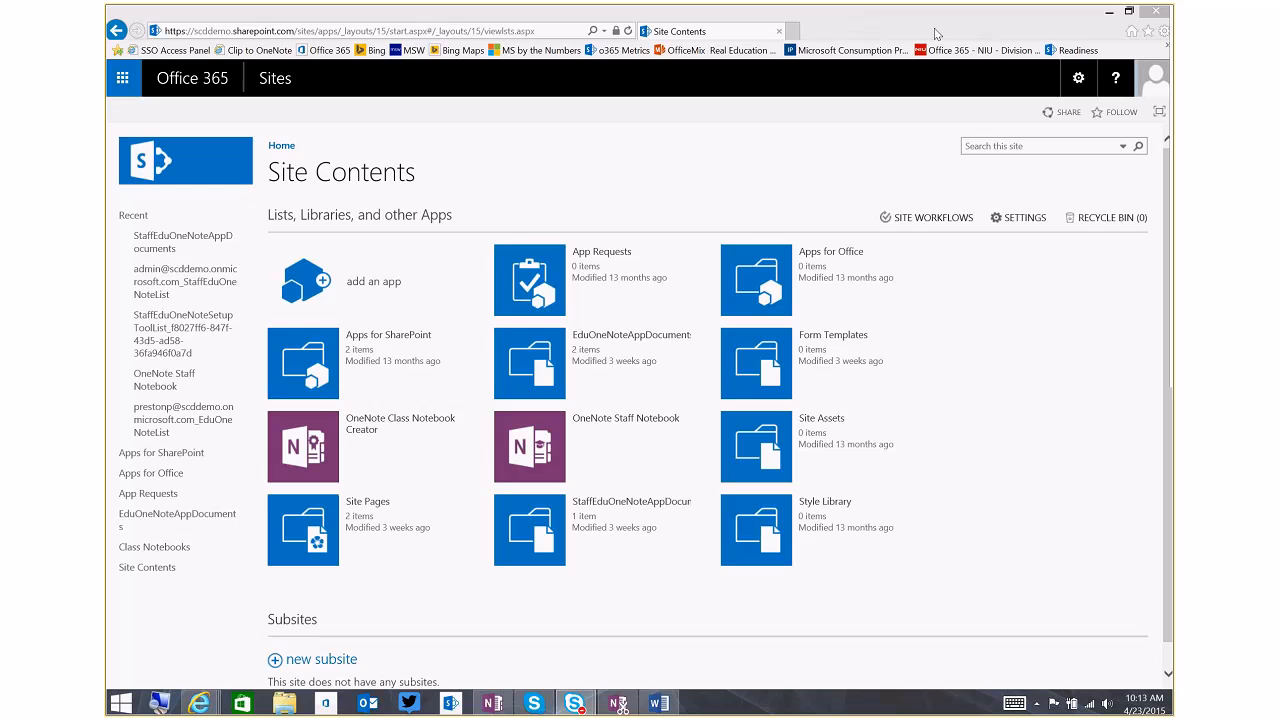
Close the Site Contents window and the admin center tab, then open the Office 365 home page
left_click(1158, 15)
left_click(1158, 15)
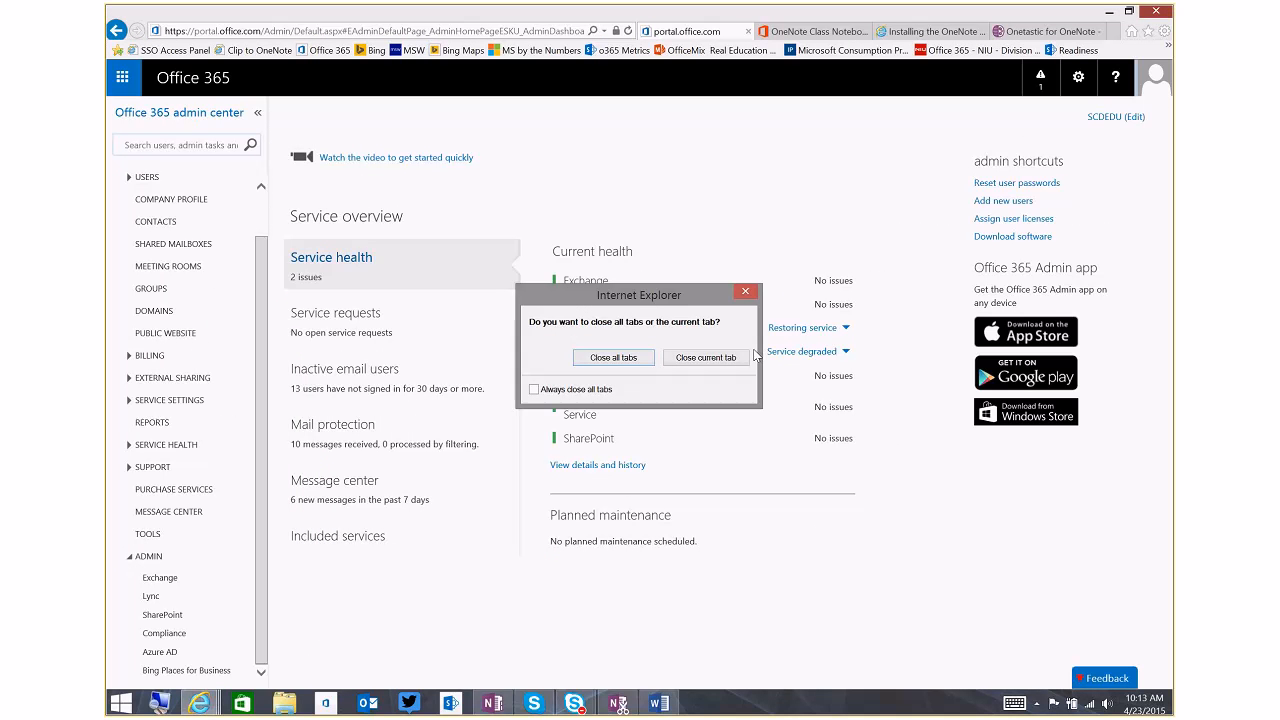
left_click(718, 360)
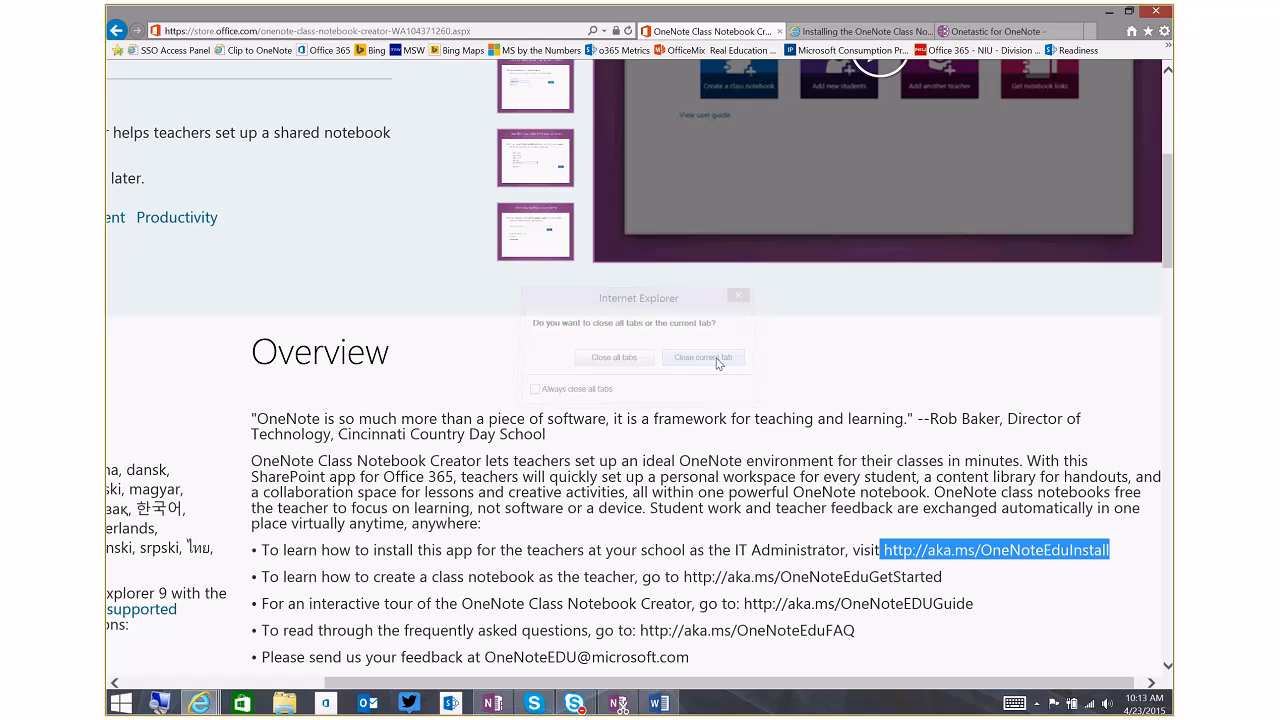
left_click(930, 320)
scroll(800, 390, "up", 3)
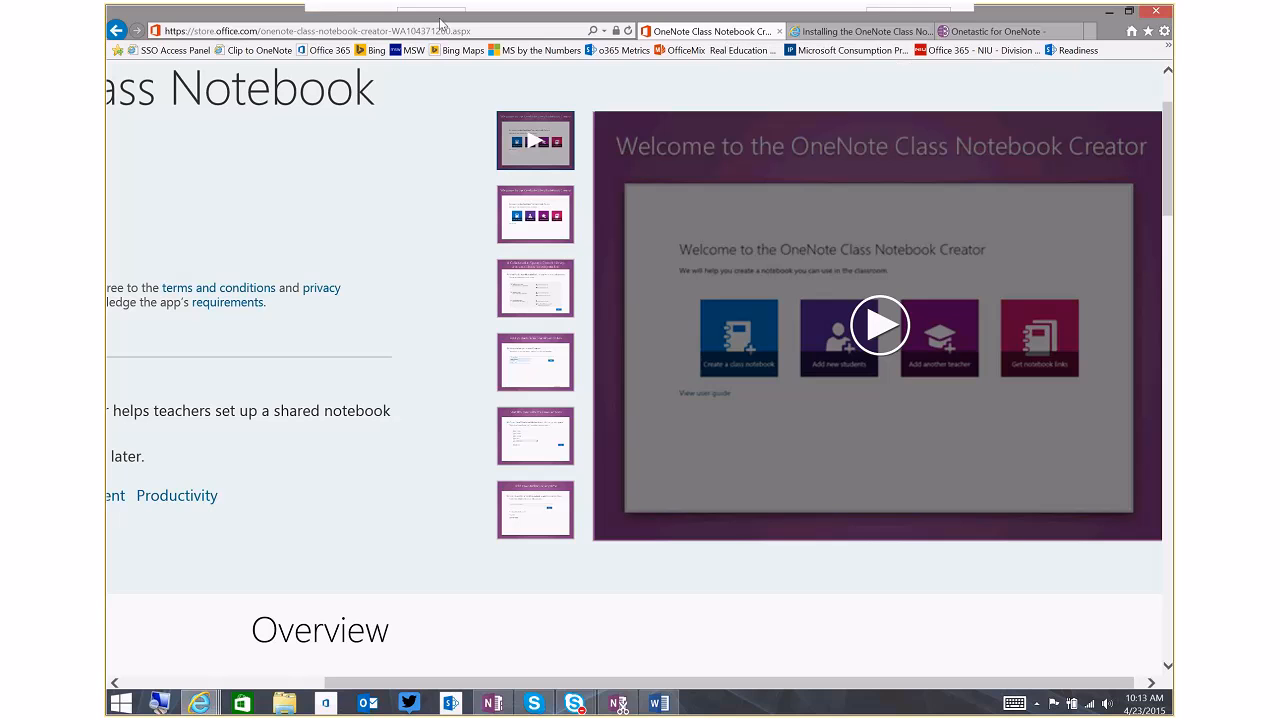
left_click(334, 52)
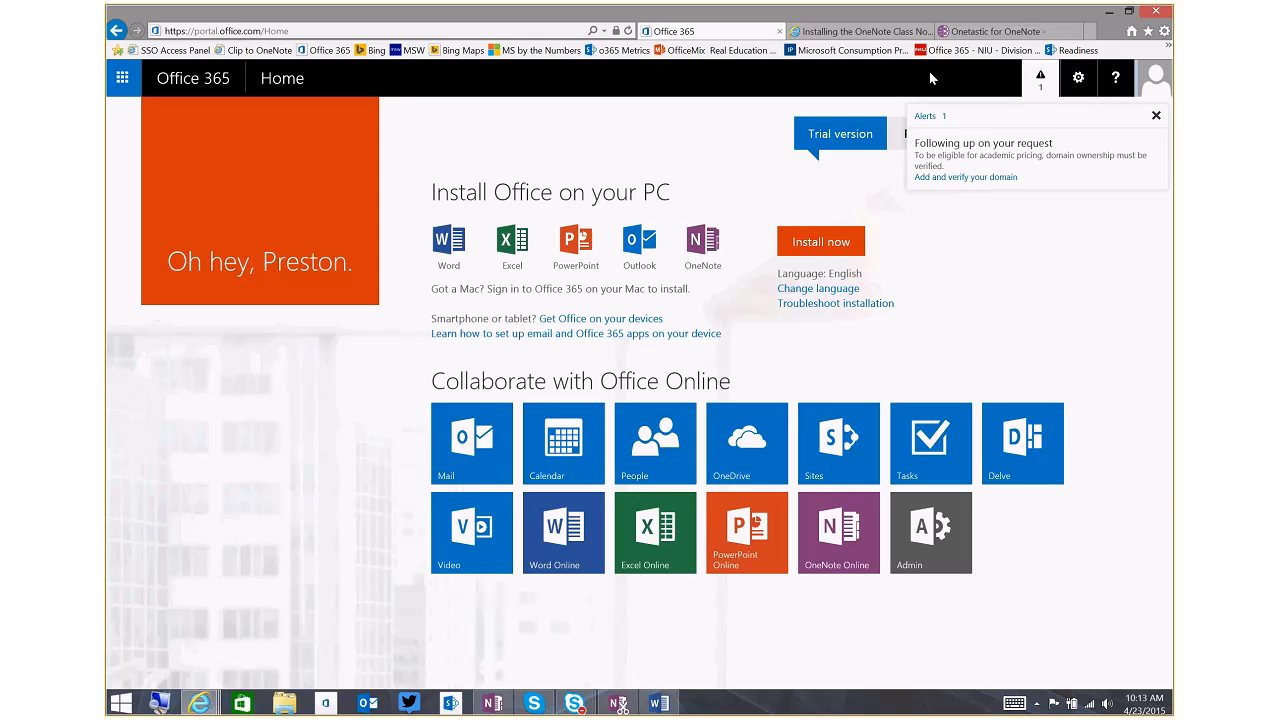
Launch the OneNote Staff Notebook app from the My apps page and show it in a maximized window
left_click(118, 84)
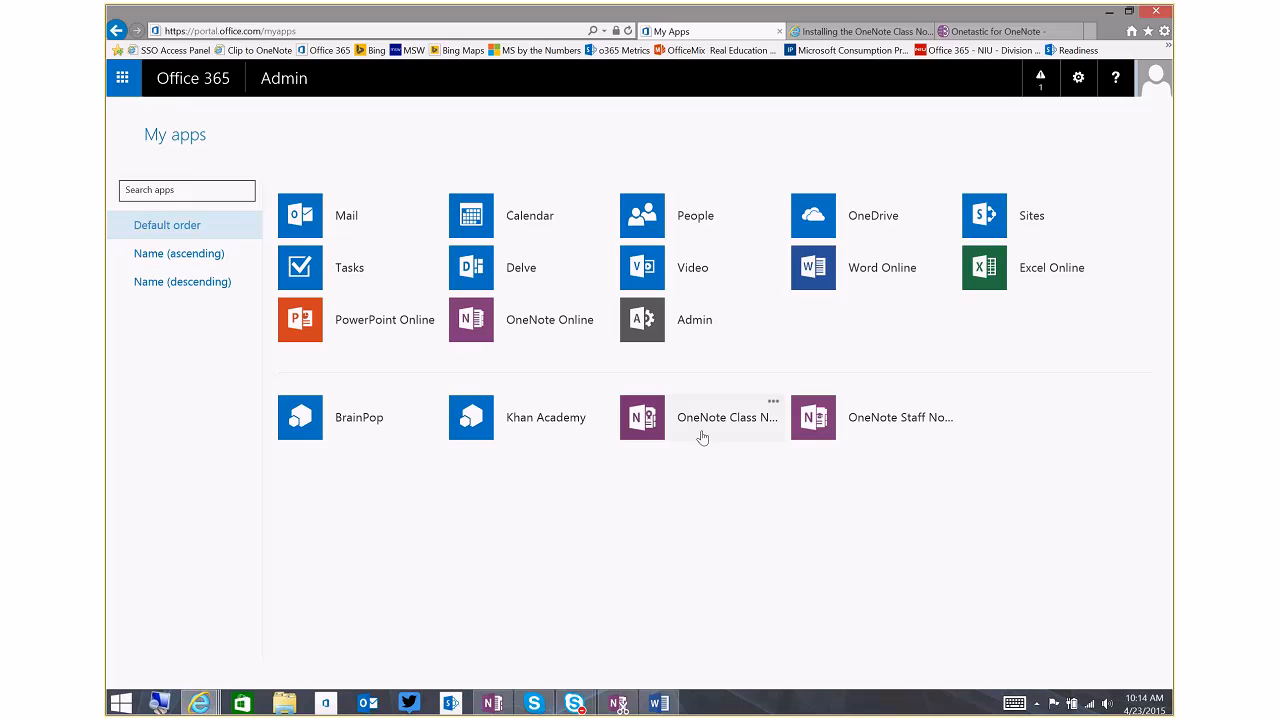
left_click(839, 428)
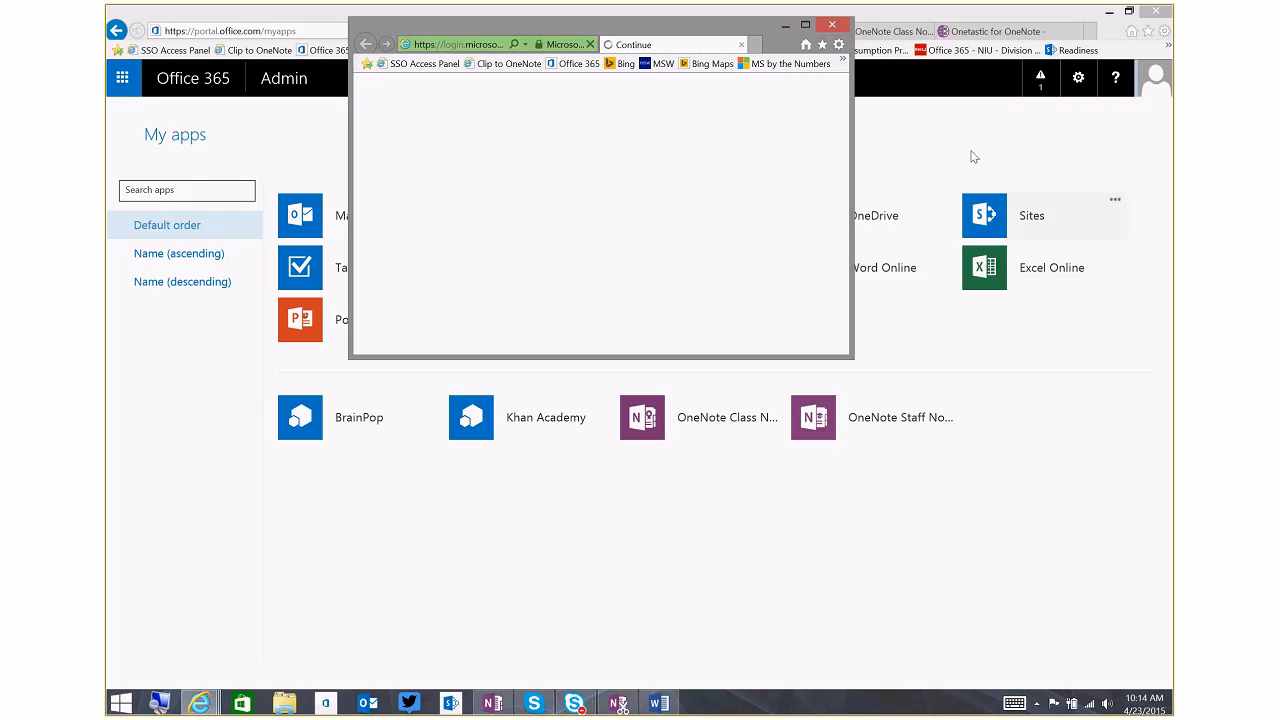
left_click(806, 26)
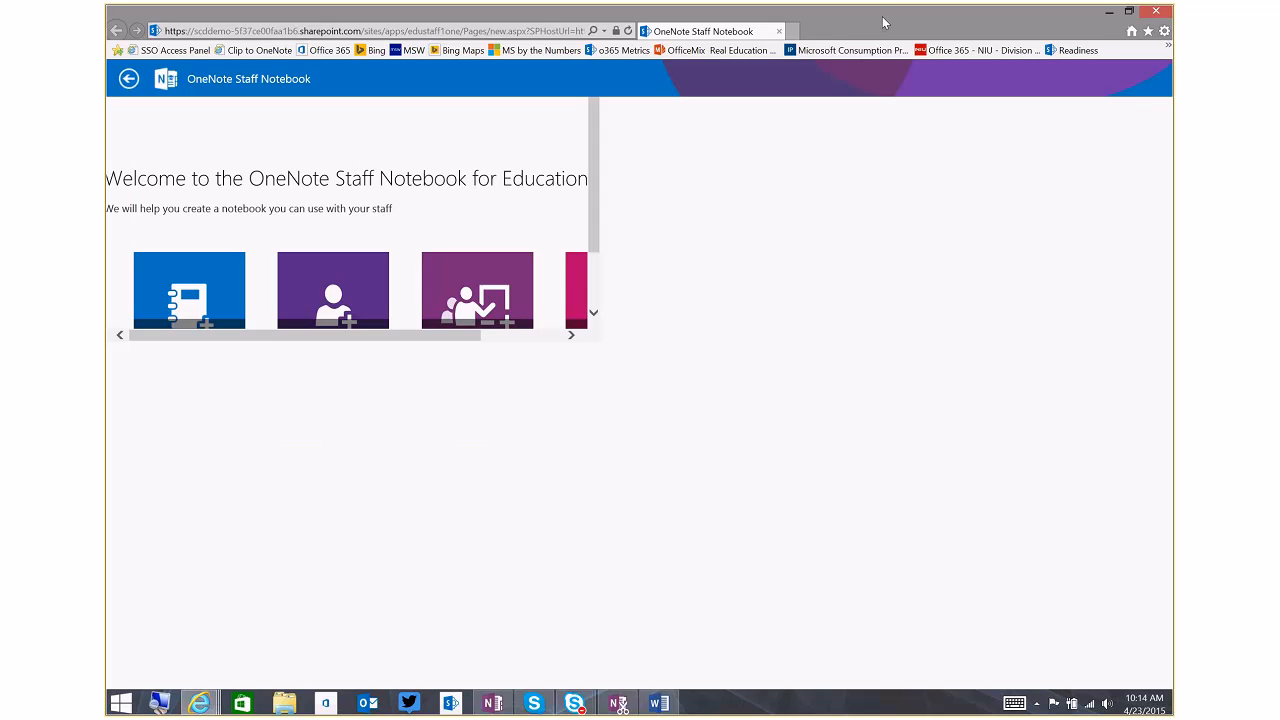
left_click_drag(883, 22, 838, 62)
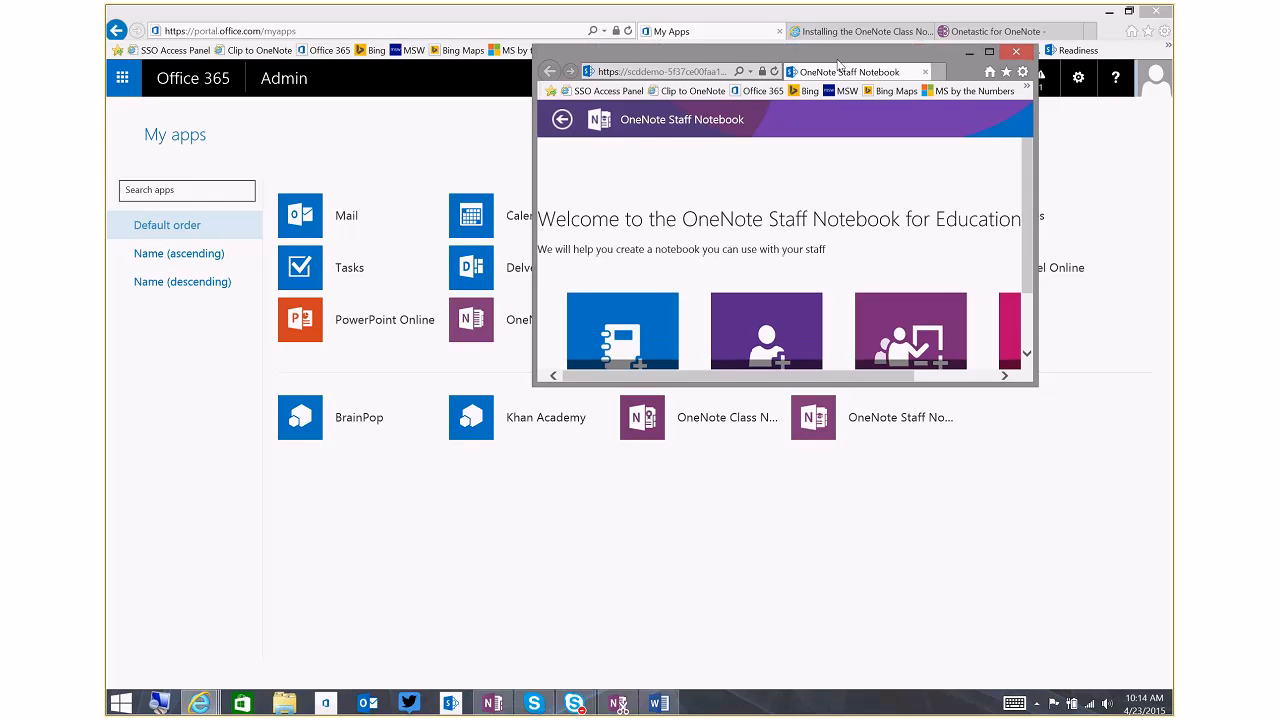
left_click(989, 51)
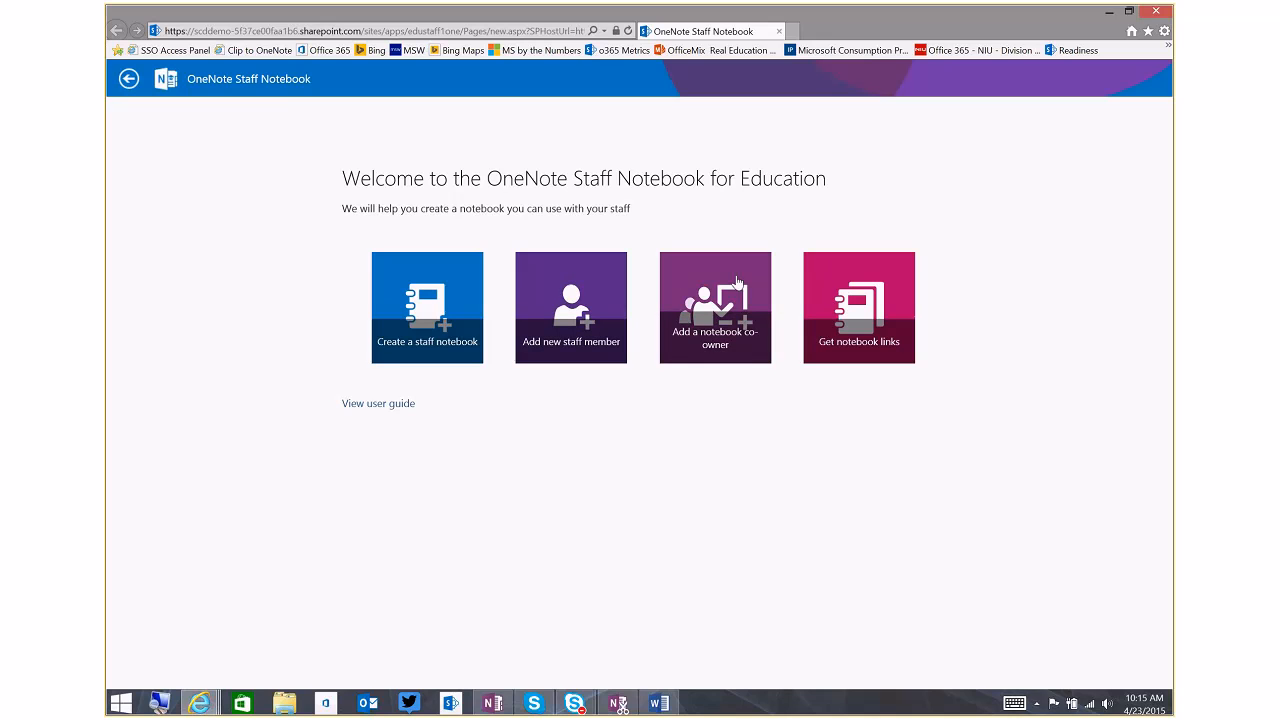
Start creating a staff notebook and name it "USD 365 IT Summer Projects"
left_click(449, 316)
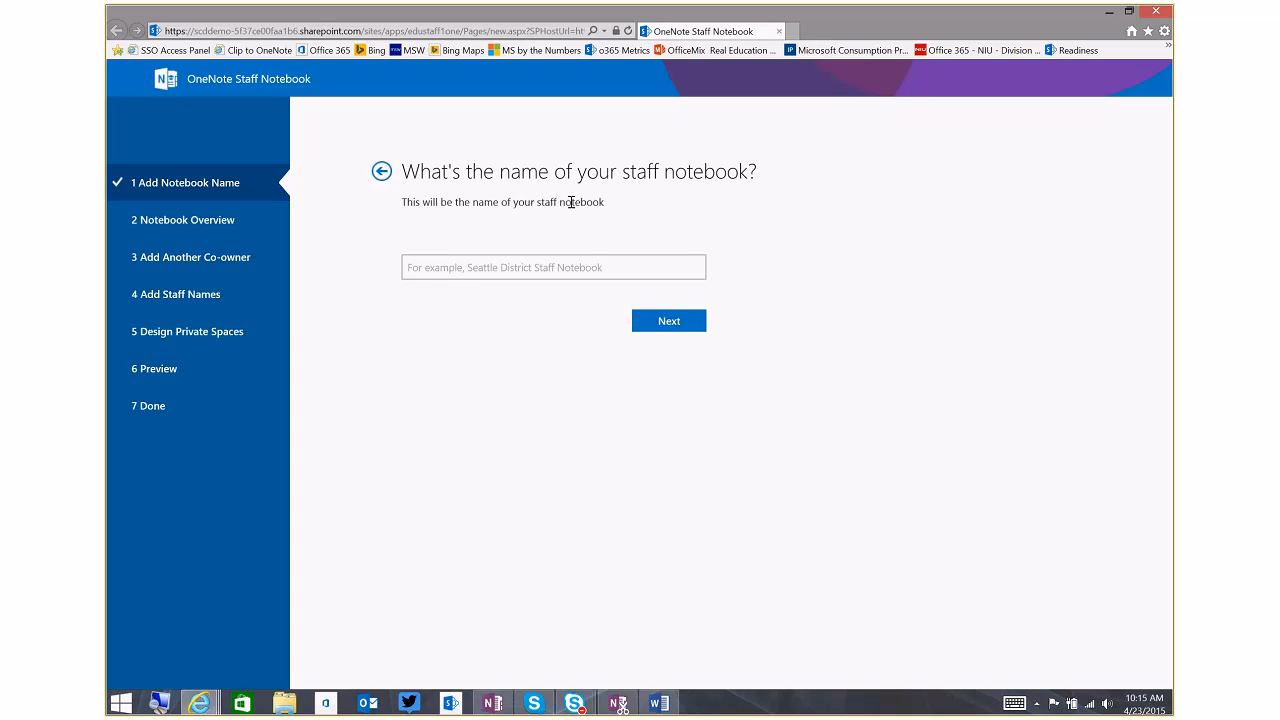
left_click(654, 270)
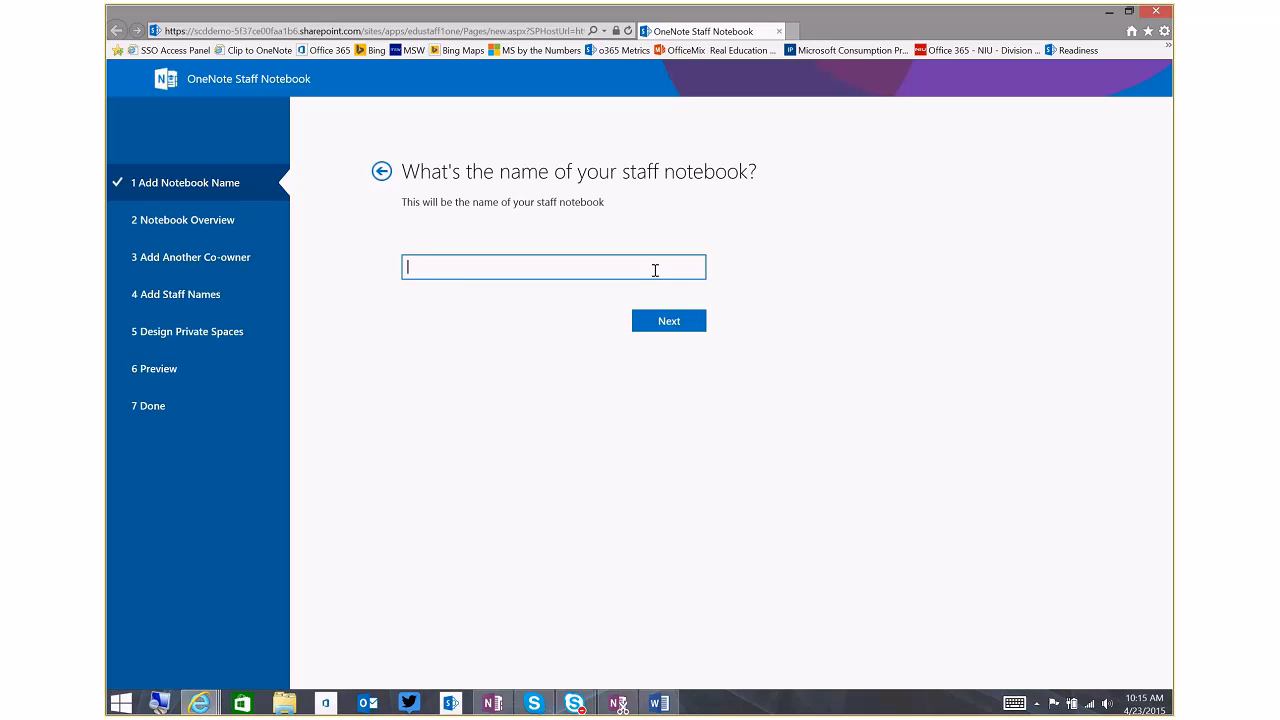
type("USD 365 Su")
type("mmer")
type(" Prog")
type("ects")
left_click(452, 267)
type("IT")
left_click(648, 323)
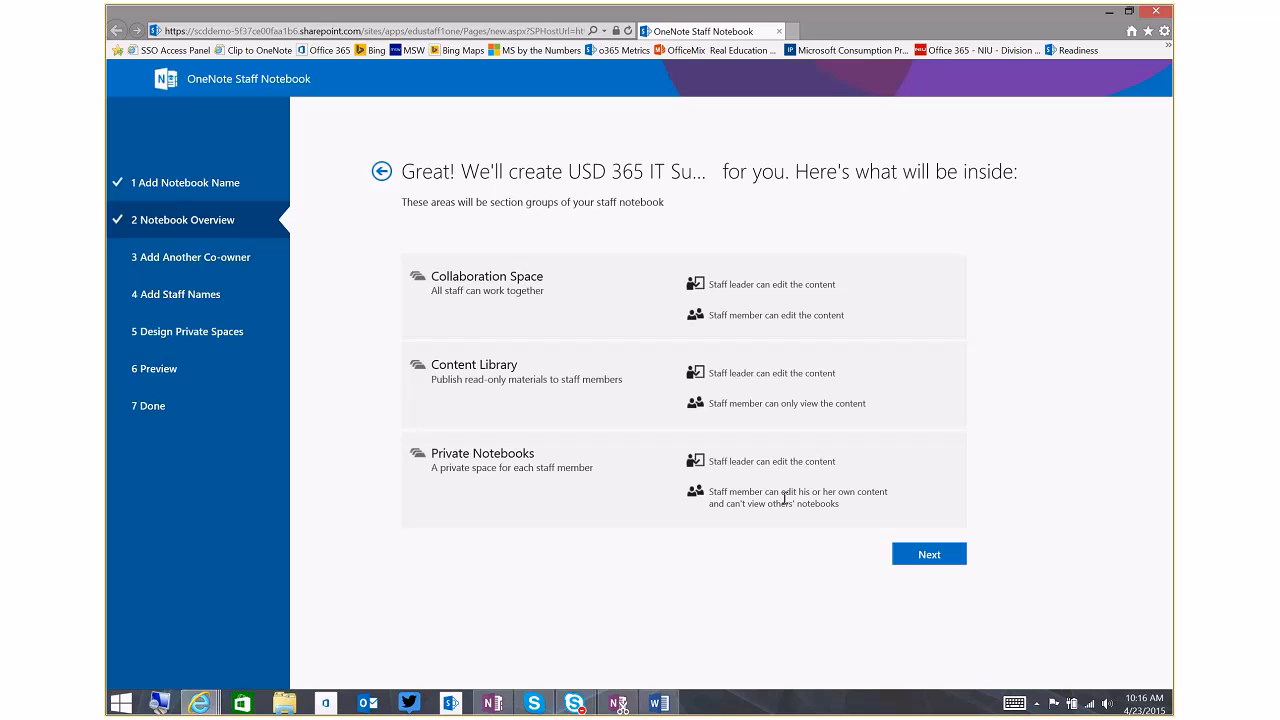
Accept the notebook overview and add one colleague as co-owner of the staff notebook
left_click(927, 556)
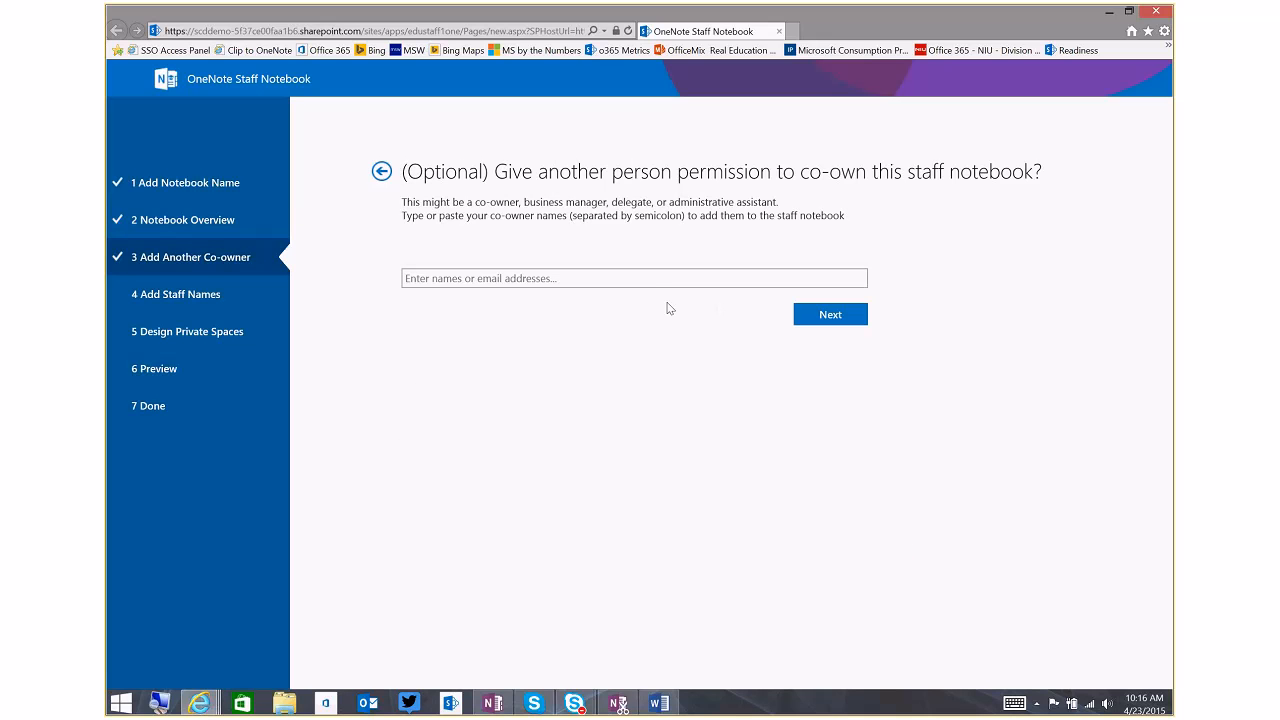
left_click(637, 278)
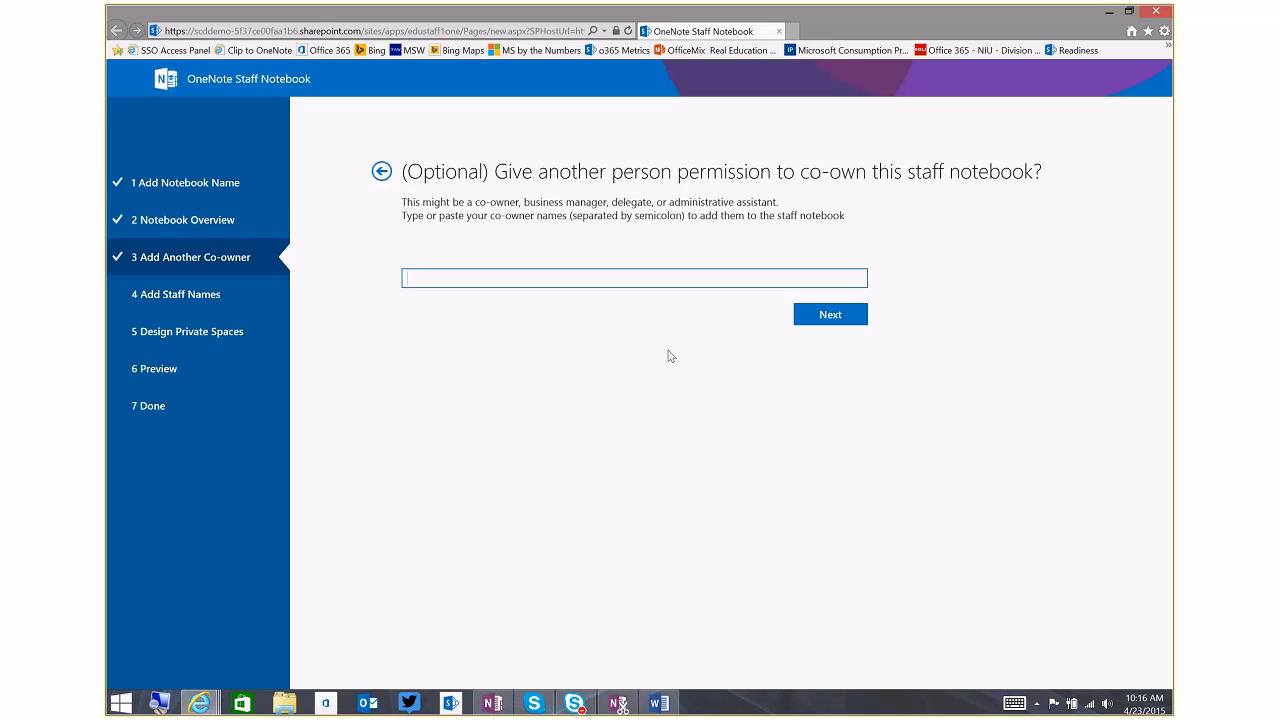
type("Lori")
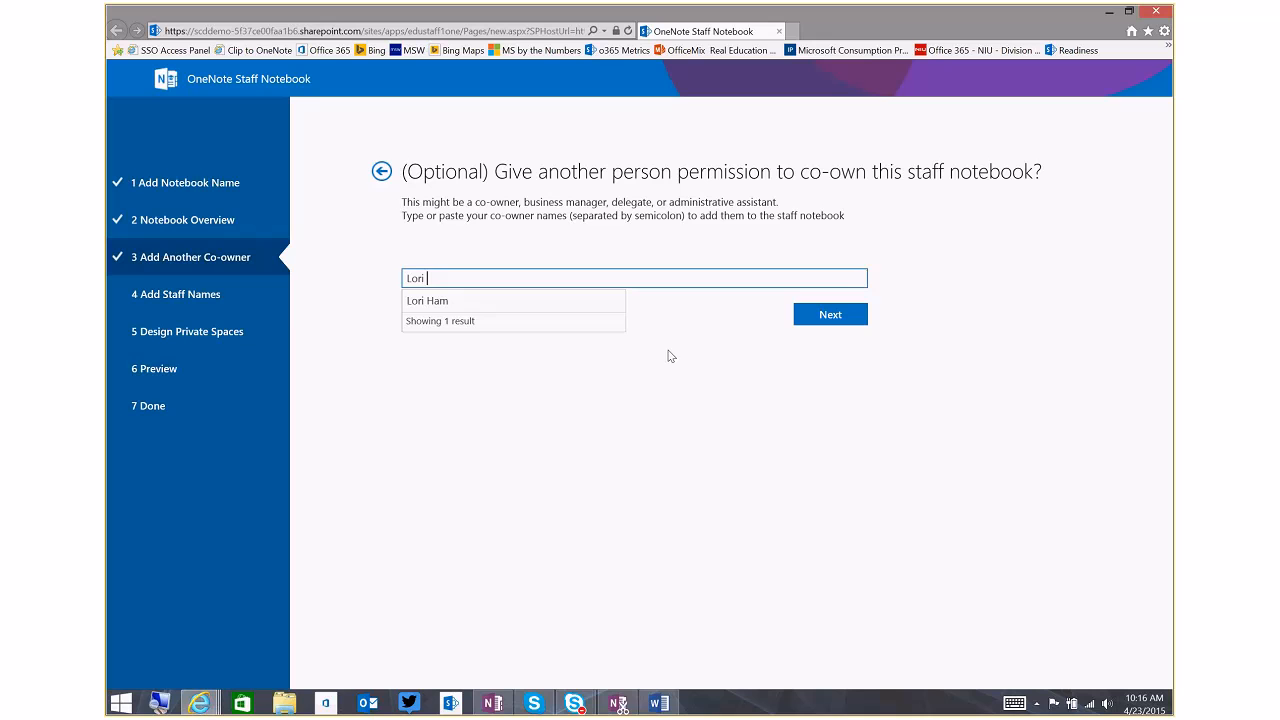
left_click(614, 301)
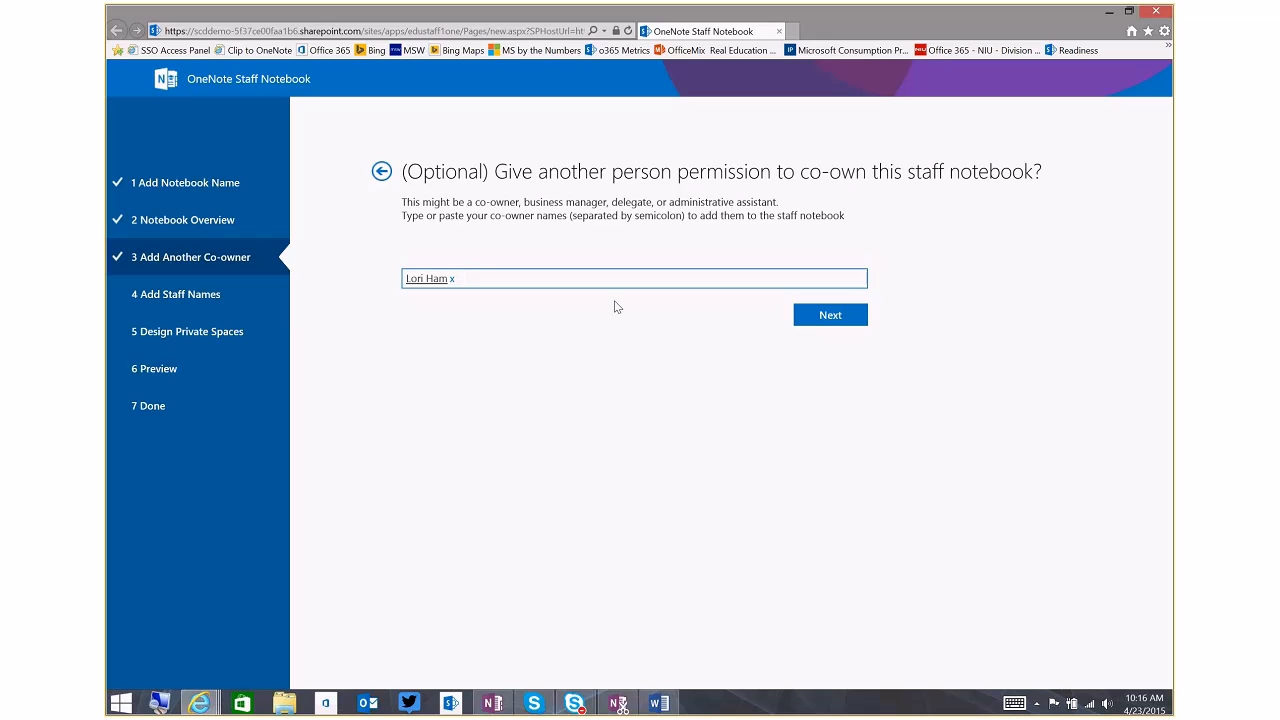
left_click(815, 318)
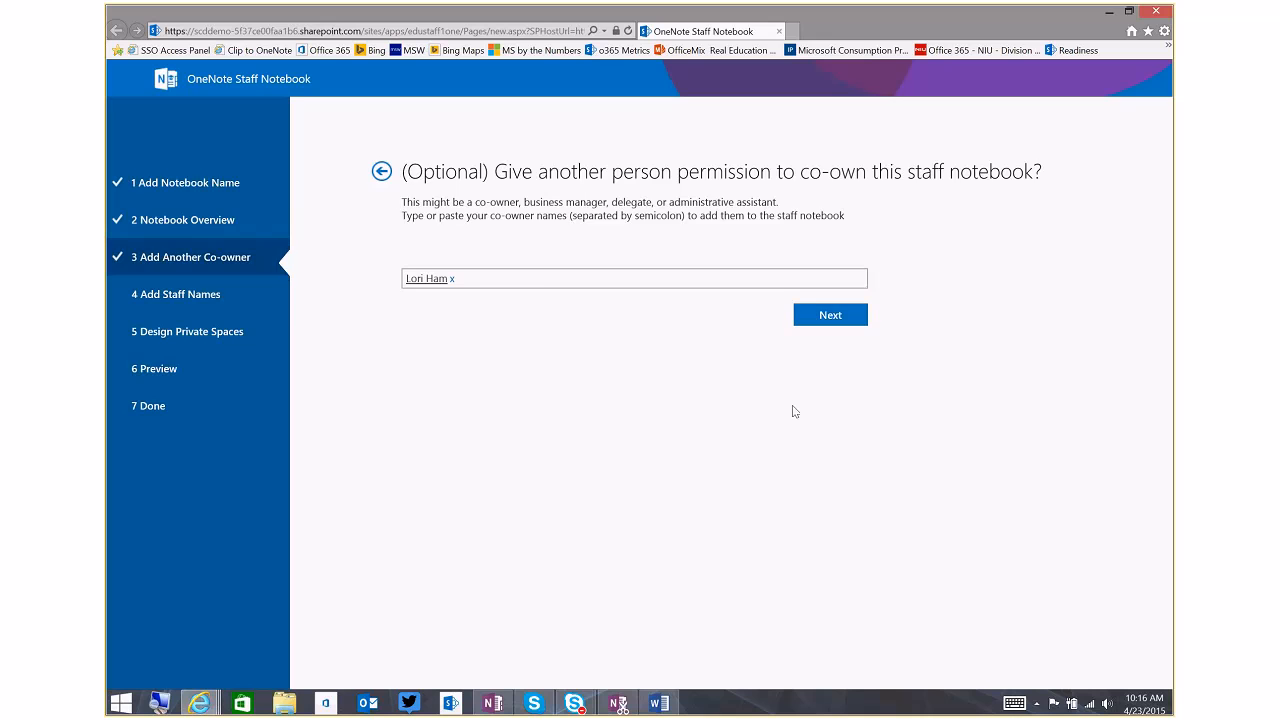
Add three staff members to the notebook by name and continue to the private space design
left_click(543, 264)
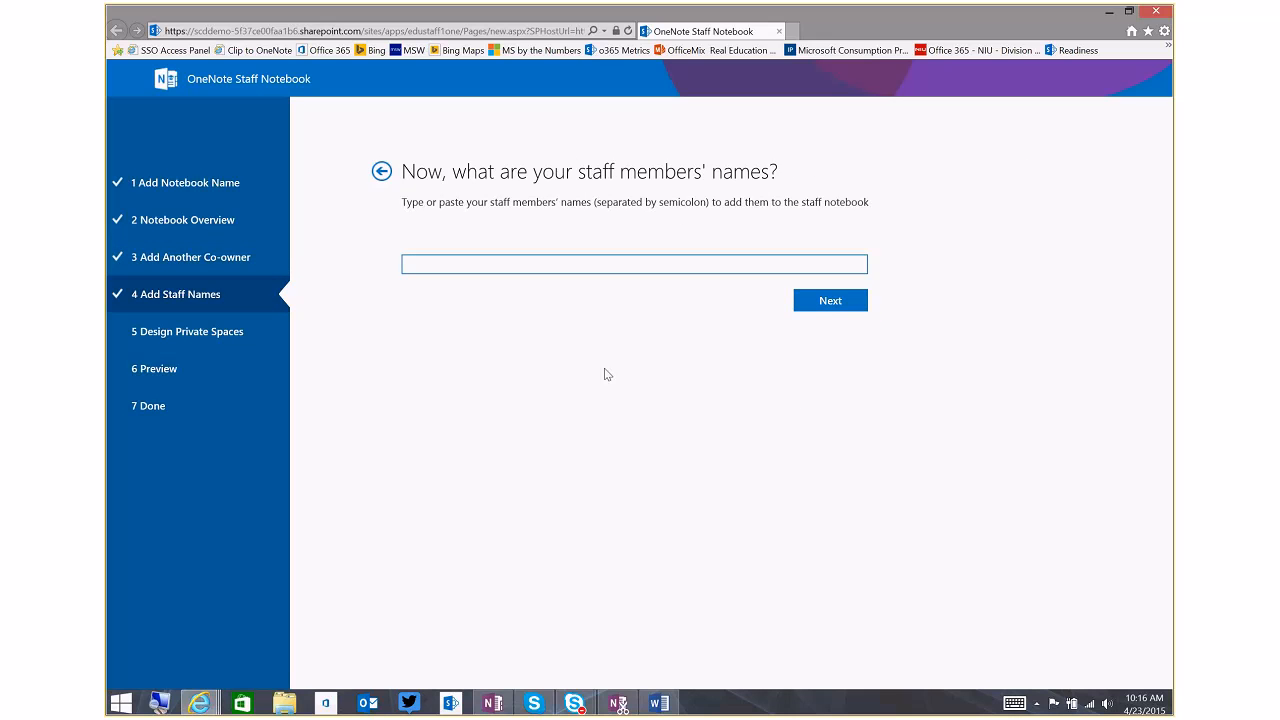
type("Tim")
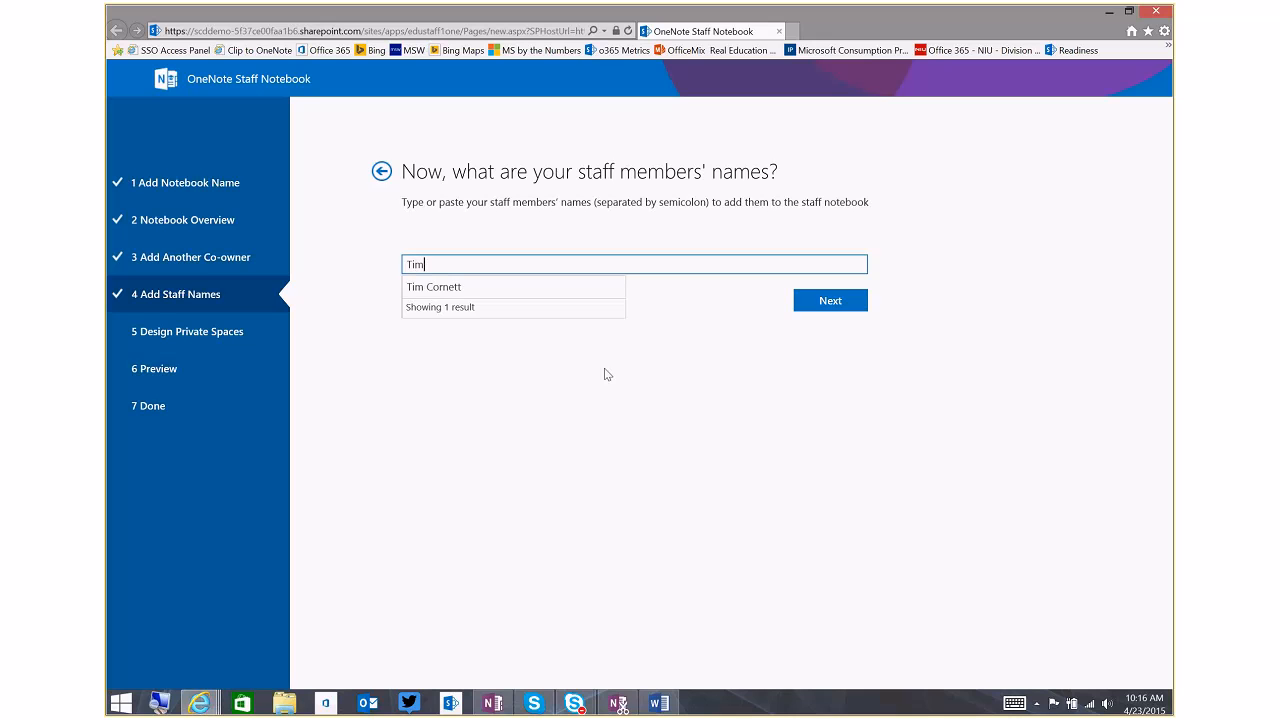
left_click(580, 288)
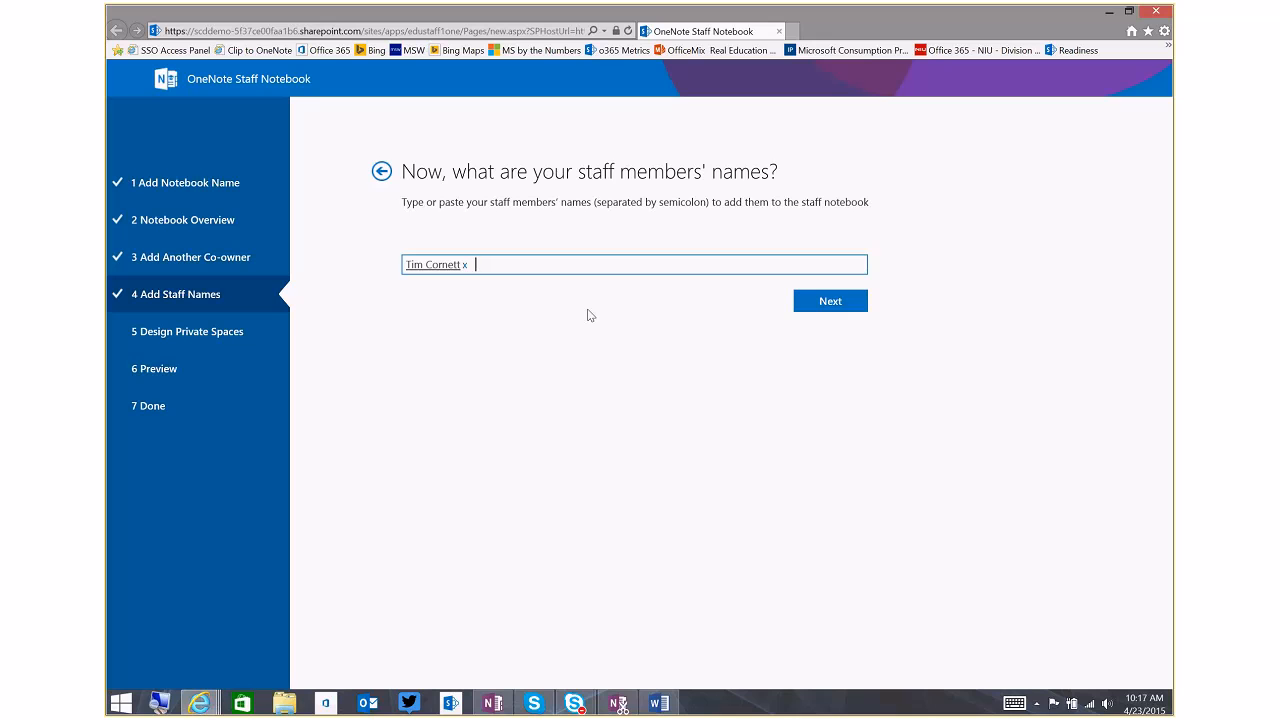
type("Joan")
left_click(597, 288)
type("Jeff")
left_click(594, 289)
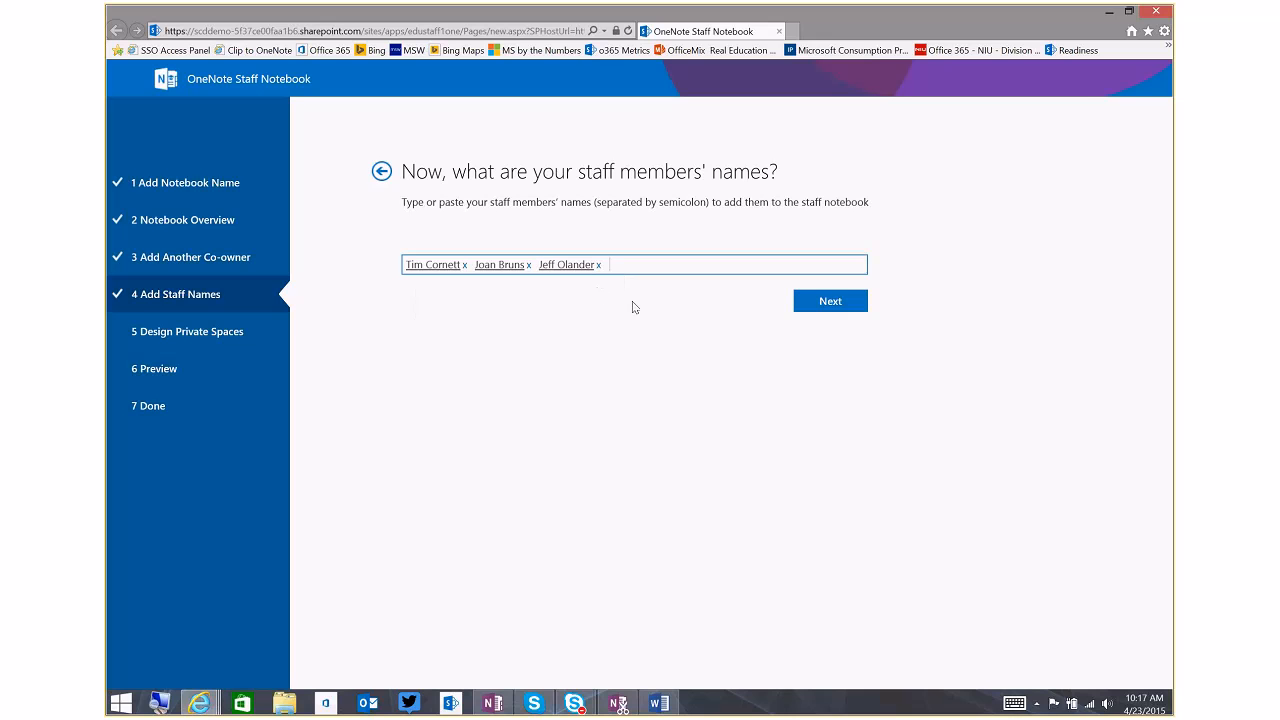
left_click(850, 303)
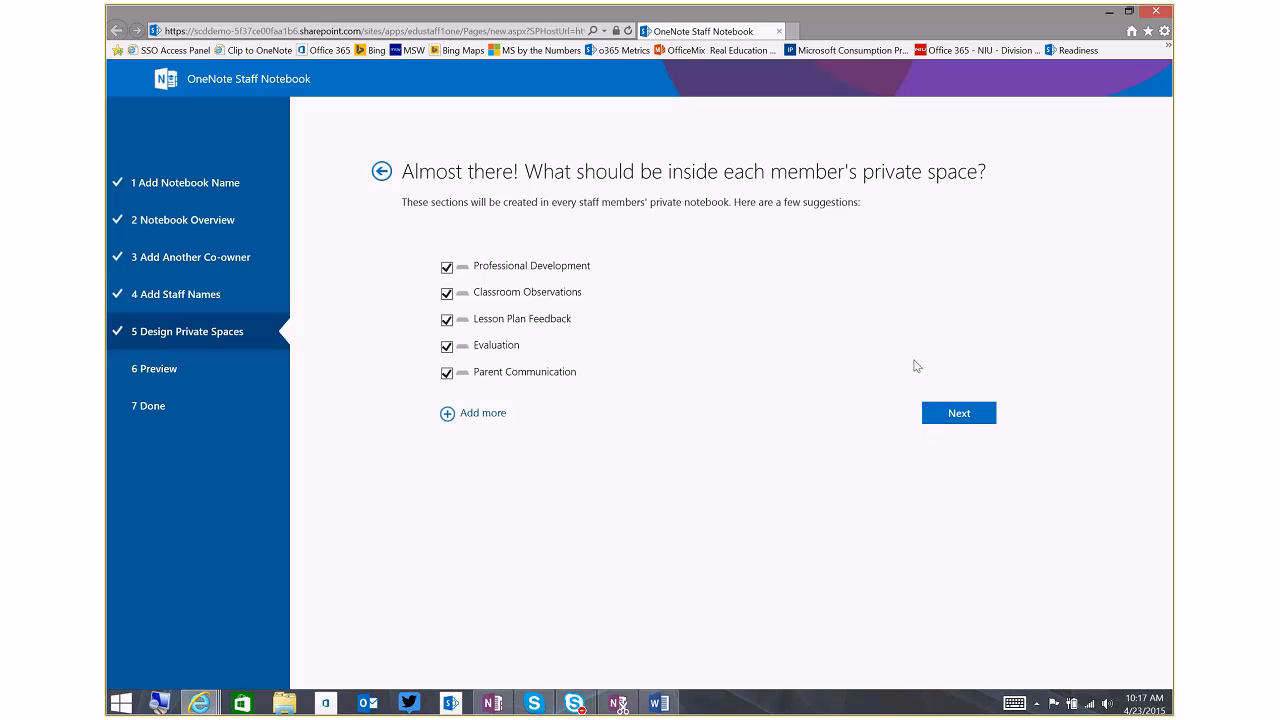
Revisit the staff names, return to the private space design and add a section named "Charts" for every member
left_click(382, 172)
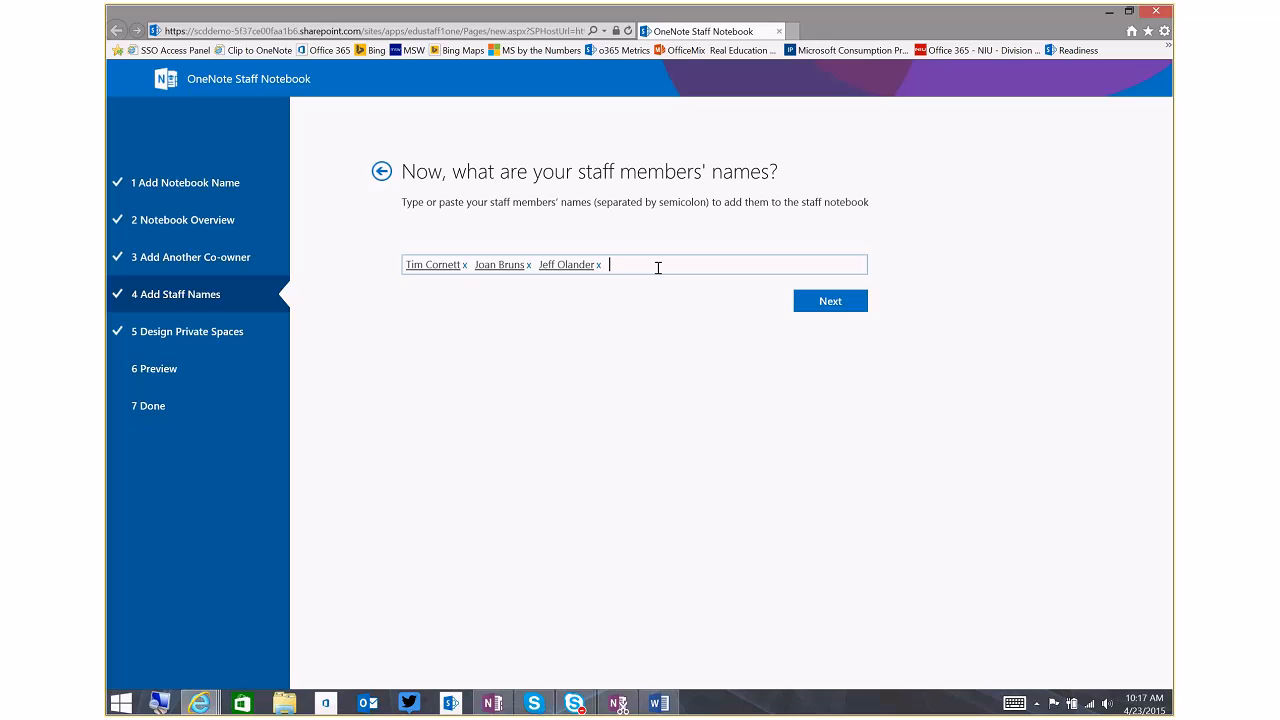
left_click(826, 310)
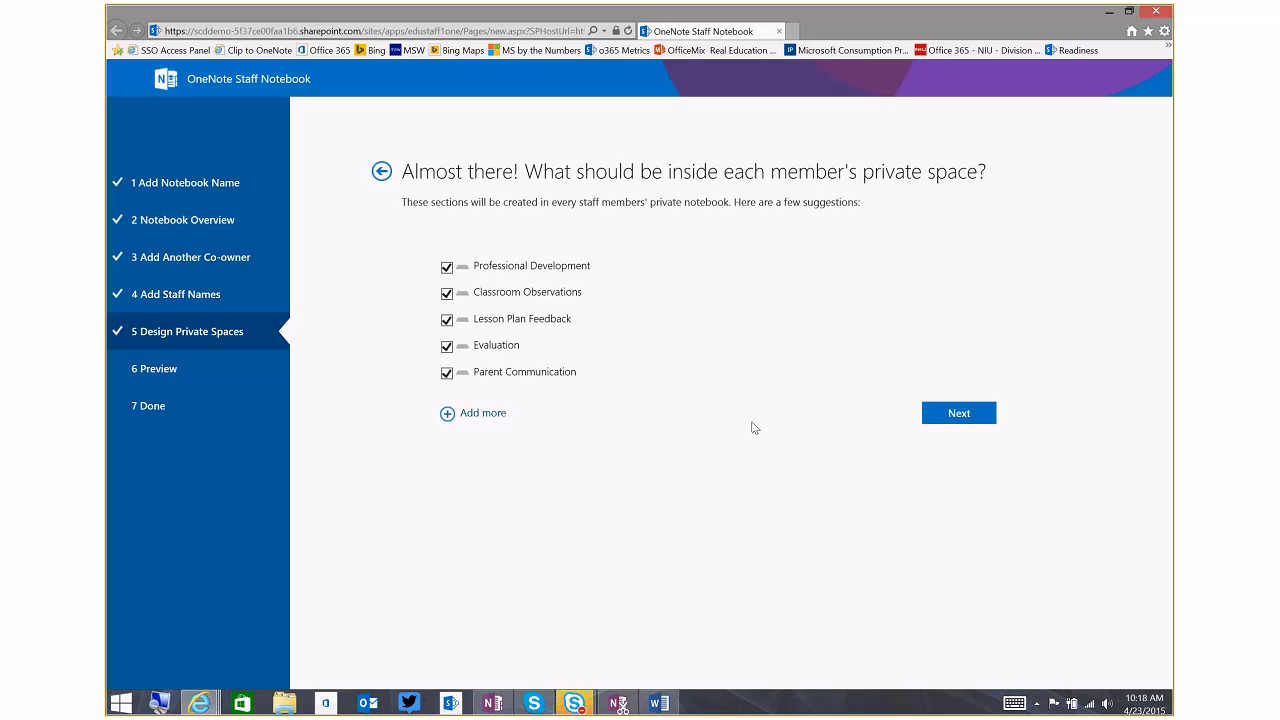
left_click(447, 422)
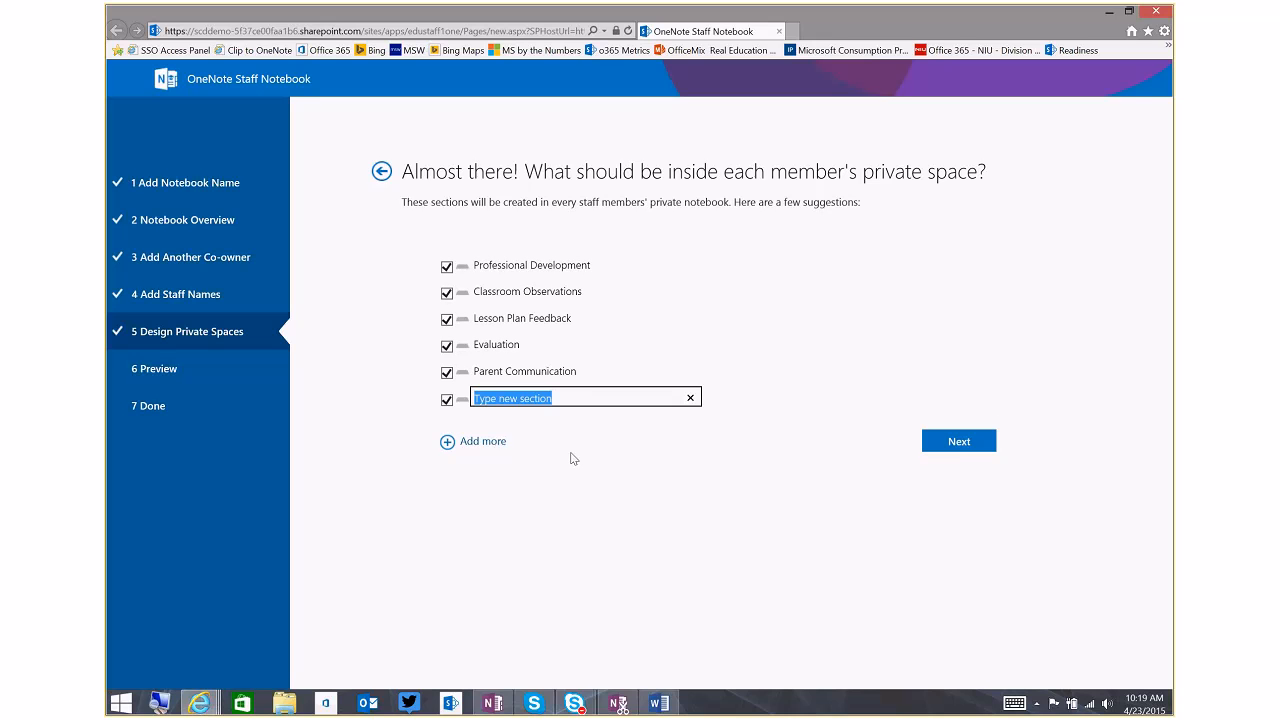
type("G")
key("BackSpace")
type("Charts")
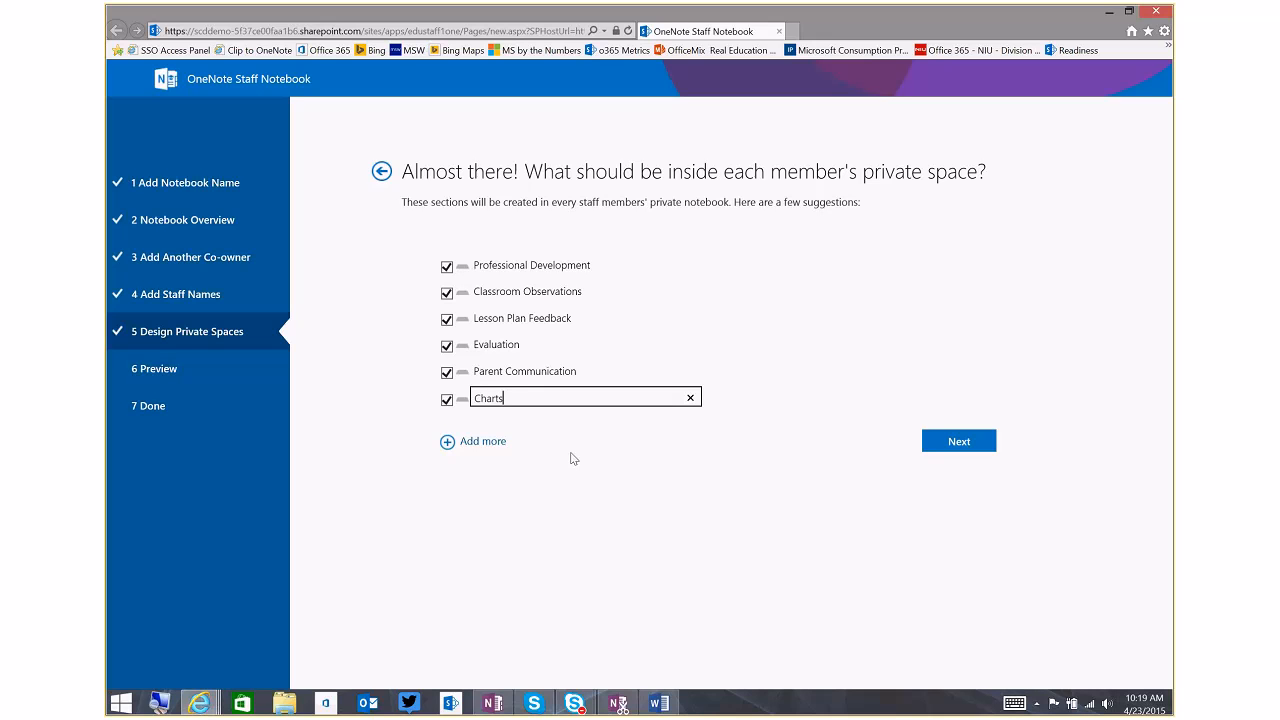
left_click(649, 451)
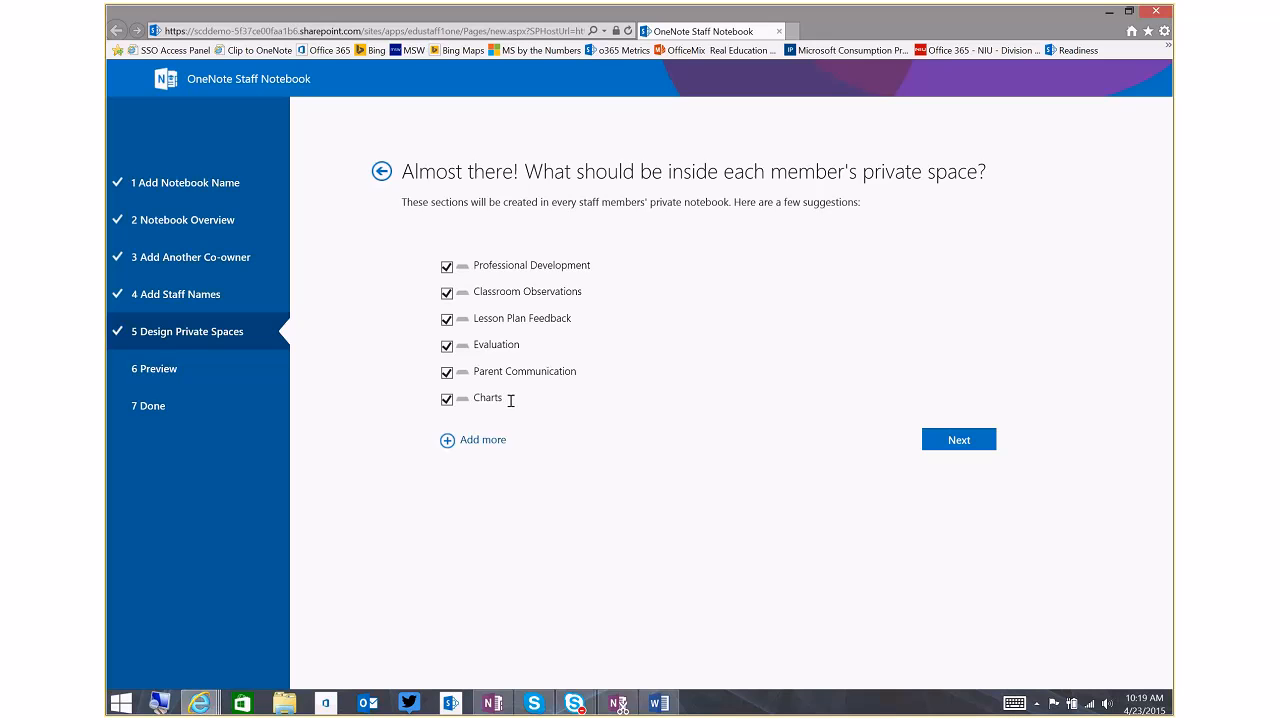
Accept the private space sections, preview the staff member's notebook and create the staff notebook
left_click(959, 446)
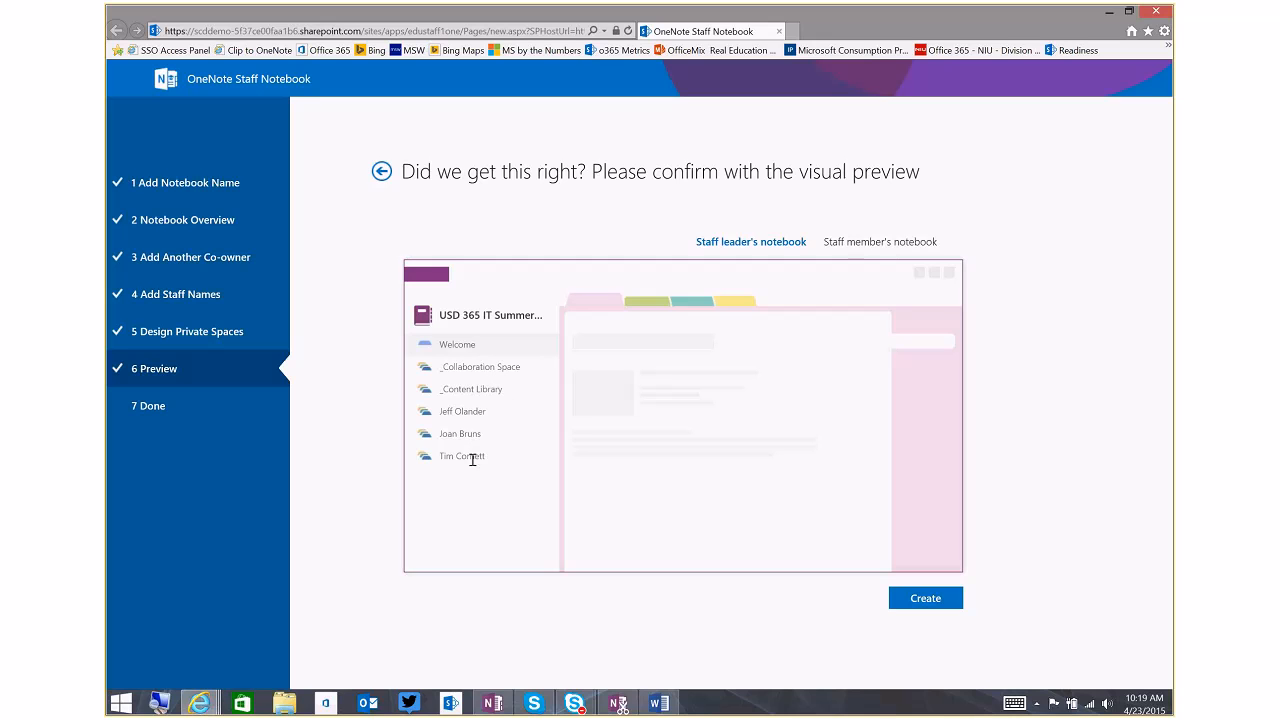
left_click(874, 243)
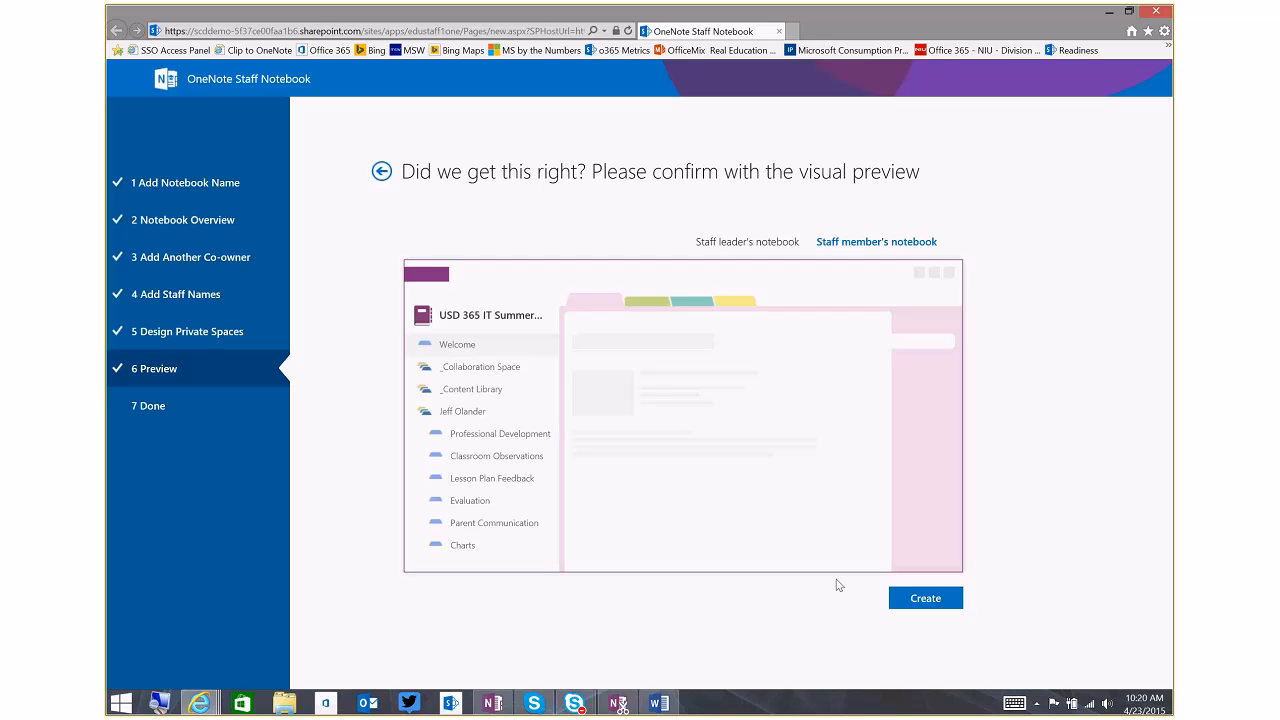
left_click(927, 603)
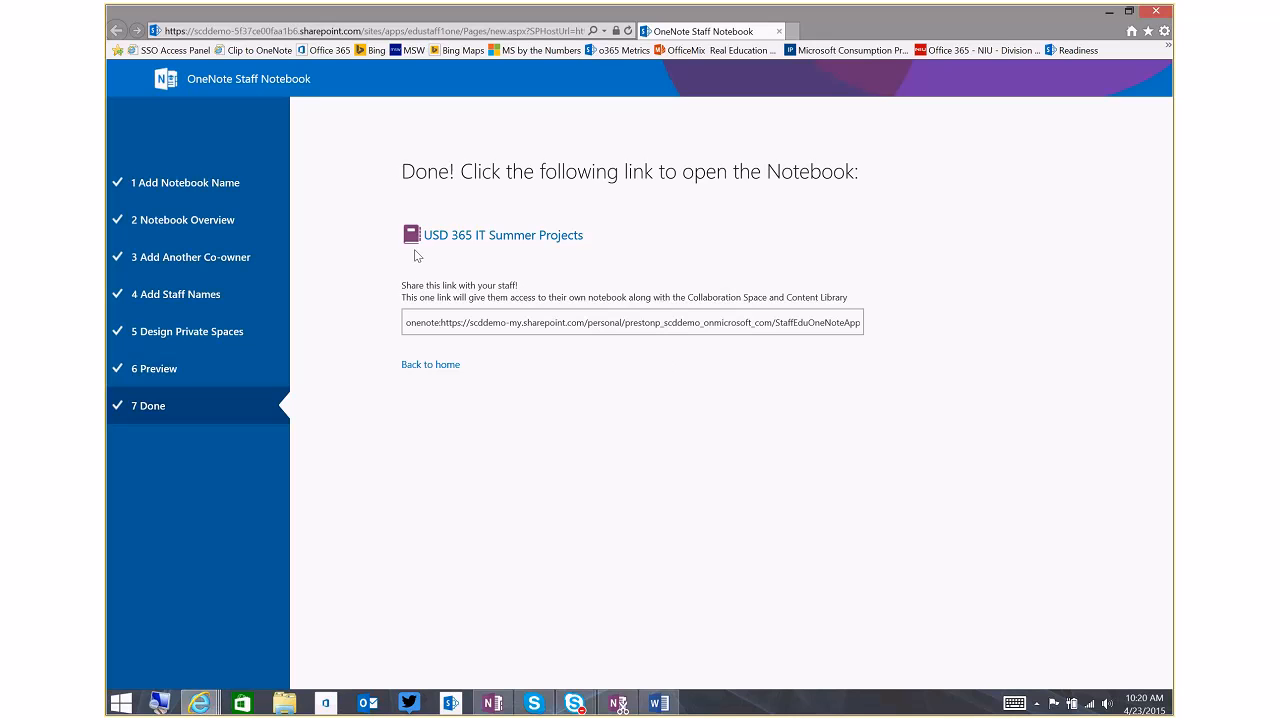
Highlight the new notebook's sharing link and return to the Staff Notebook home page
left_click(461, 326)
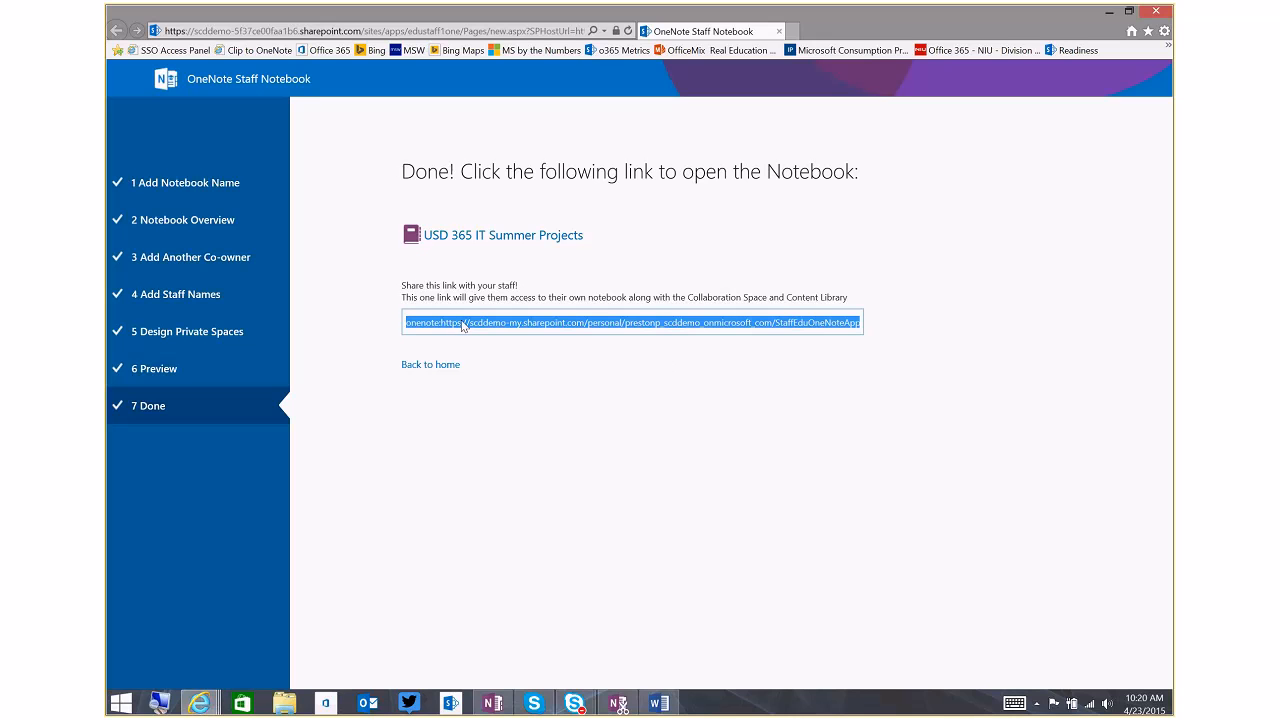
right_click(463, 326)
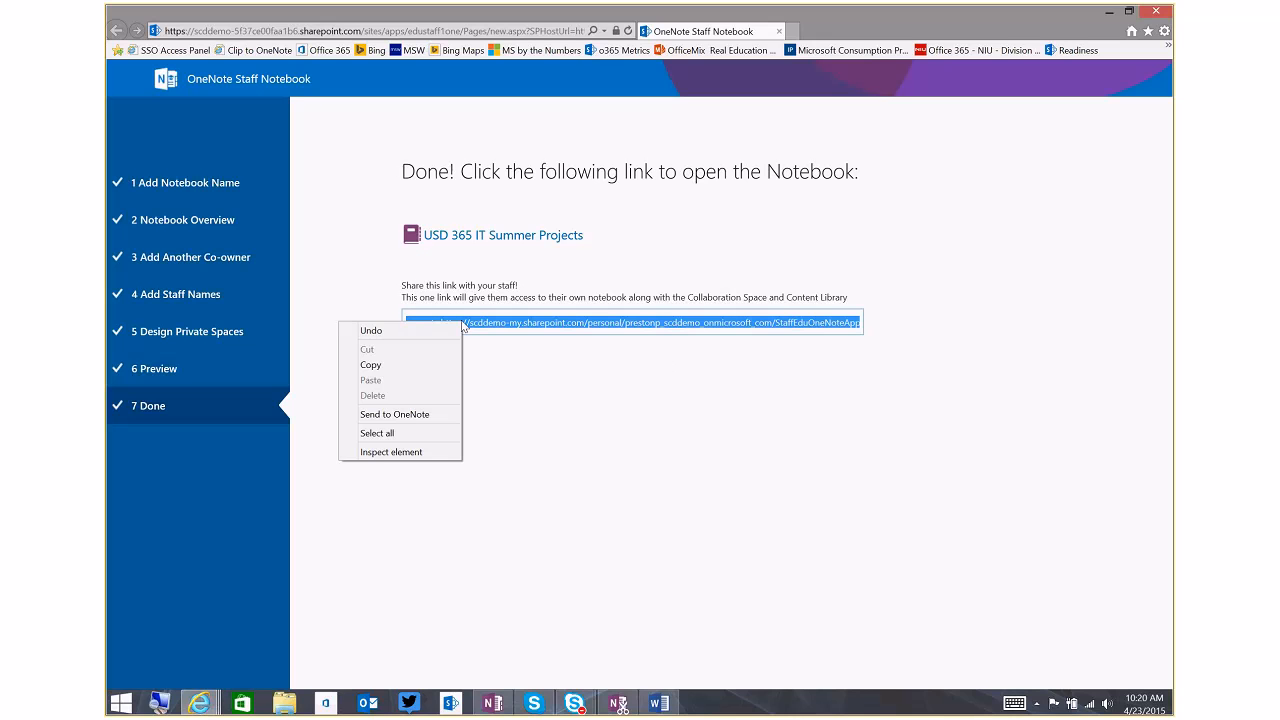
left_click(583, 375)
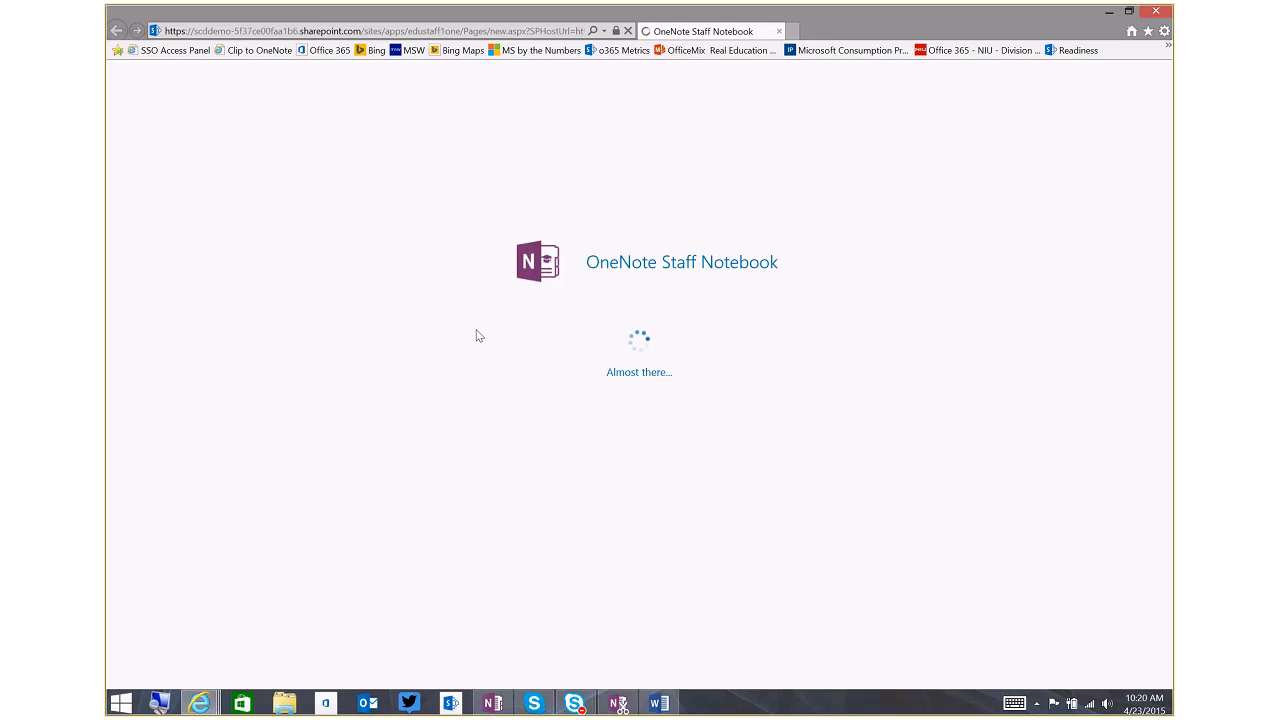
mouse_move(871, 30)
left_mouse_down()
mouse_move(975, 145)
mouse_move(959, 295)
mouse_move(872, 8)
left_mouse_up()
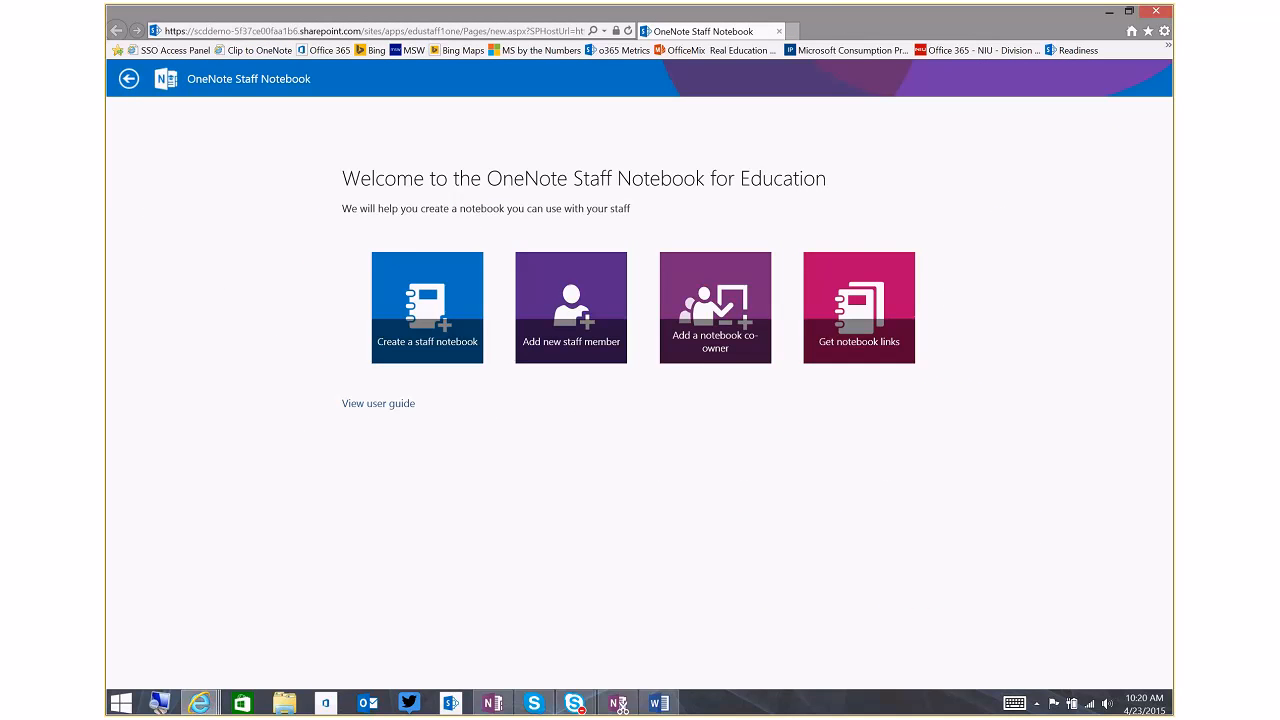
Close and relaunch the OneNote Staff Notebook app in a maximized window, and get the links of the created notebooks
left_click(1157, 12)
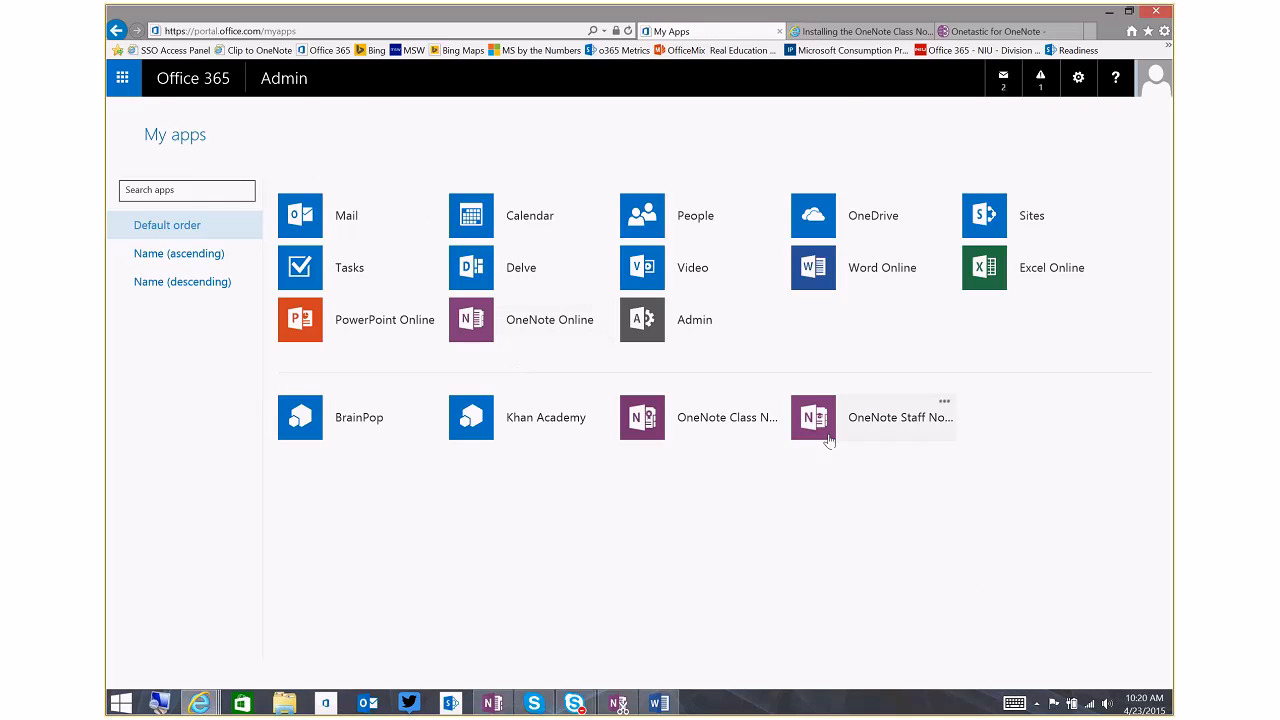
left_click(823, 435)
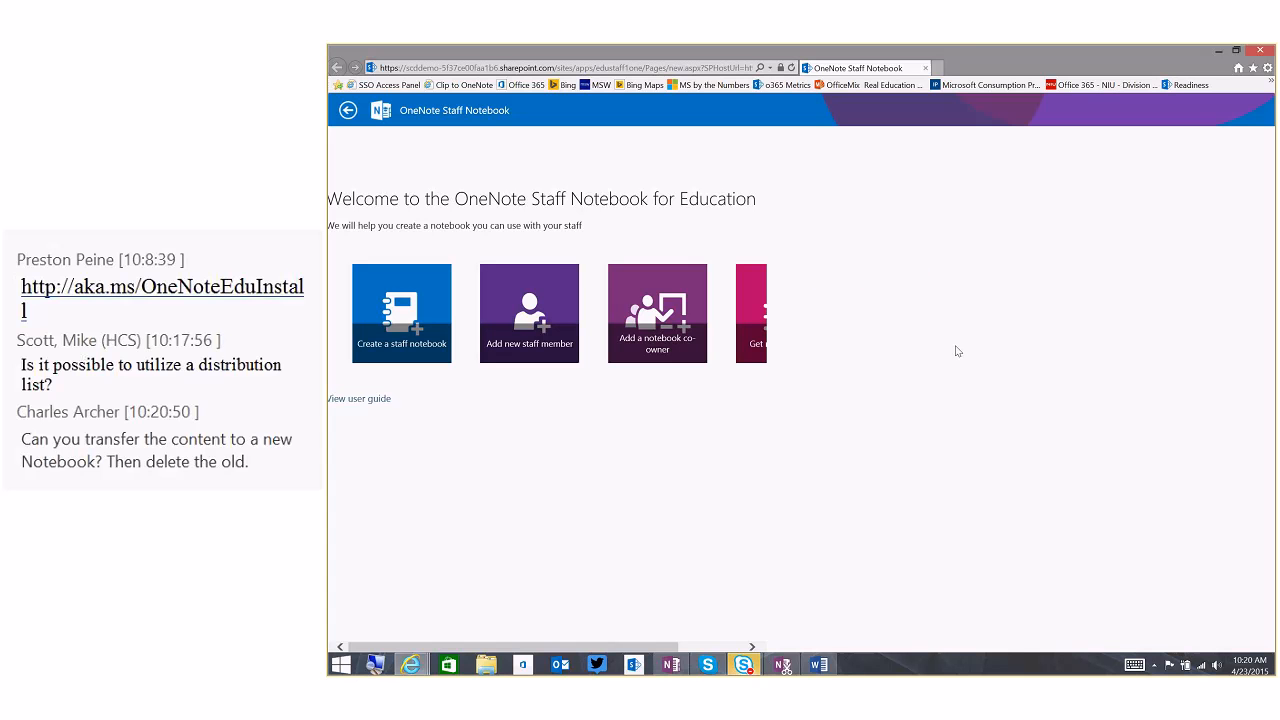
double_click(1120, 63)
double_click(1120, 101)
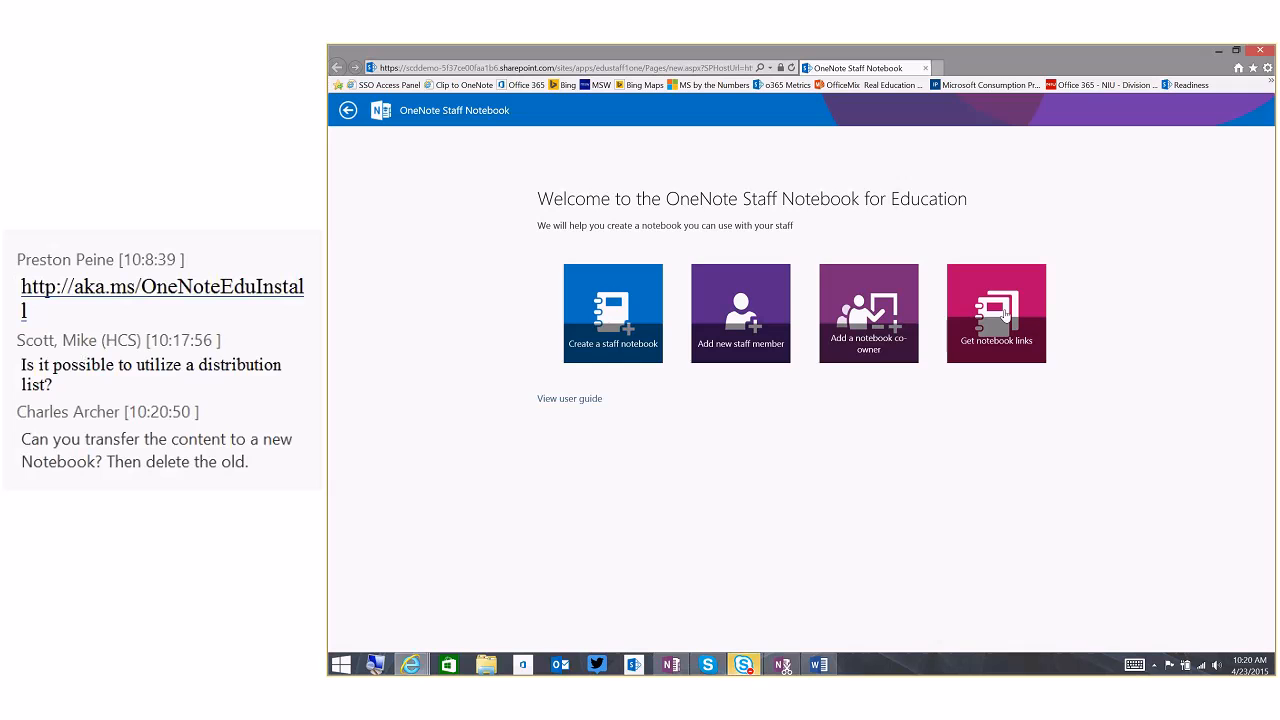
left_click(1005, 315)
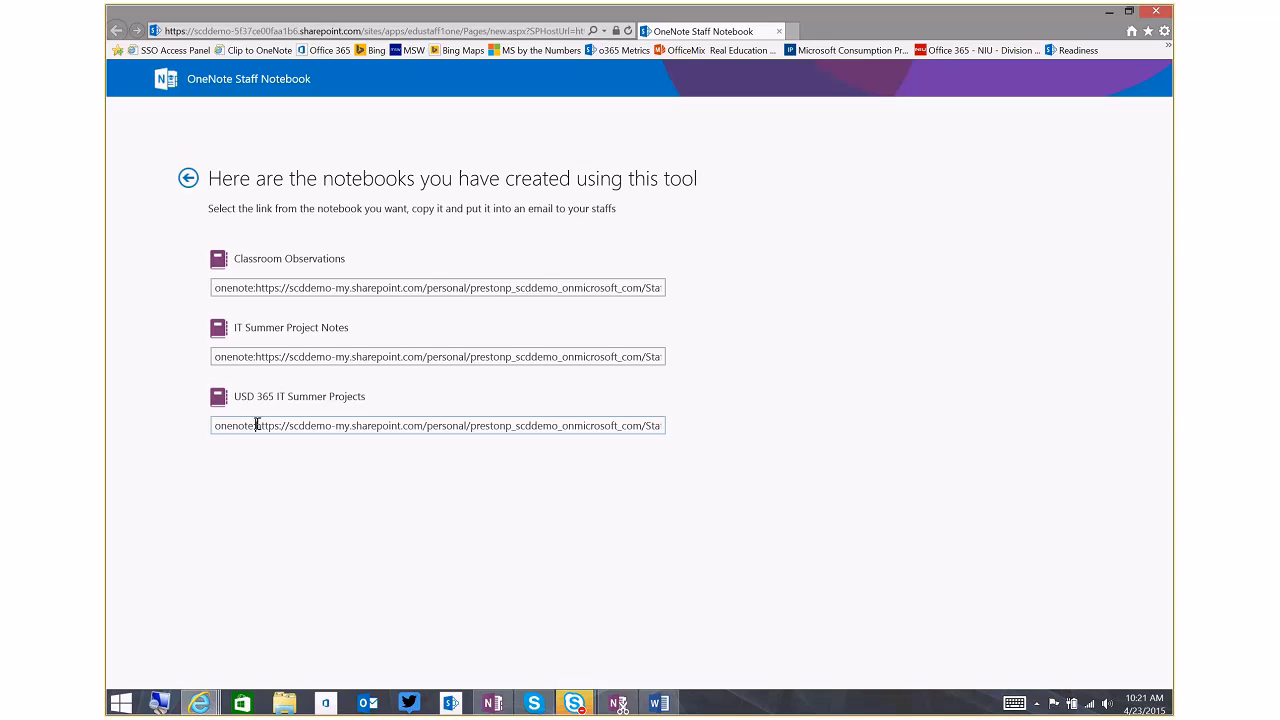
Copy the link of the USD 365 IT Summer Projects notebook and open it in a new browser tab
left_click_drag(257, 425, 815, 443)
right_click(619, 433)
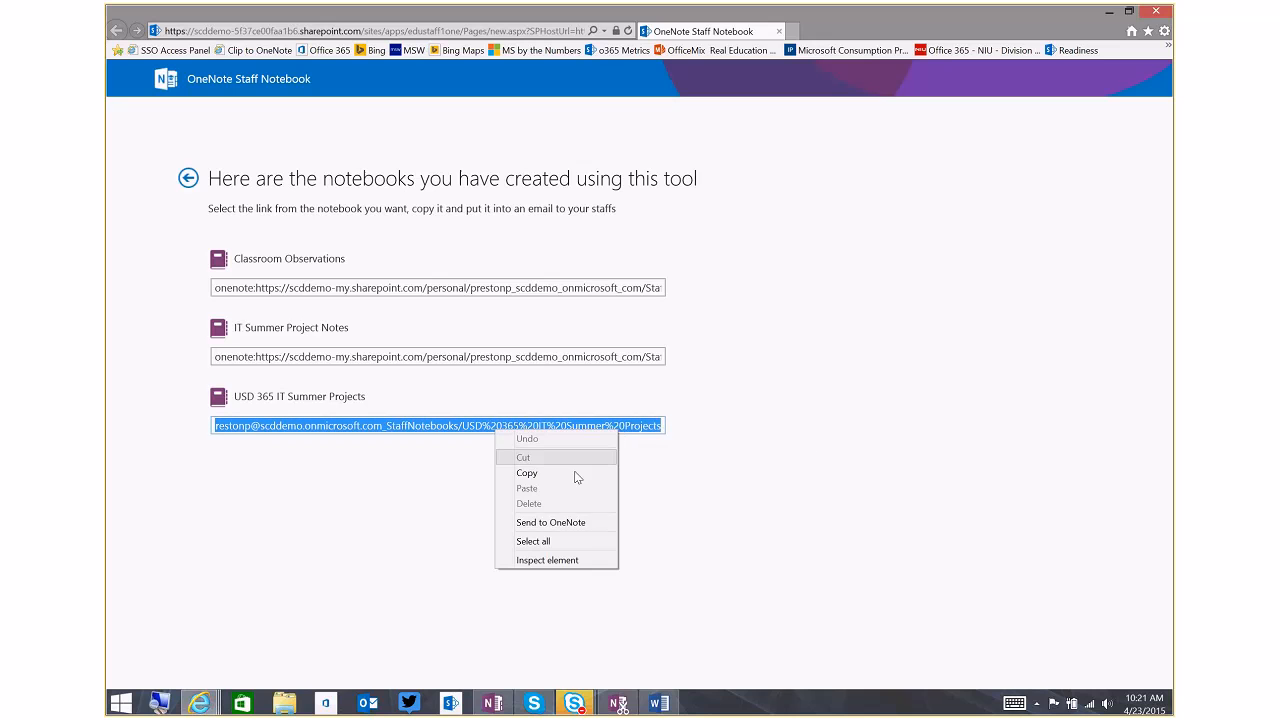
left_click(577, 473)
left_click(795, 31)
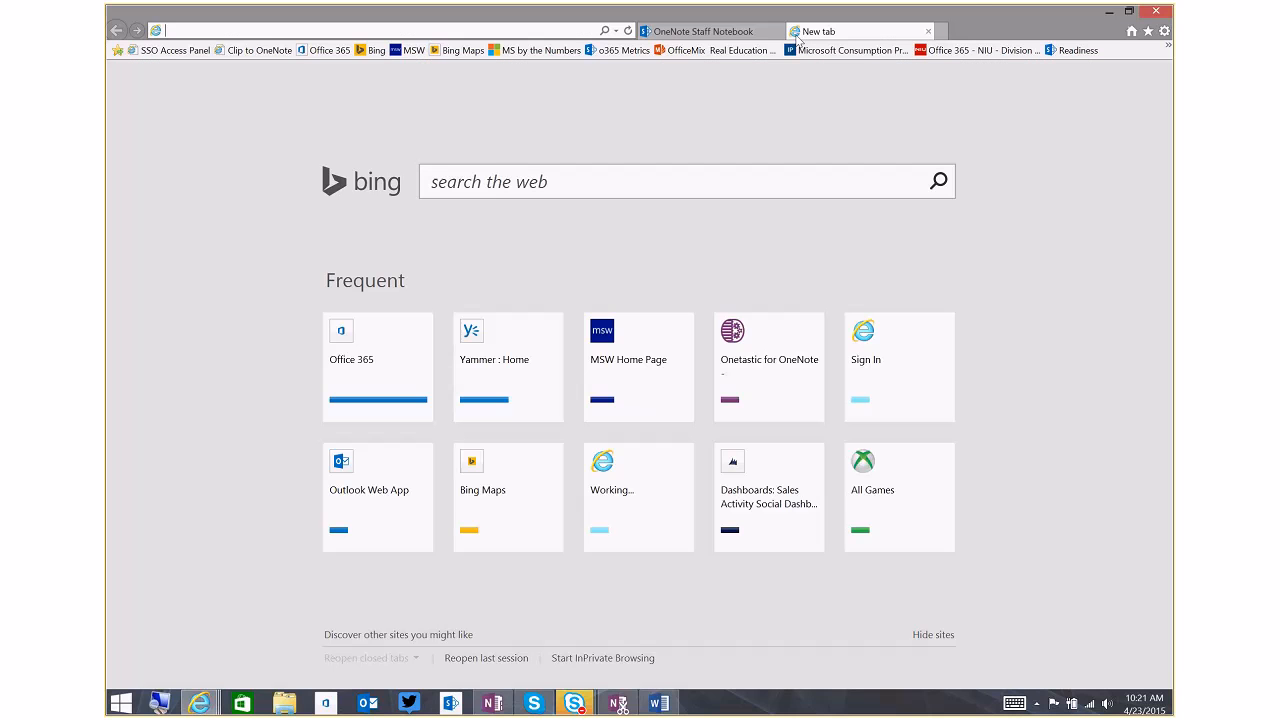
right_click(500, 34)
left_click(423, 92)
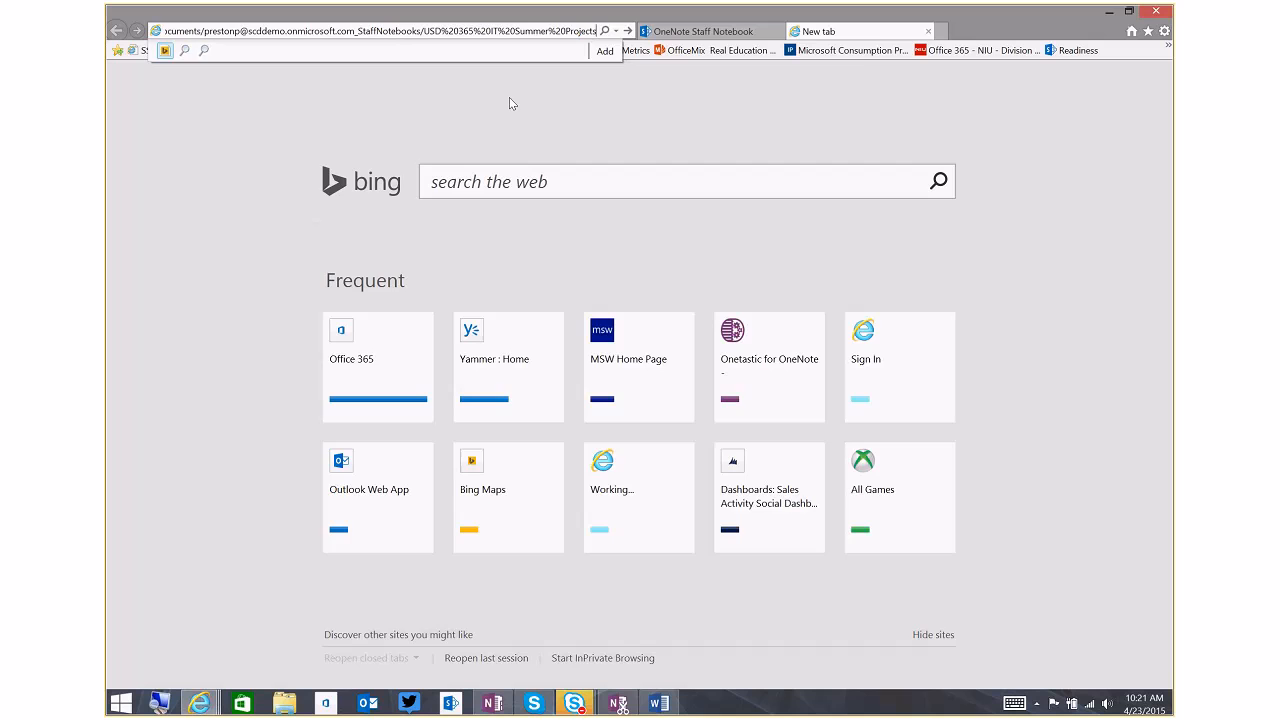
key("Return")
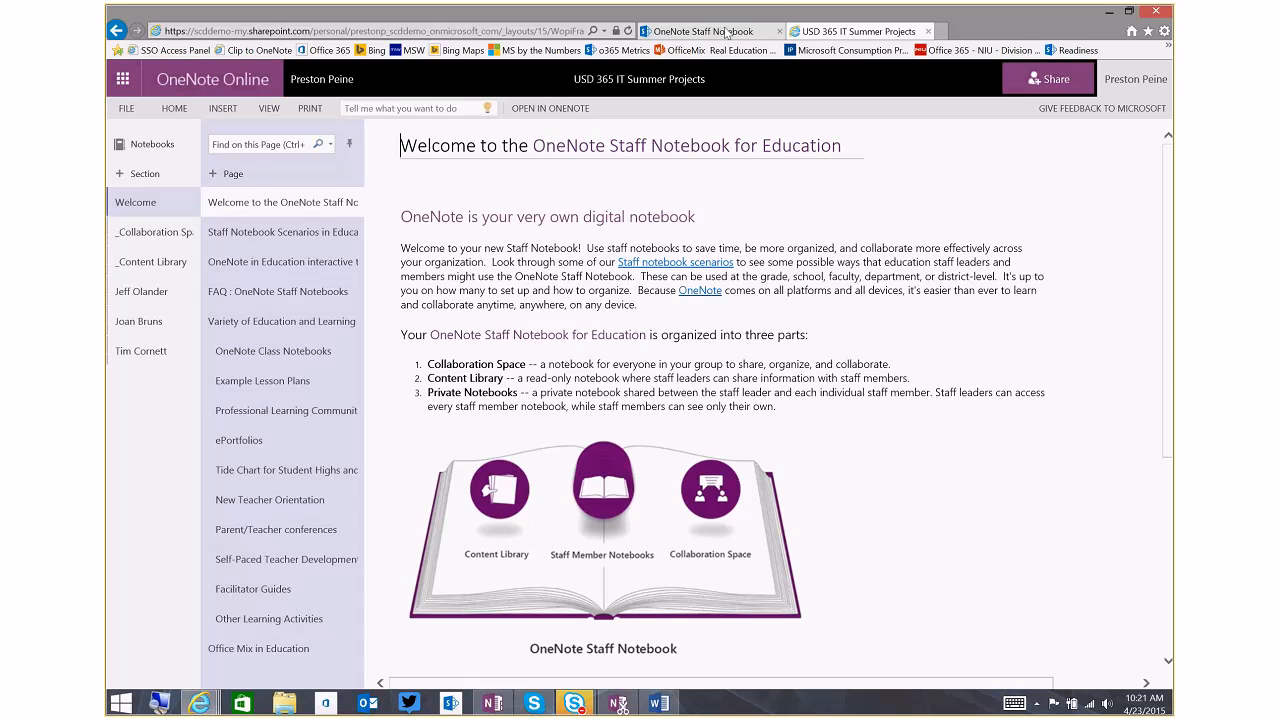
Return to the notebook links and open USD 365 IT Summer Projects in desktop OneNote, allowing the security notice
left_click(727, 33)
left_click(730, 408)
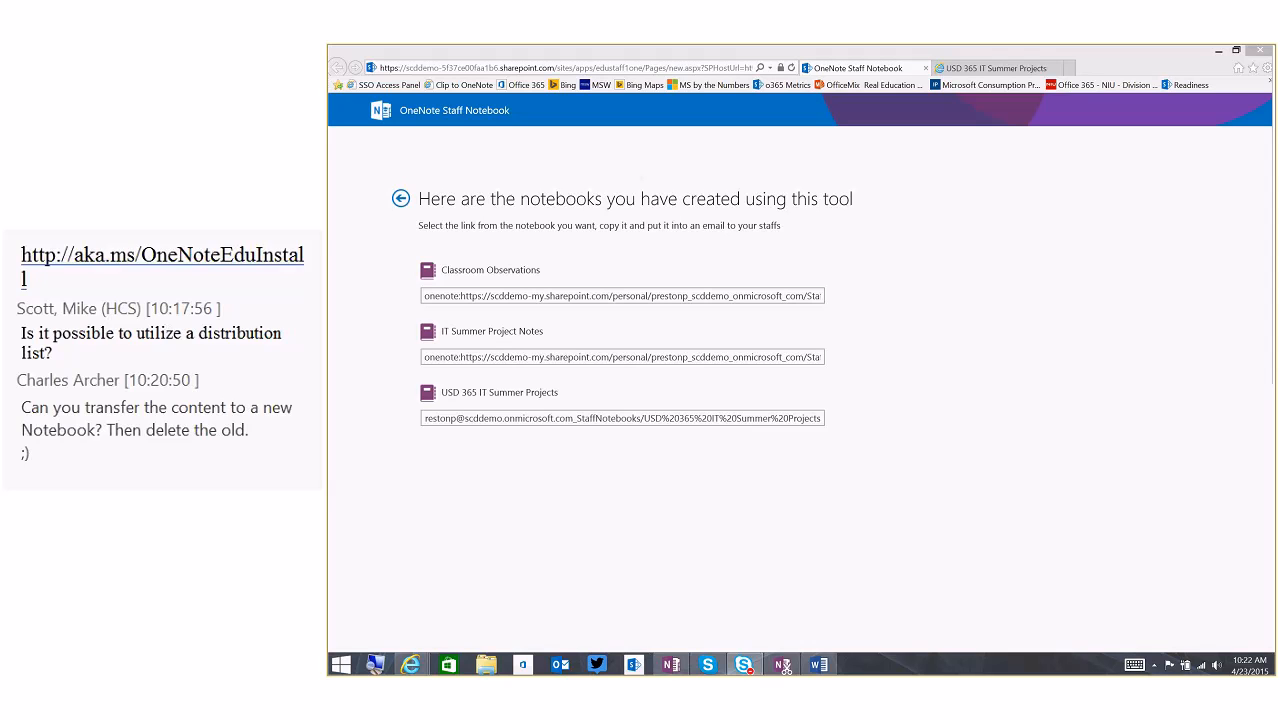
left_click(427, 394)
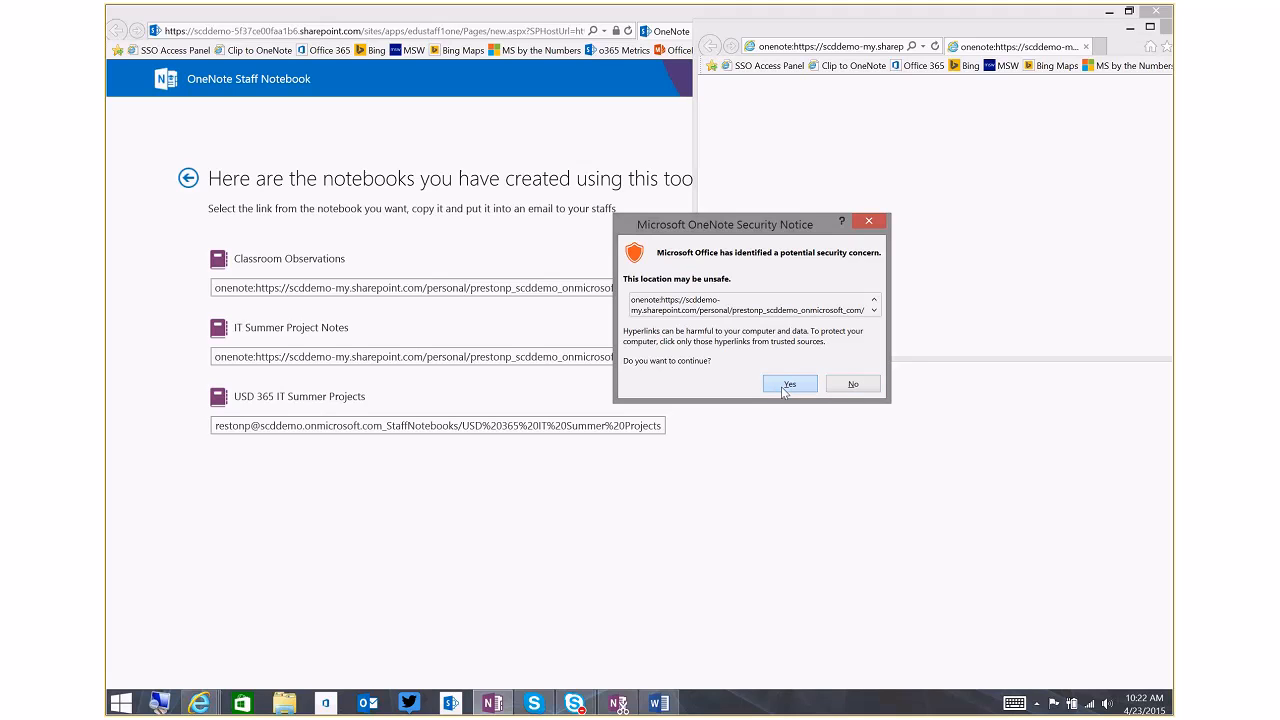
left_click(789, 385)
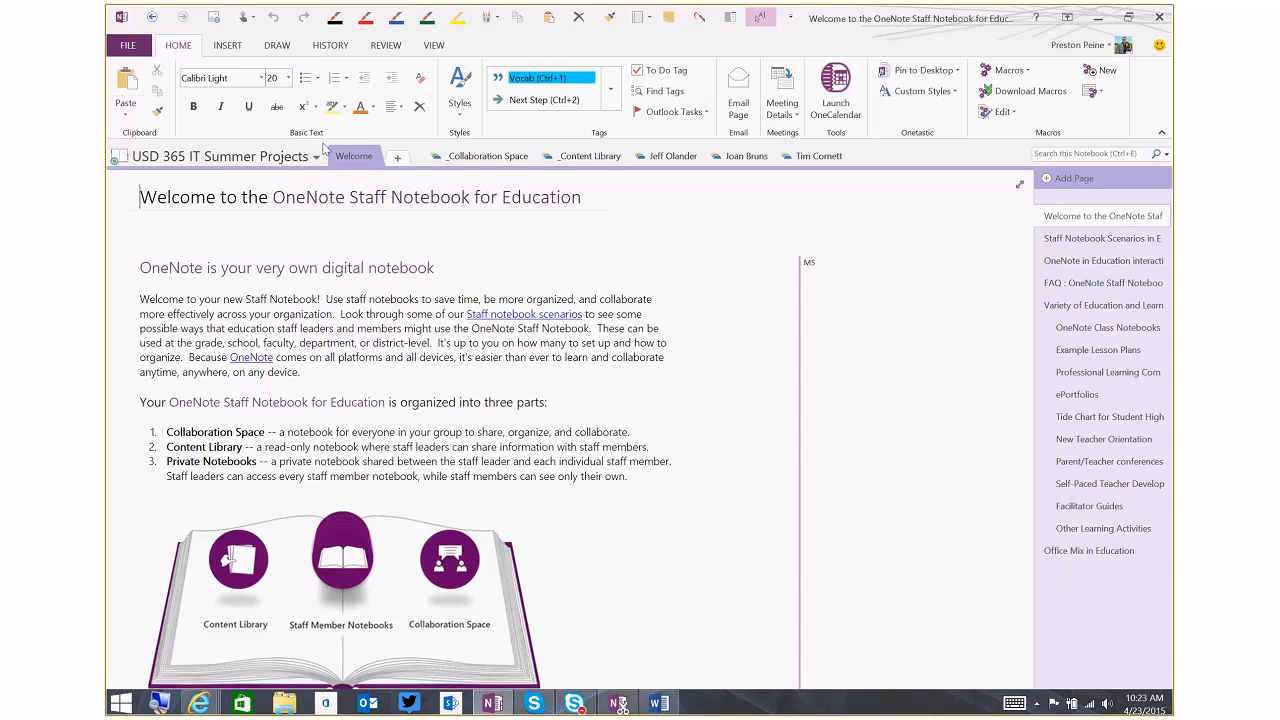
Switch to the Personal (Web) notebook and show the fridge measurements page in its General section
left_click(283, 160)
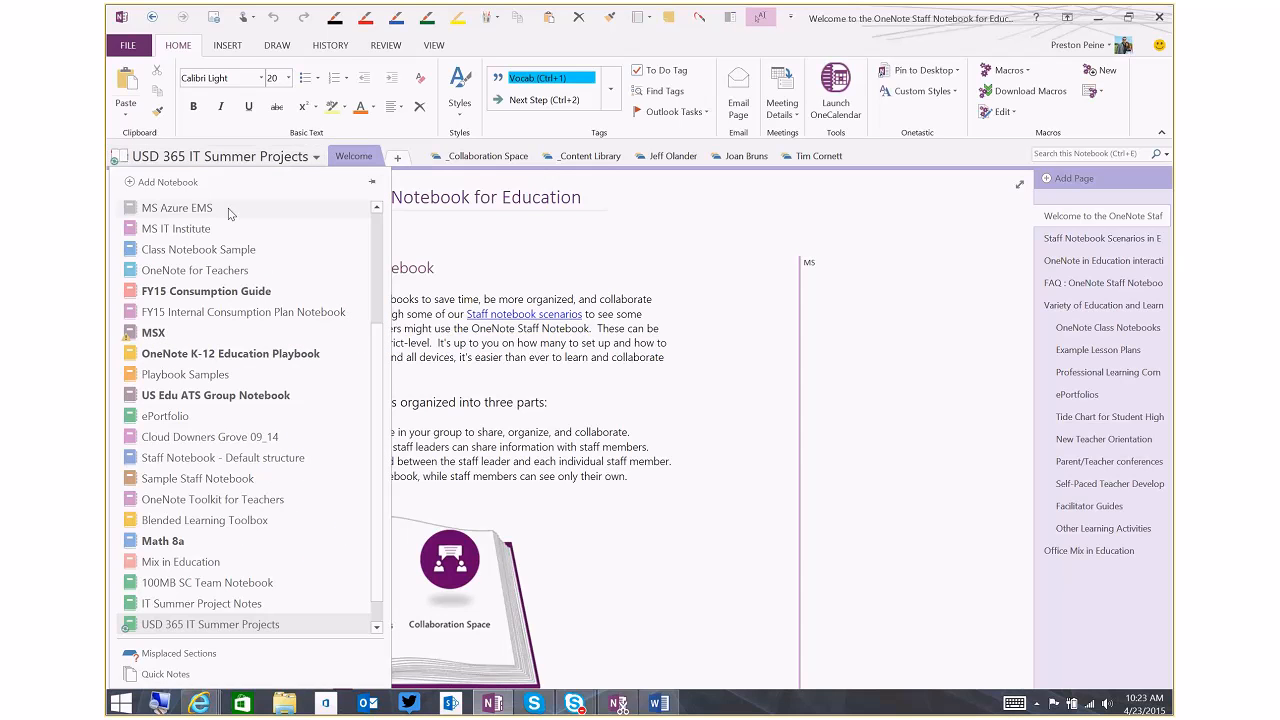
scroll(378, 246, "up", 3)
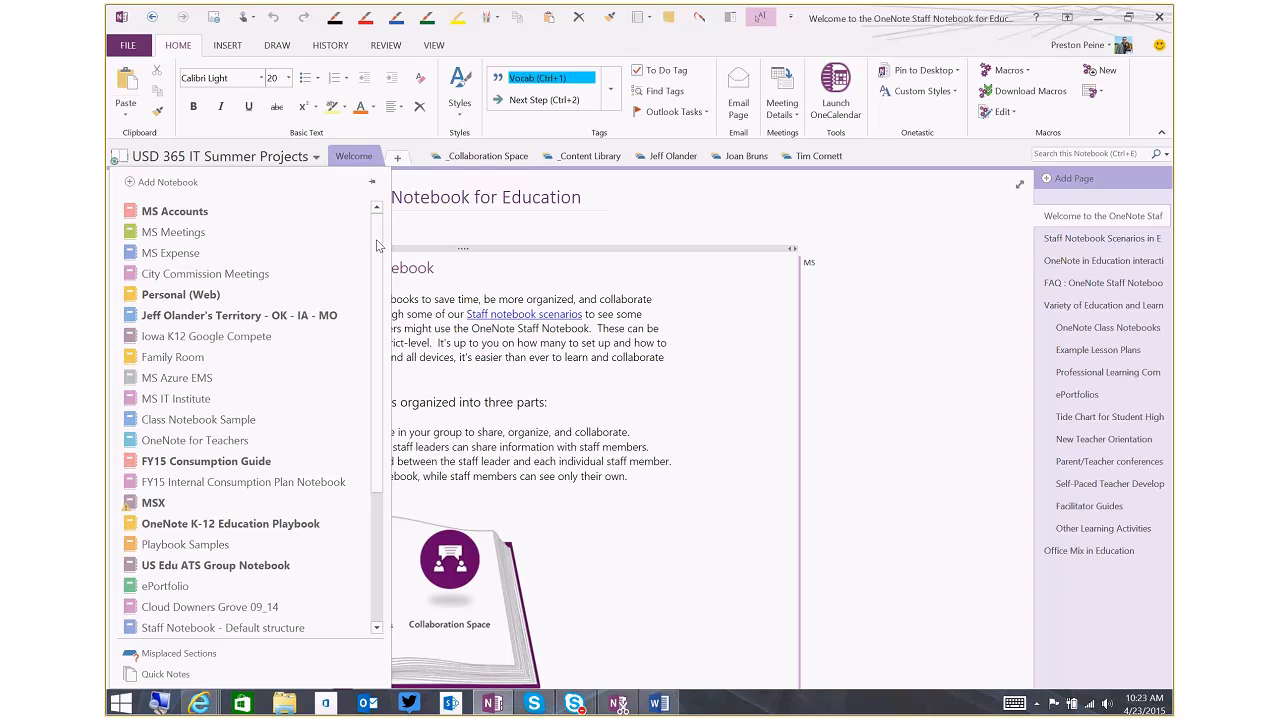
left_click(210, 296)
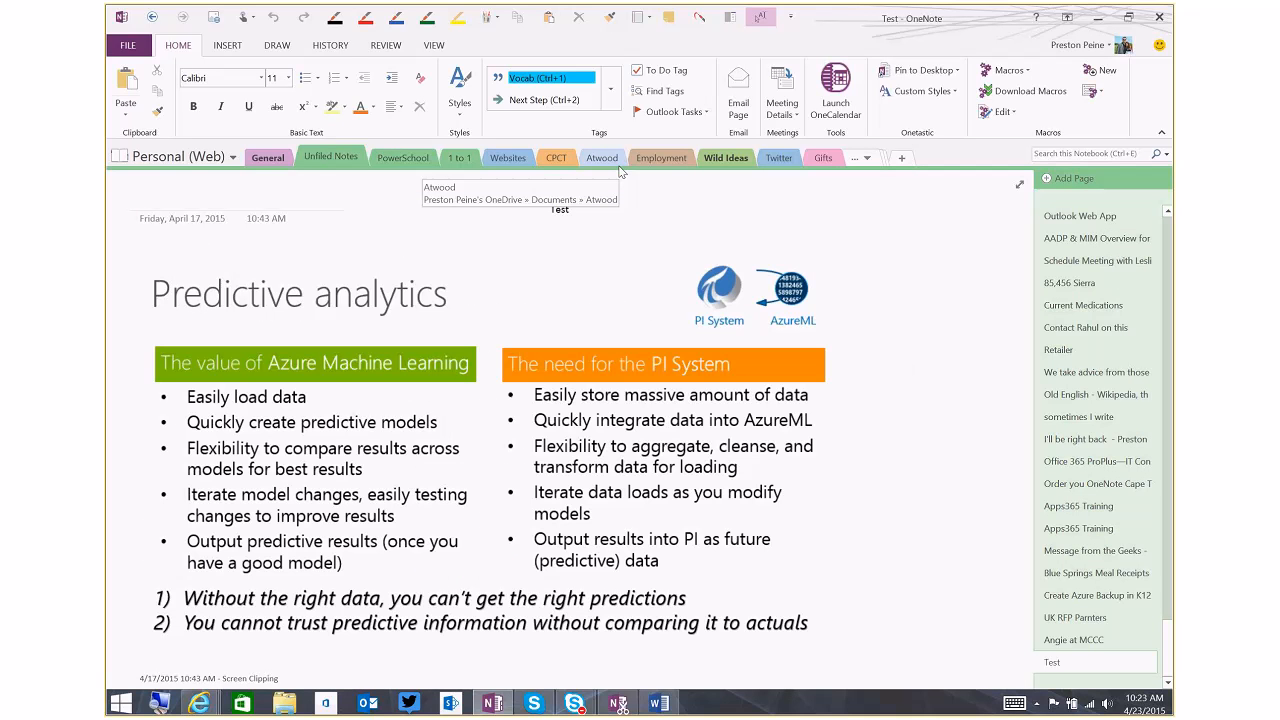
left_click(267, 157)
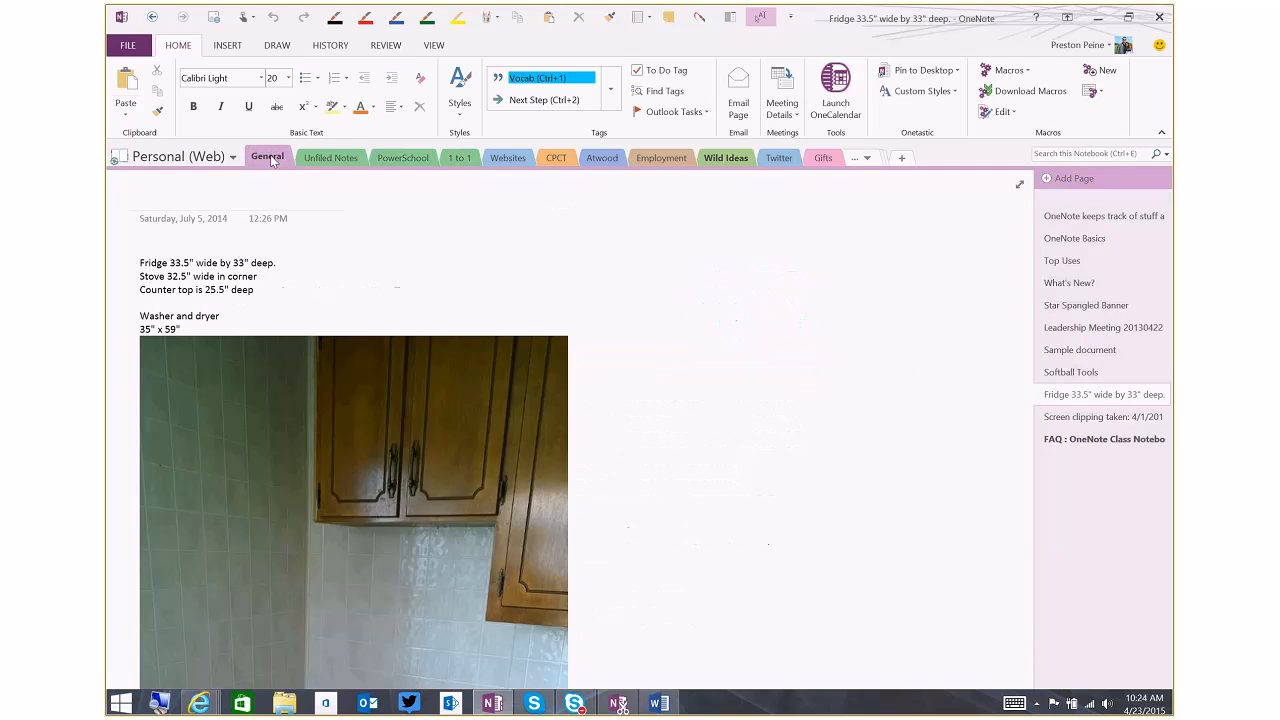
scroll(1027, 280, "down", 1)
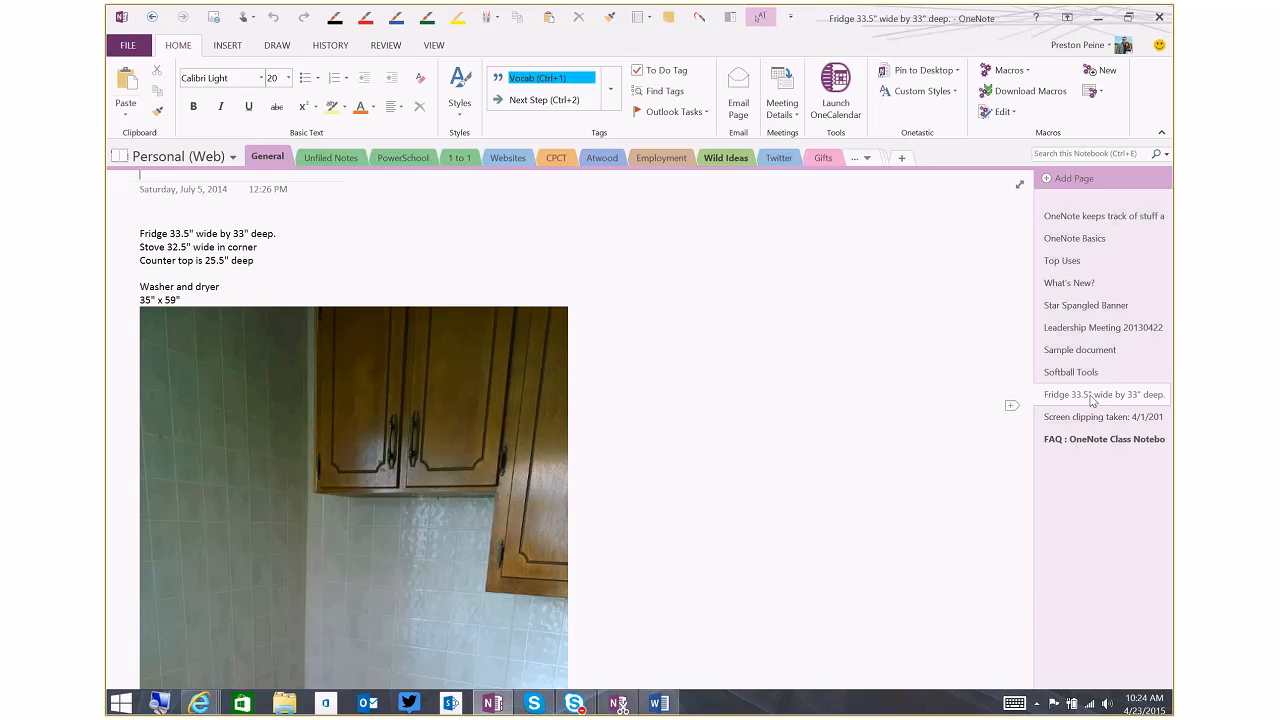
Copy the fridge measurements page into the Using the Content Library section under _Content Library of the USD 365 IT Summer Projects notebook
right_click(1093, 400)
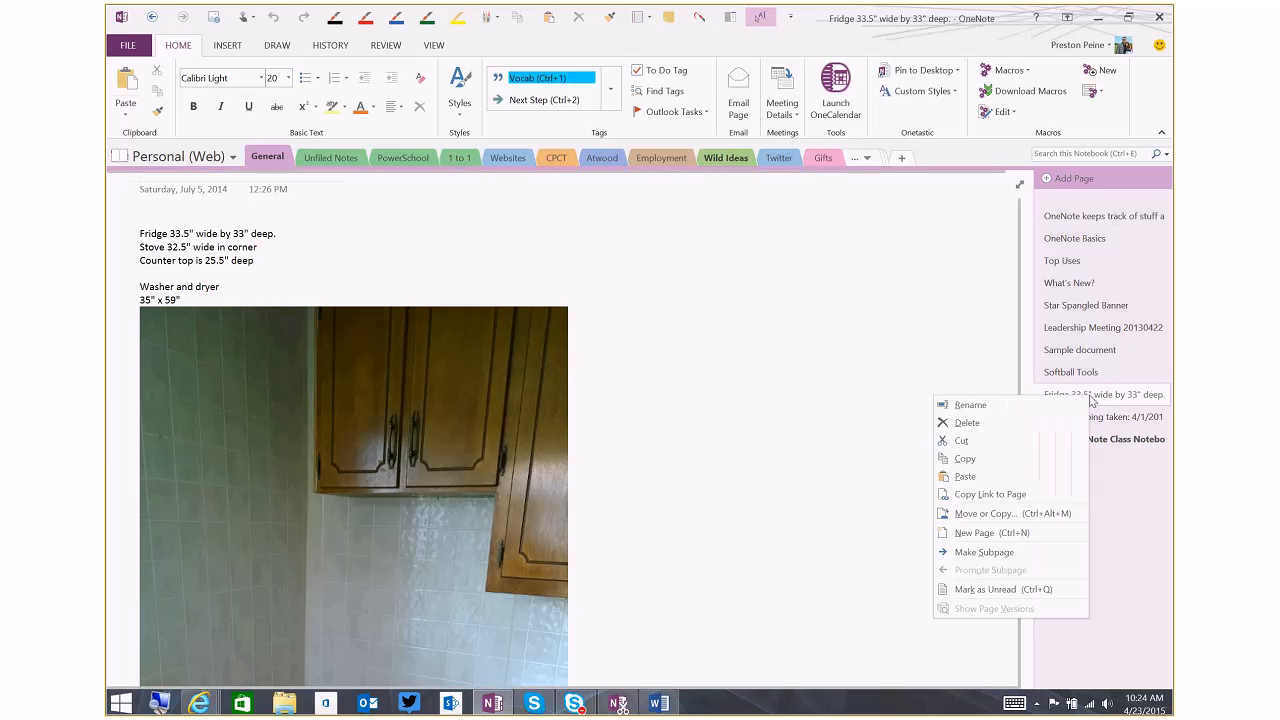
left_click(1043, 514)
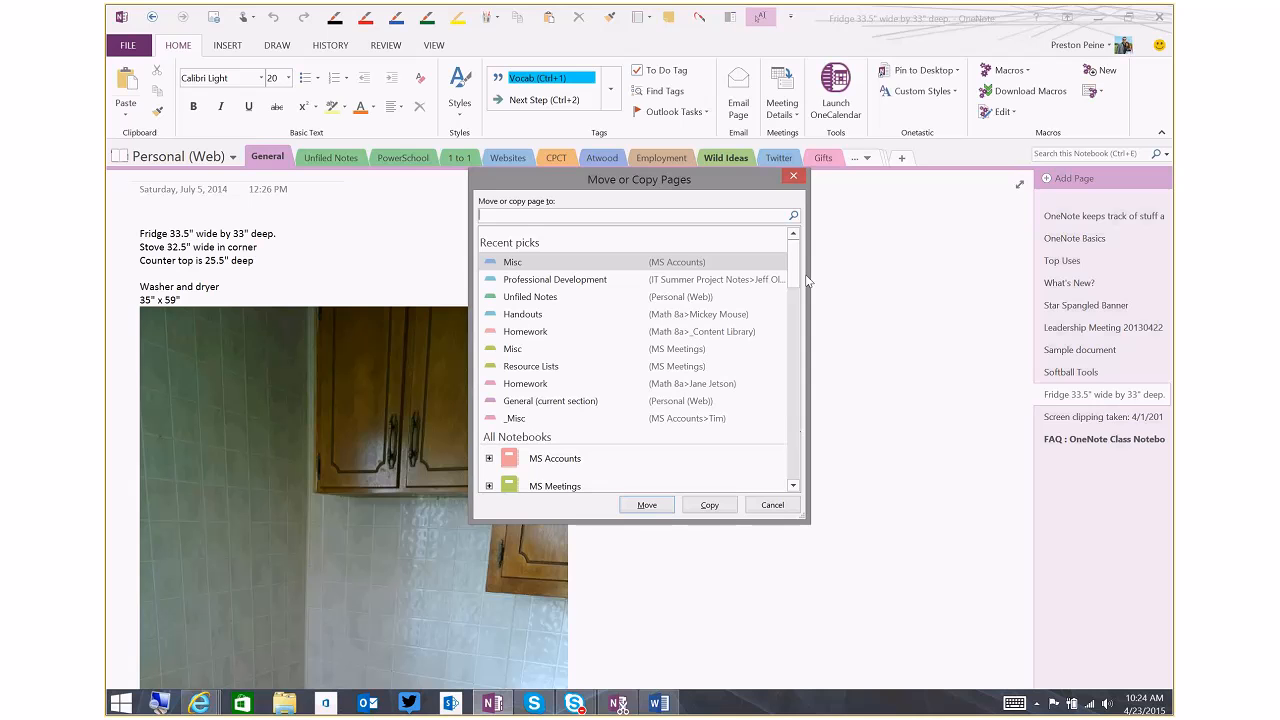
scroll(794, 276, "down", 1)
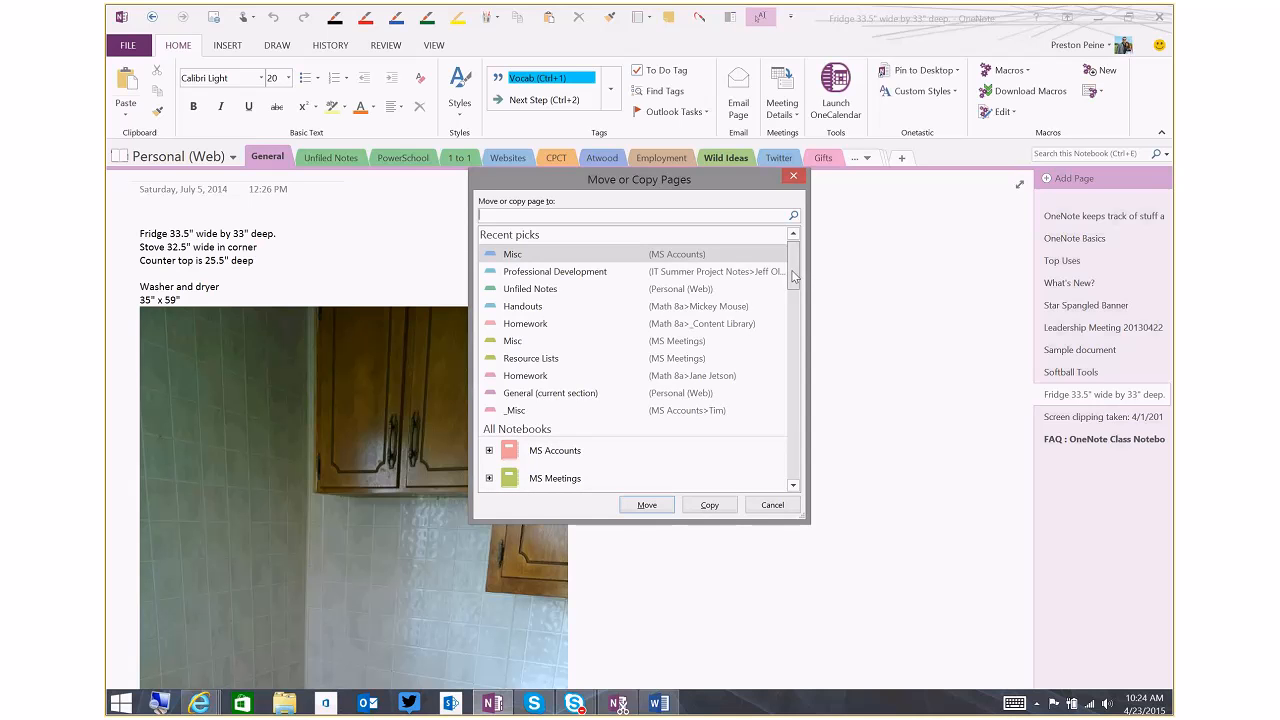
scroll(794, 276, "down", 1)
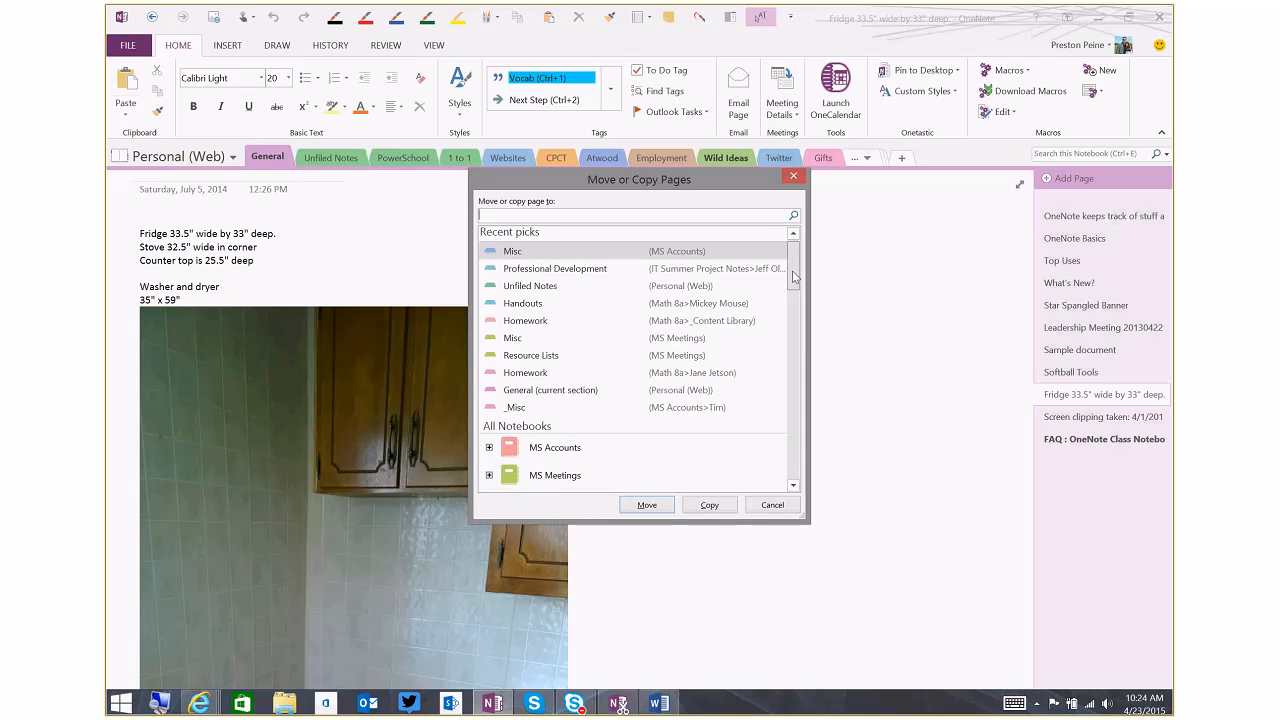
left_click_drag(794, 276, 794, 272)
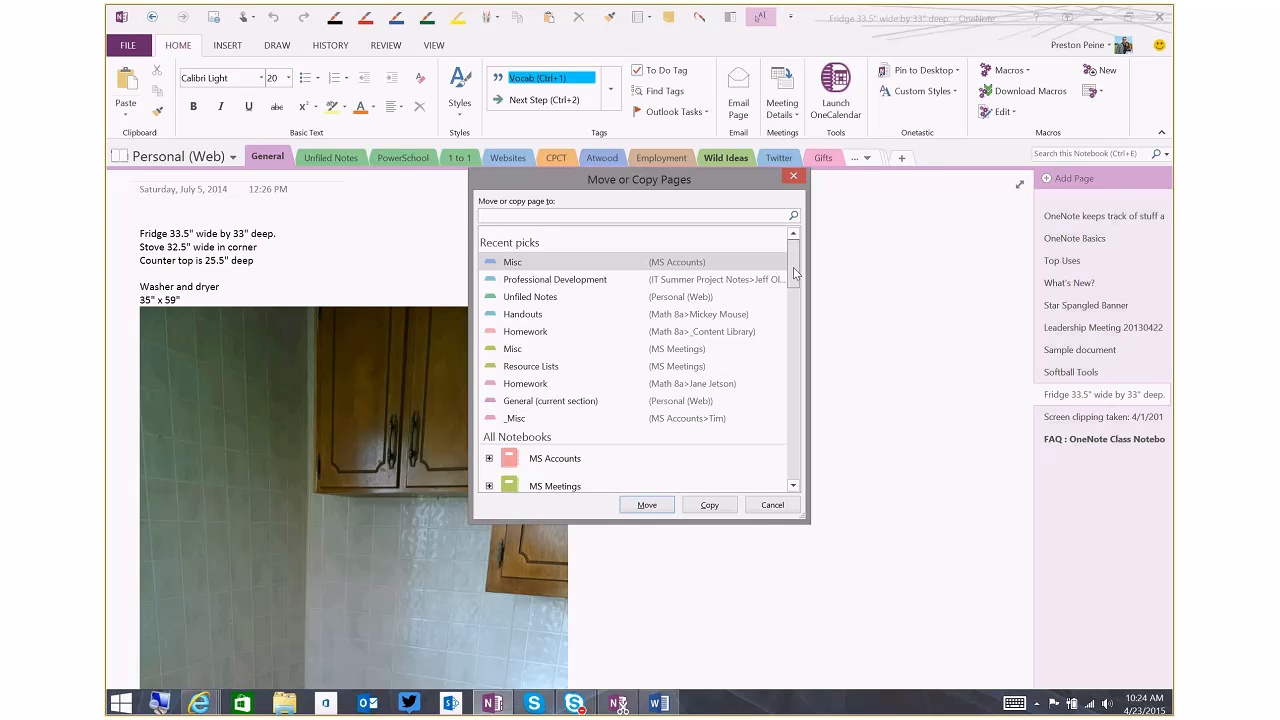
left_click_drag(794, 272, 787, 483)
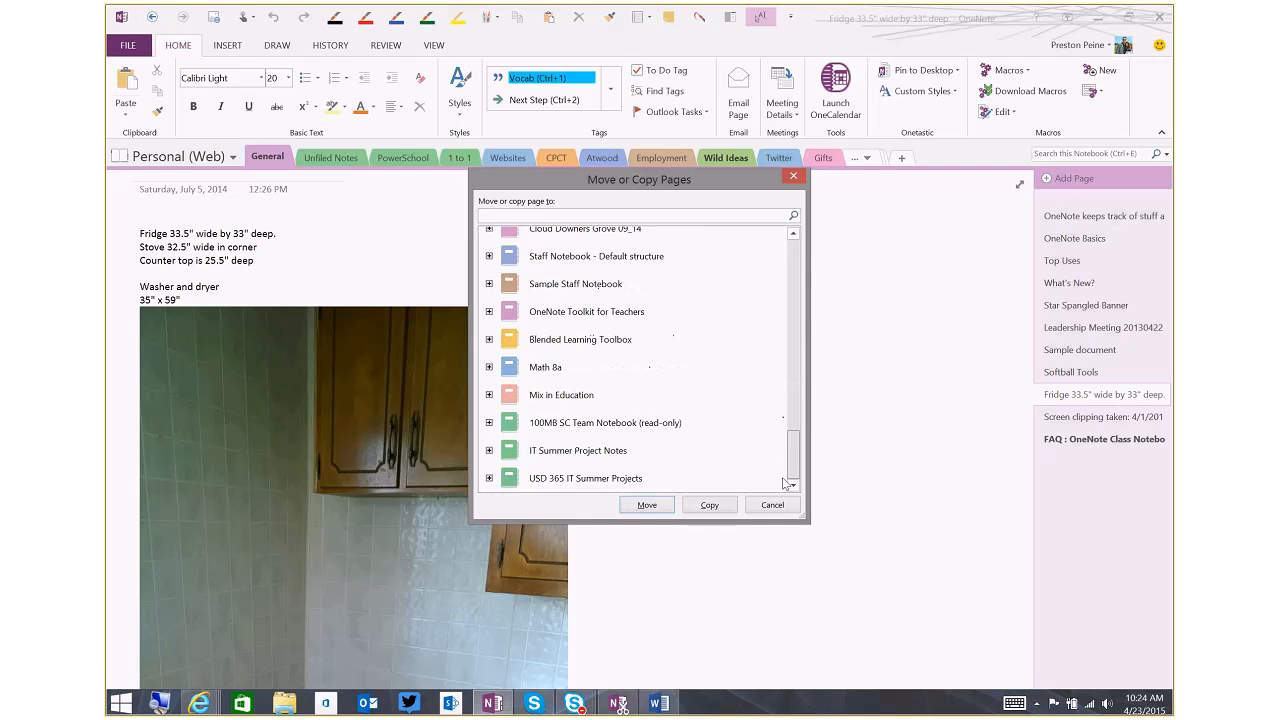
left_click(489, 479)
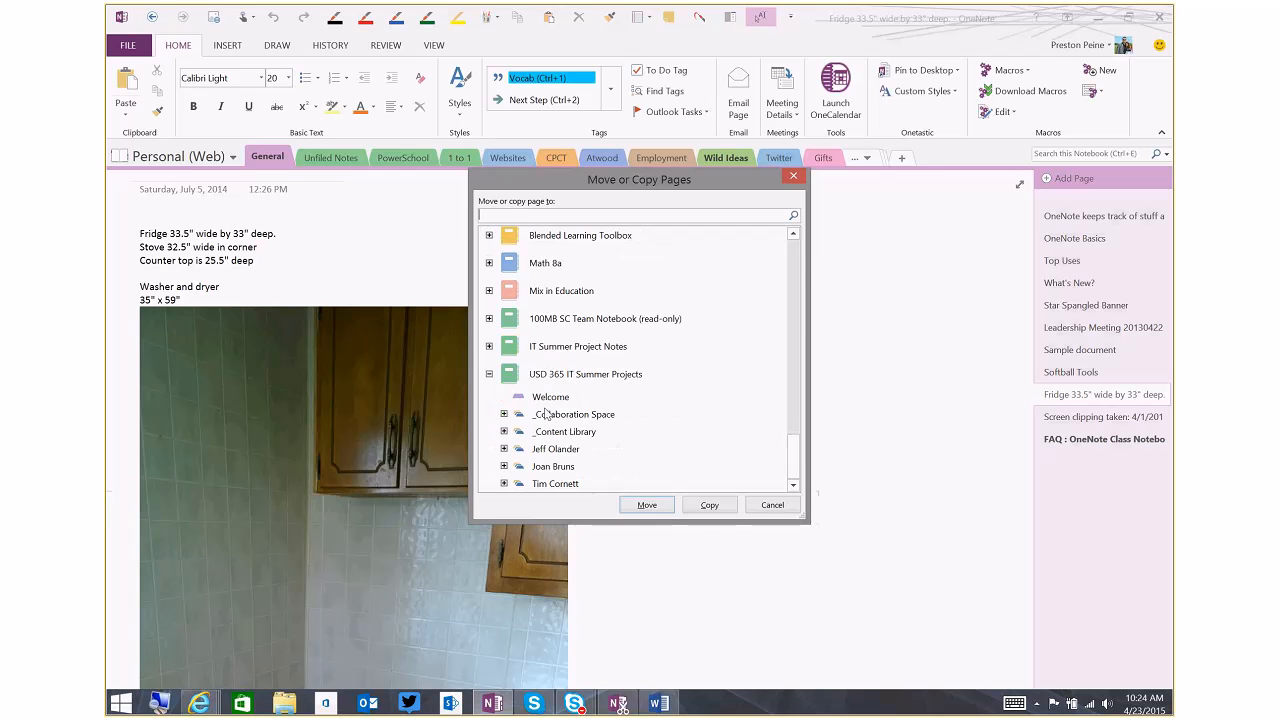
left_click(504, 432)
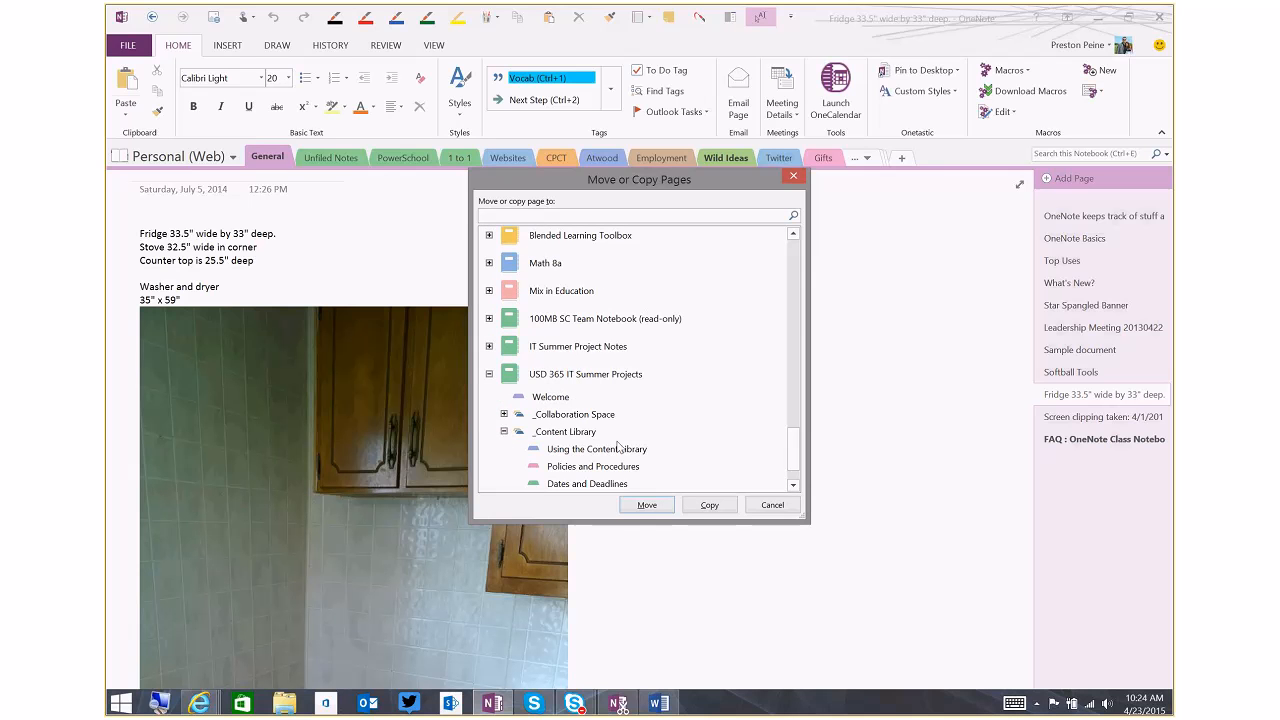
scroll(625, 446, "down", 1)
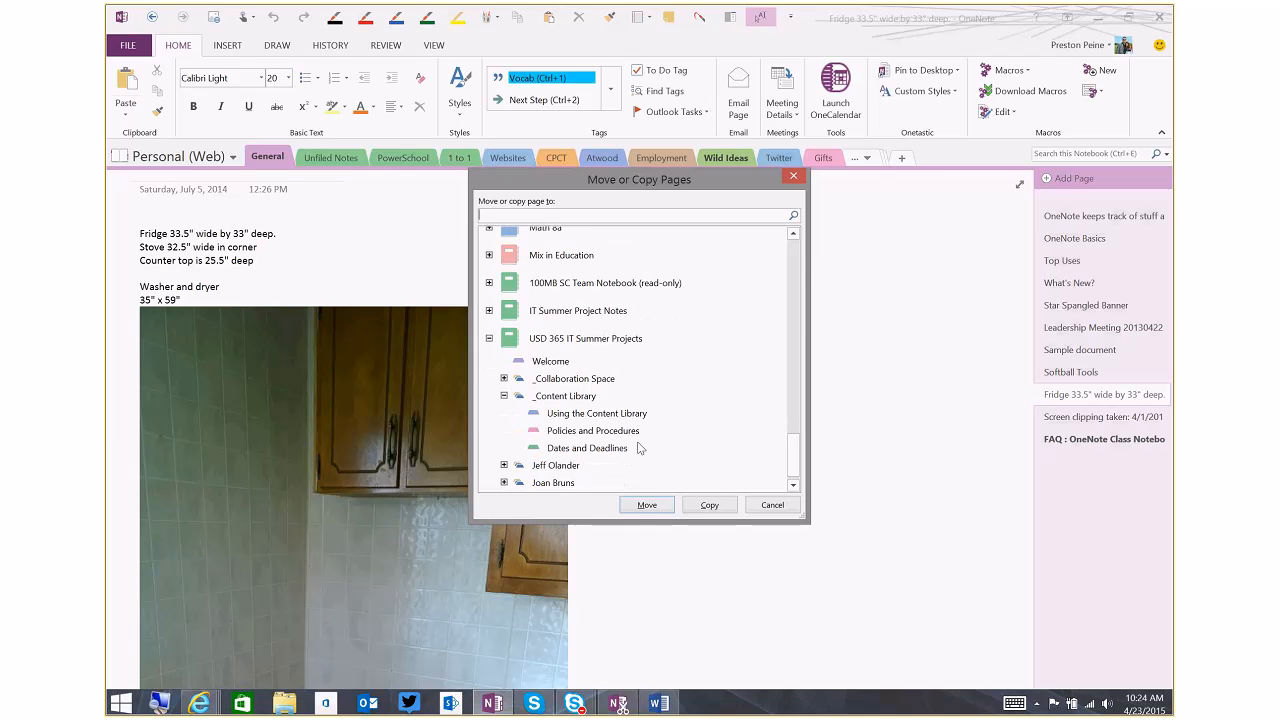
left_click(582, 415)
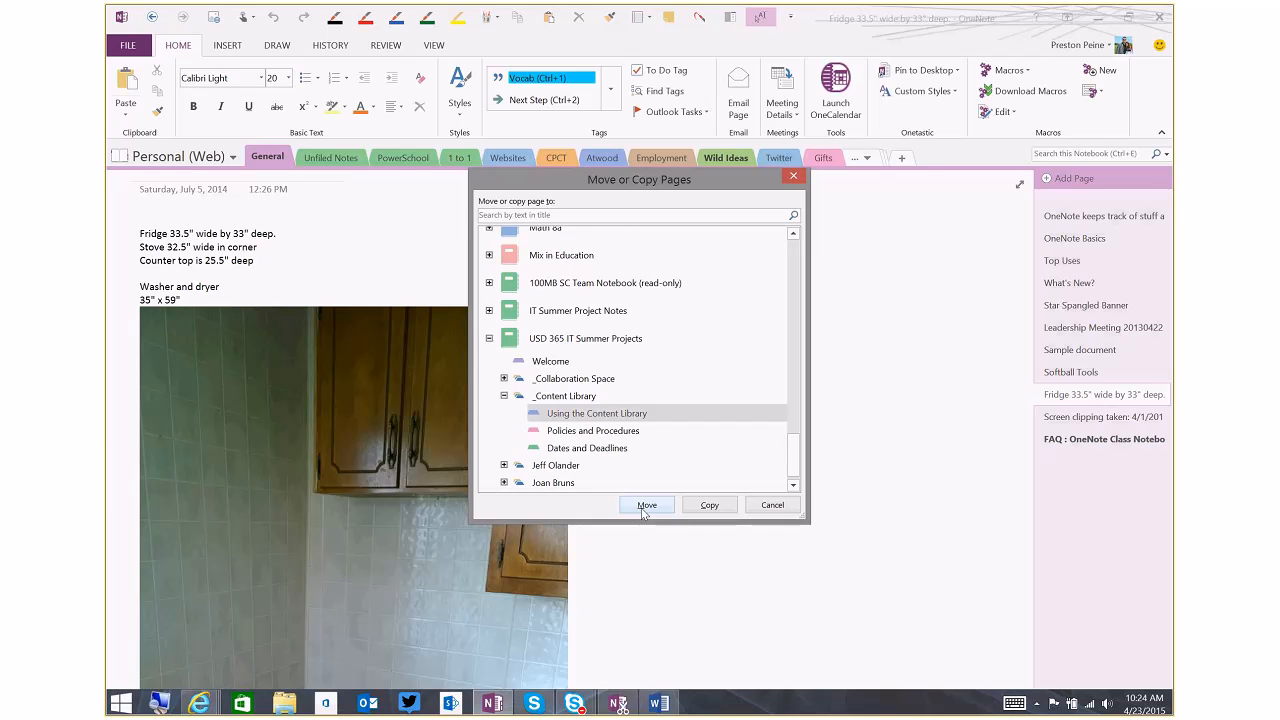
left_click(711, 508)
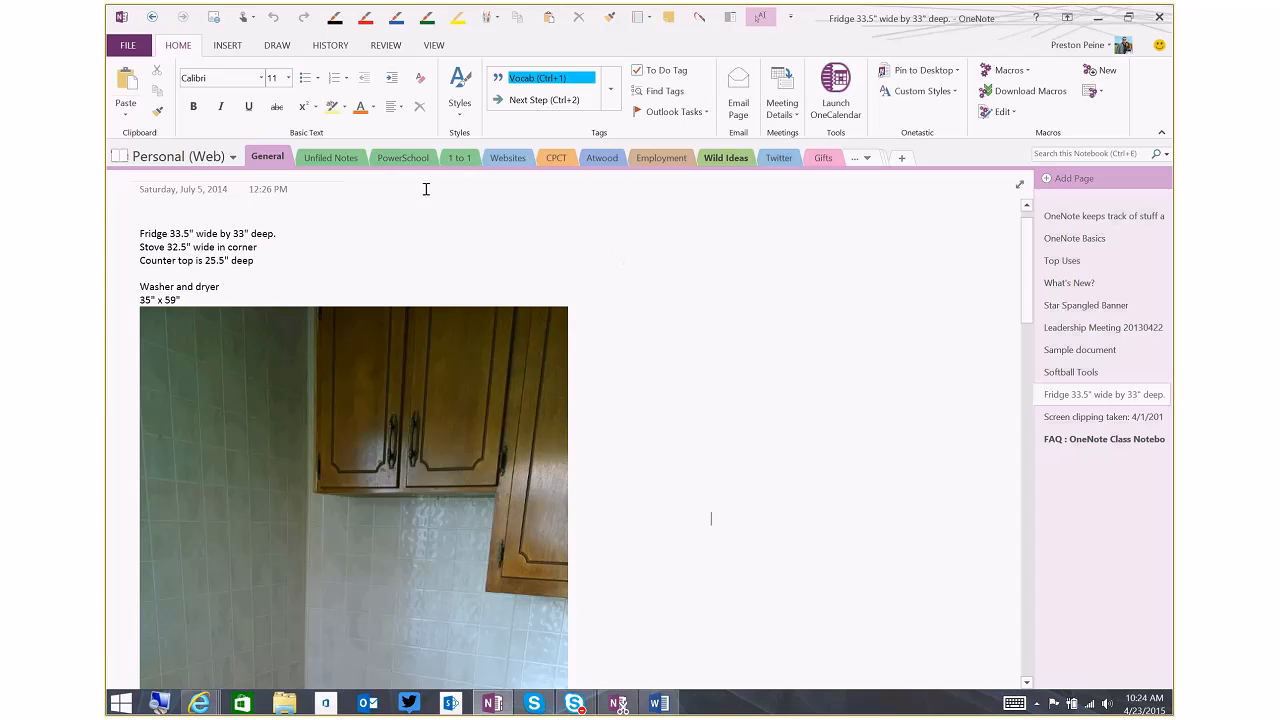
Show the General section's available actions, dismiss them, and switch to the USD 365 IT Summer Projects notebook
right_click(278, 161)
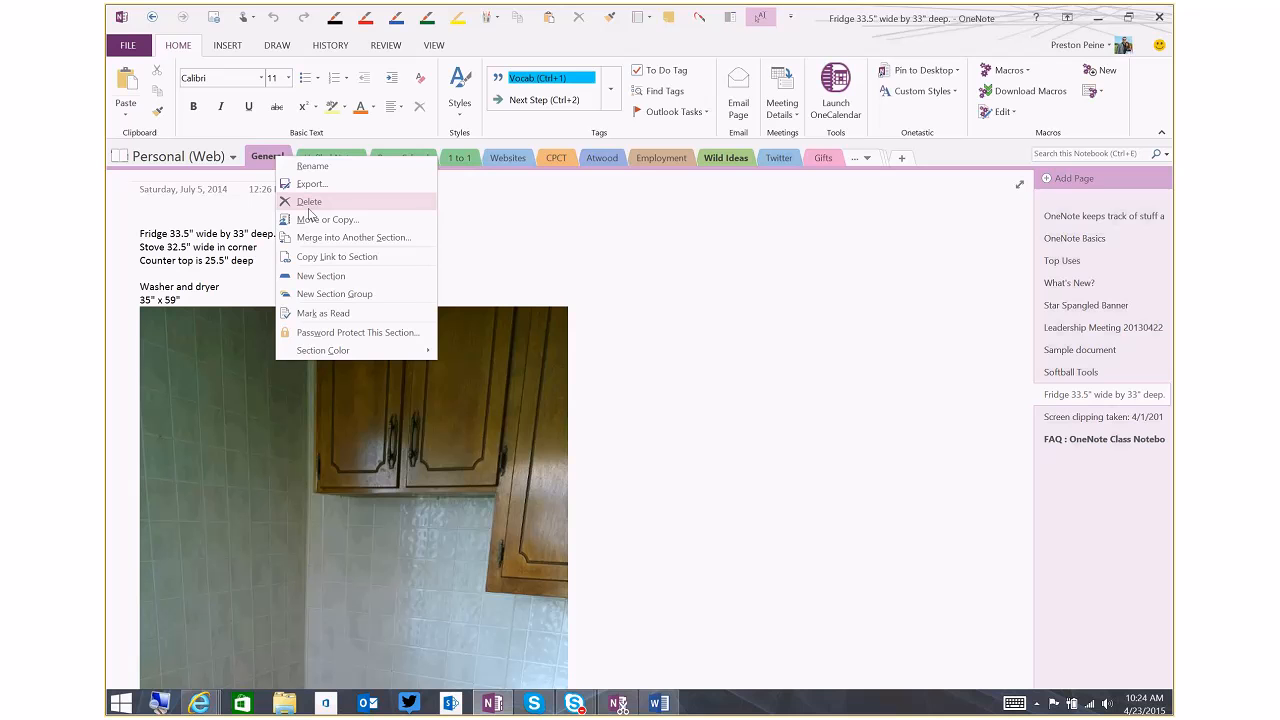
left_click(212, 160)
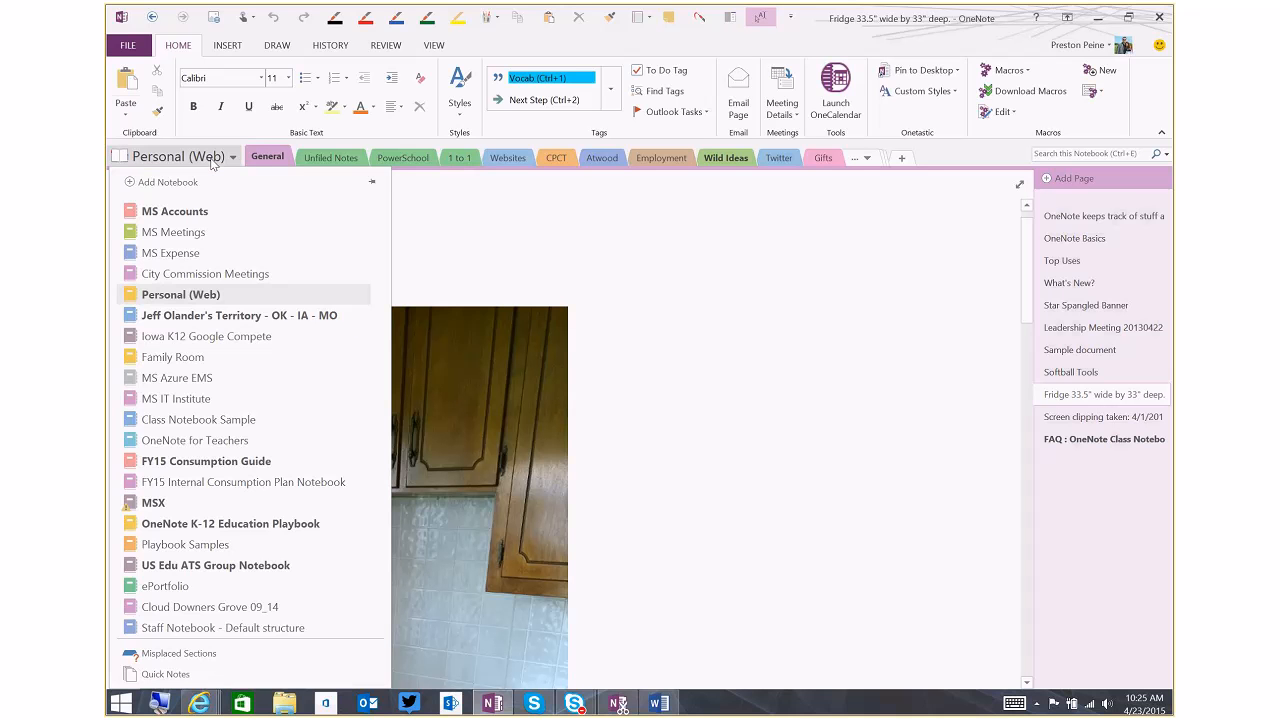
scroll(209, 503, "down", 5)
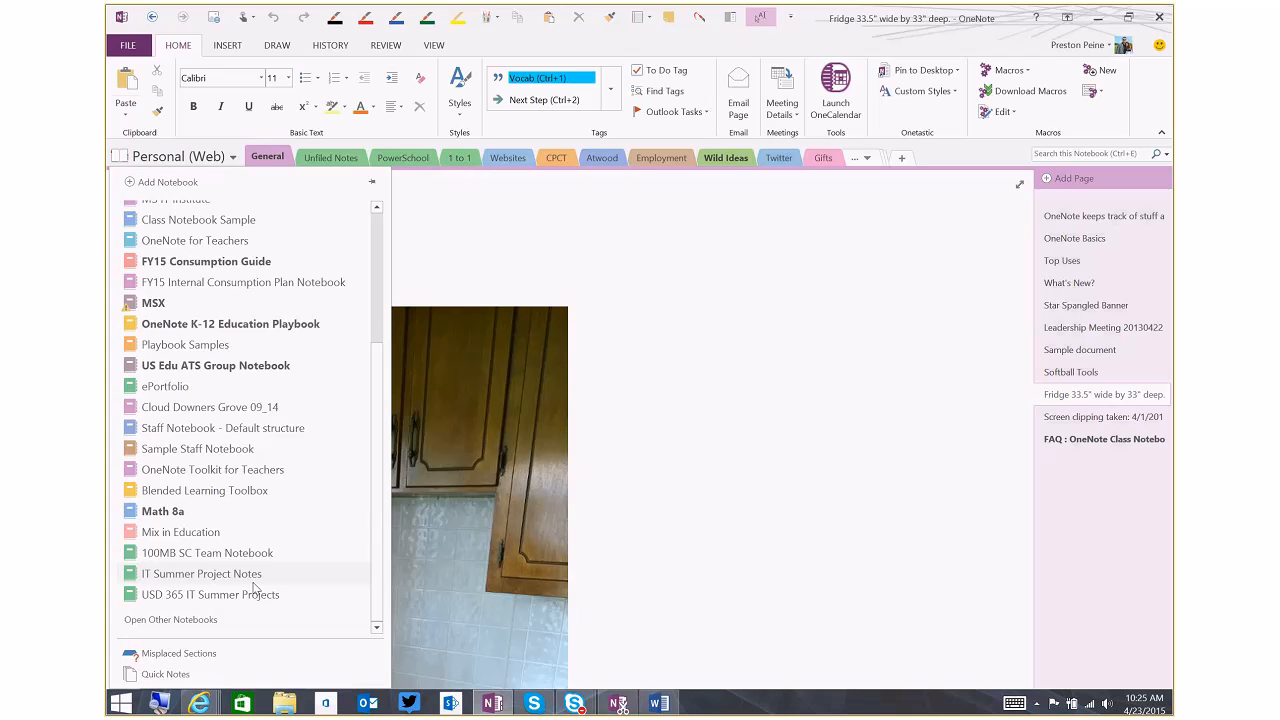
left_click(255, 594)
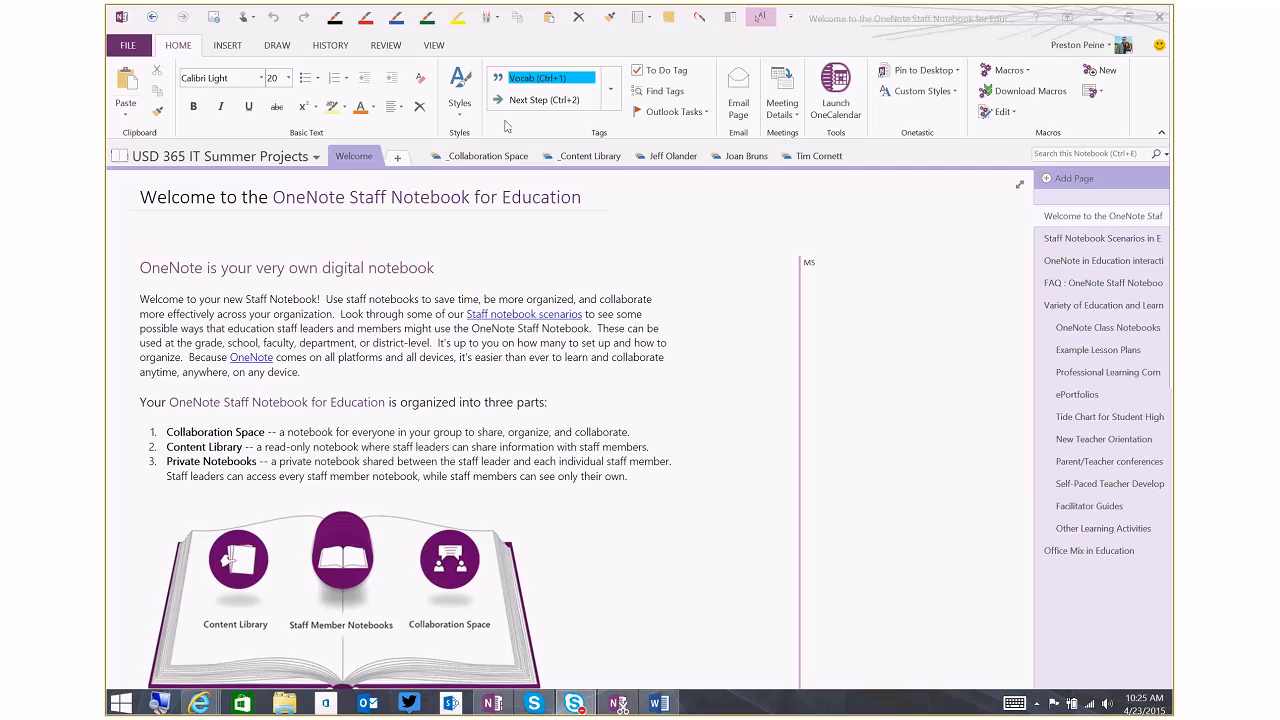
Look into _Collaboration Space, and view the copied fridge page in the _Content Library's Using the Content Library section
left_click(486, 162)
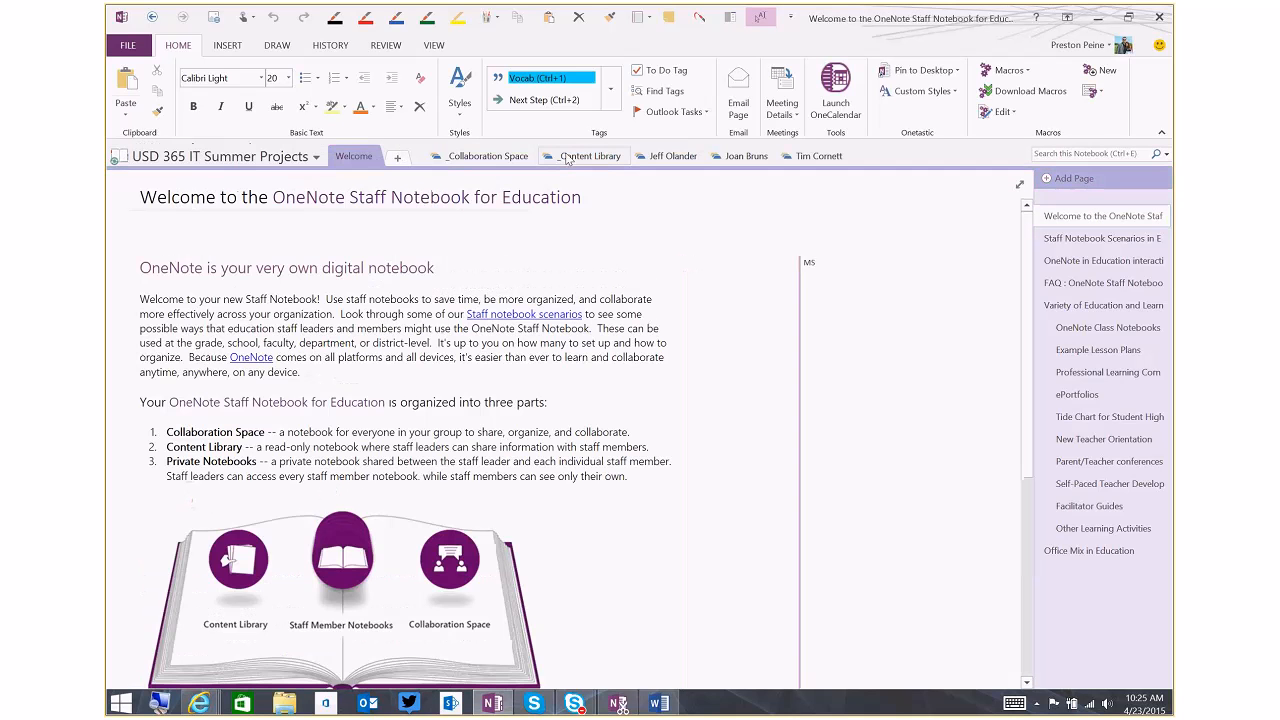
left_click(567, 157)
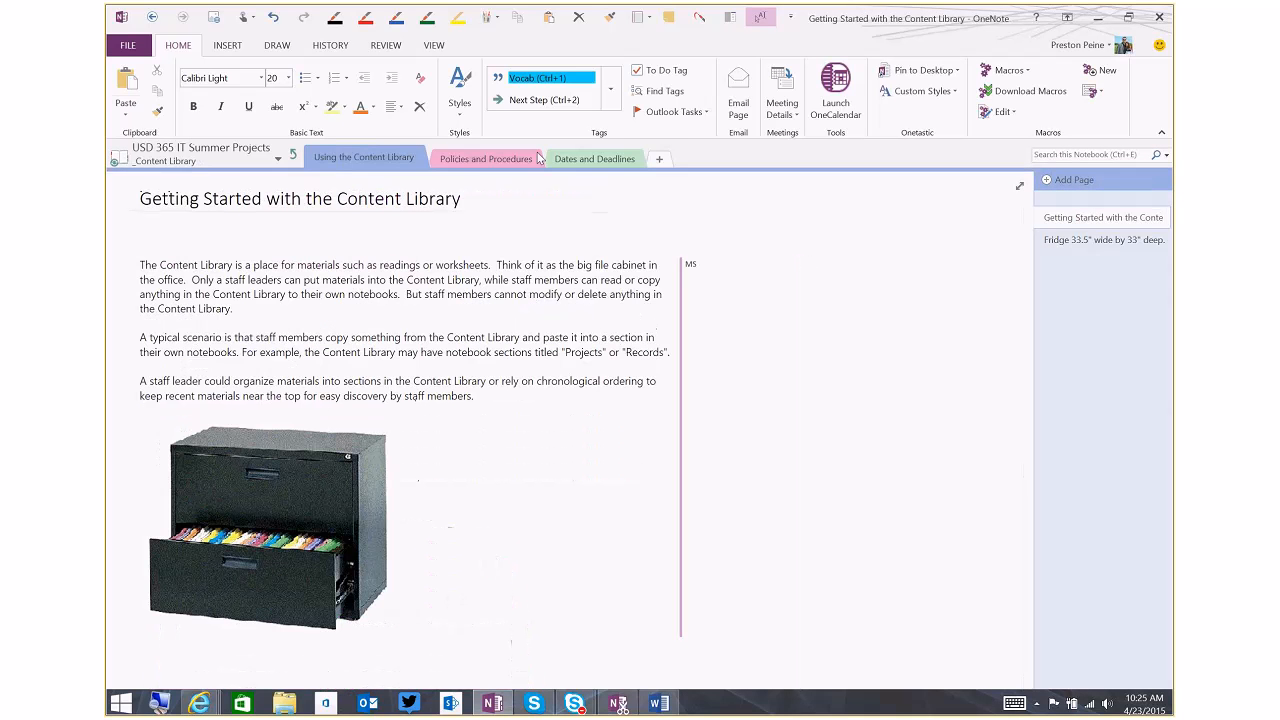
left_click(1068, 243)
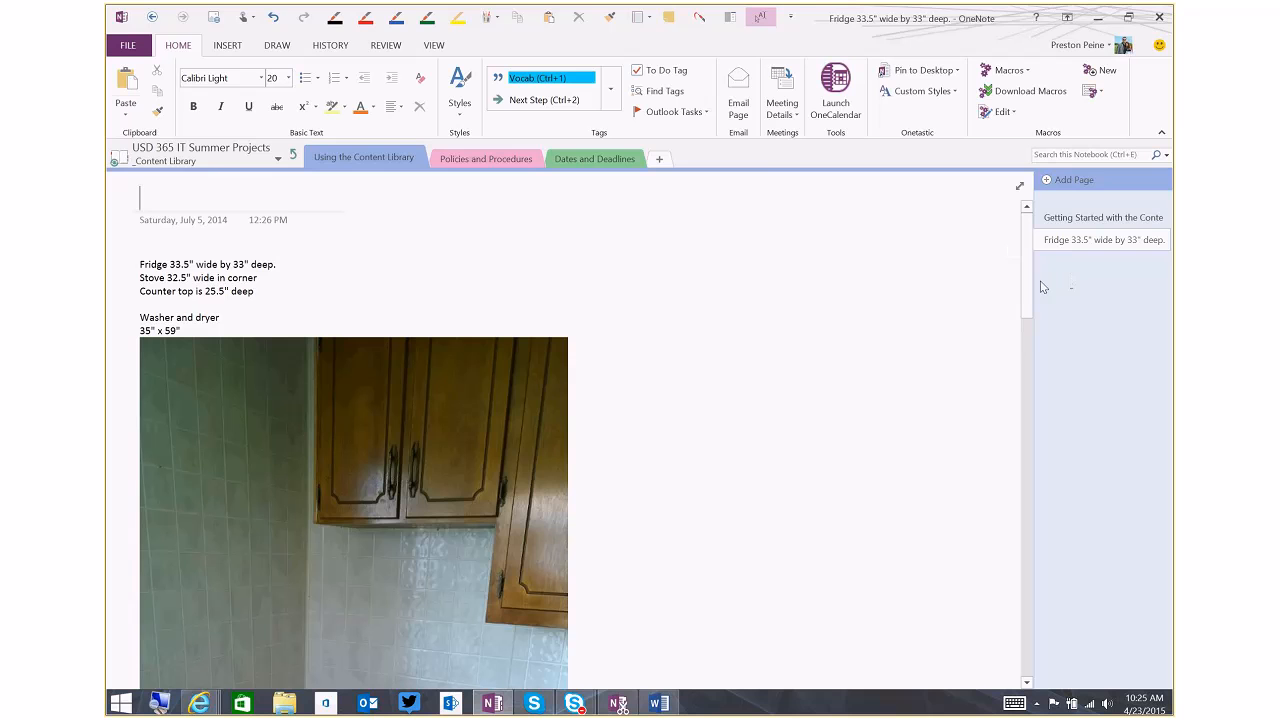
scroll(880, 465, "down", 5)
scroll(880, 465, "down", 3)
scroll(882, 463, "up", 8)
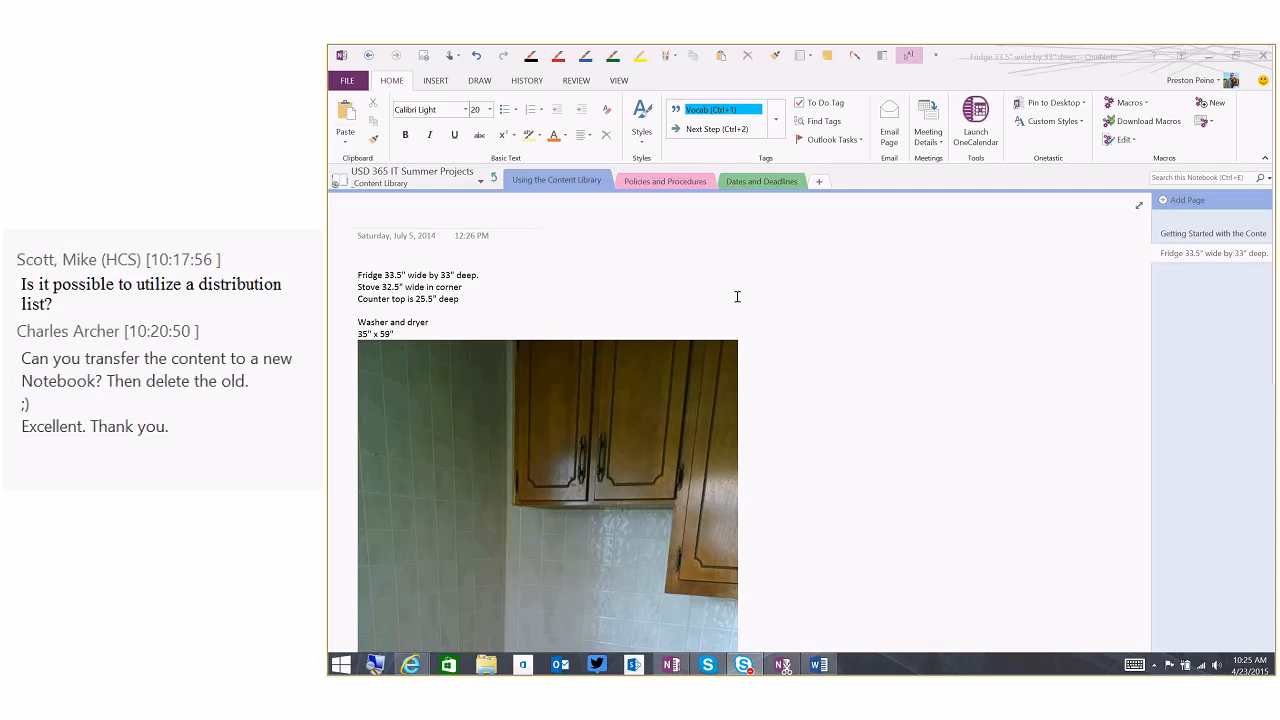
Return to the notebook's top level and add a new section named Chart in the _Collaboration Space
left_click(496, 181)
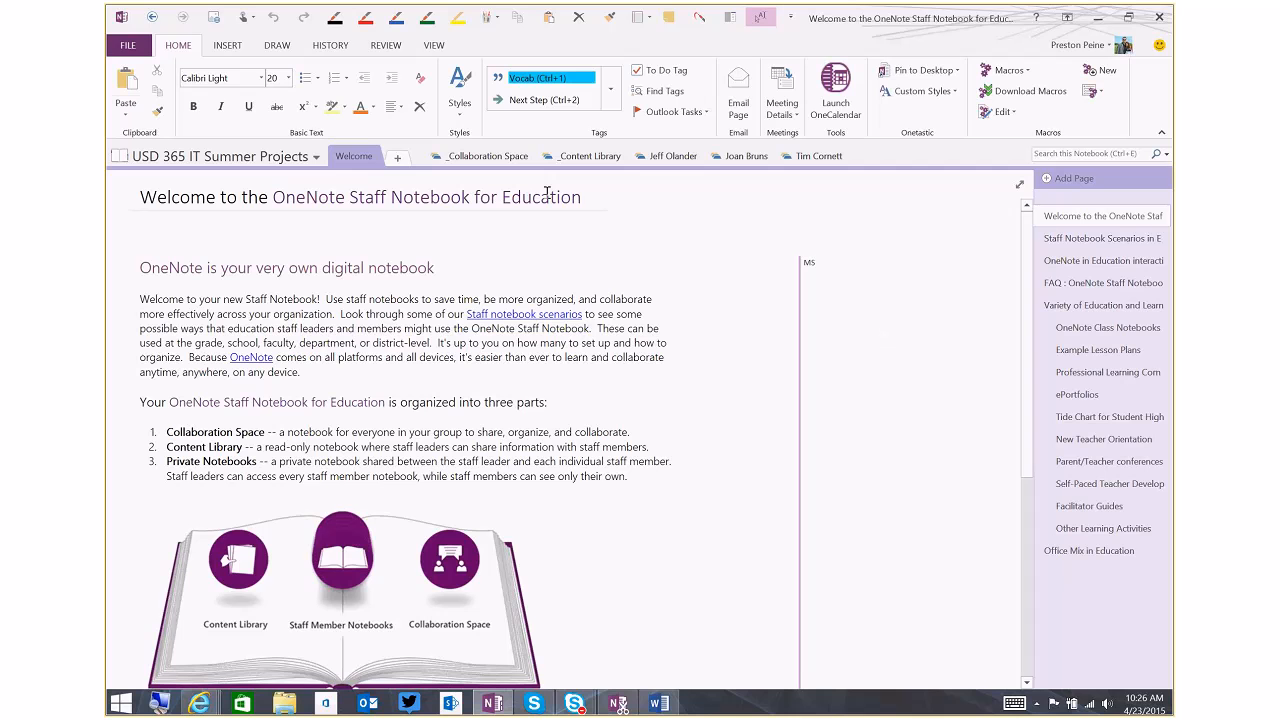
left_click(475, 157)
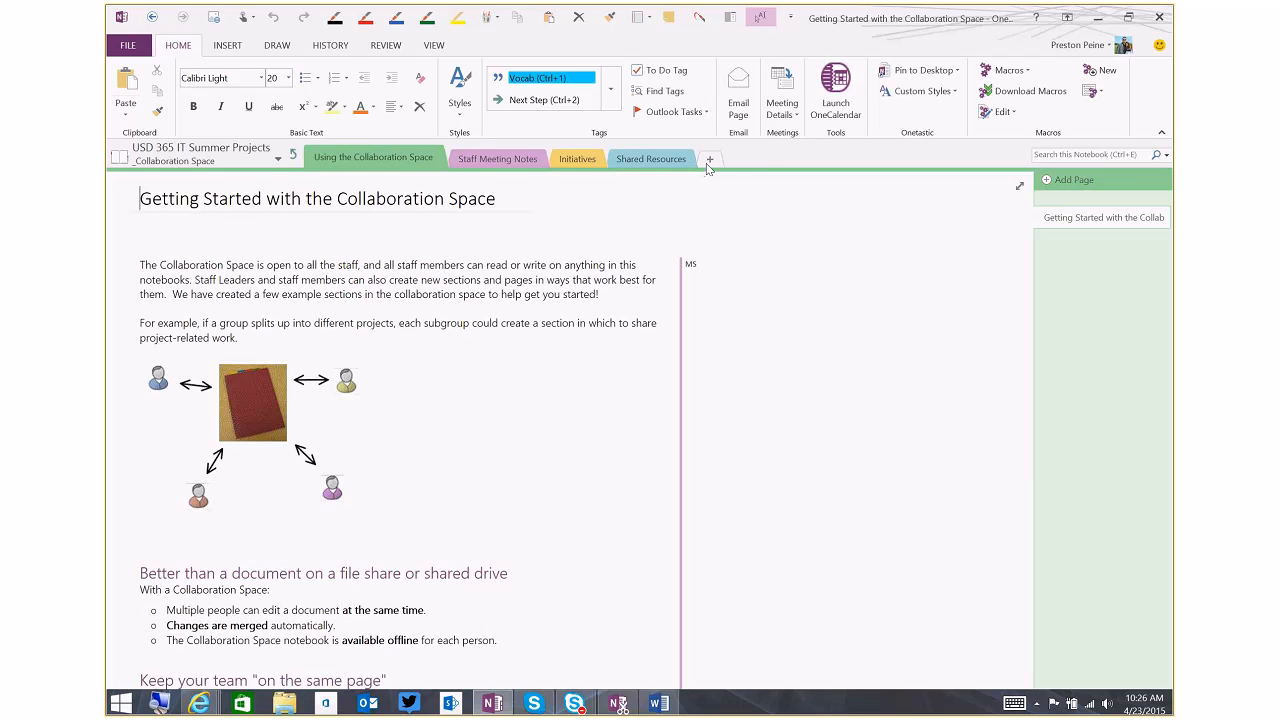
left_click(709, 160)
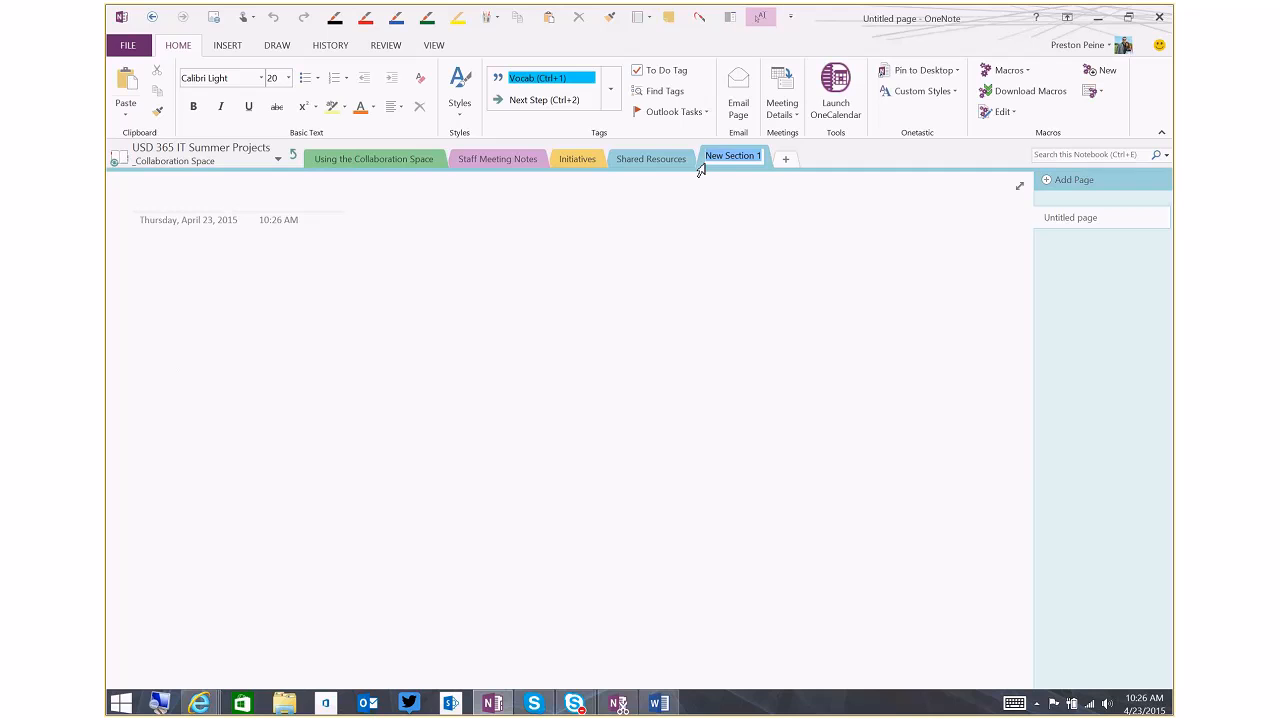
type("Chart")
key("Return")
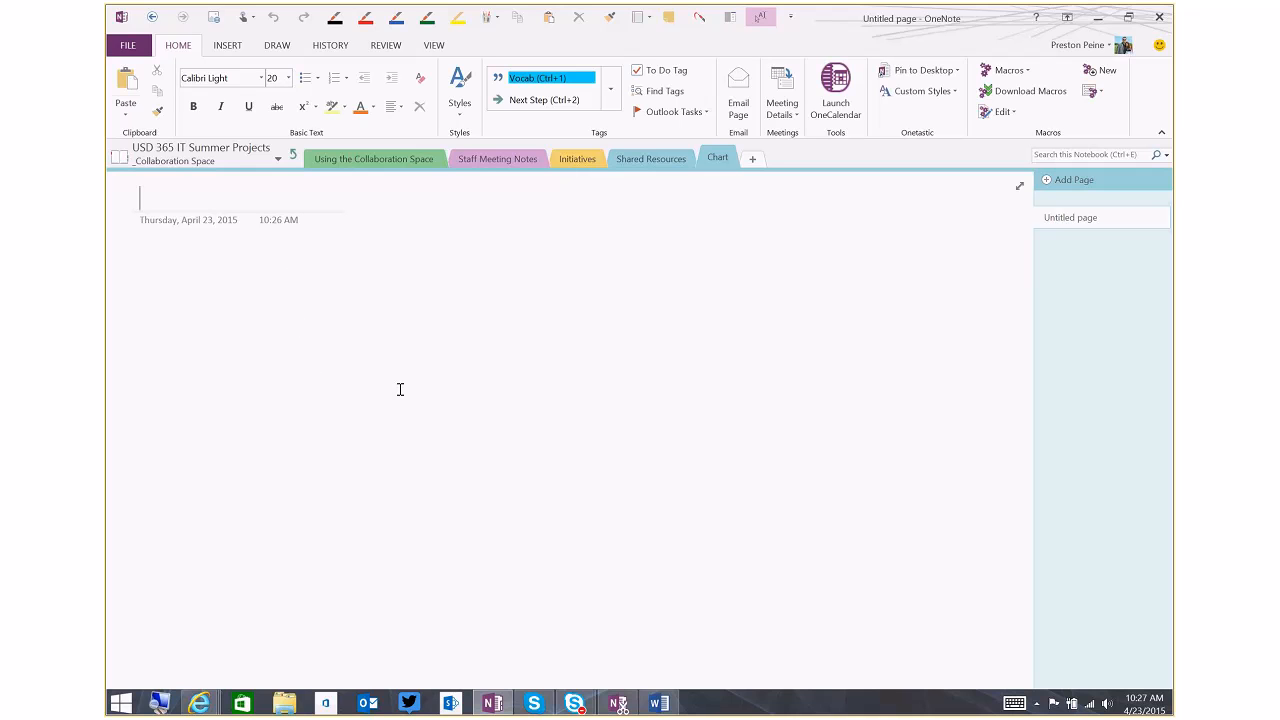
Open Apps for Education.pdf from File Explorer in Adobe Reader and look over its opening pages
left_click(285, 706)
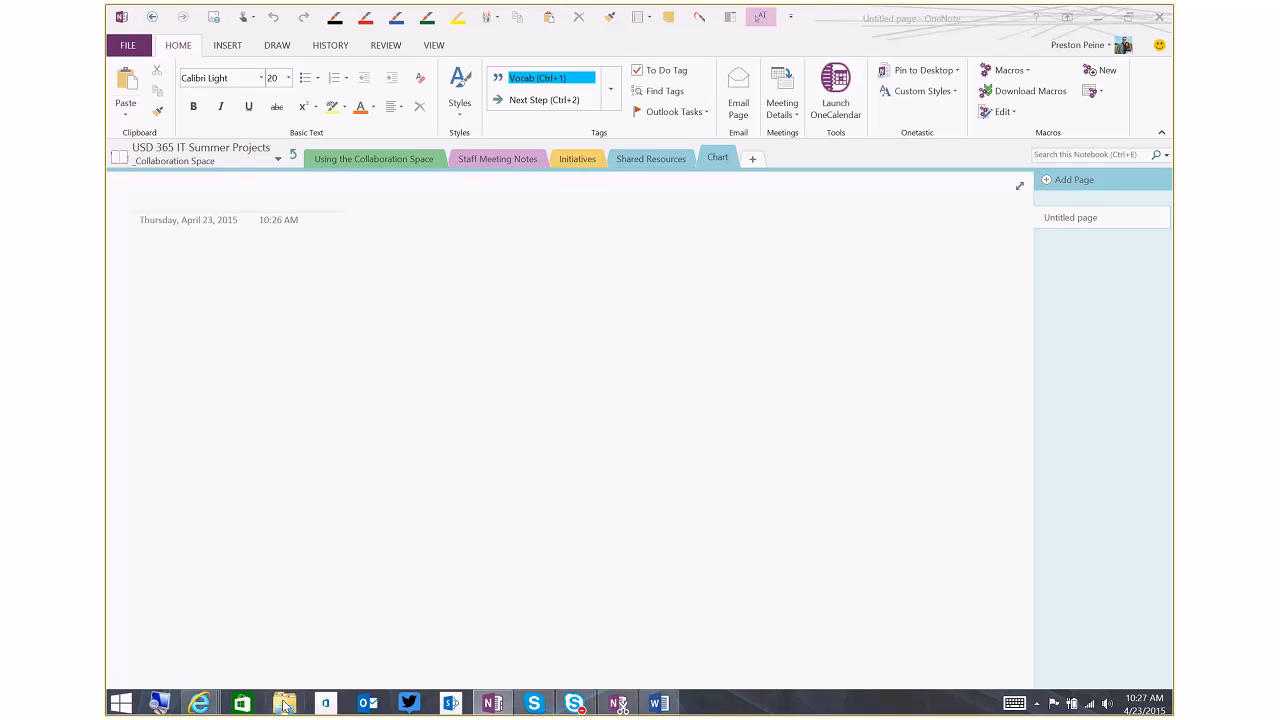
left_click_drag(688, 215, 688, 5)
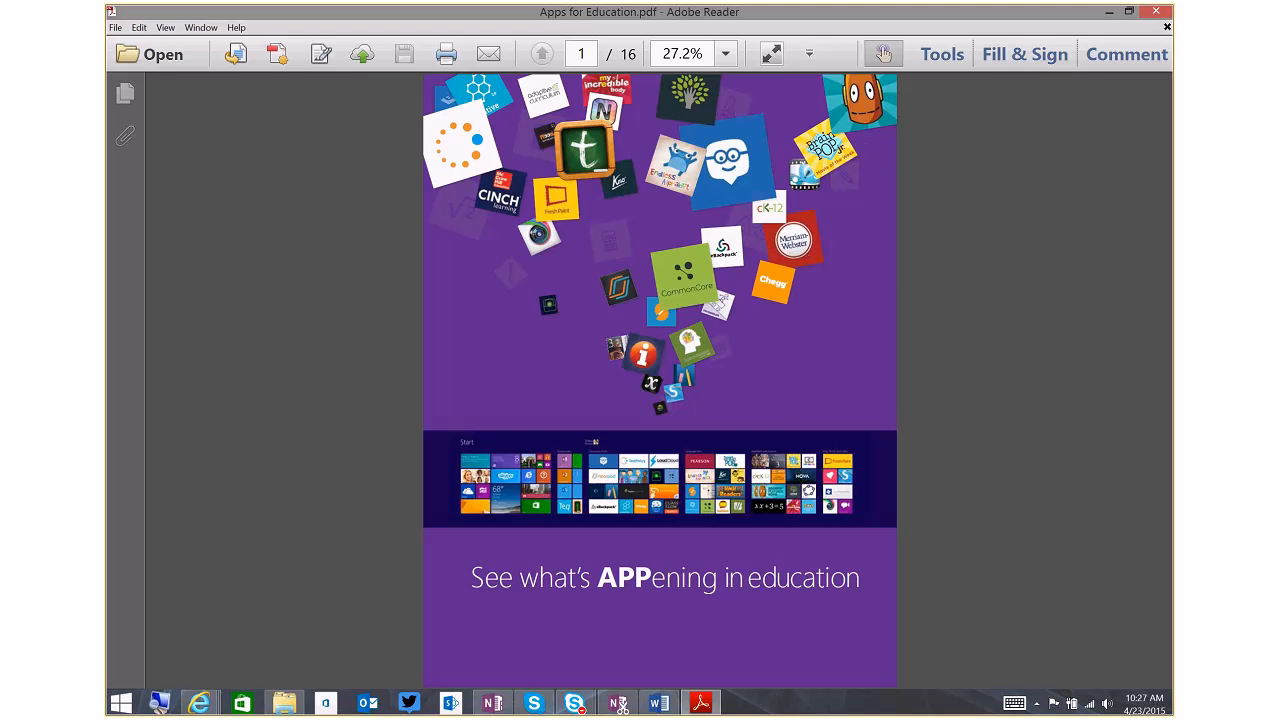
scroll(1017, 280, "down", 4)
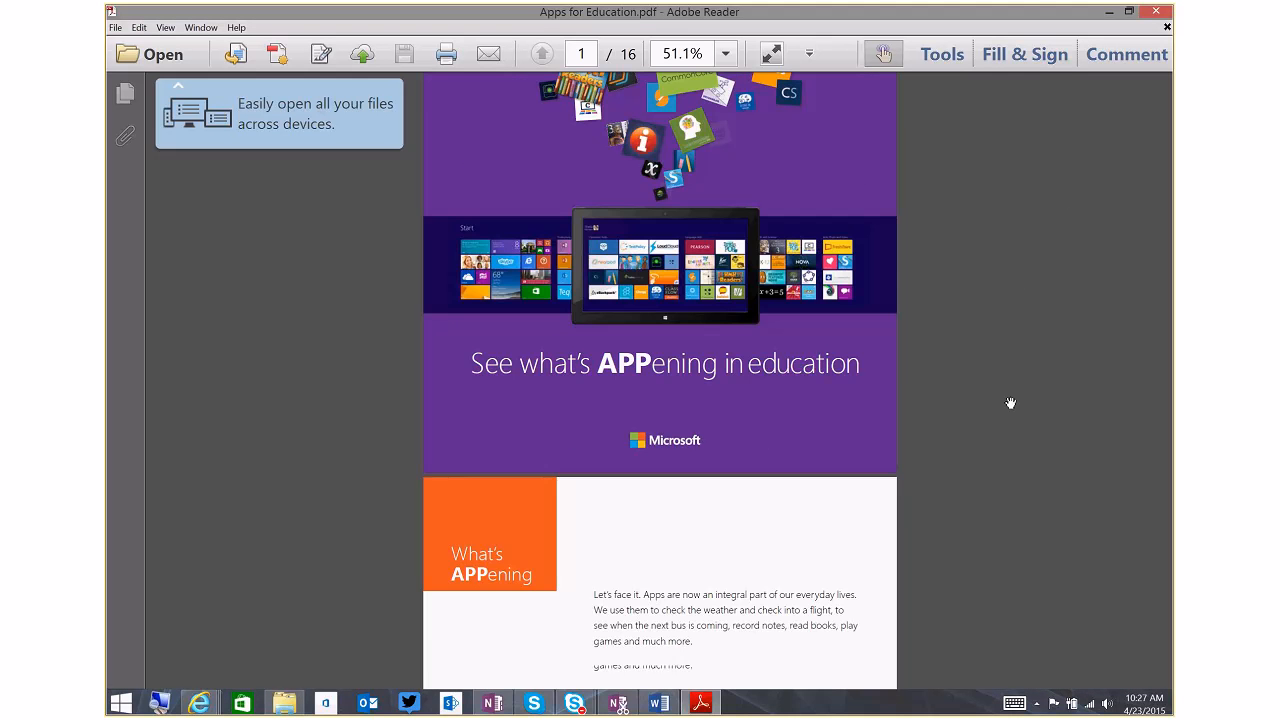
scroll(1010, 403, "up", 3)
scroll(1040, 335, "up", 1)
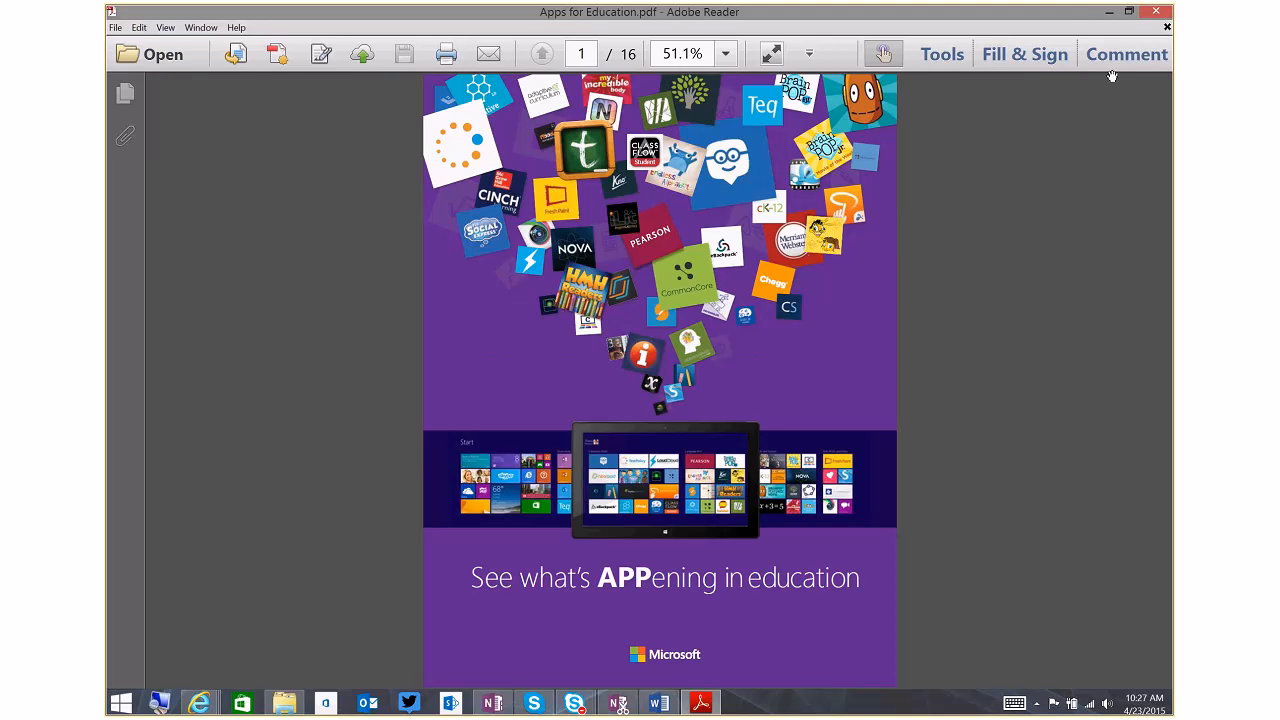
Print all pages of Apps for Education.pdf to the Send To OneNote 2013 printer
left_click(447, 56)
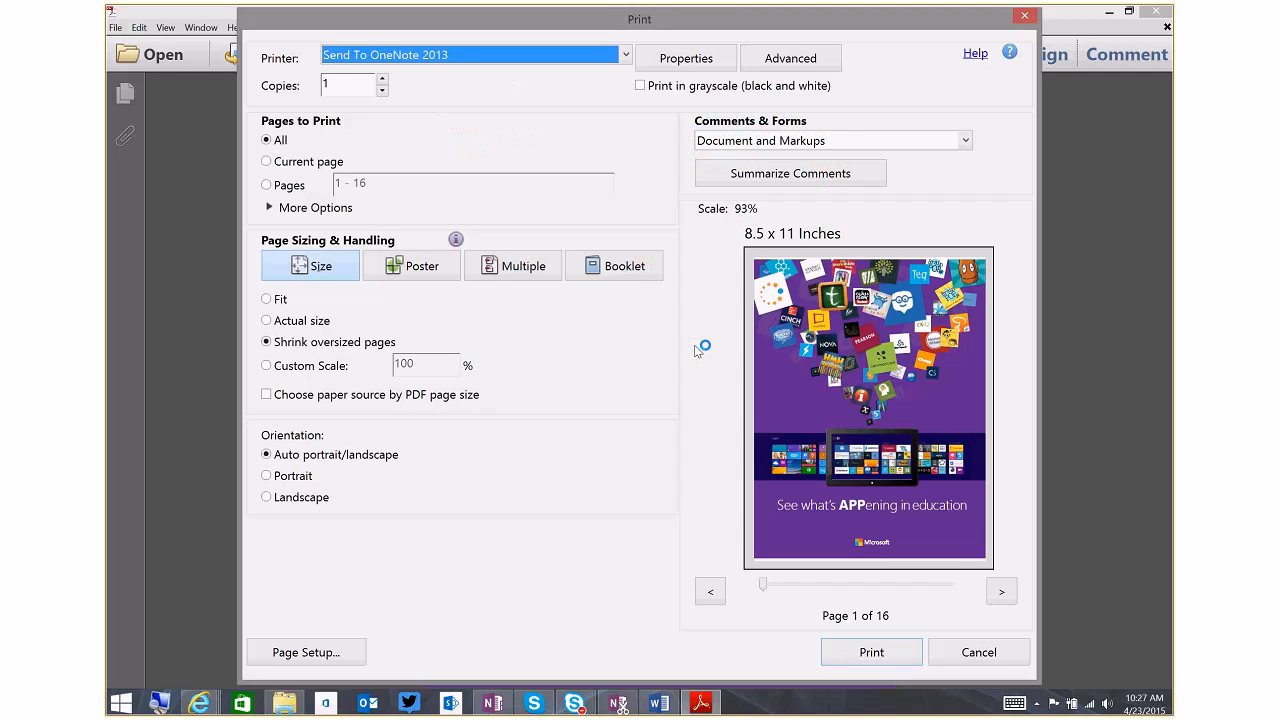
left_click(625, 56)
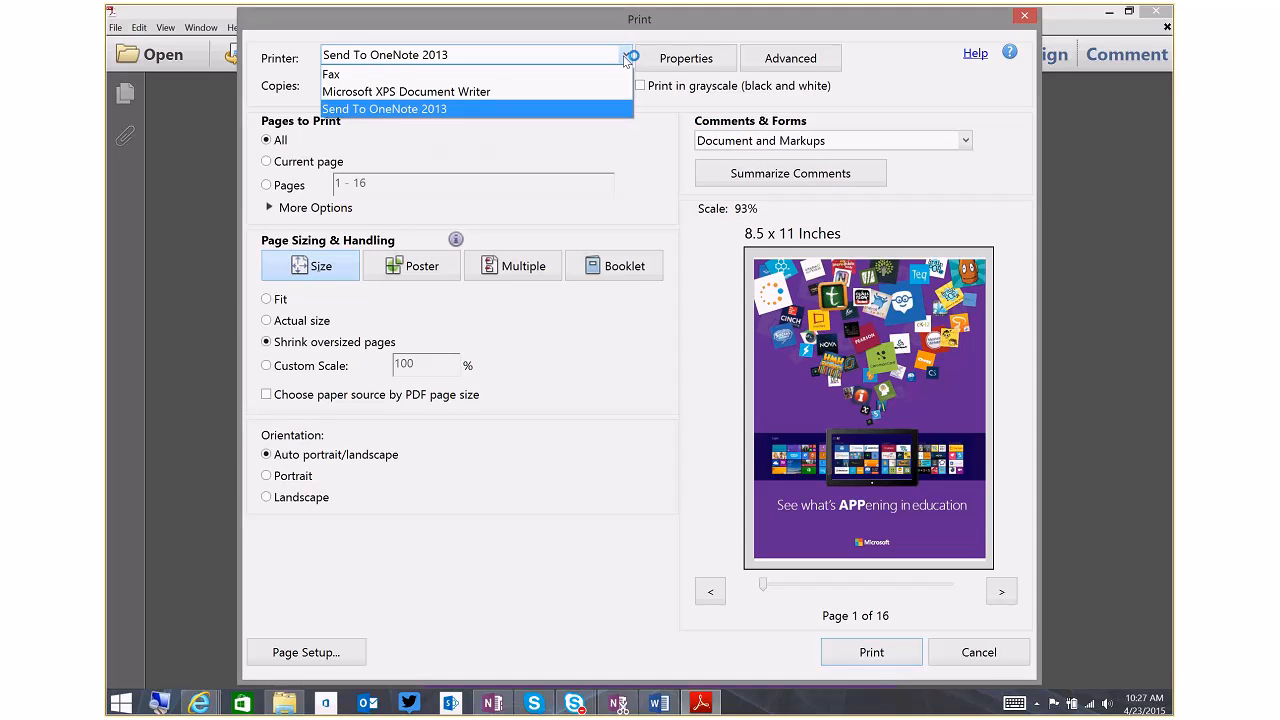
left_click(610, 220)
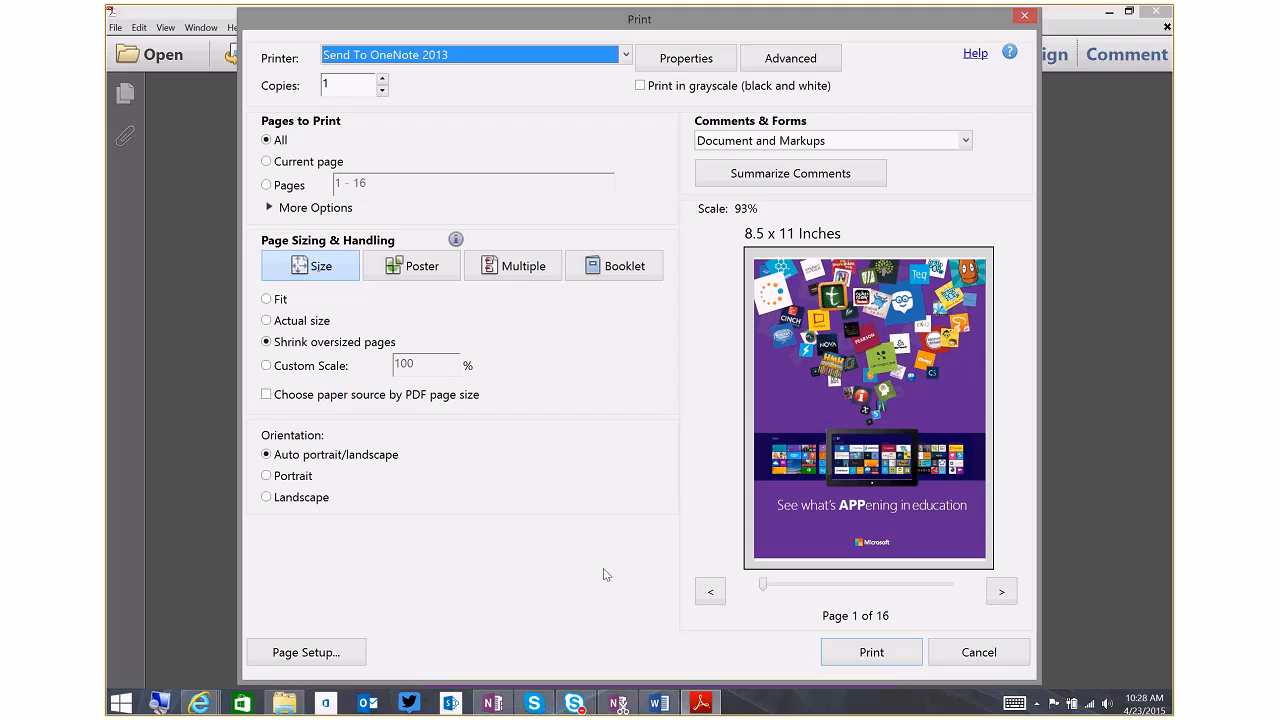
left_click(880, 662)
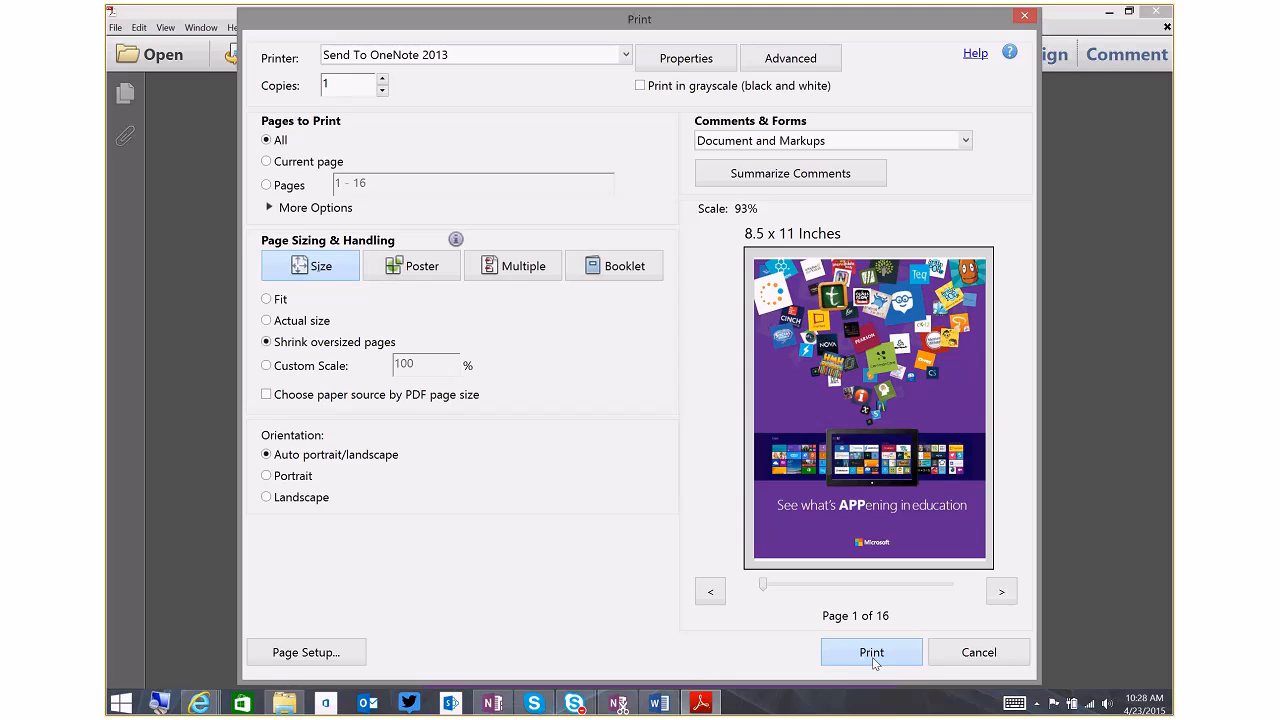
left_click(872, 652)
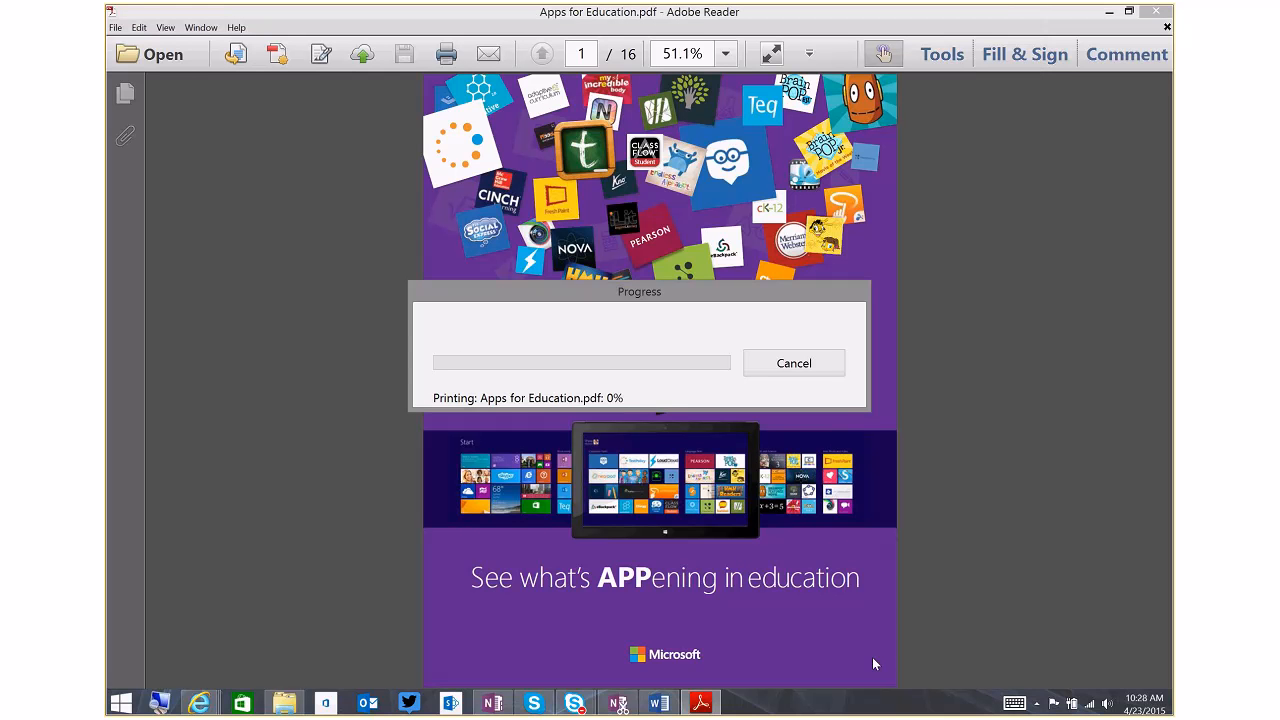
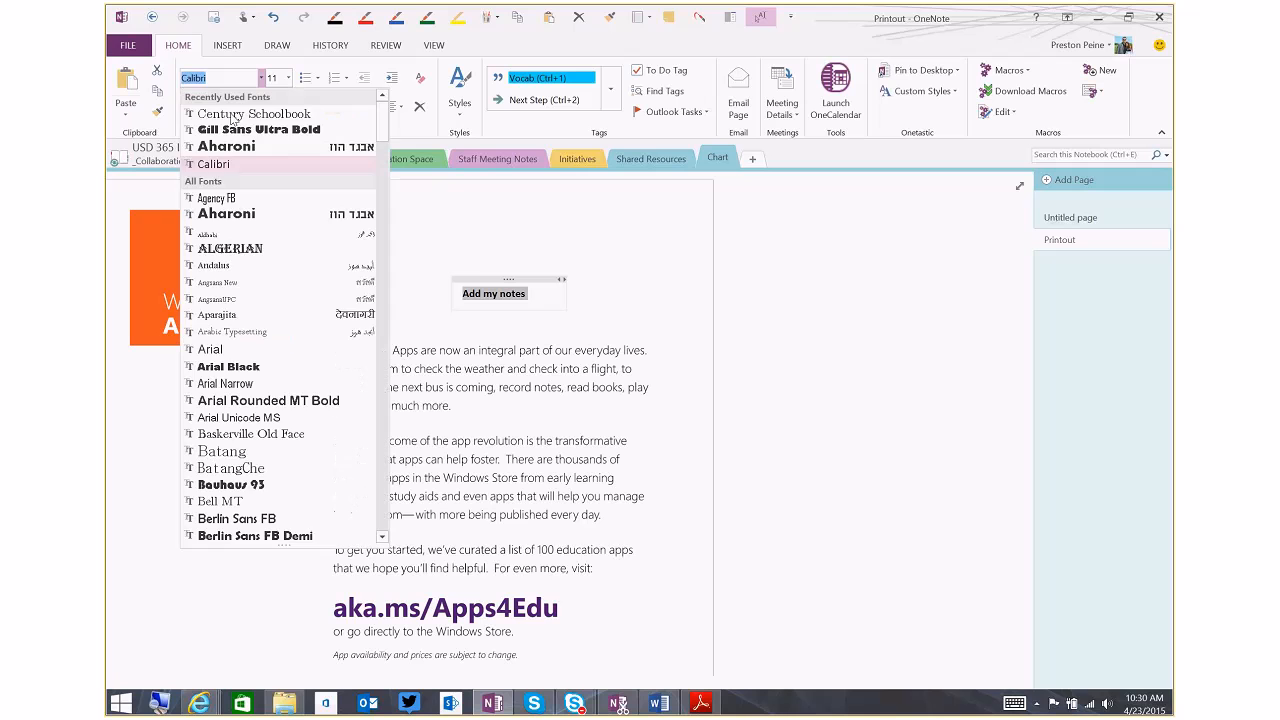
Format the selected "Add my notes" text in Aharoni at size 16, and apply the Heading 1 style to it
left_click(227, 148)
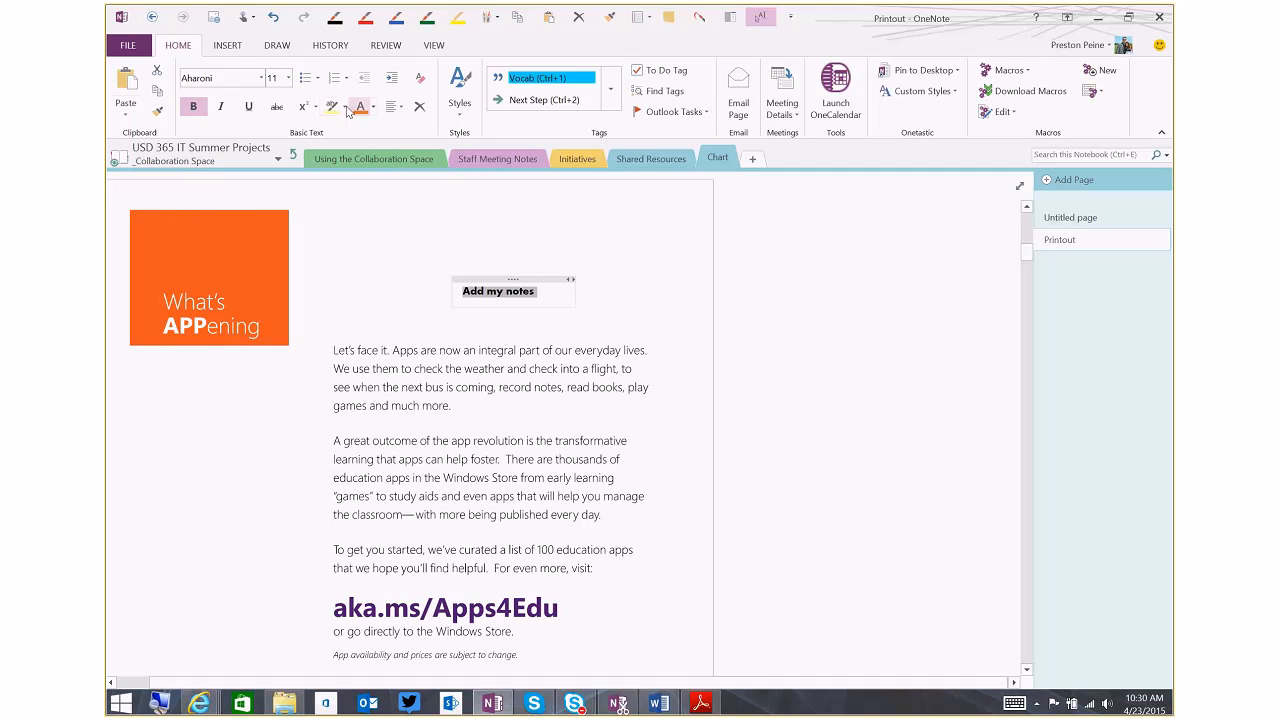
left_click(289, 78)
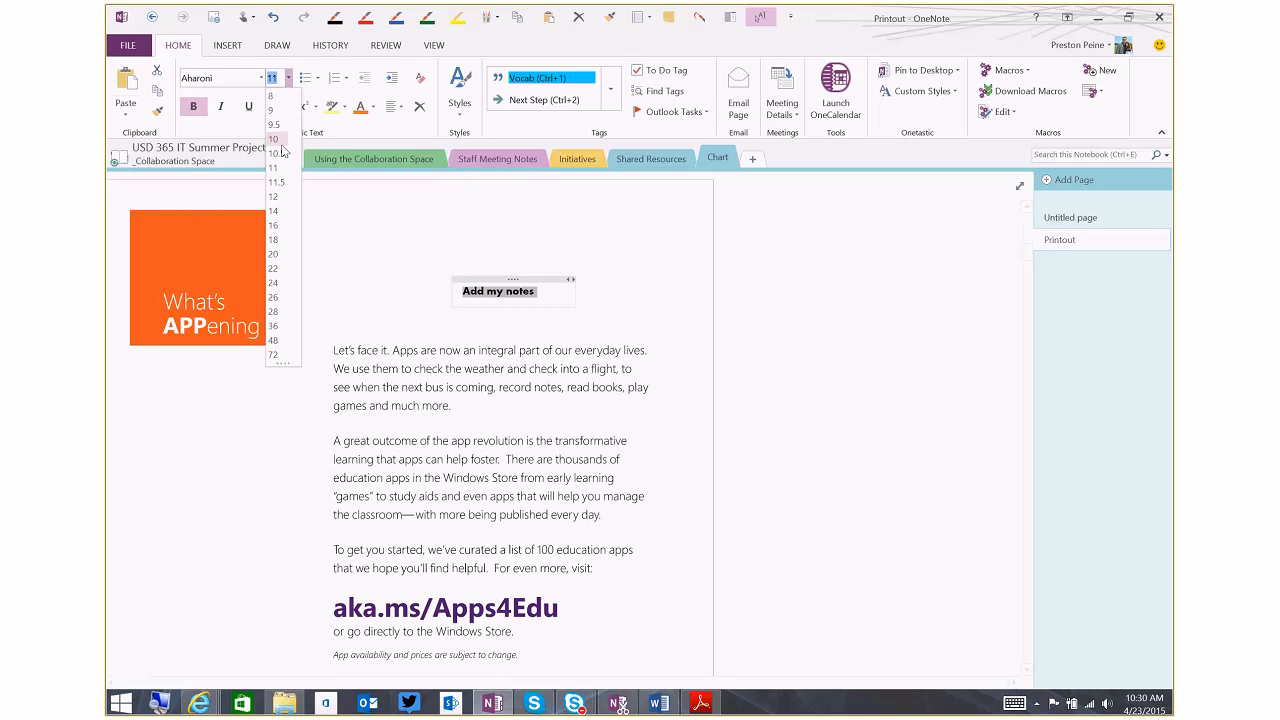
left_click(281, 226)
left_click(453, 110)
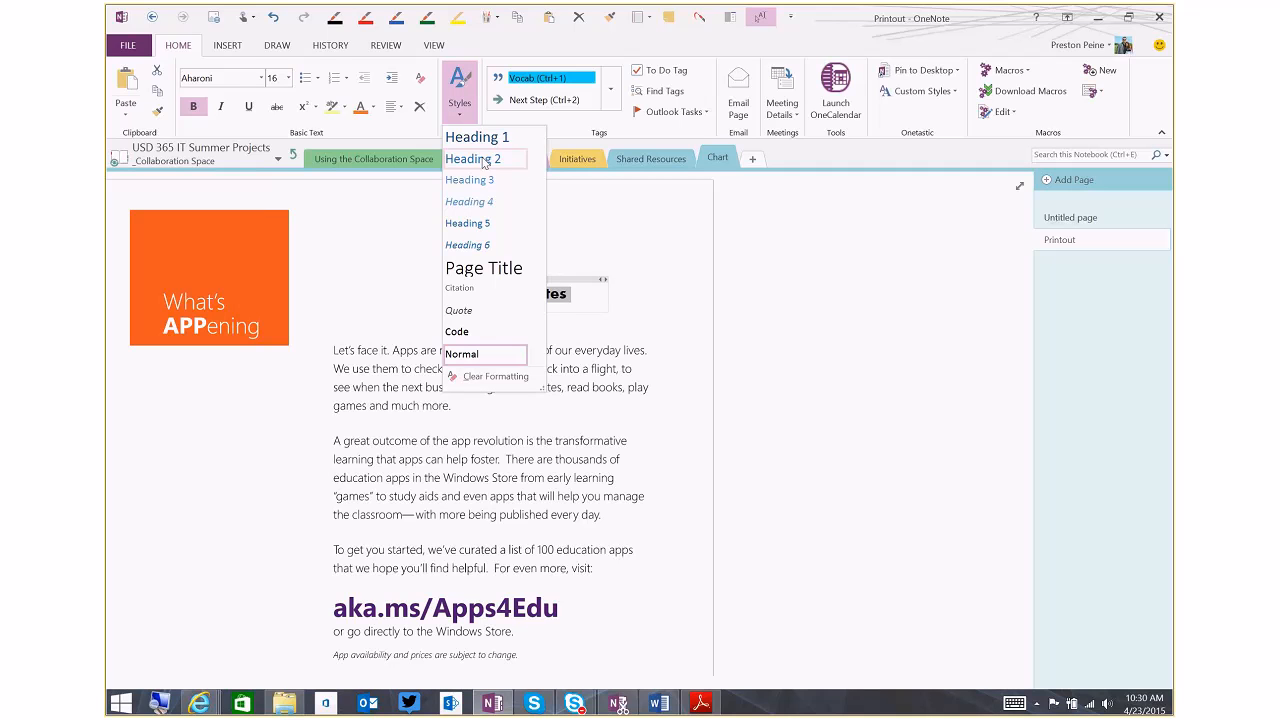
left_click(478, 138)
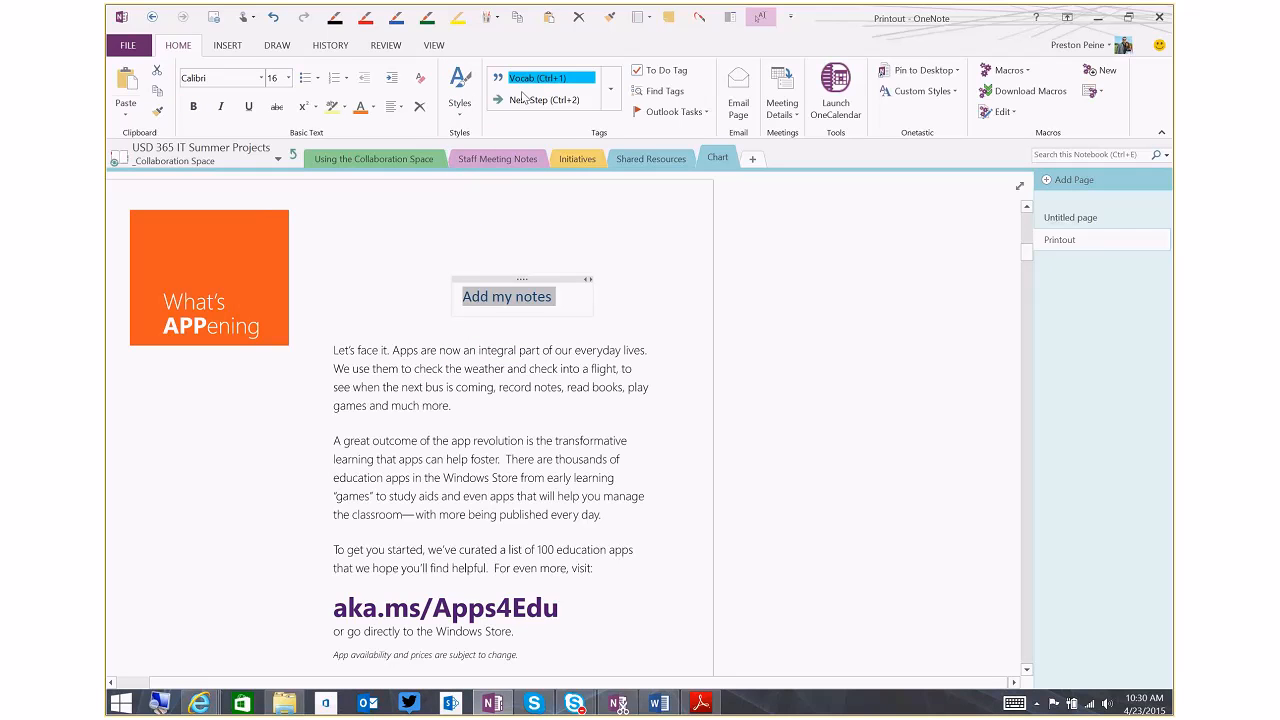
left_click(563, 271)
left_click_drag(516, 279, 620, 278)
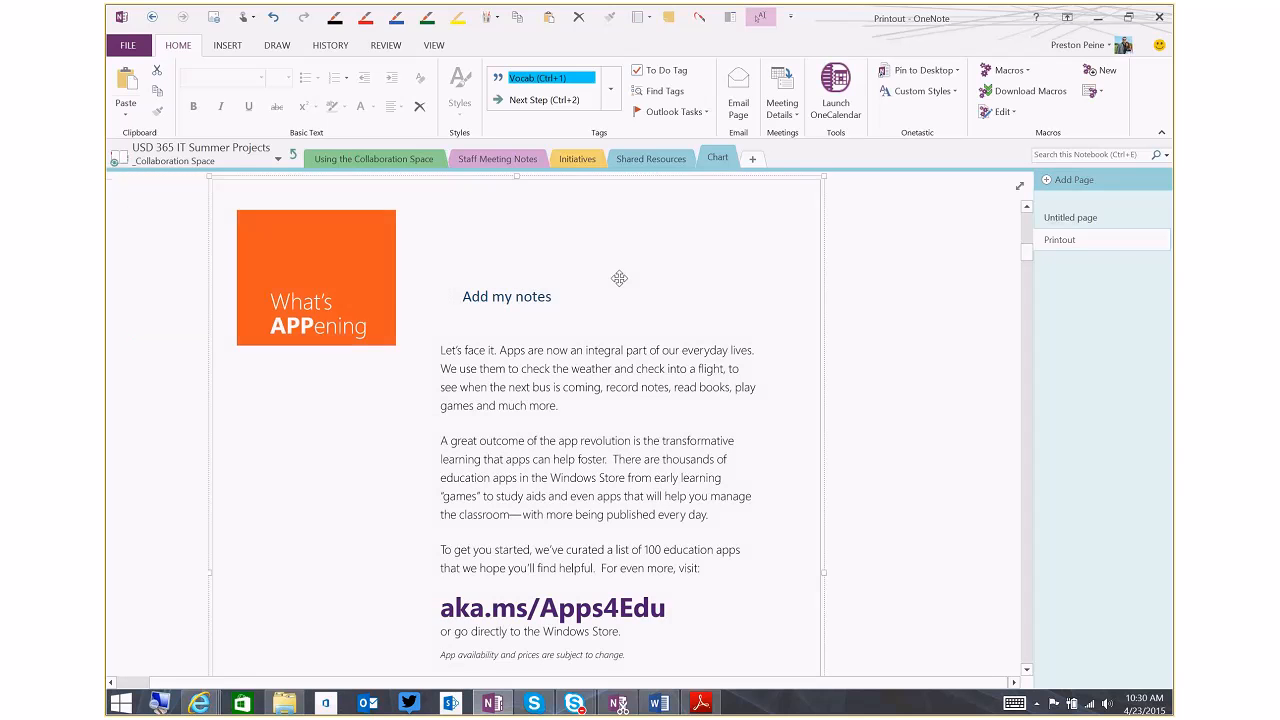
key("ctrl+z")
left_click_drag(531, 269, 651, 268)
key("ctrl+z")
Move the "Add my notes" text container so it straddles the printout's right edge, just above the first paragraph
left_click(808, 267)
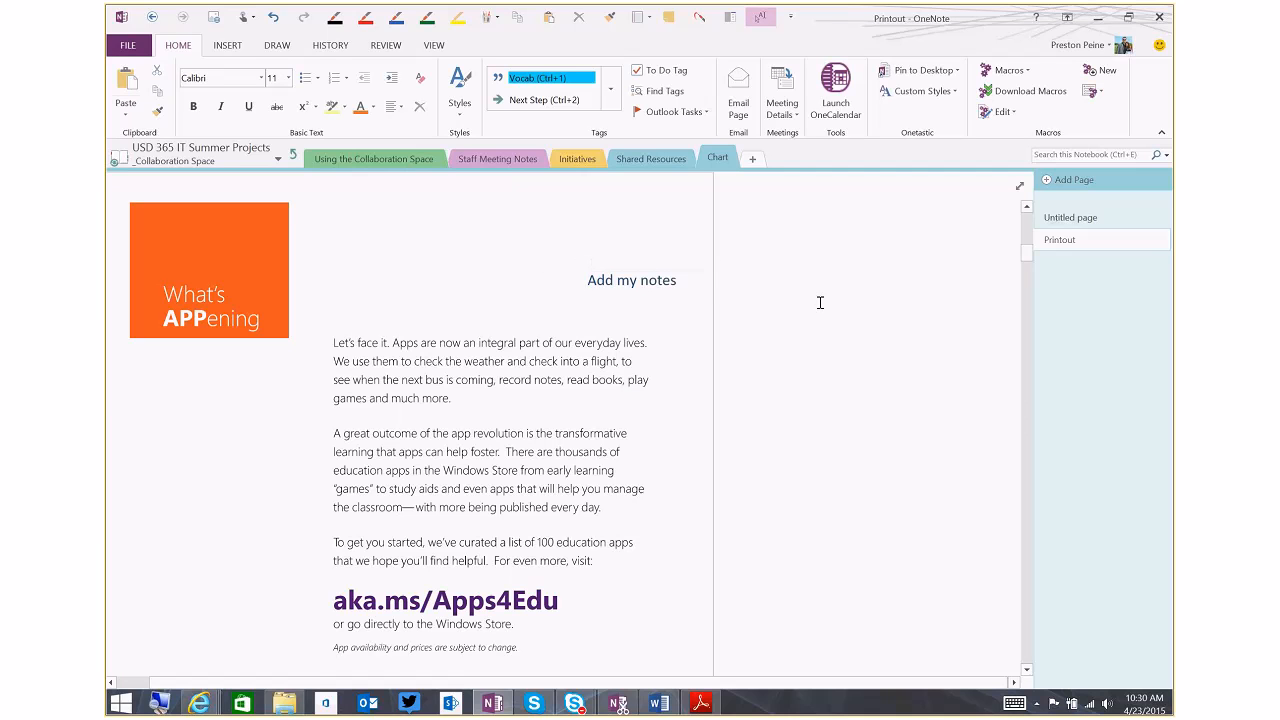
left_click(643, 281)
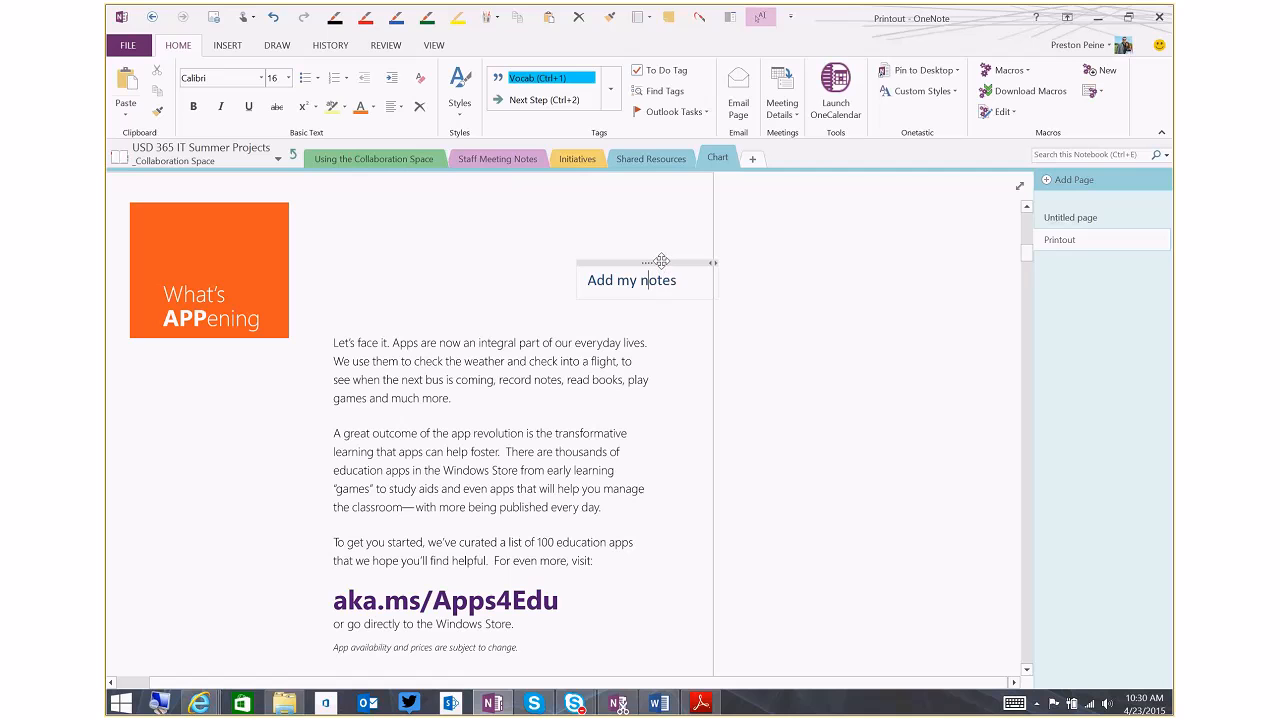
left_click_drag(661, 261, 720, 282)
left_click(778, 310)
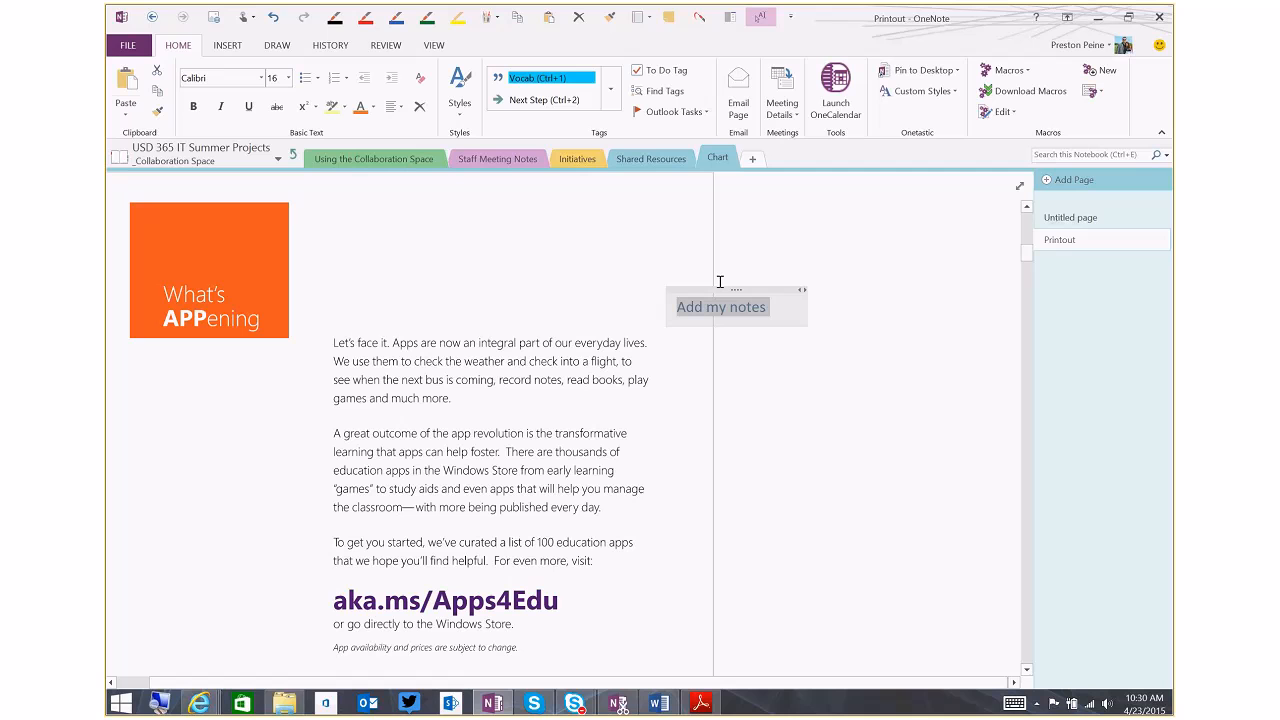
left_click(775, 259)
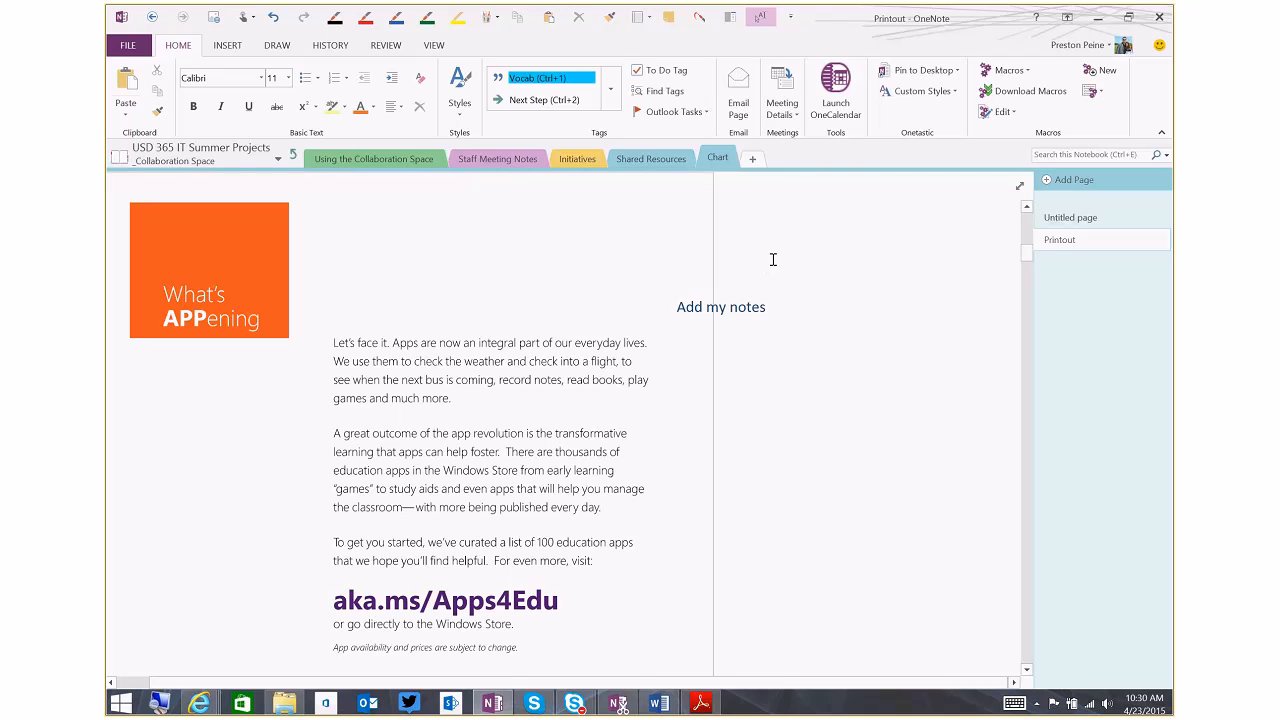
Draw a red arrow pointing at the first paragraph of the printout and circle that paragraph in red
left_click(365, 17)
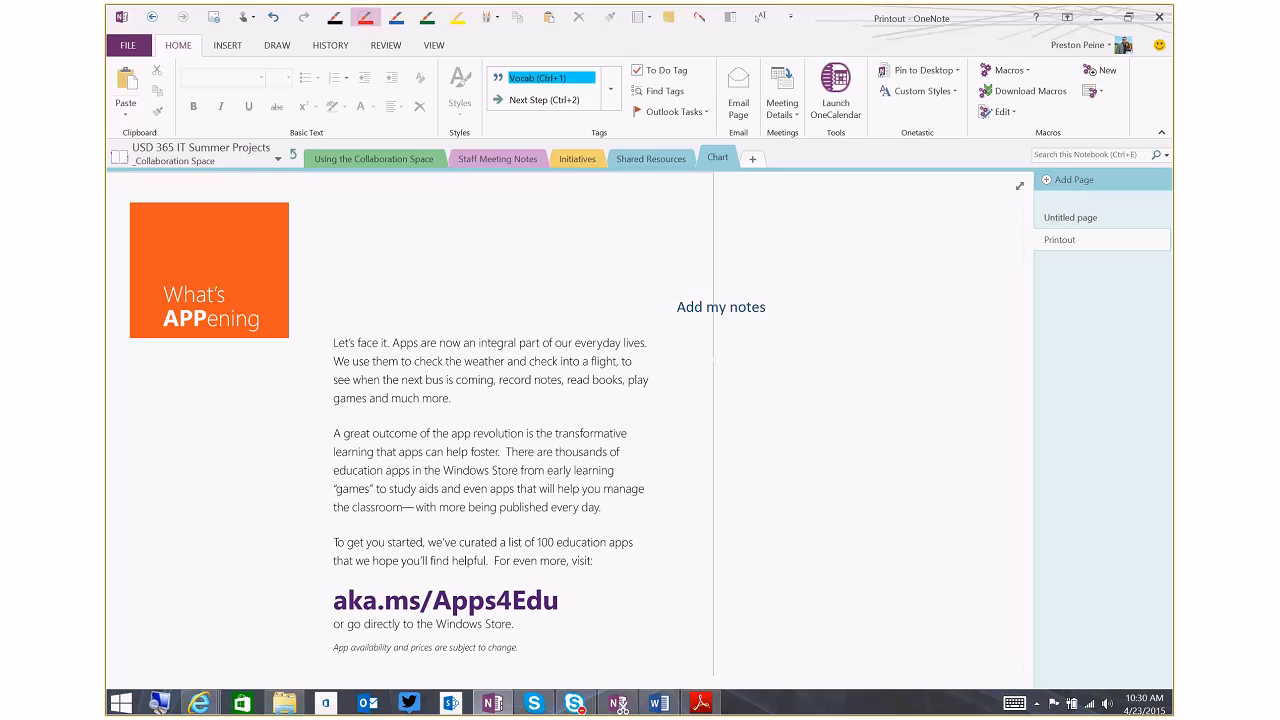
left_click_drag(668, 372, 824, 291)
left_click_drag(698, 349, 692, 381)
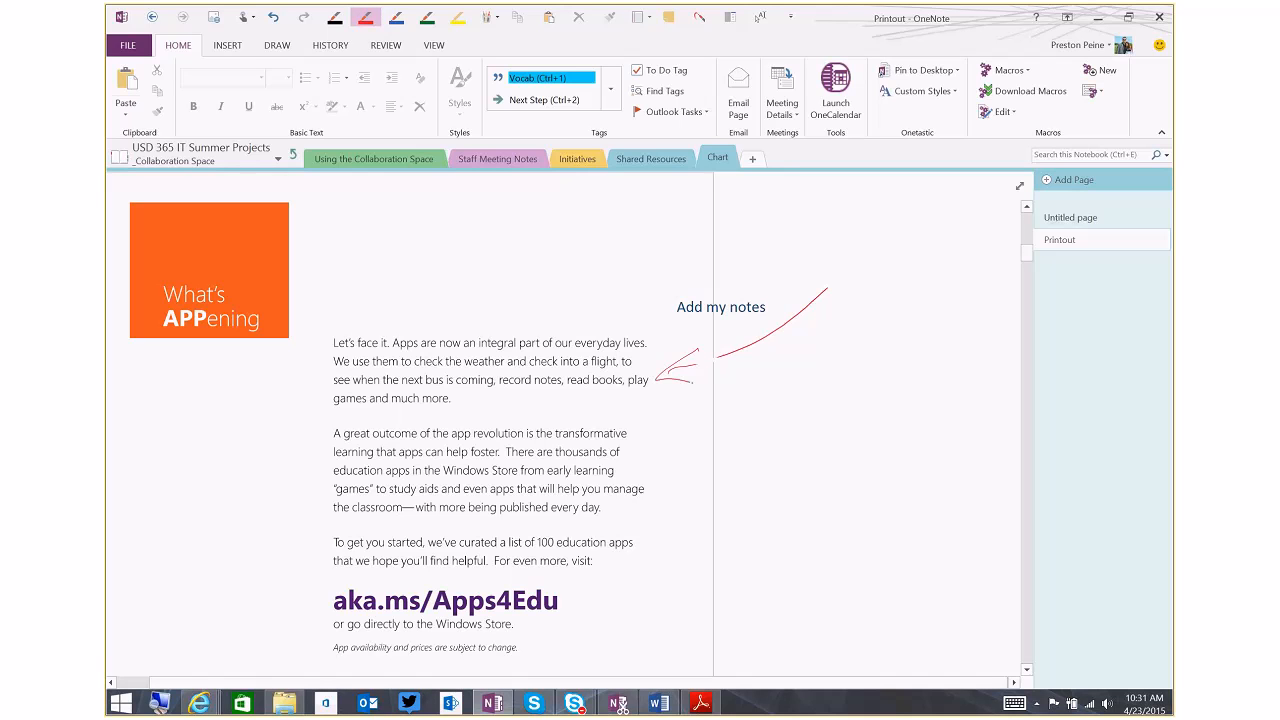
left_click_drag(560, 309, 510, 301)
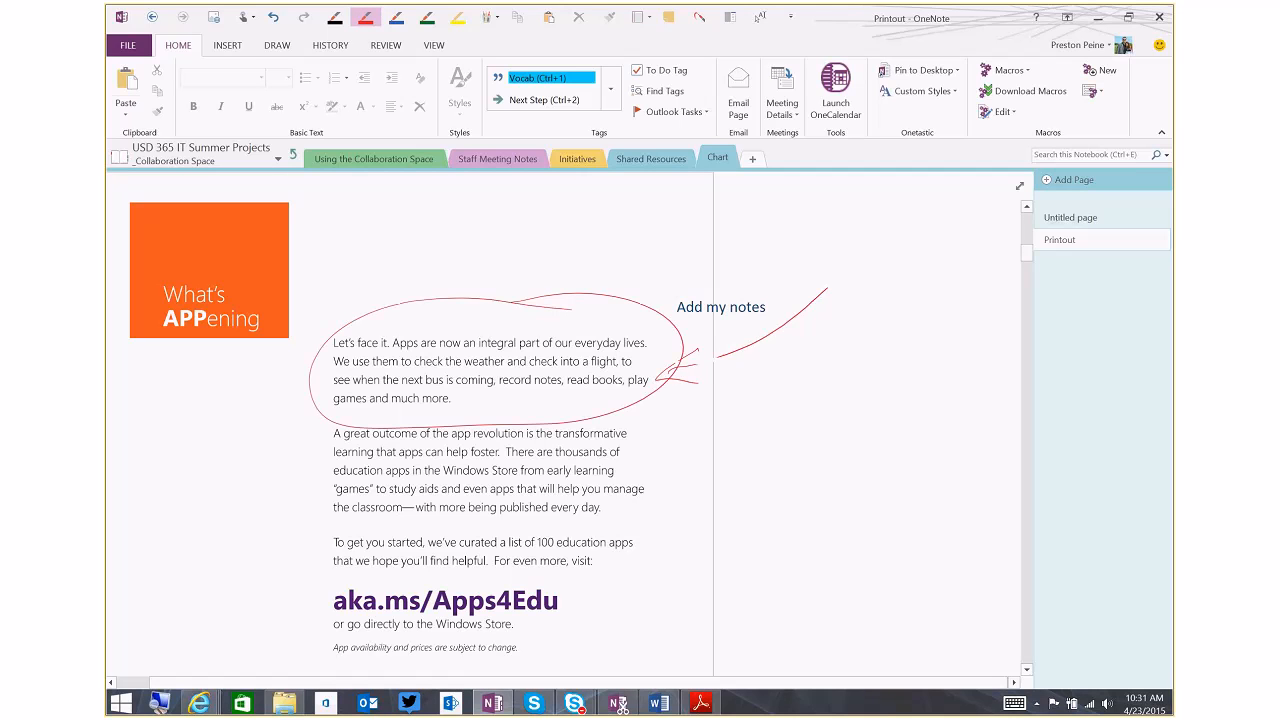
Highlight "learning that apps can help foster" and "with more being published every day" in yellow
left_click(458, 17)
left_click_drag(322, 455, 522, 451)
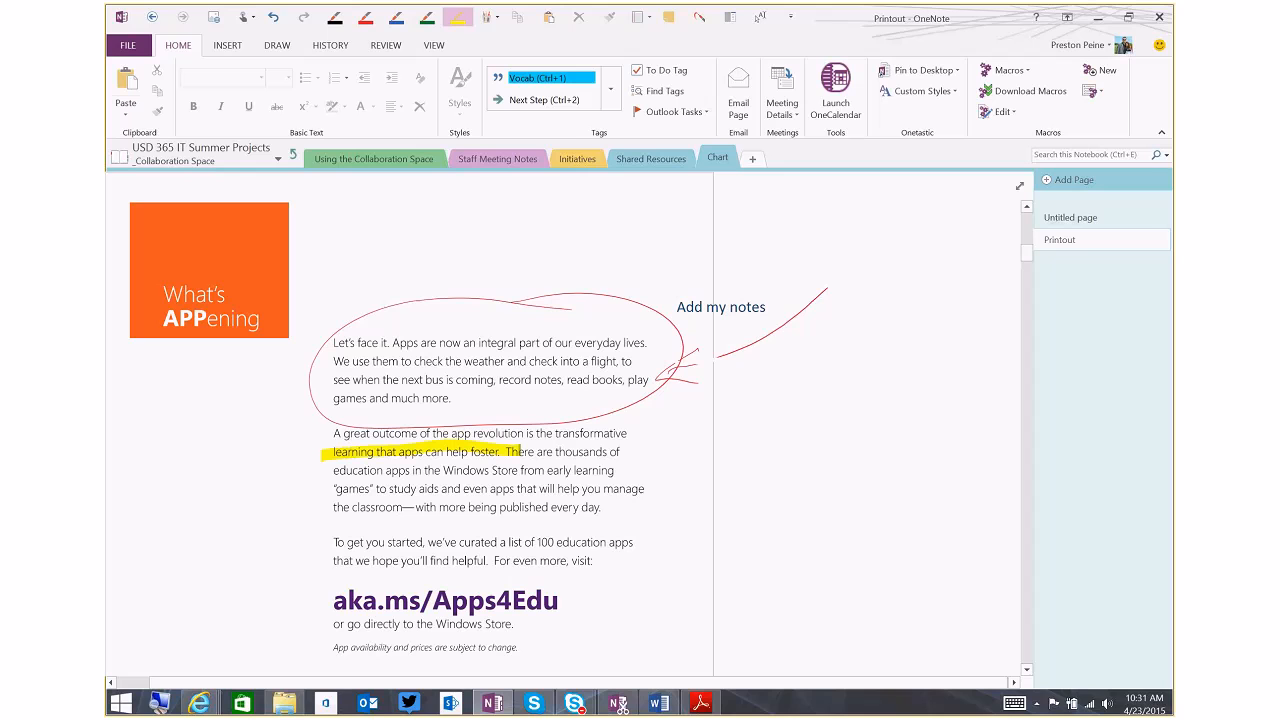
left_click_drag(416, 507, 610, 507)
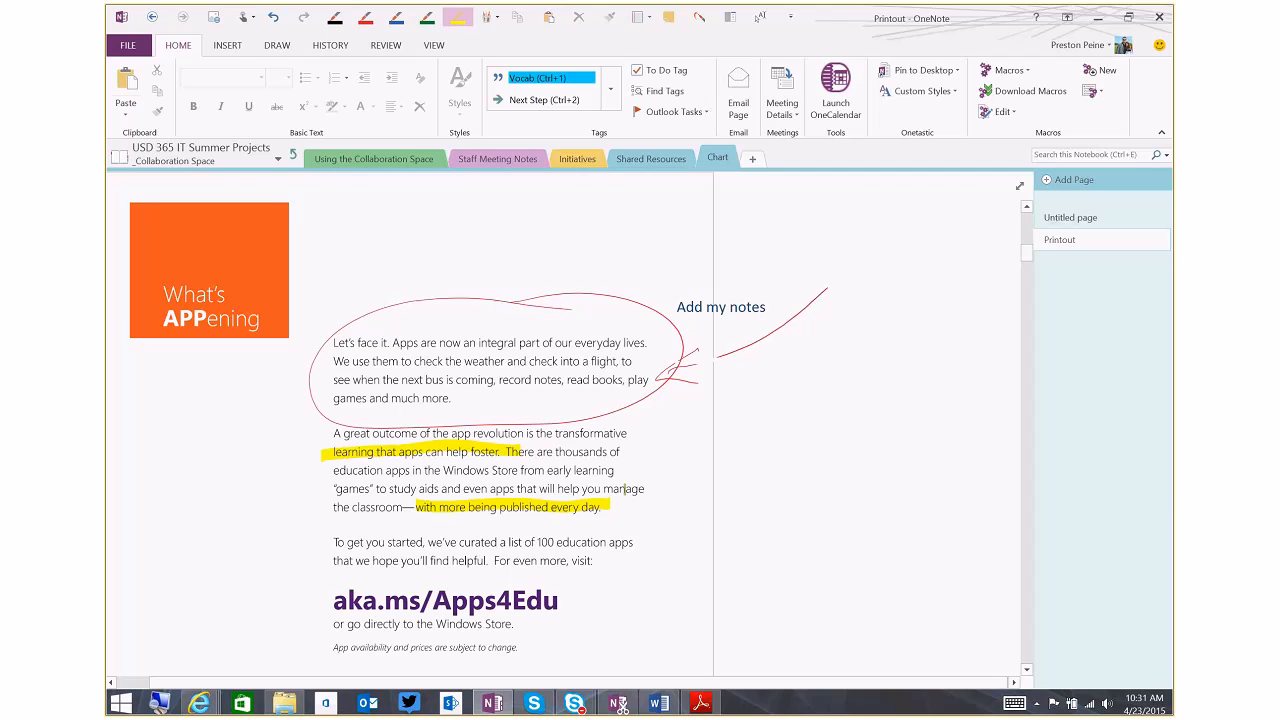
Cross out the closing paragraph with the aka.ms/Apps4Edu link using a large blue X, and leave inking mode
left_click(397, 17)
mouse_move(309, 537)
left_mouse_down()
mouse_move(412, 592)
mouse_move(589, 653)
left_mouse_up()
left_click_drag(579, 546, 310, 640)
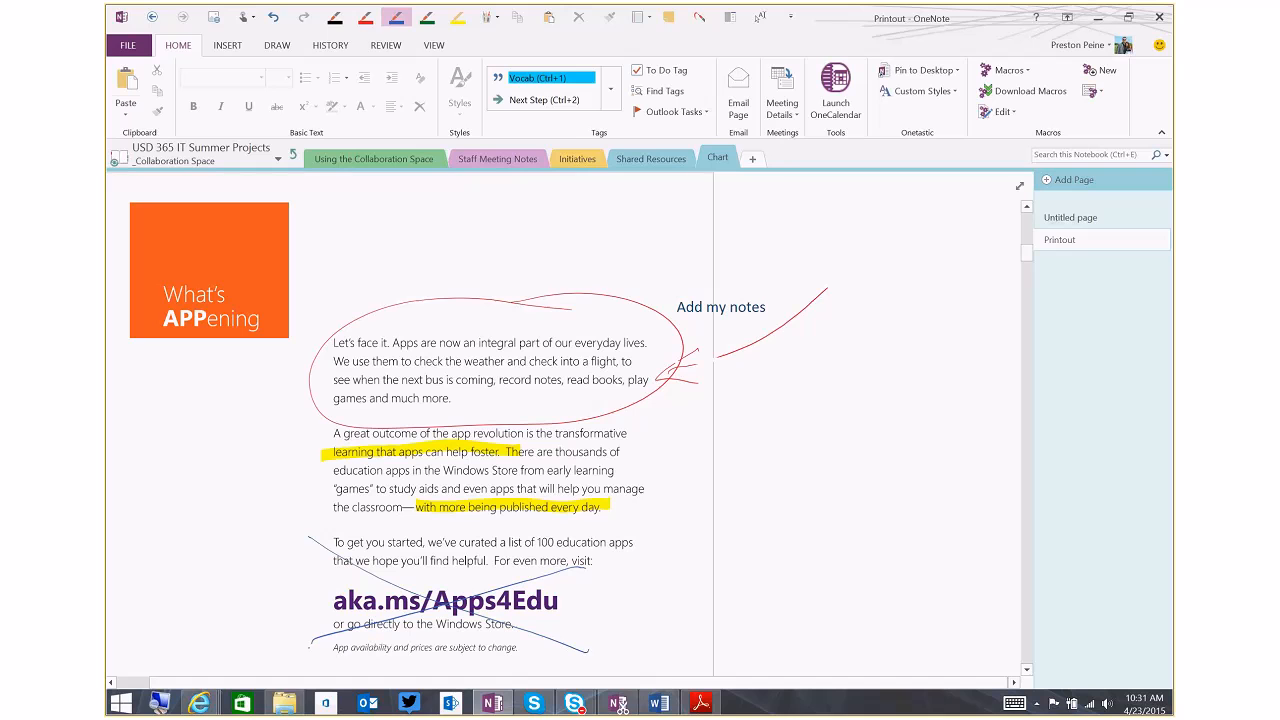
key("Escape")
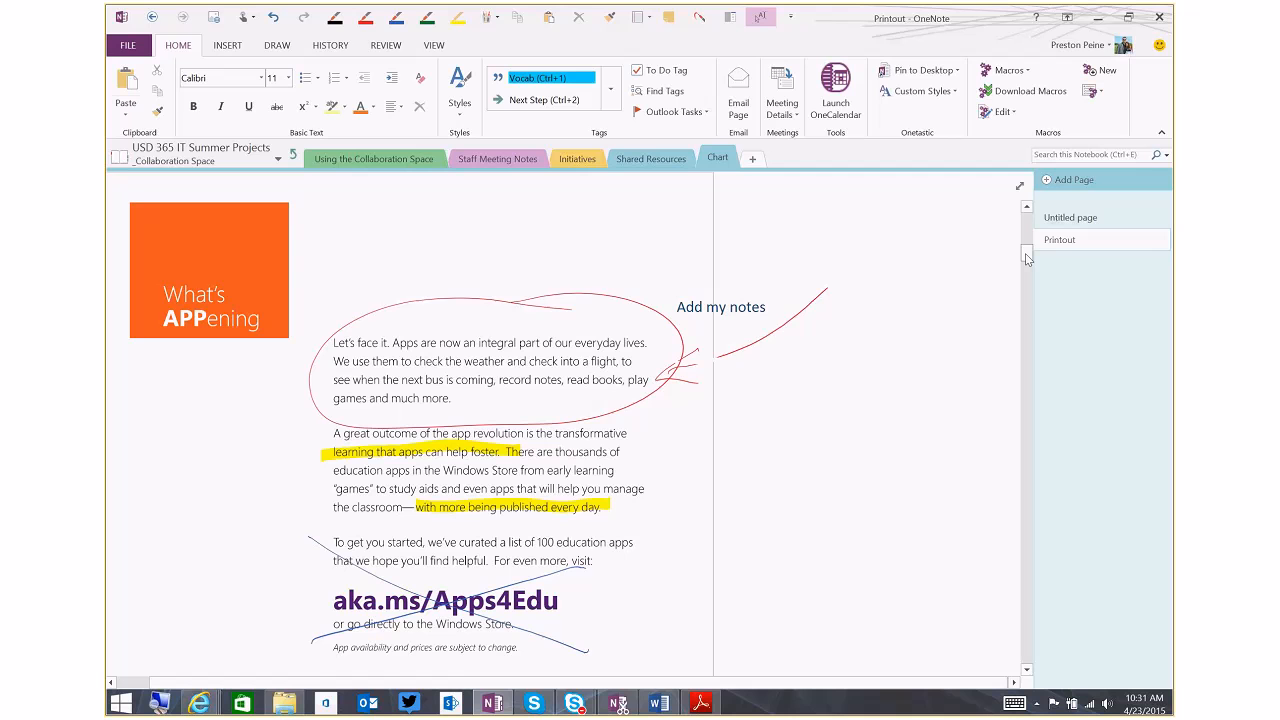
Start an audio recording in the blank area beside the printout's first Featured page
left_click_drag(1026, 255, 1031, 288)
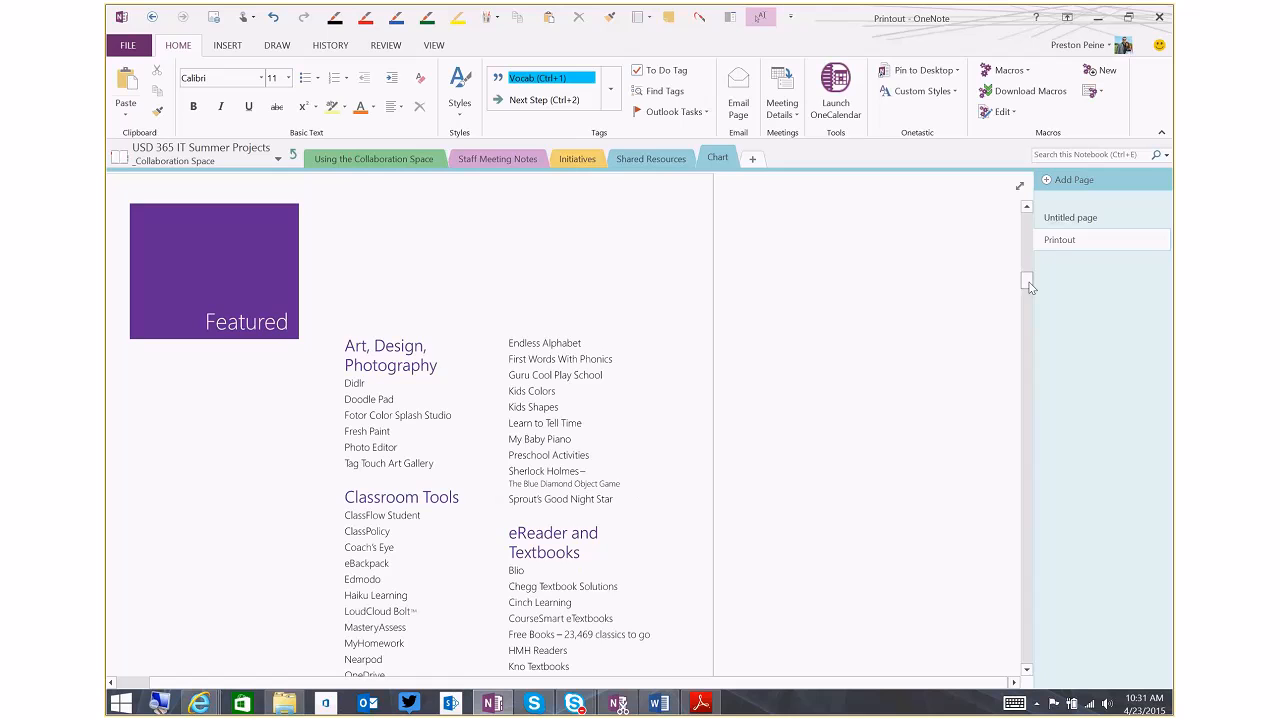
left_click(737, 217)
left_click(227, 46)
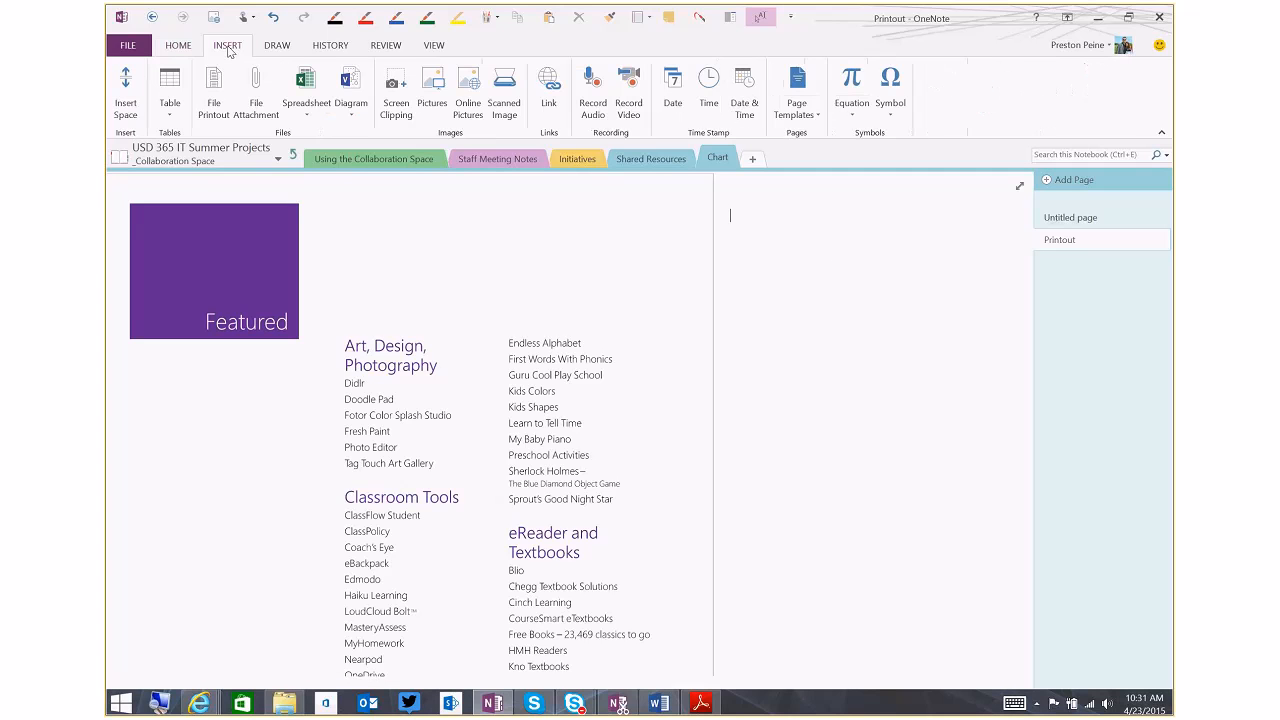
left_click(593, 103)
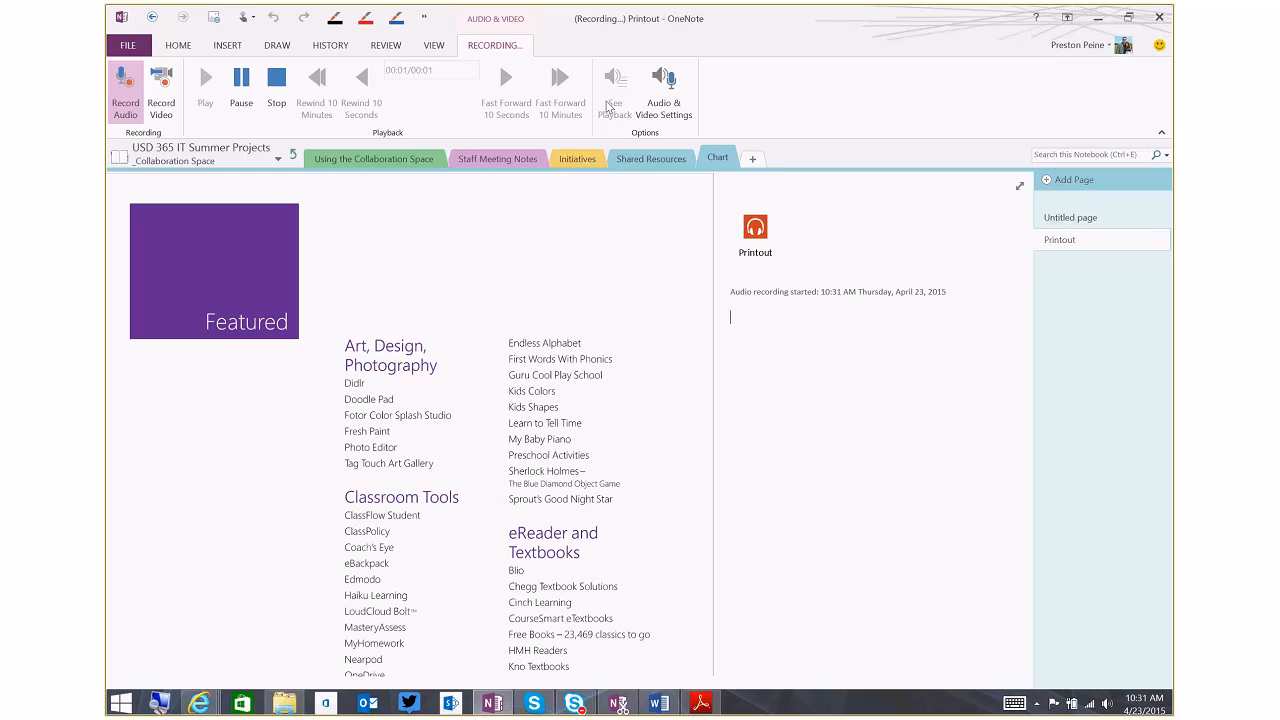
While recording, circle the Art, Design, Photography list in blue and draw two crossing blue strokes over the Math list
mouse_move(367, 317)
left_mouse_down()
mouse_move(430, 473)
mouse_move(336, 371)
left_mouse_up()
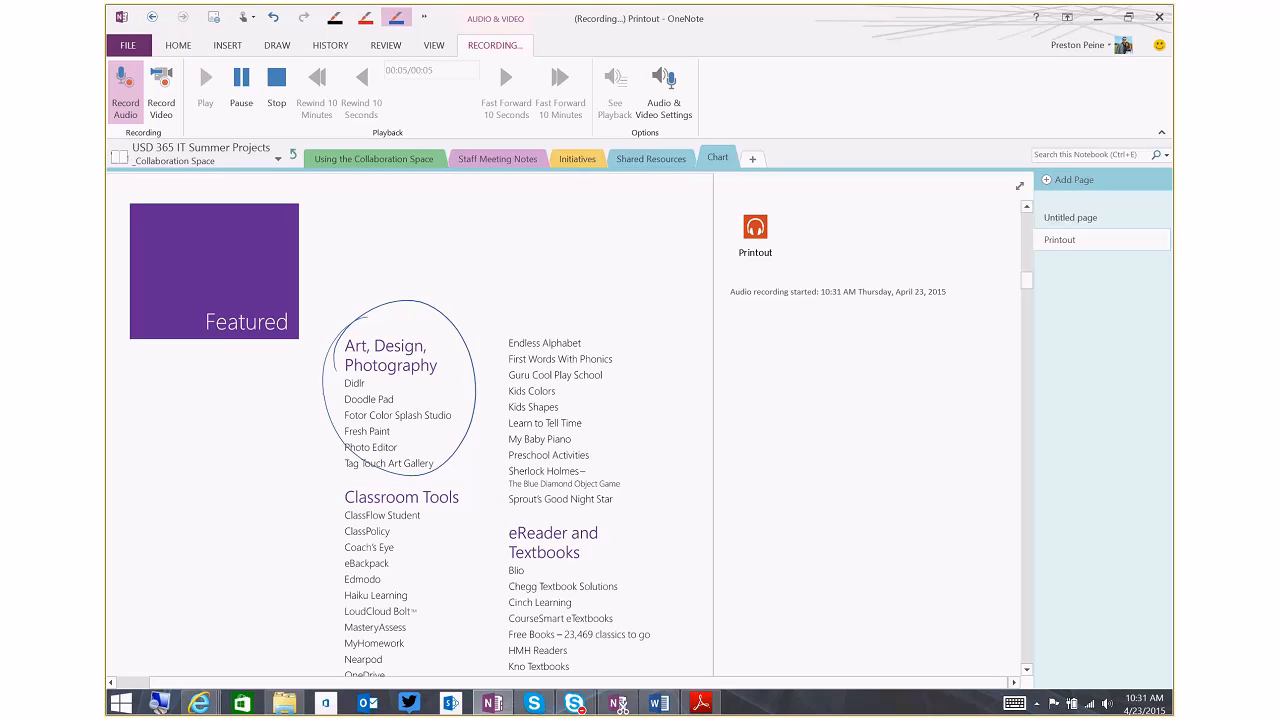
left_click_drag(1027, 281, 1027, 310)
left_click_drag(386, 334, 458, 458)
left_click_drag(411, 350, 321, 433)
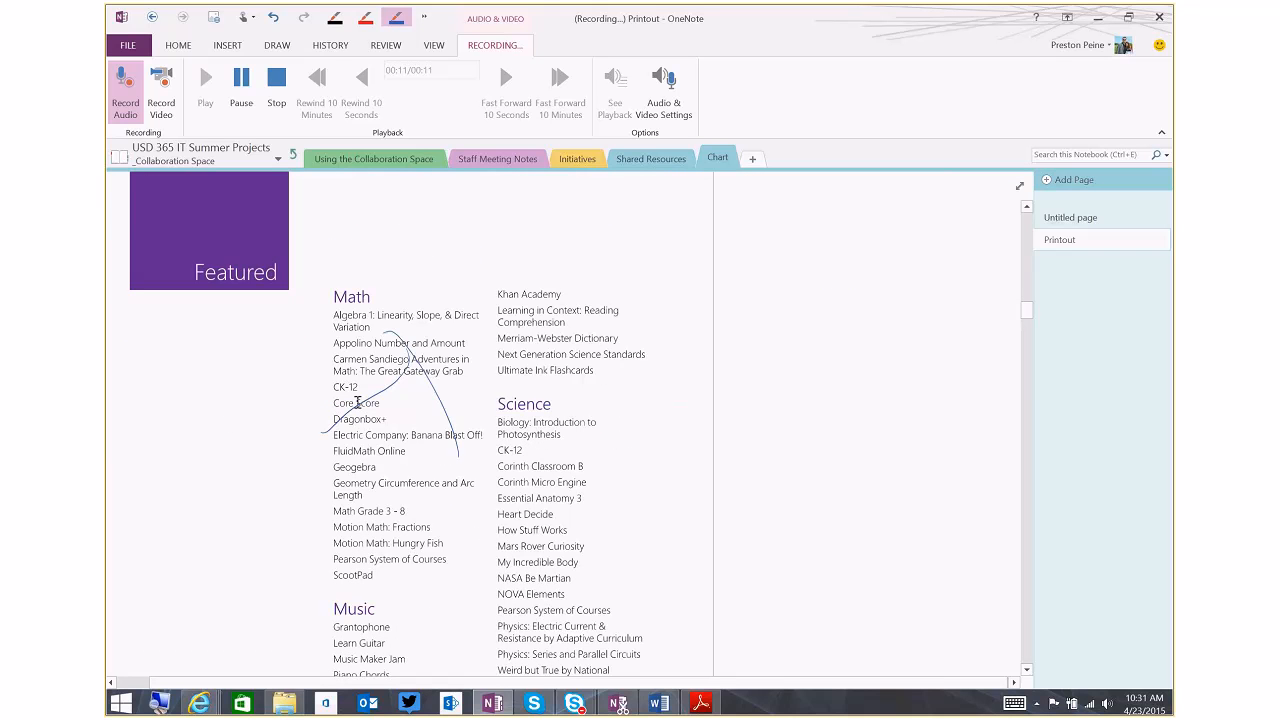
Draw a blue arrow pointing at the price in the CK-12 row, and stop the audio recording
left_click_drag(1027, 312, 1027, 368)
left_click_drag(662, 348, 851, 287)
left_click_drag(686, 294, 756, 355)
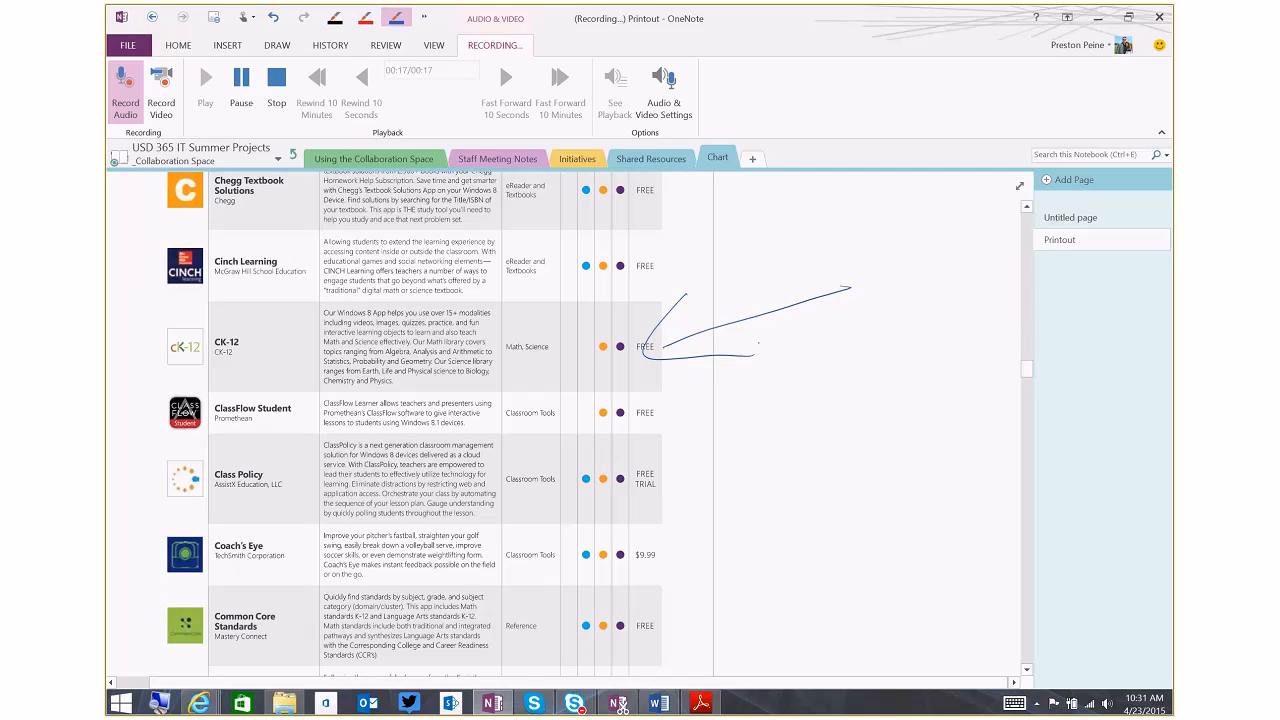
left_click(276, 85)
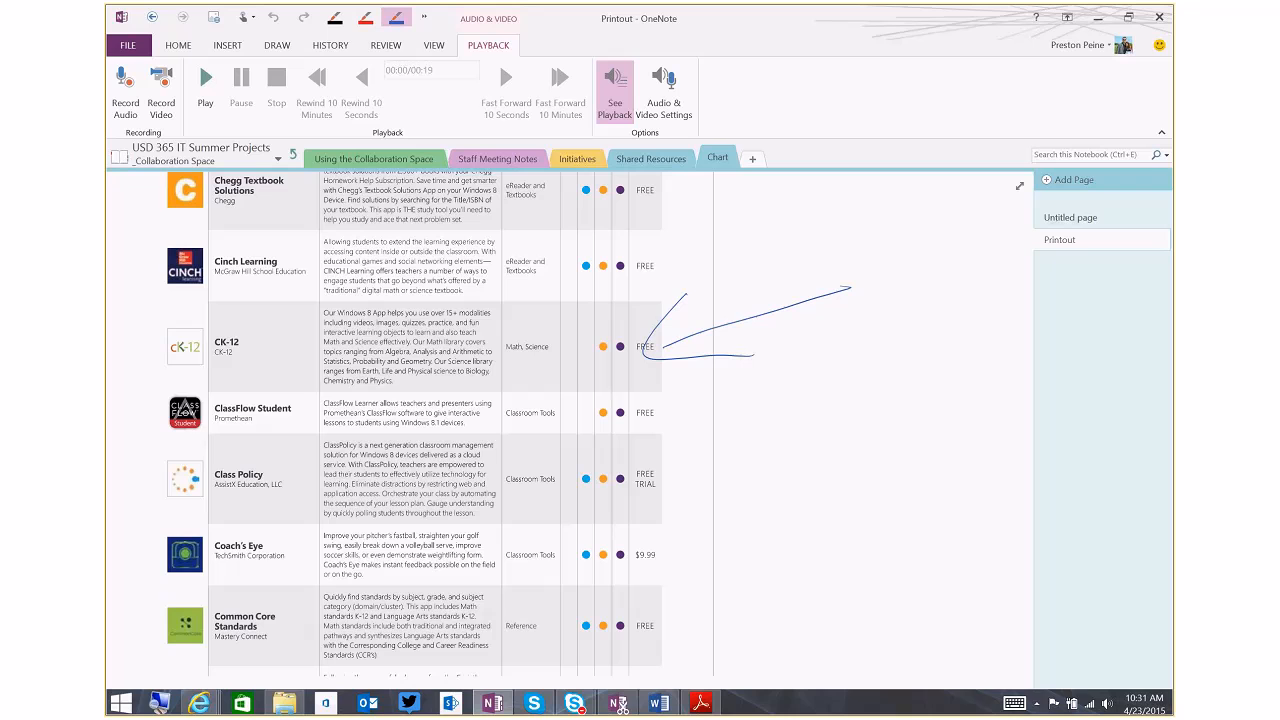
Play back the audio recording, and replay it from the moment linked to the arrow beside the CK-12 row
left_click(204, 85)
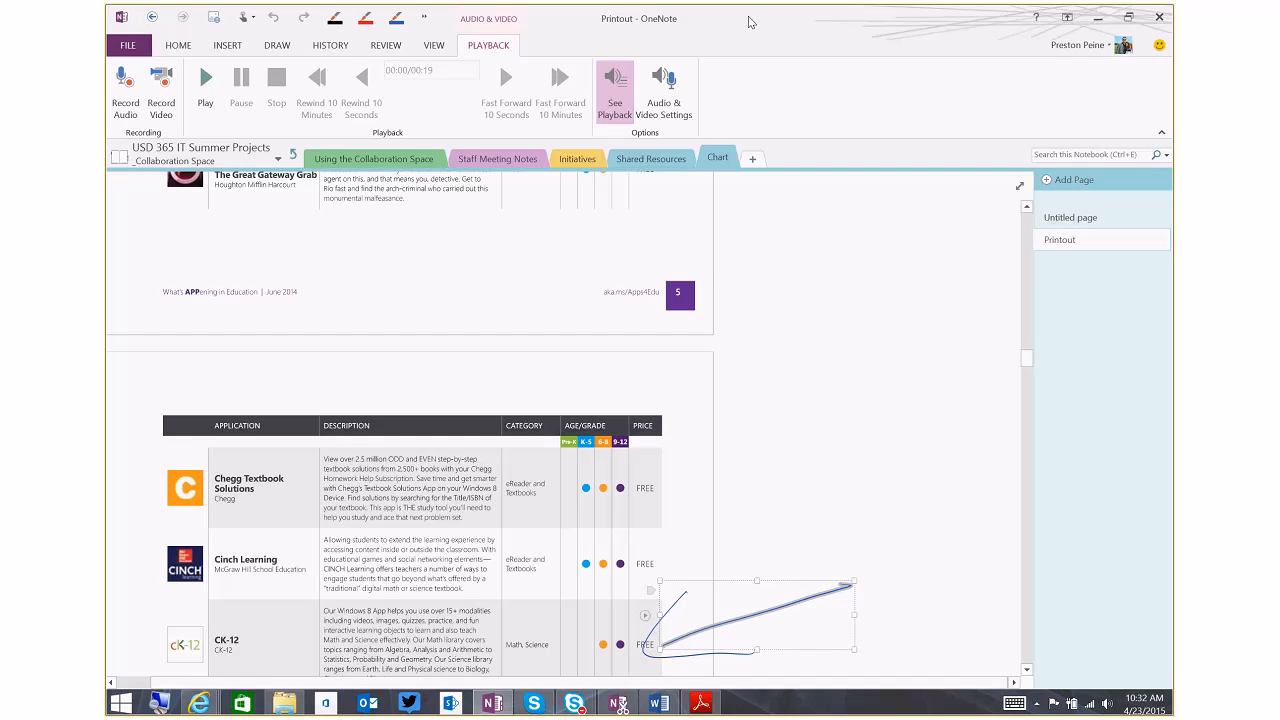
mouse_move(1028, 361)
left_mouse_down()
mouse_move(1028, 350)
mouse_move(1028, 361)
left_mouse_up()
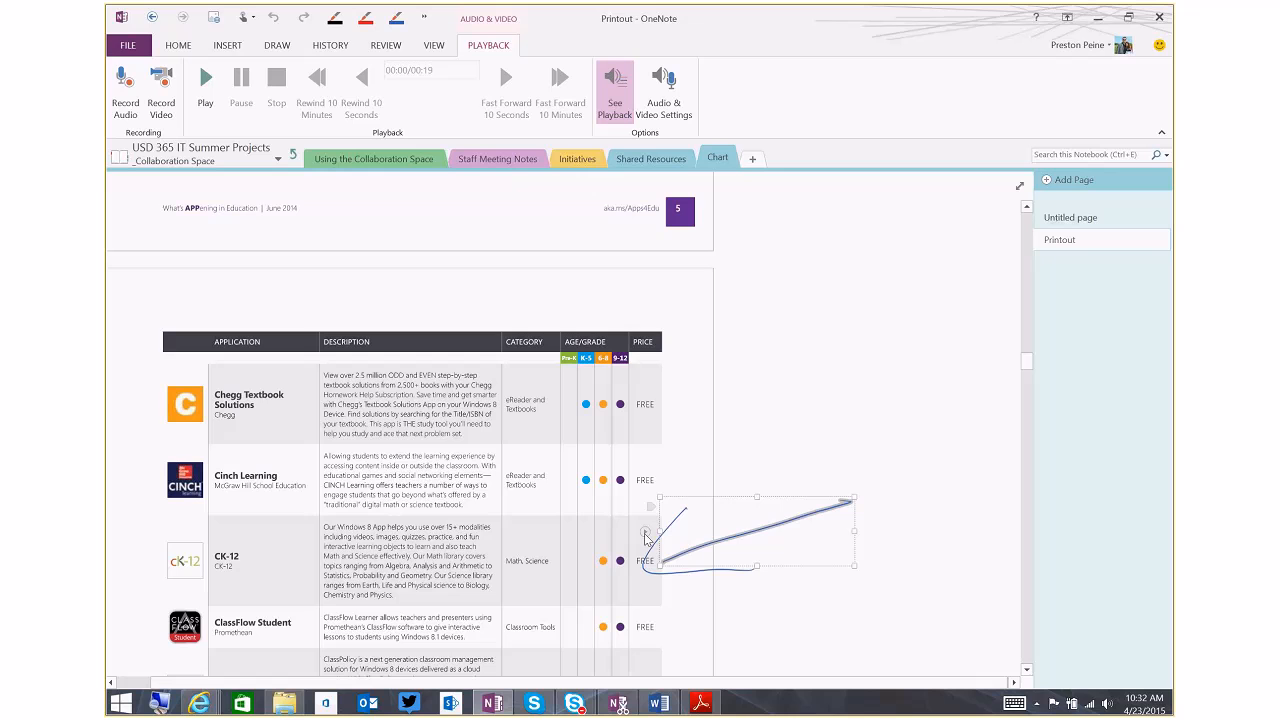
left_click(645, 533)
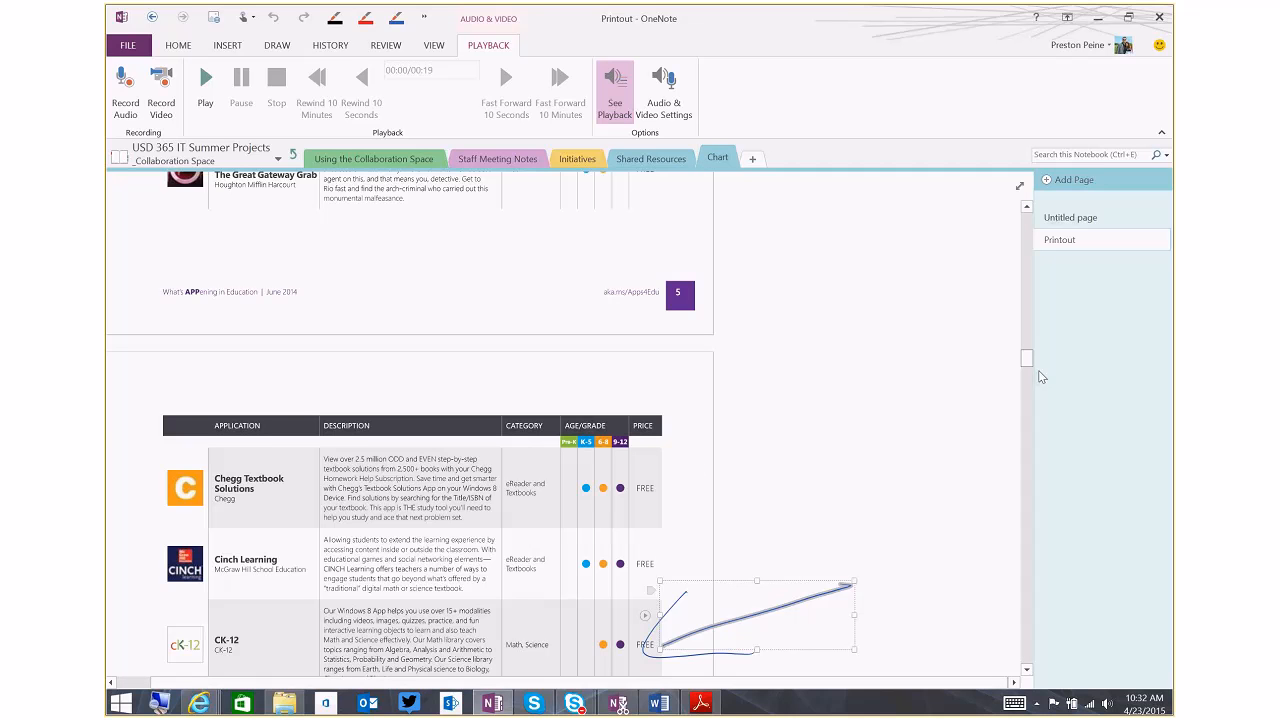
Return to the top of the Printout page and review the Print to OneNote destination in the Send to OneNote options
left_click_drag(1026, 360, 1020, 216)
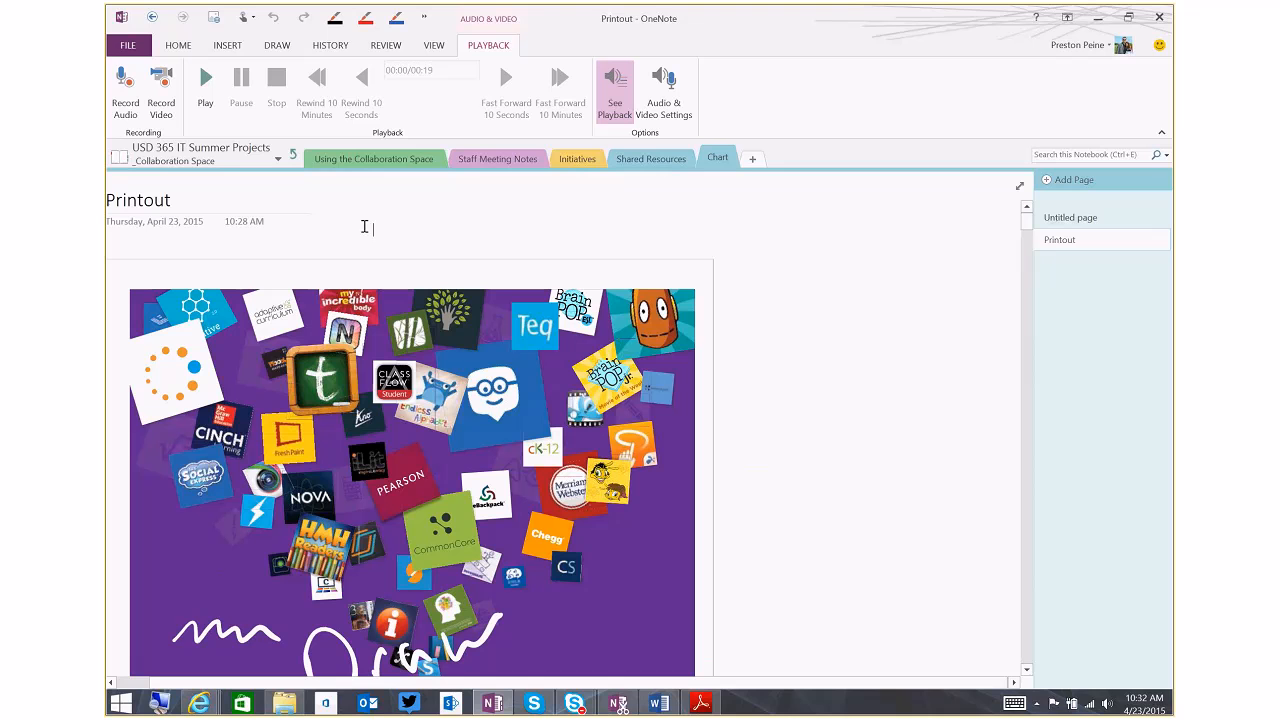
left_click(369, 225)
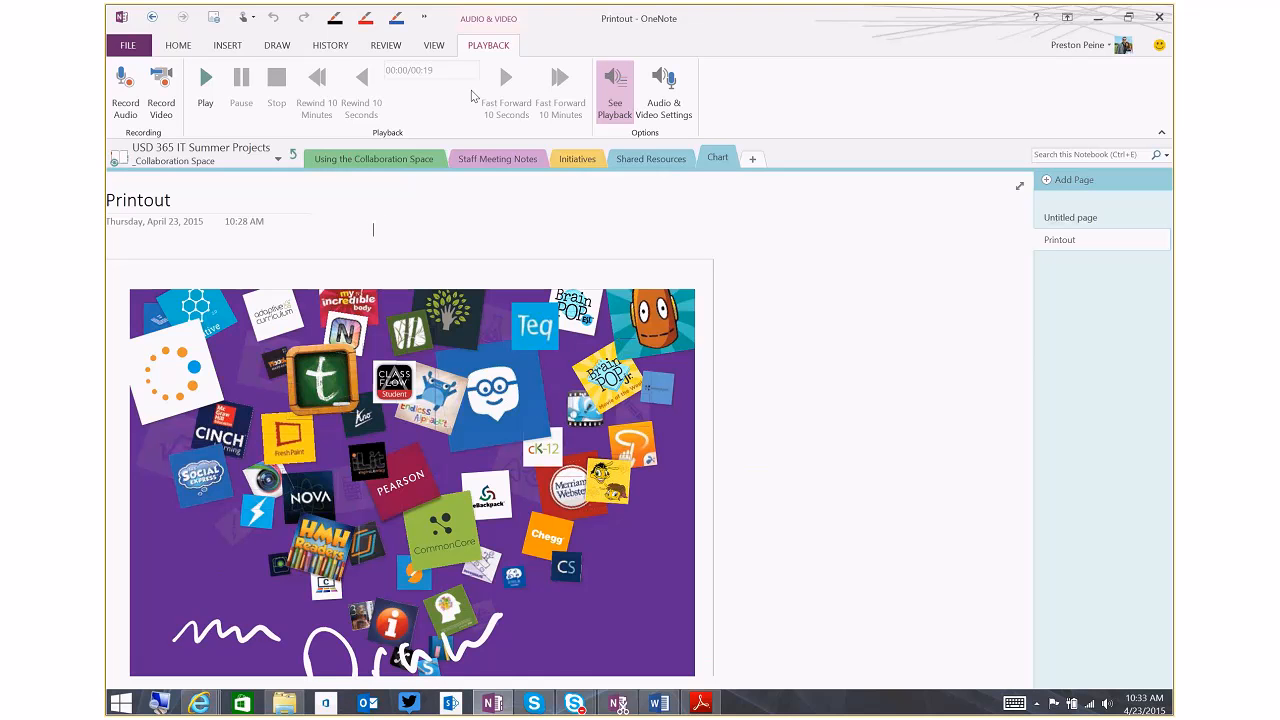
left_click(177, 46)
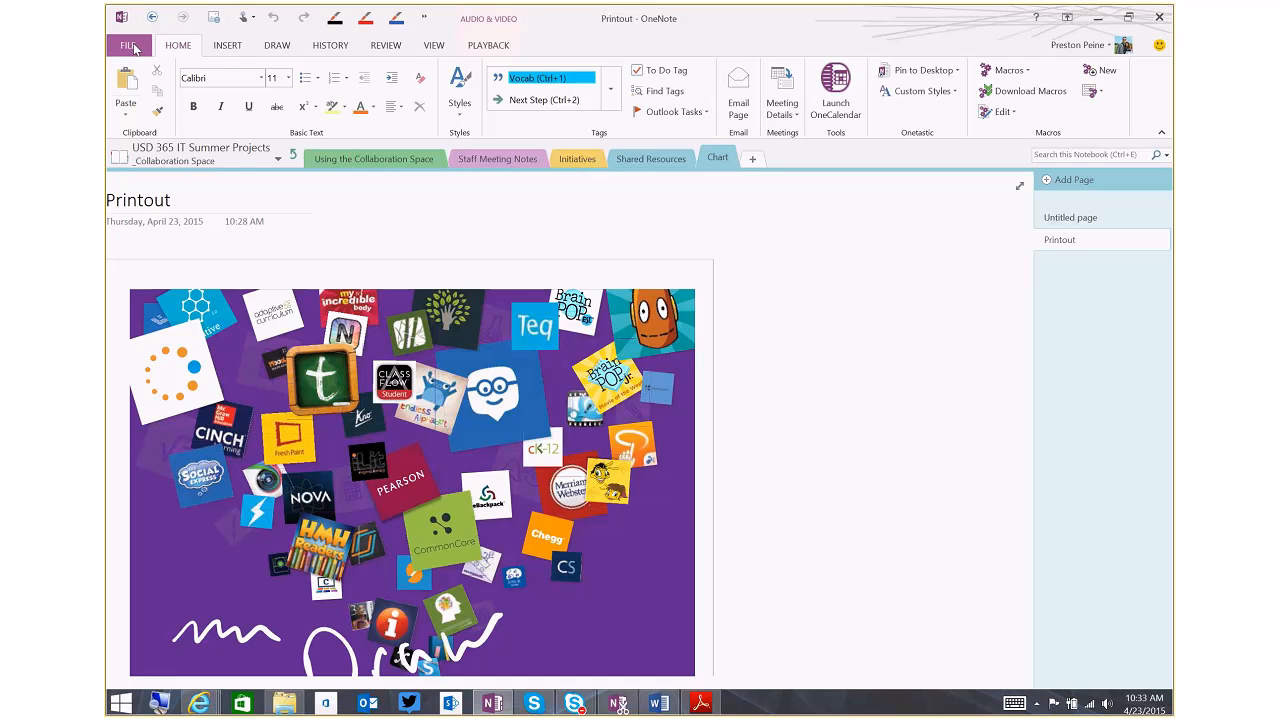
left_click(130, 46)
left_click(137, 271)
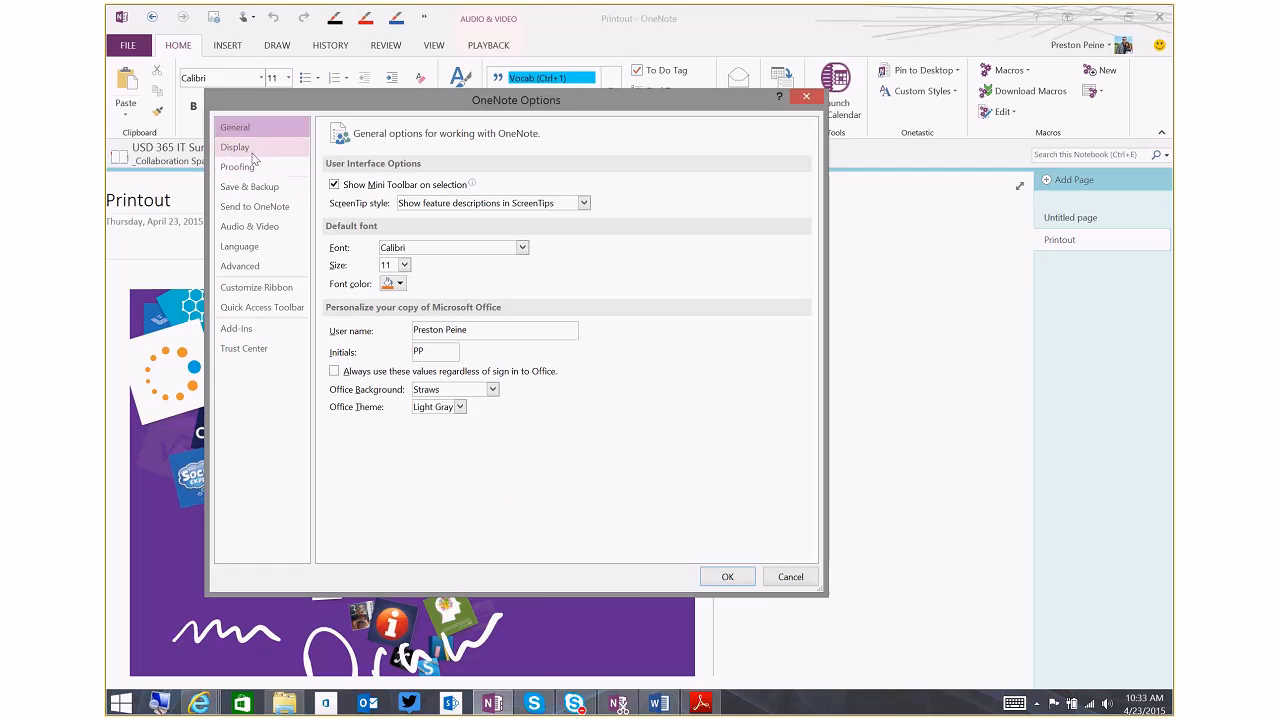
left_click(258, 206)
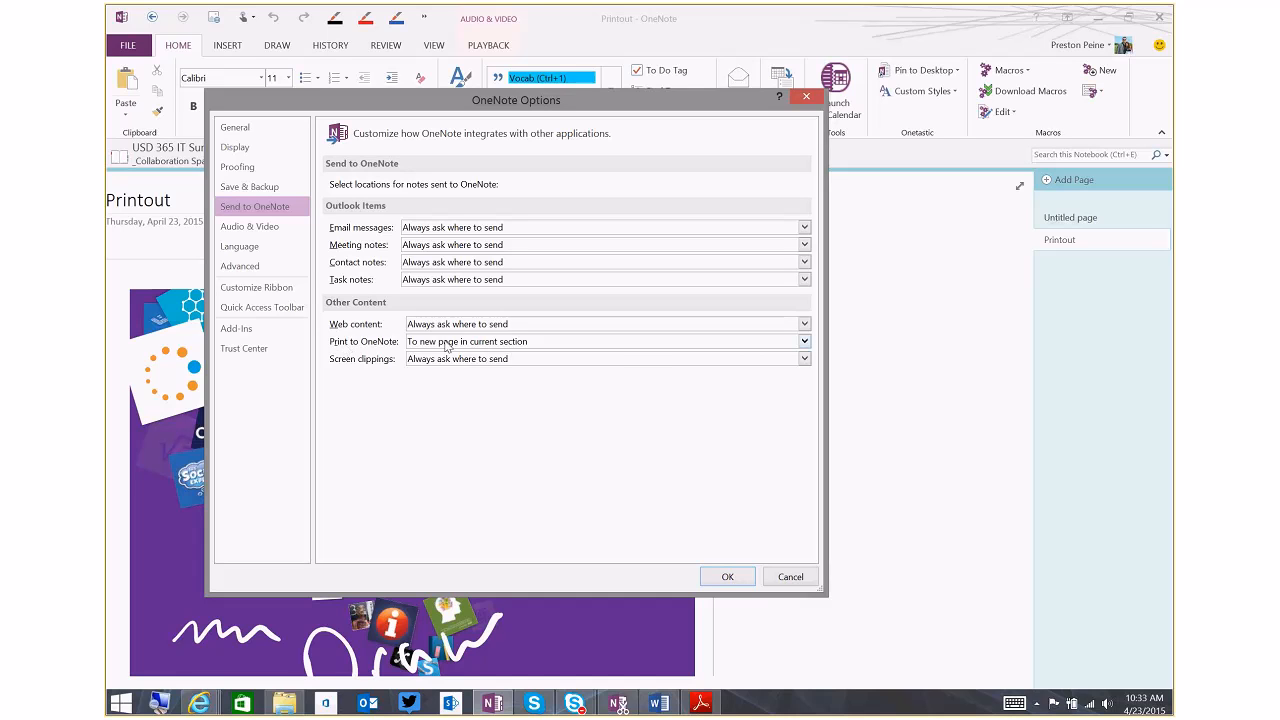
left_click(805, 342)
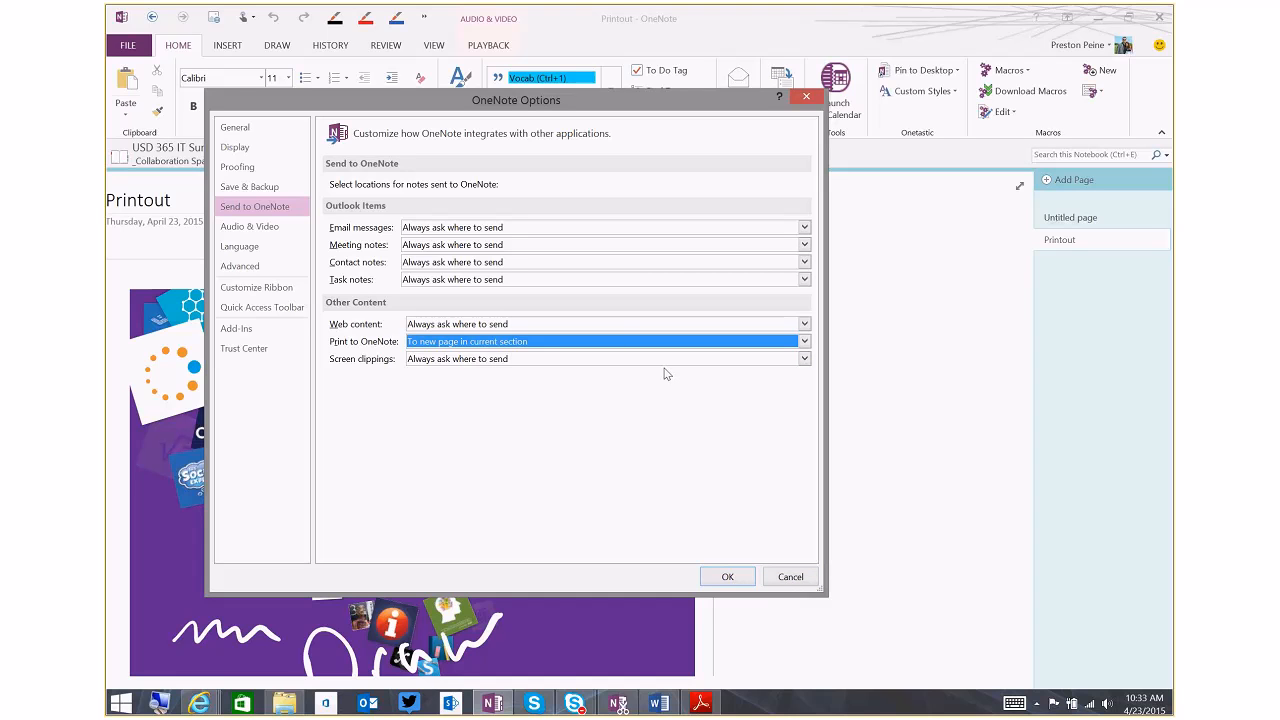
left_click(790, 577)
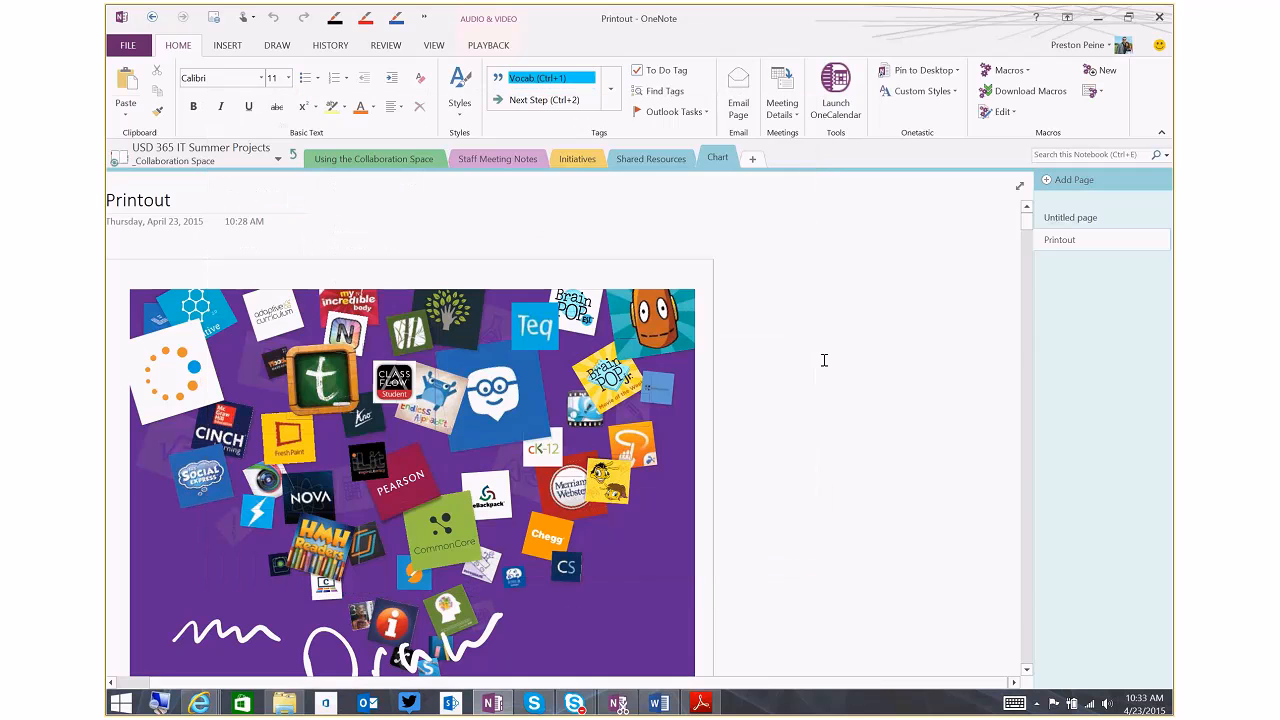
Open the untitled page in the Chart section, and switch to the Onetastic Macroland page in Internet Explorer
left_click(1060, 222)
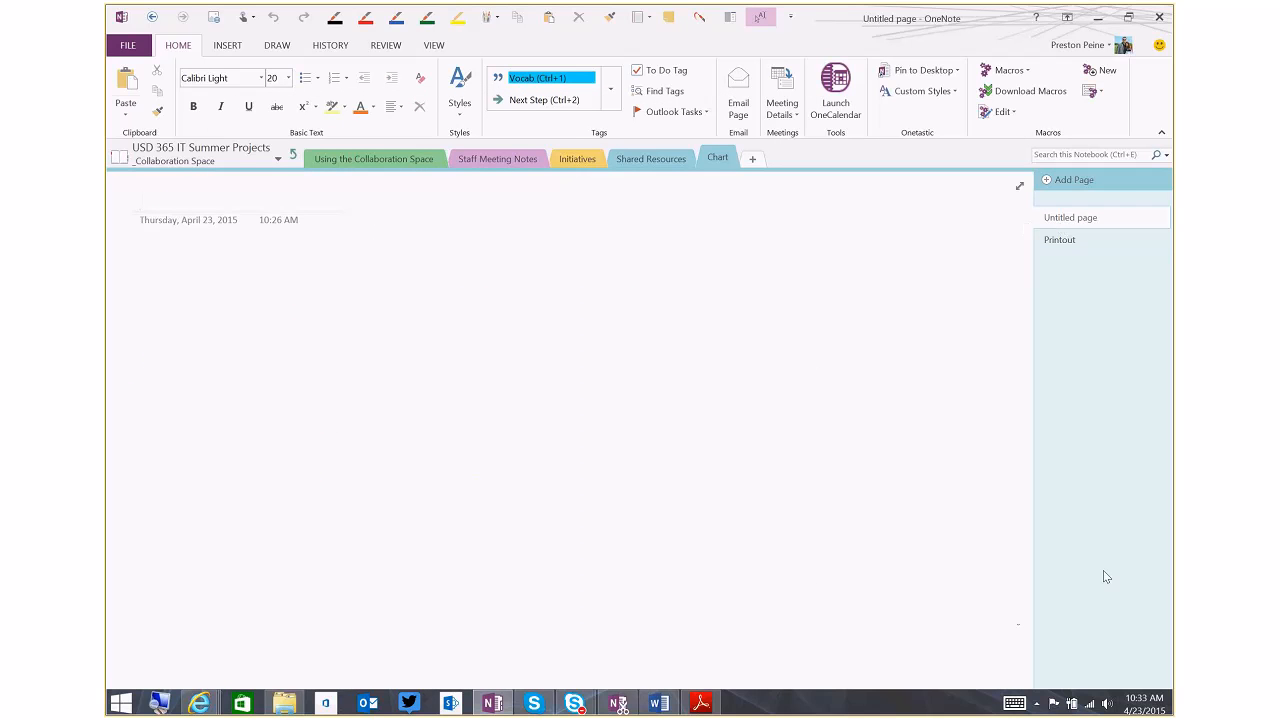
key("alt+Tab")
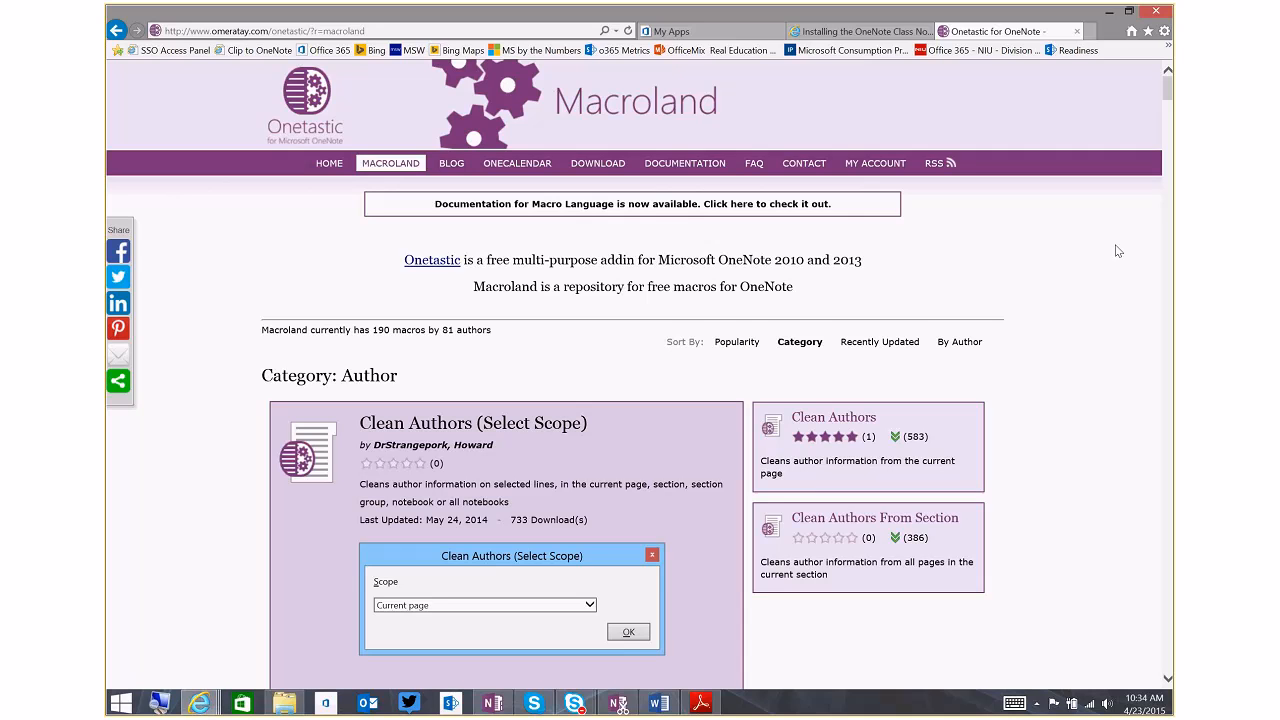
Capture a screen clipping of the Macroland page's navigation bar and documentation notice
left_click(622, 707)
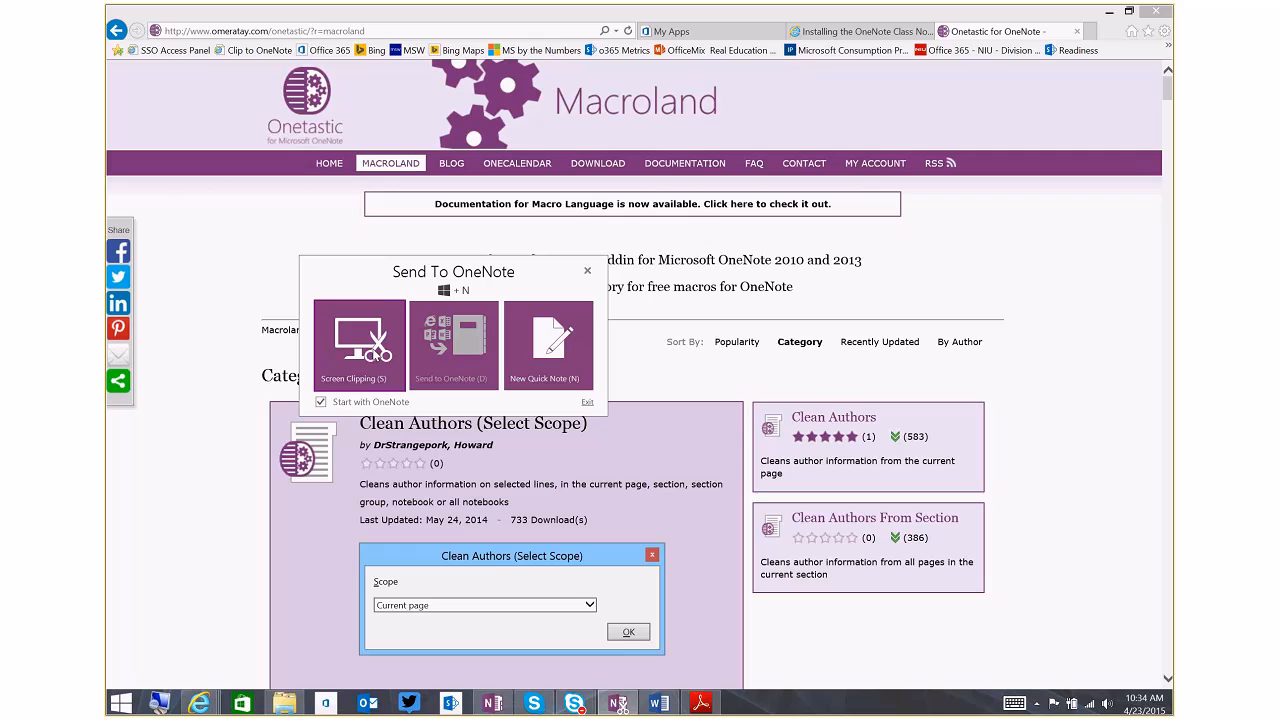
left_click(588, 271)
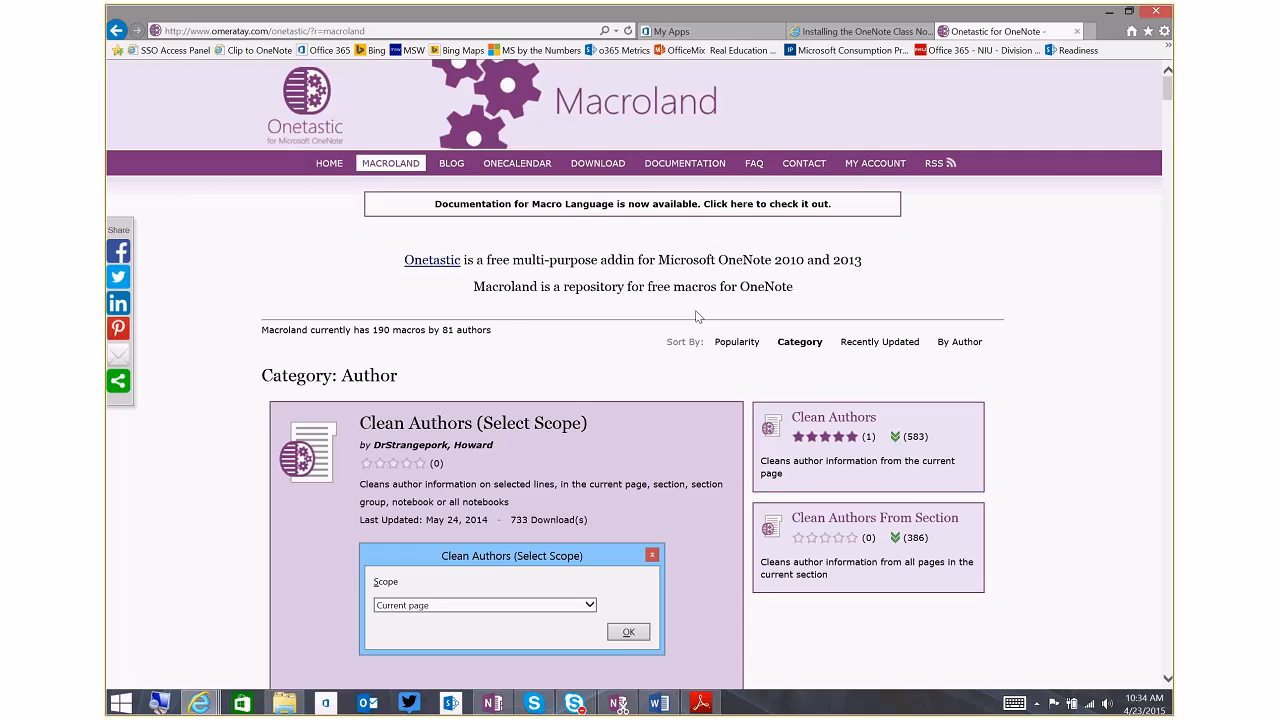
key("super+shift+s")
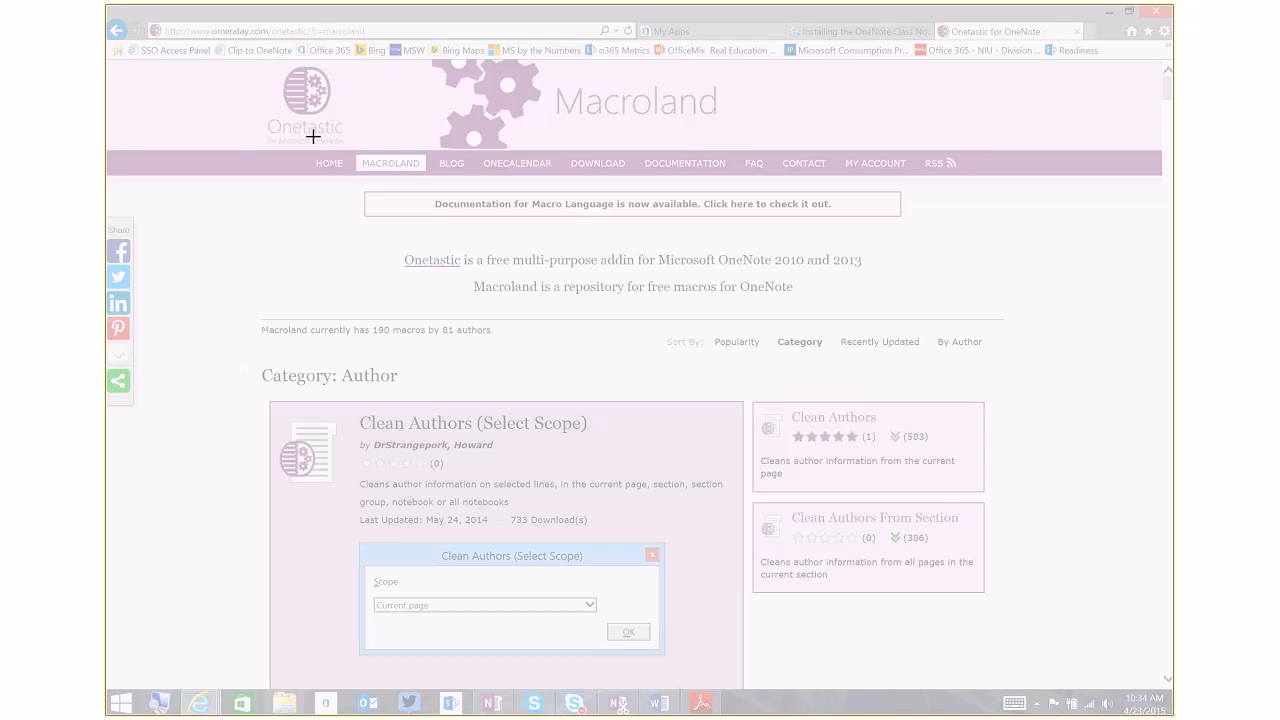
left_click_drag(307, 148, 989, 246)
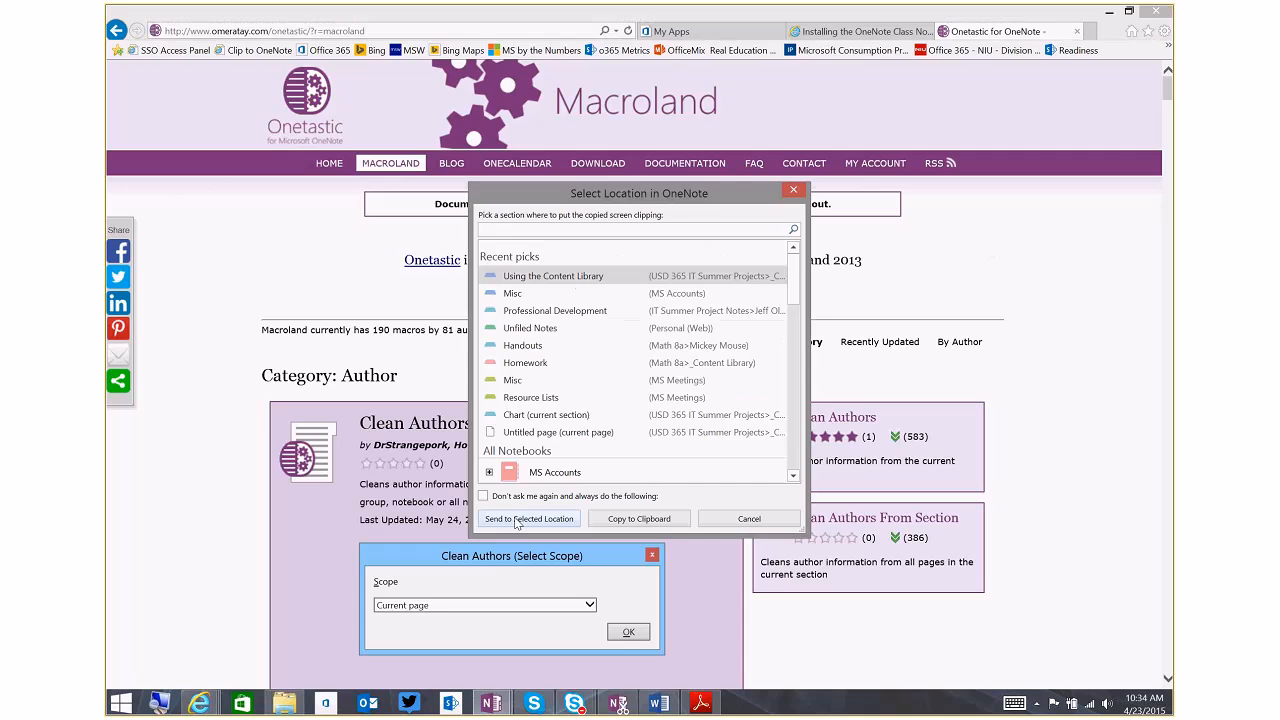
Send the clipping to the Using the Content Library section under _Content Library in the USD 365 IT Summer Projects notebook
left_click_drag(795, 277, 778, 466)
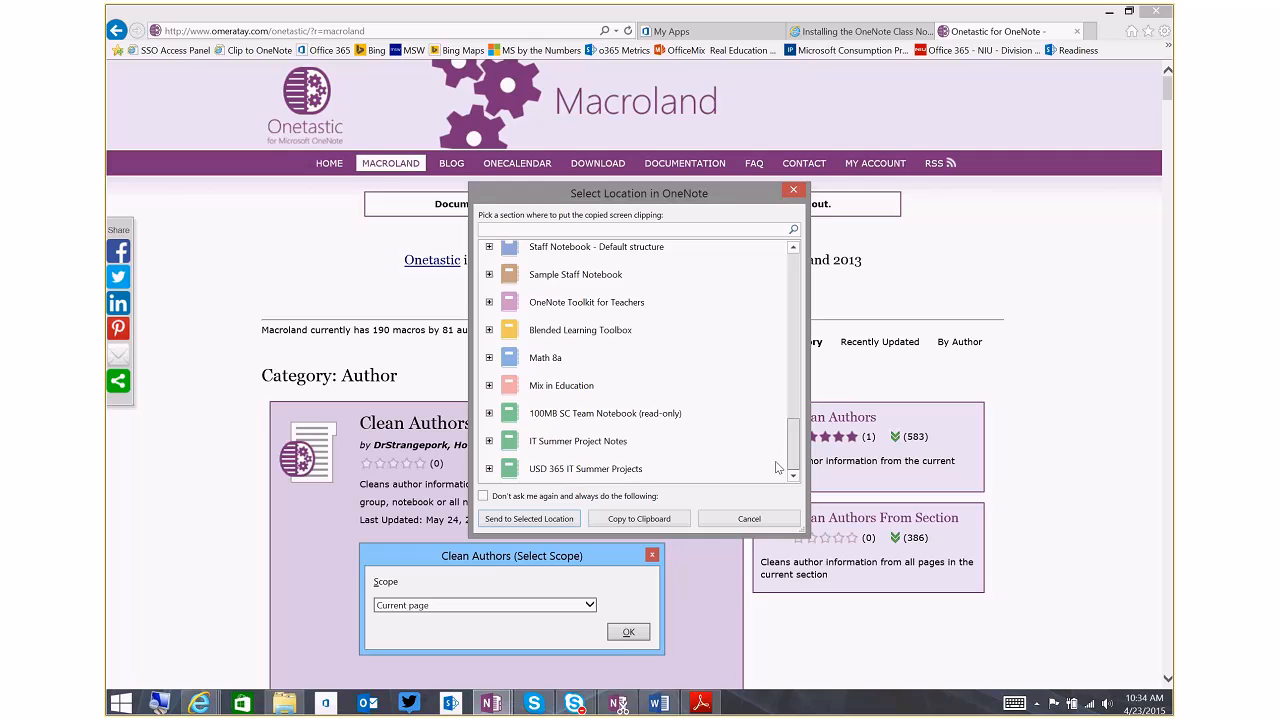
left_click(489, 468)
left_click(504, 422)
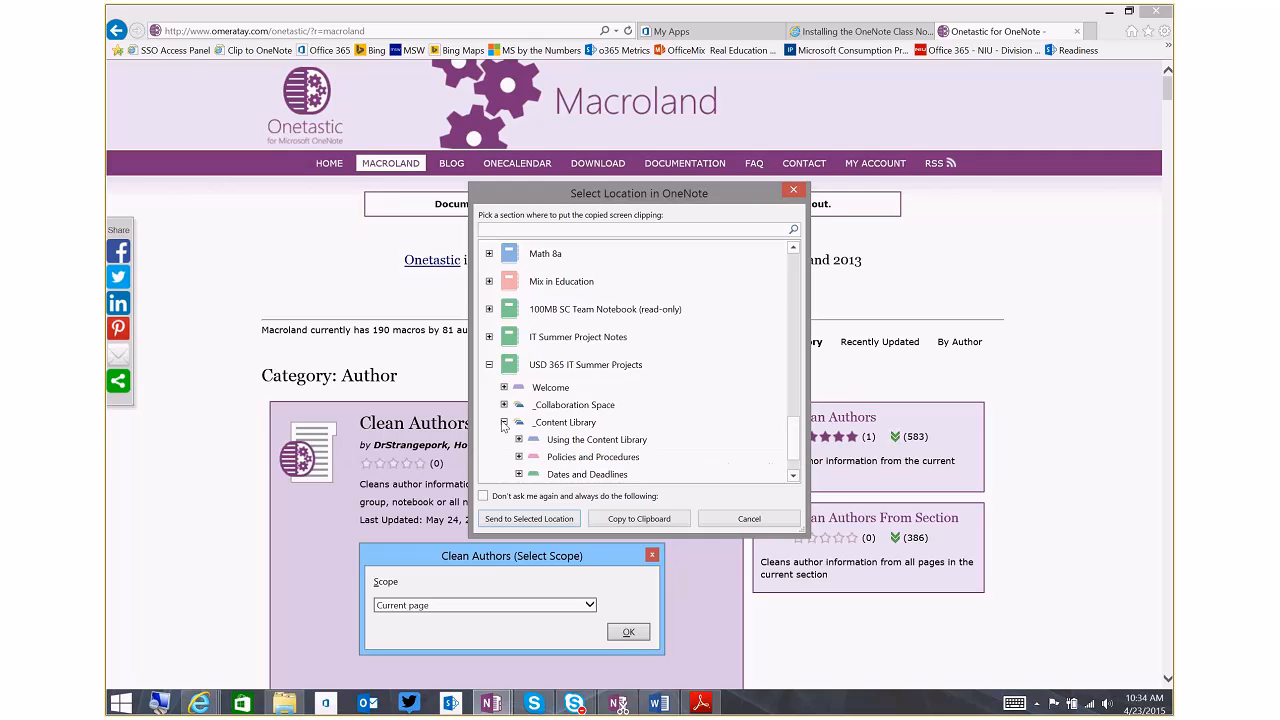
scroll(510, 415, "down", 1)
left_click(519, 388)
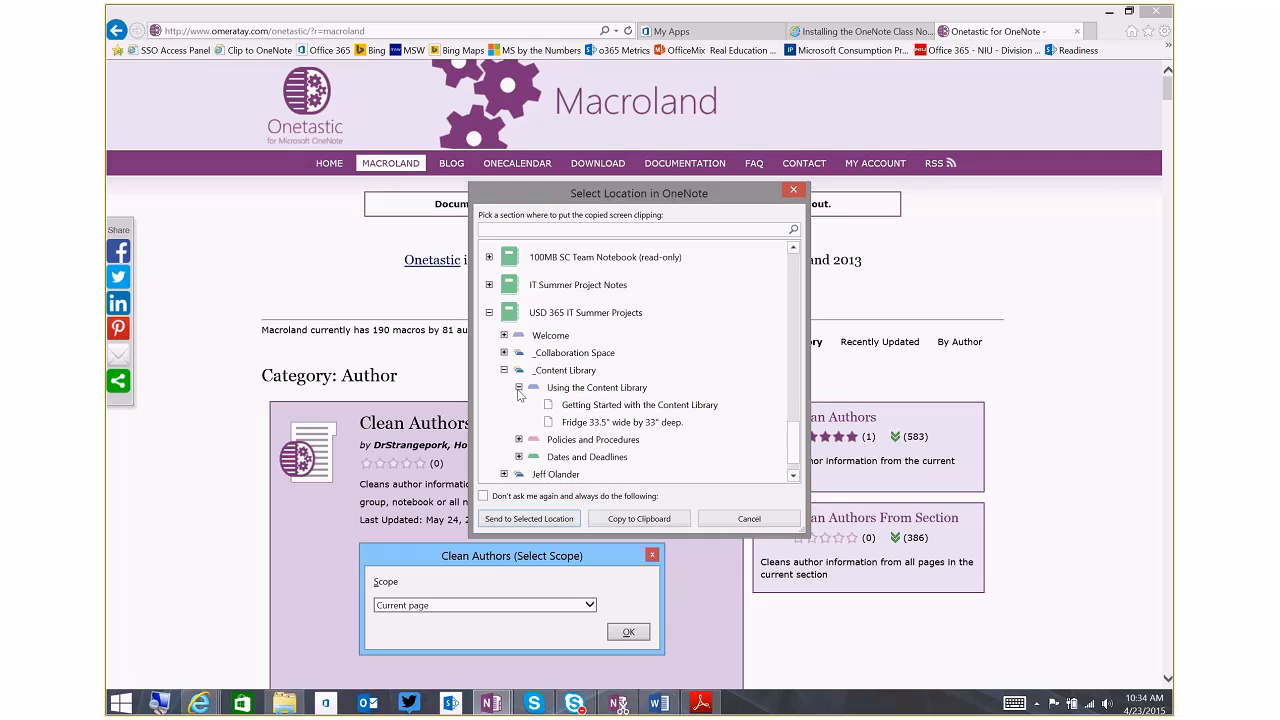
left_click(519, 394)
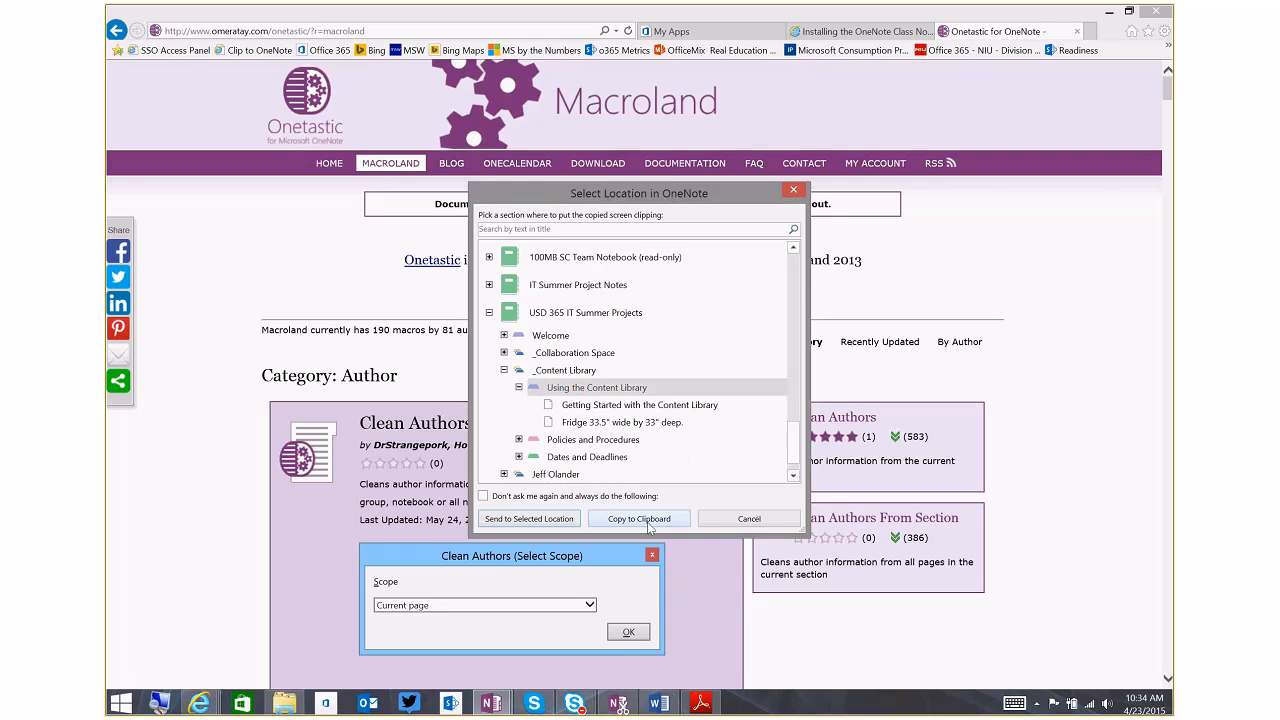
left_click(549, 519)
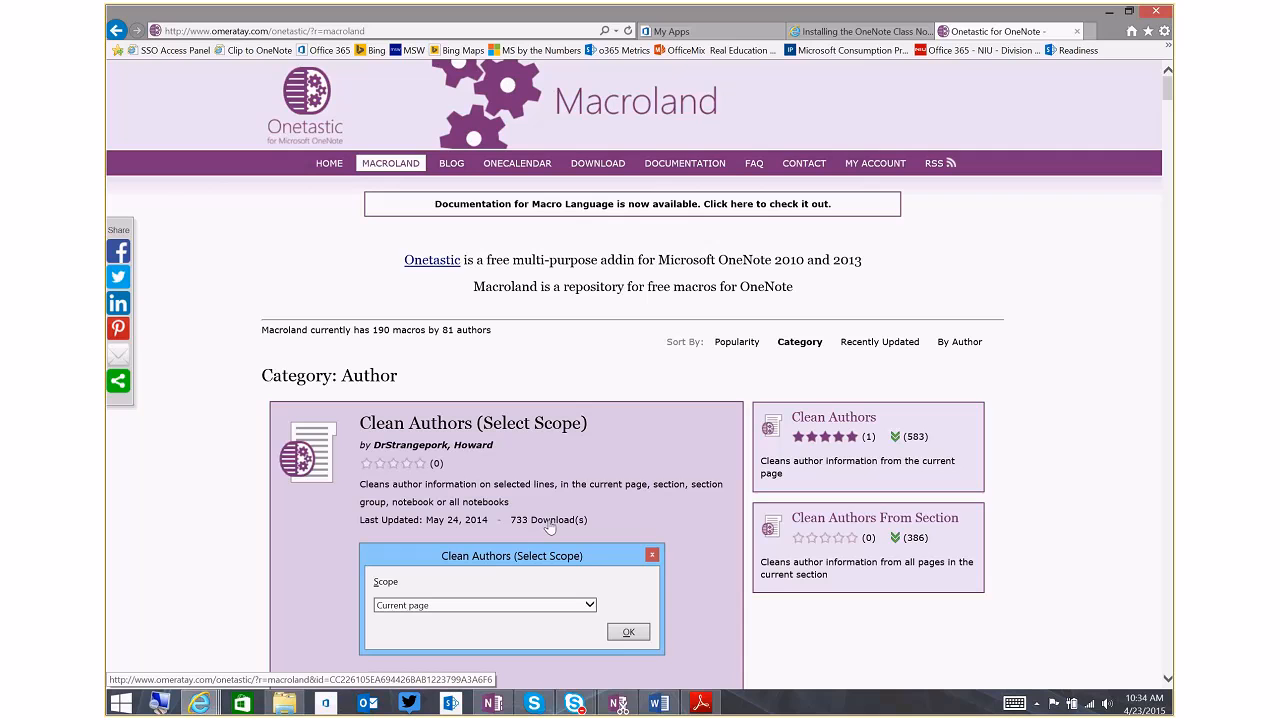
Switch to OneNote and review the clipping's source title, web link and capture time
left_click(495, 703)
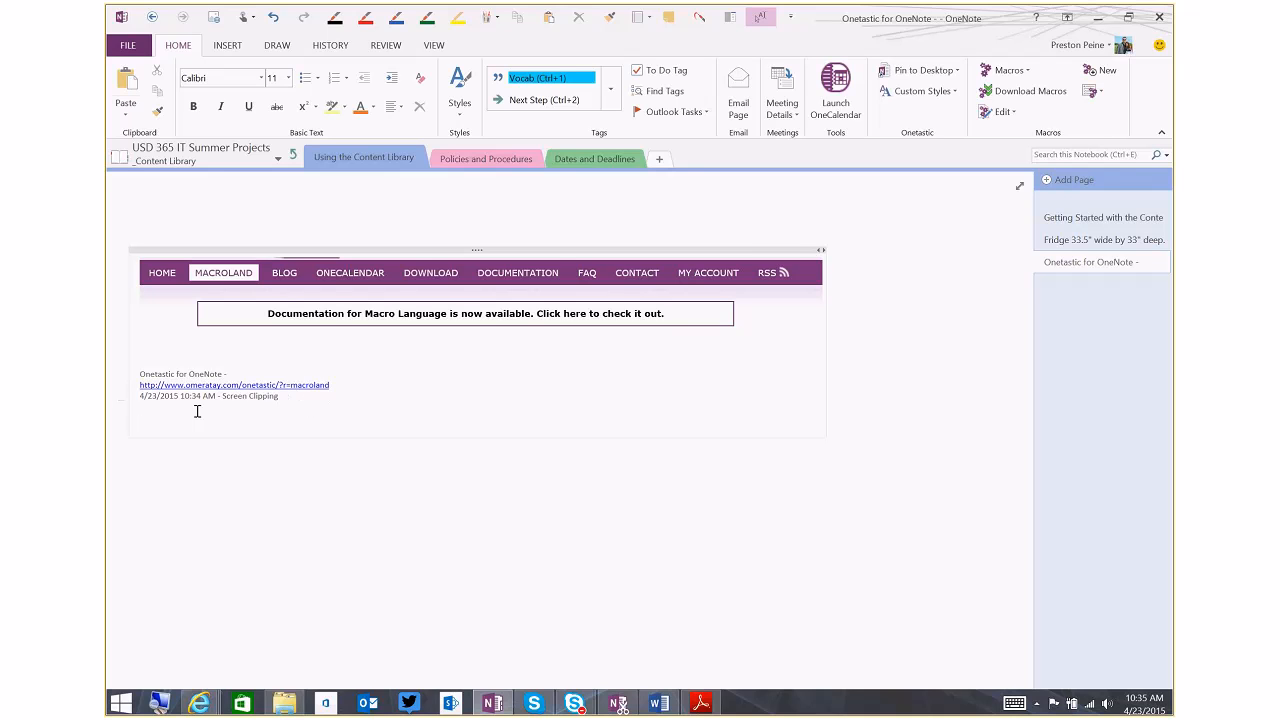
left_click_drag(142, 374, 229, 372)
left_click_drag(352, 386, 149, 390)
left_click_drag(290, 405, 222, 401)
left_click(268, 410)
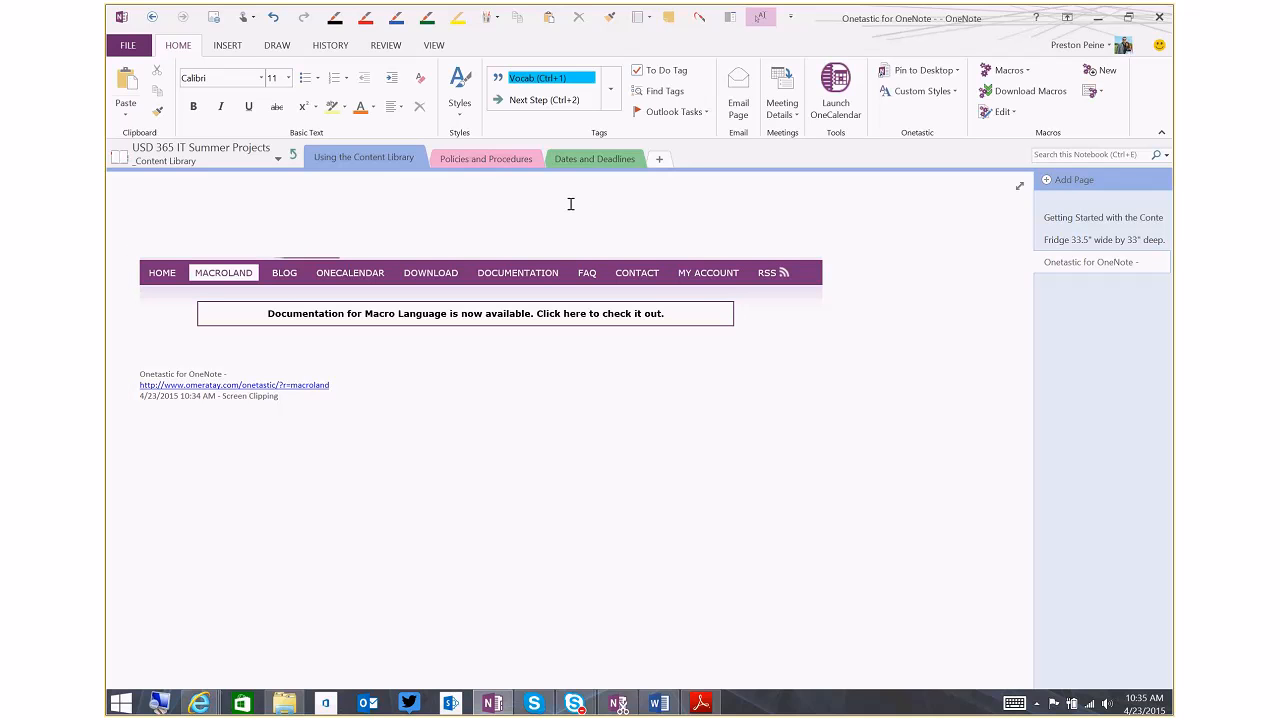
Add a section named Back Channel to the _Collaboration Space section group
left_click(291, 157)
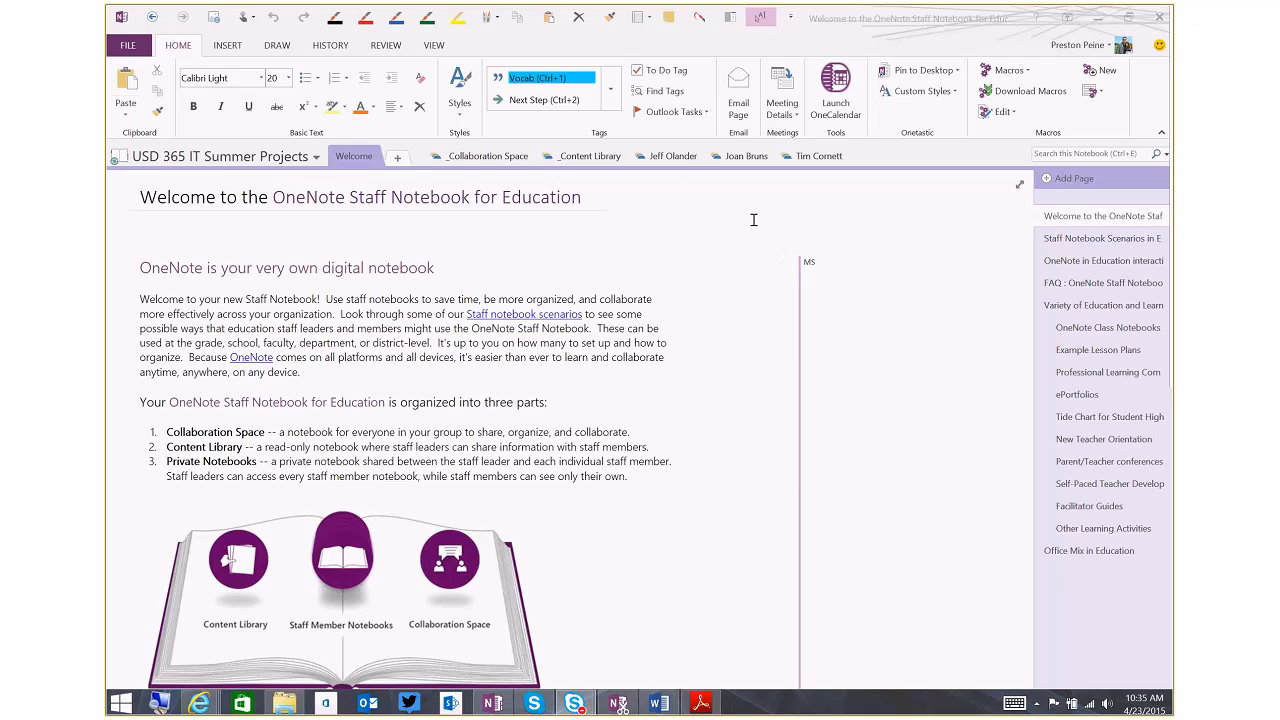
left_click(489, 156)
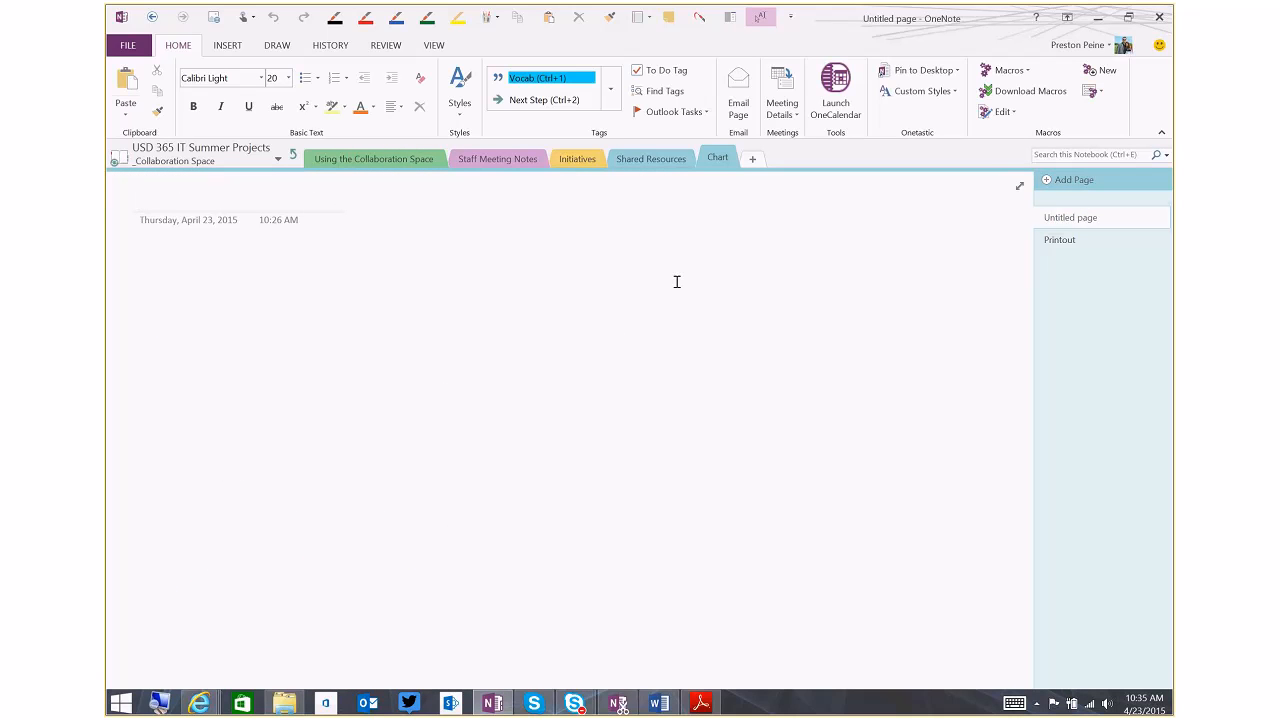
left_click(755, 160)
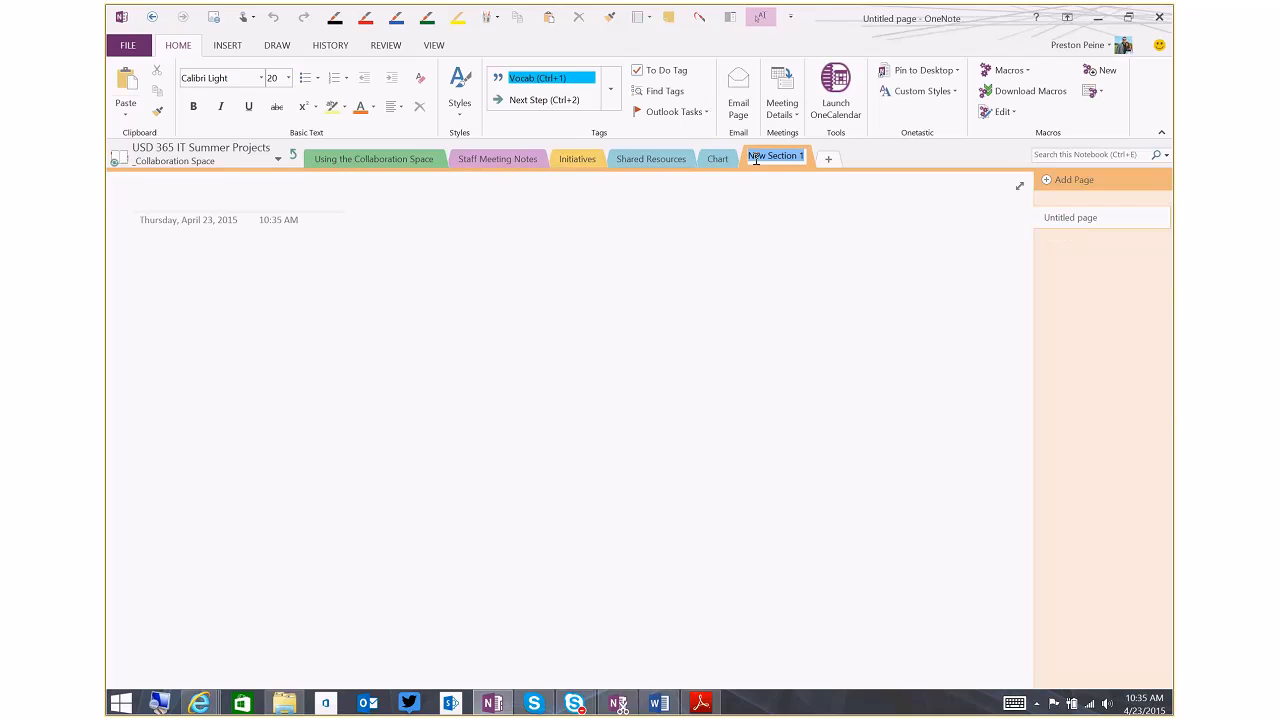
type("Backch")
key("BackSpace")
key("BackSpace")
type("Channel")
key("Return")
Handwrite the page title "Notes" with the black pen
left_click(335, 17)
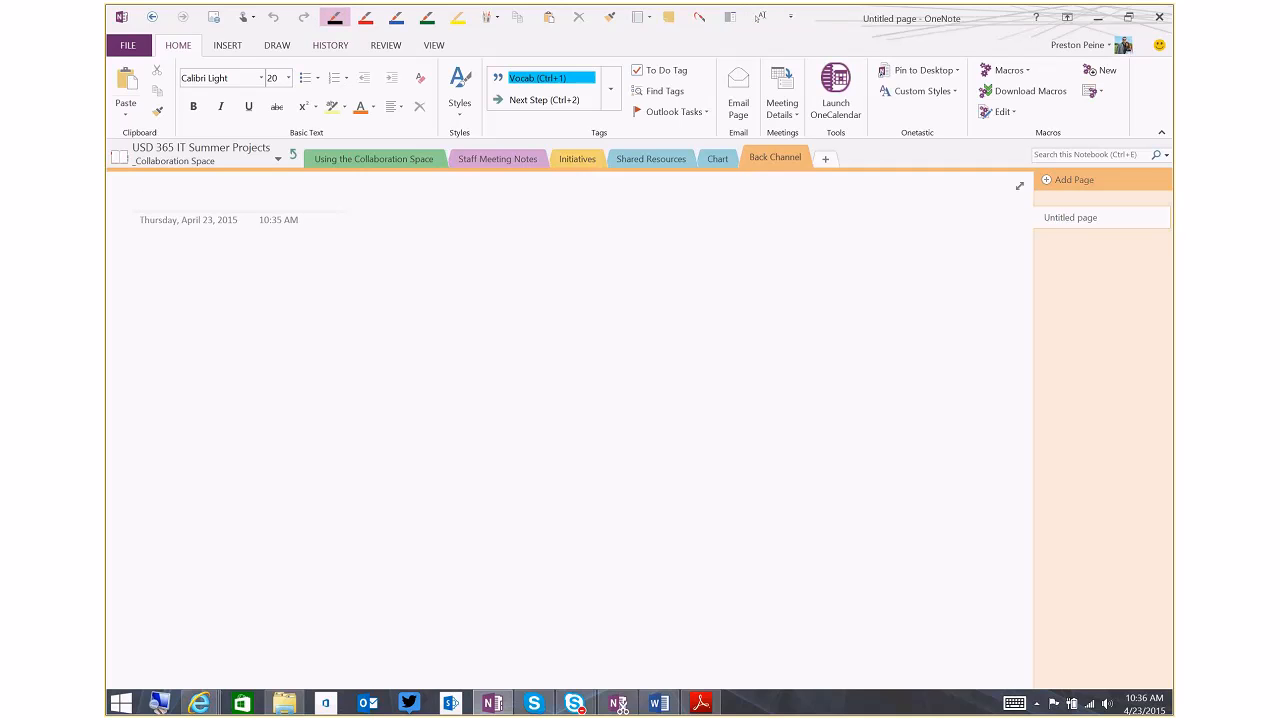
mouse_move(147, 214)
left_mouse_down()
mouse_move(182, 184)
mouse_move(197, 200)
left_mouse_up()
mouse_move(217, 184)
left_mouse_down()
mouse_move(213, 210)
mouse_move(223, 195)
left_mouse_up()
left_click_drag(225, 203, 249, 209)
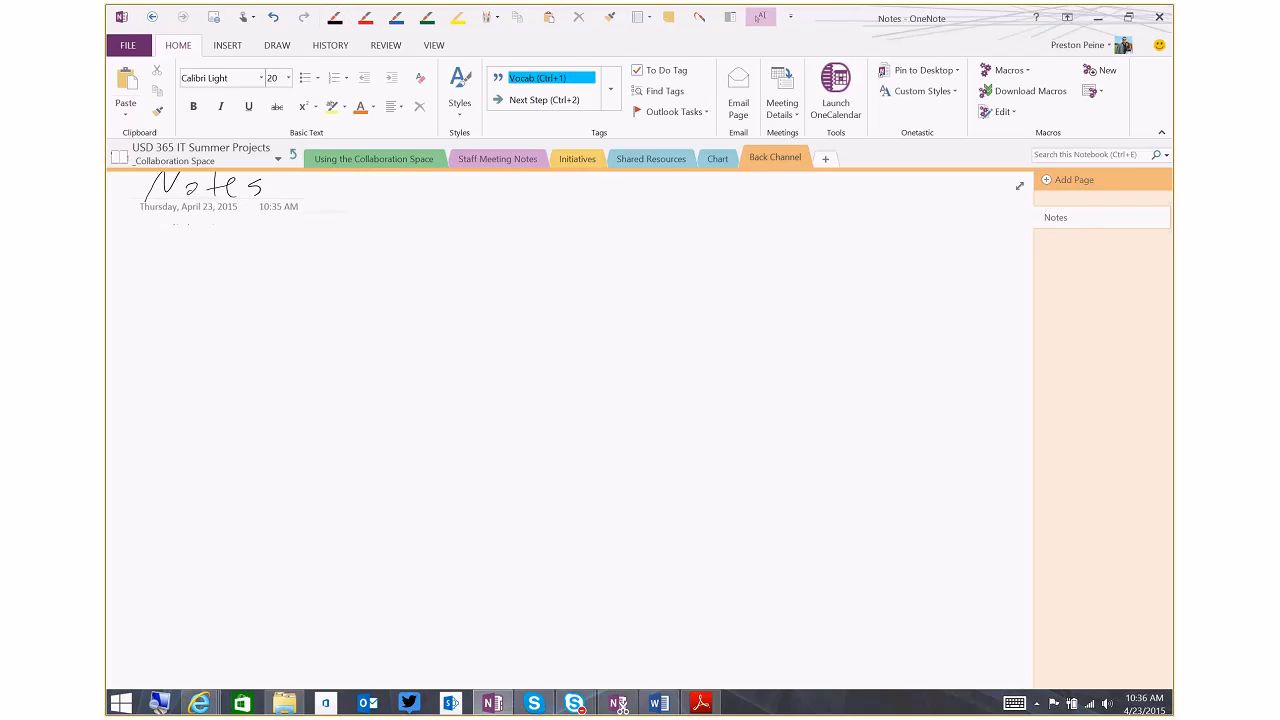
Handwrite the presenter's first name below the page title, and draw an arrow with a line pointing up to it
mouse_move(172, 311)
left_mouse_down()
mouse_move(180, 285)
mouse_move(249, 296)
left_mouse_up()
left_click_drag(268, 276, 252, 298)
left_click_drag(283, 258, 279, 290)
left_click_drag(274, 278, 318, 284)
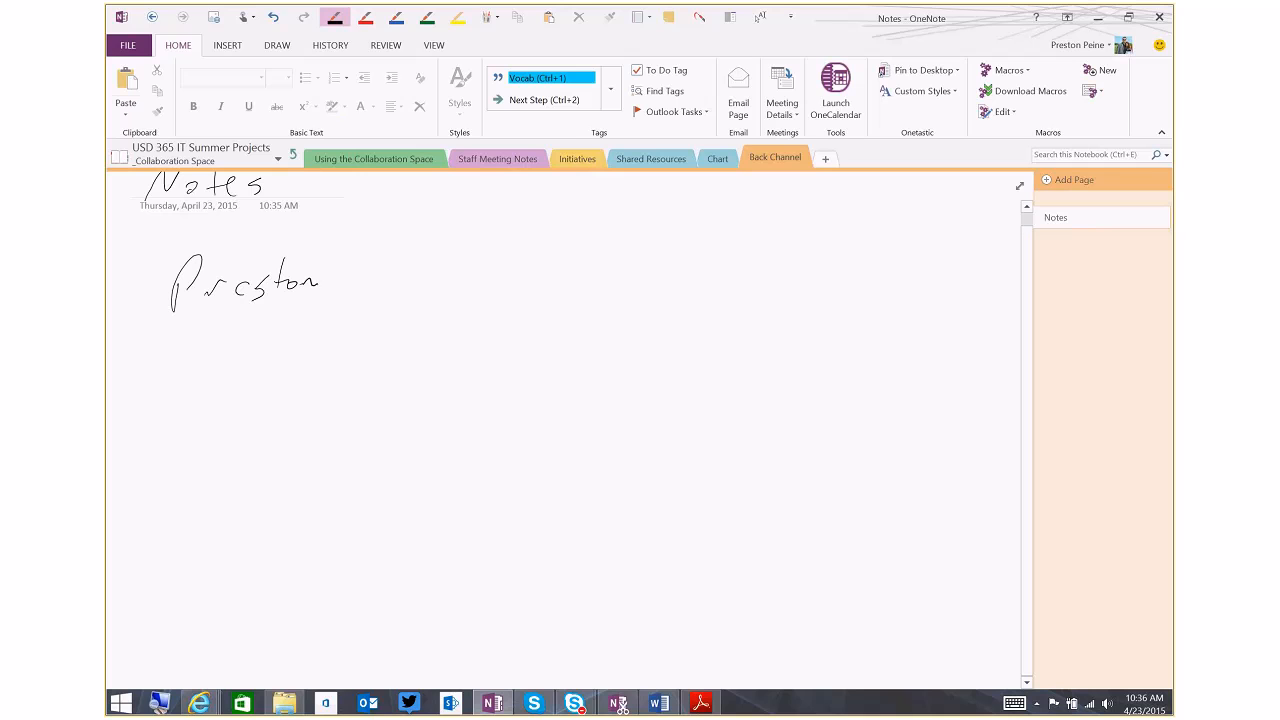
left_click_drag(237, 289, 253, 284)
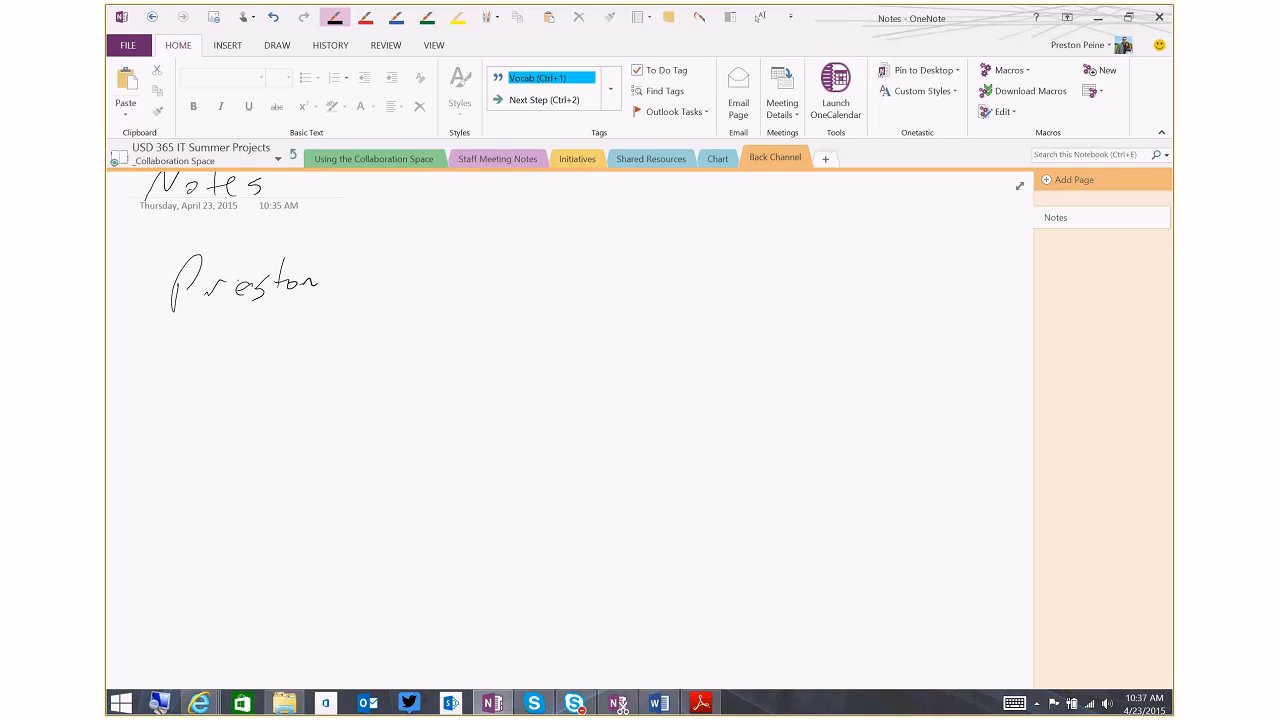
mouse_move(283, 355)
left_mouse_down()
mouse_move(253, 308)
mouse_move(434, 343)
left_mouse_up()
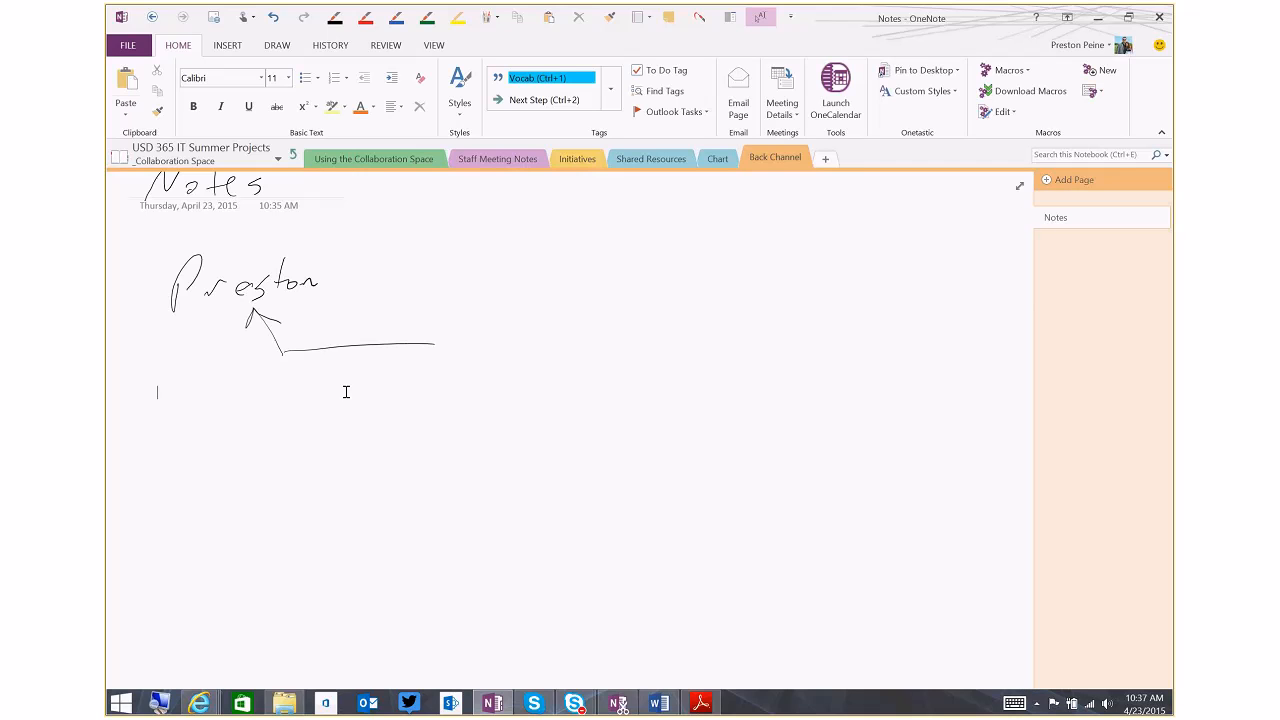
Enter "Action Items" below the handwritten arrow and apply a heading style to it
type("Action Items")
key("Return")
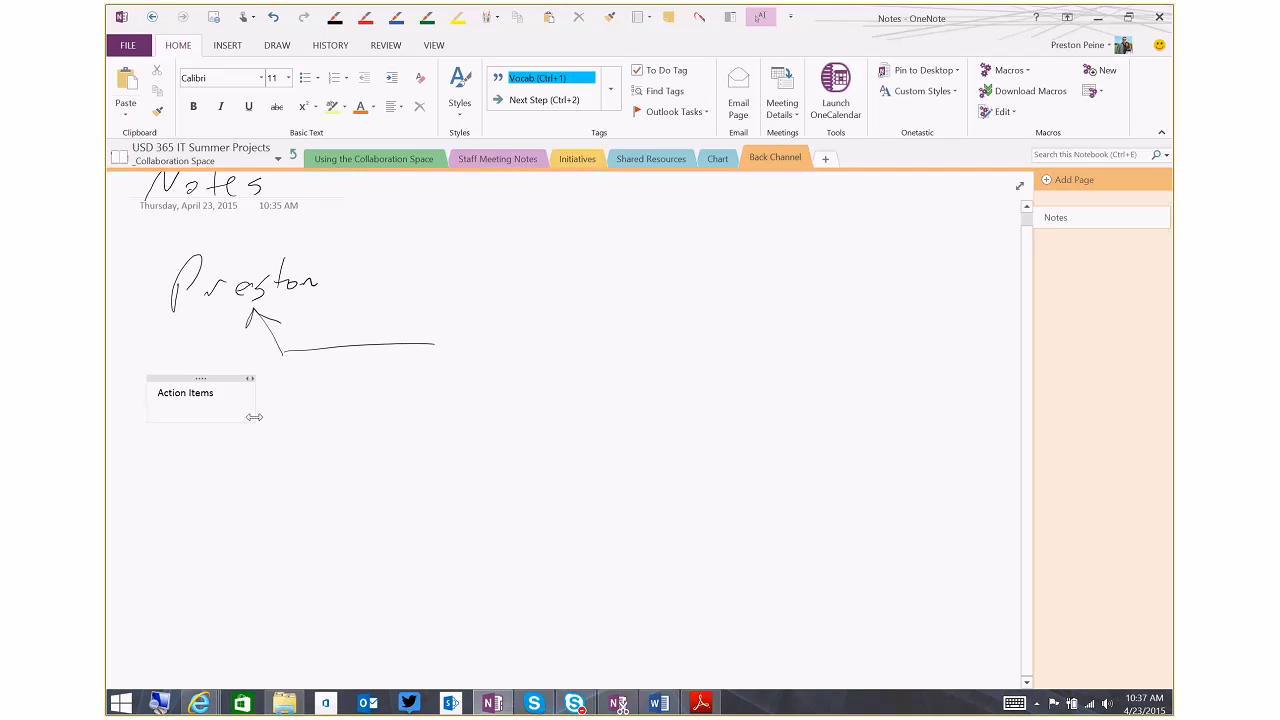
key("BackSpace")
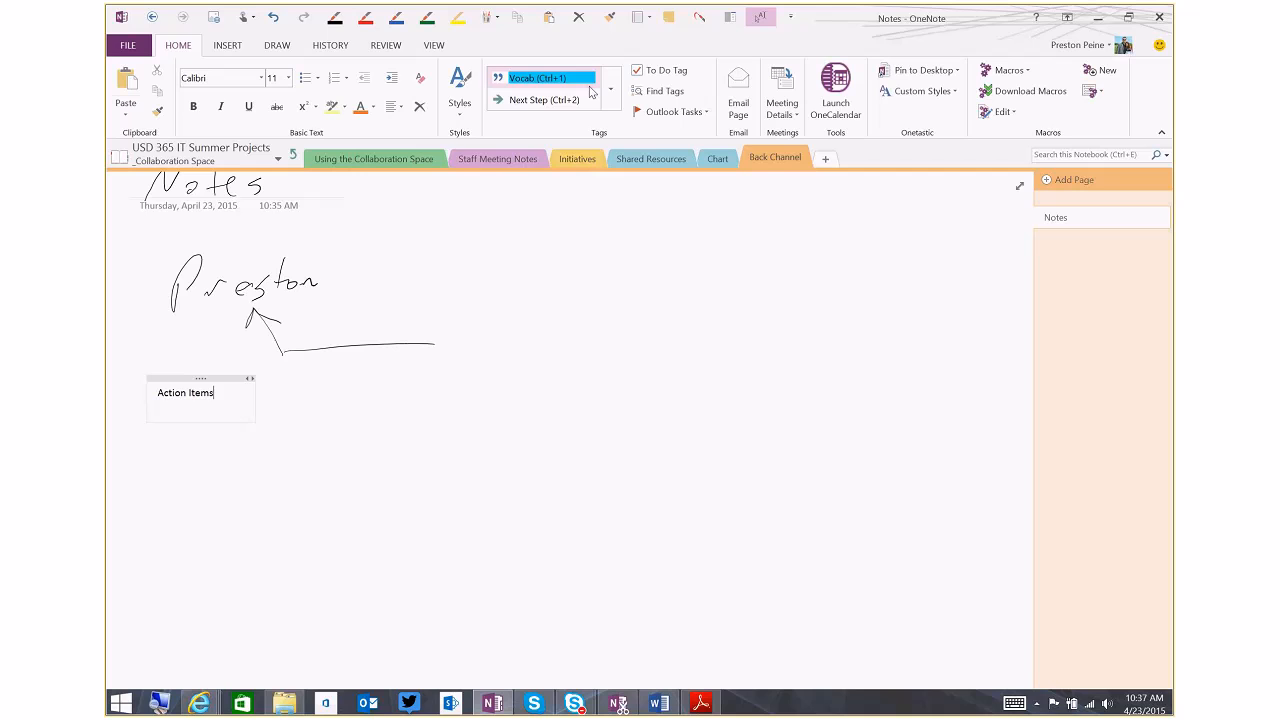
left_click(459, 95)
left_click(462, 139)
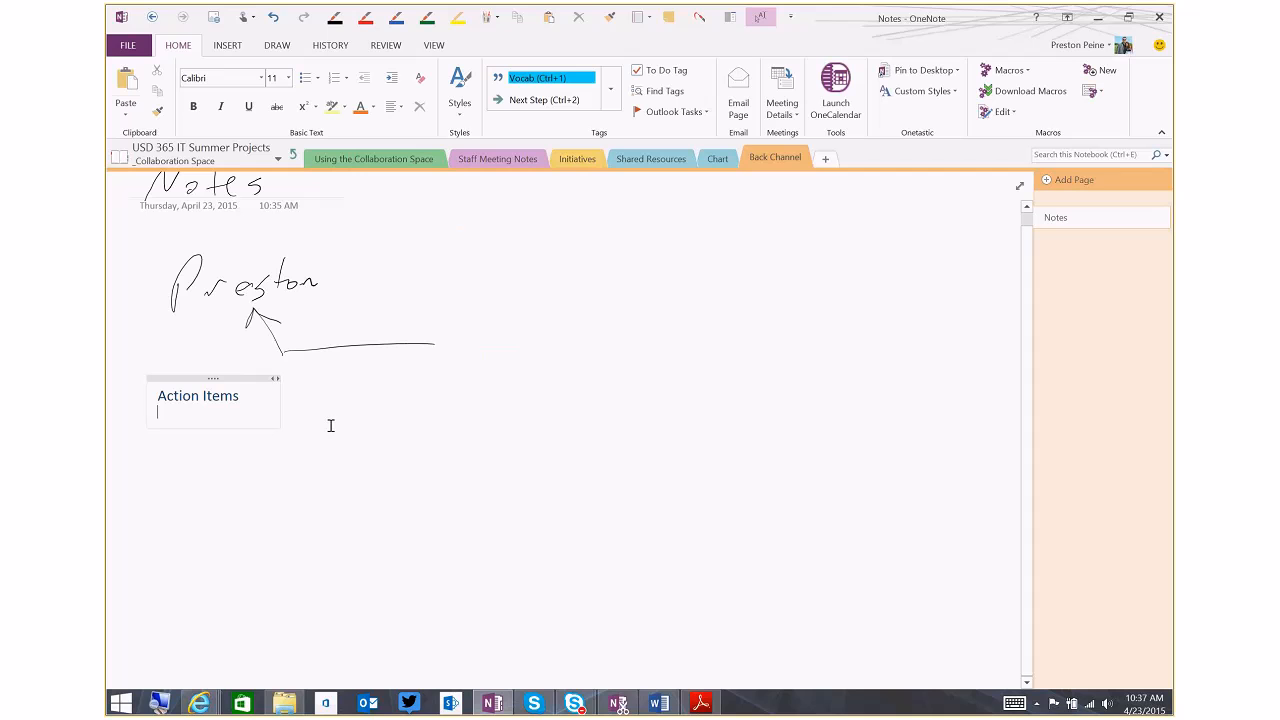
List "Get Quote", "Submit for Board Approval by 5/12" and "Diagram" on separate lines under the Action Items heading
type("Get Quote")
key("Return")
type("Sumb")
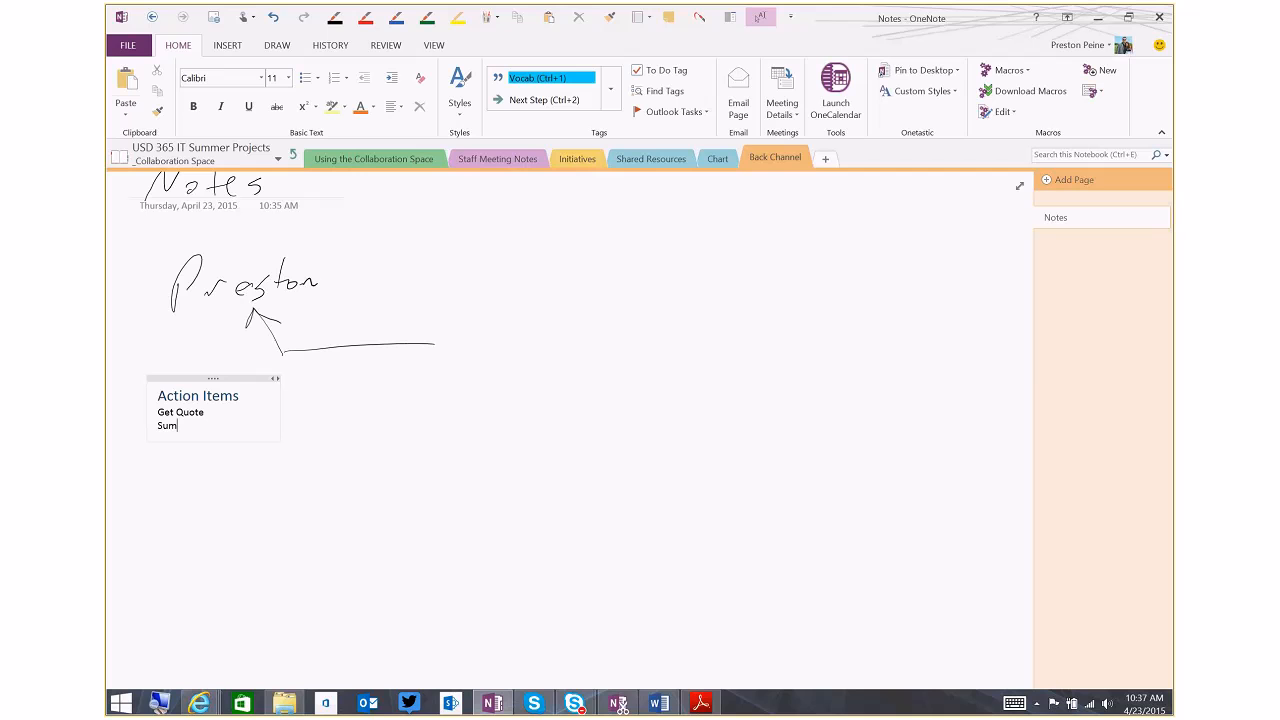
key("BackSpace")
key("BackSpace")
type("bmit for Board Approval ")
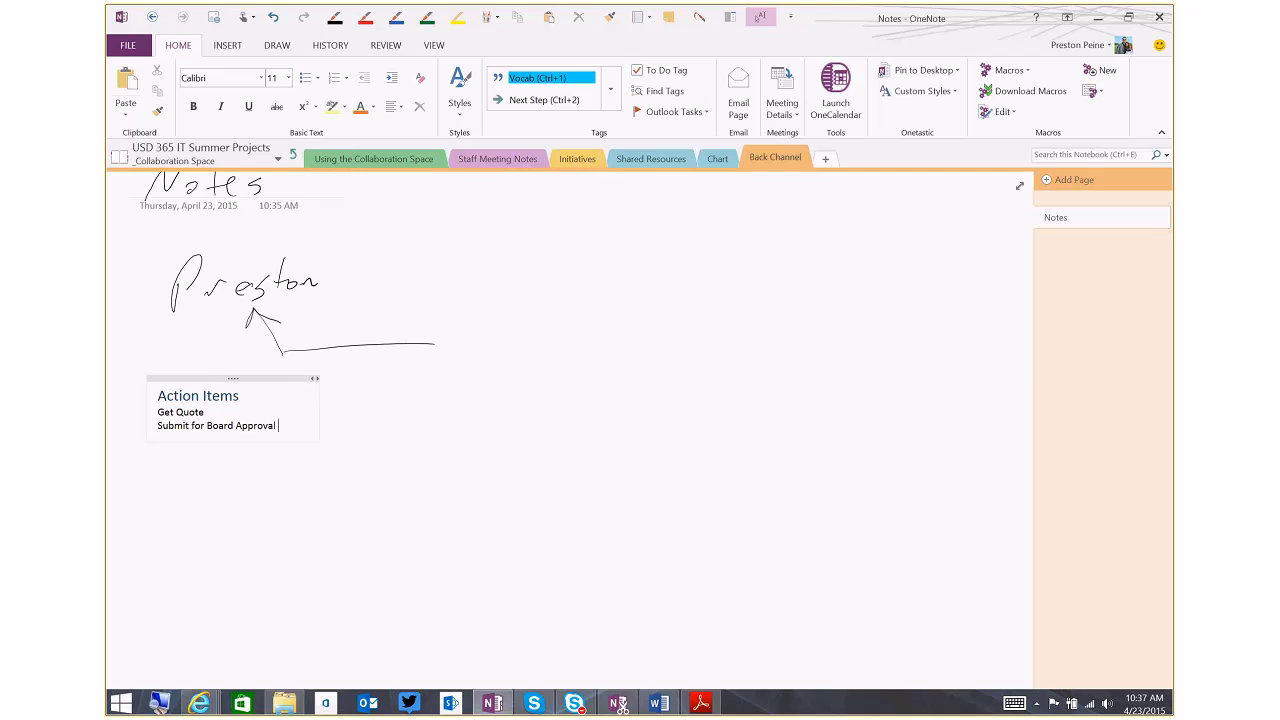
type("by 5/12")
key("Return")
type("DDi")
type("agr")
type("am")
left_click(195, 420)
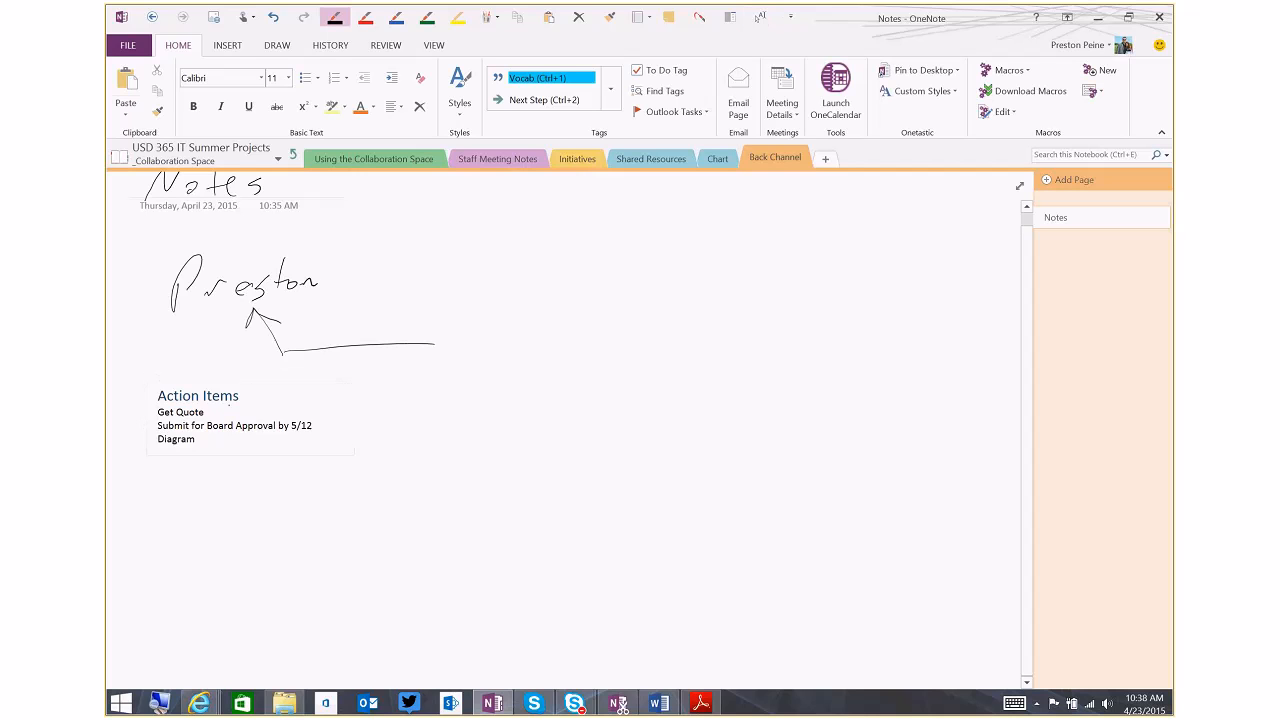
mouse_move(216, 411)
left_mouse_down()
mouse_move(282, 383)
mouse_move(352, 377)
left_mouse_up()
left_click_drag(357, 375, 372, 369)
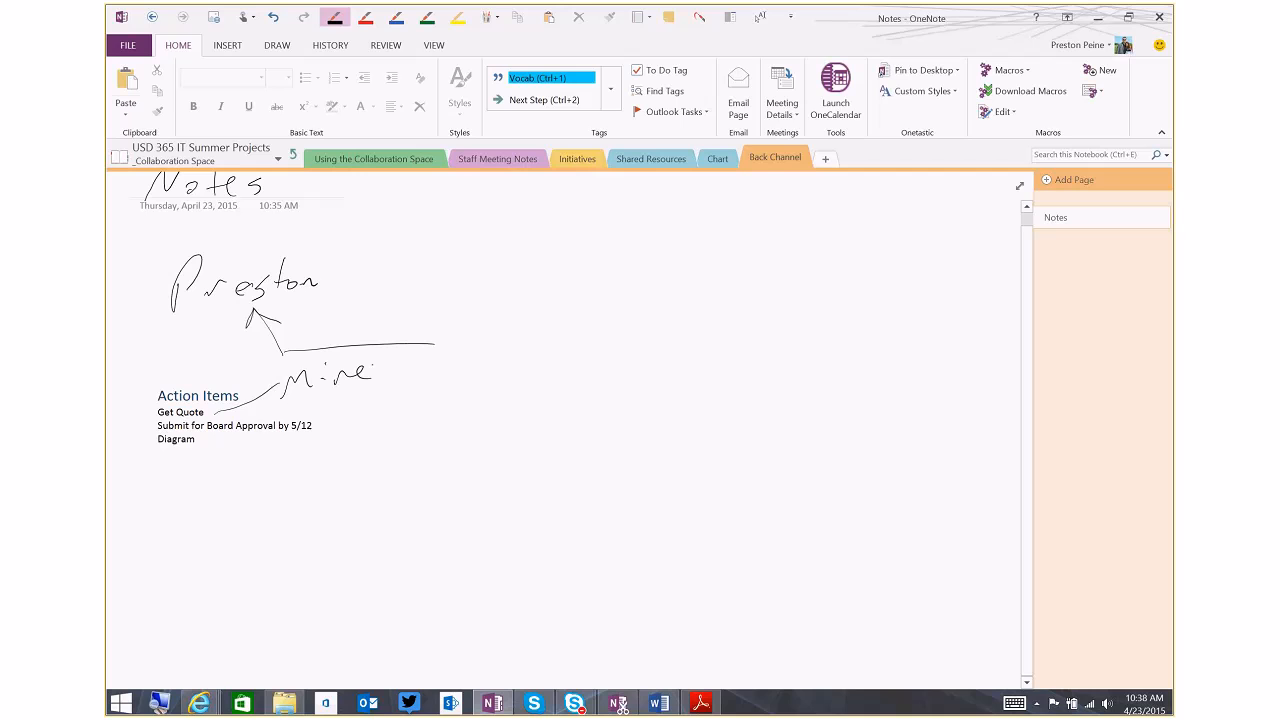
key("ctrl+z")
key("ctrl+z")
key("ctrl+z")
key("ctrl+z")
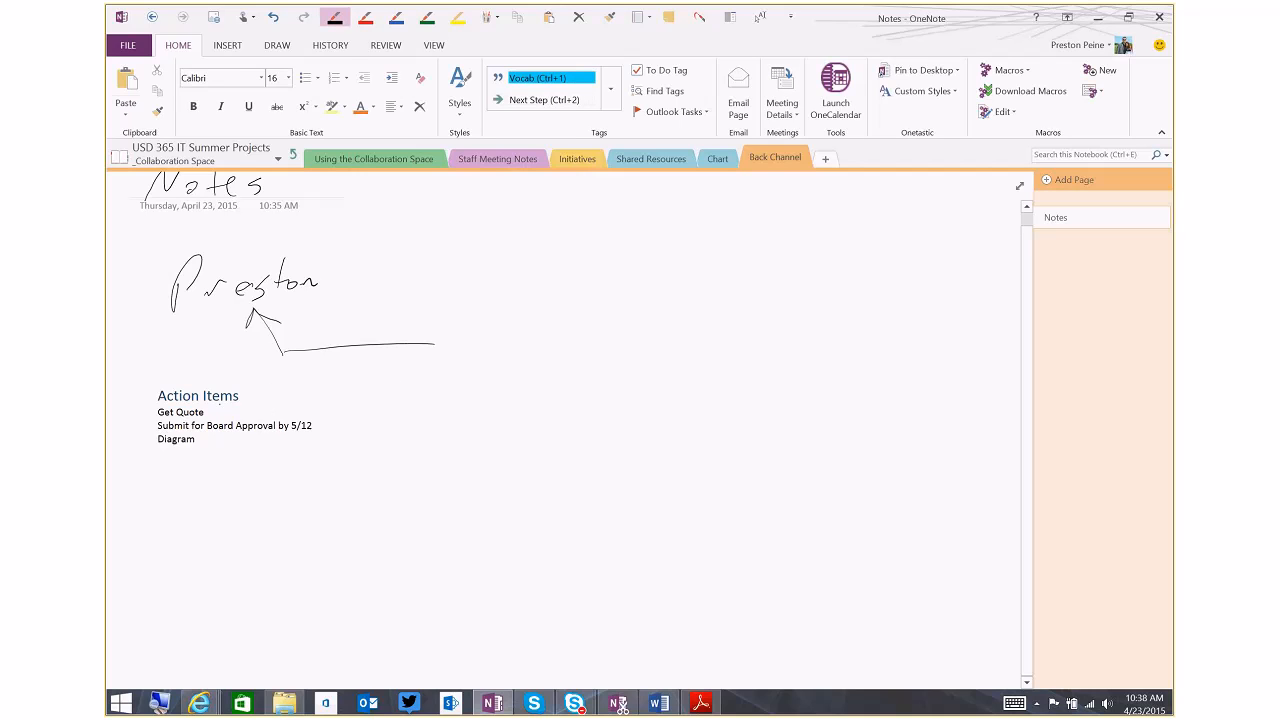
Handwrite the responsible staff member's initials beside each of the three action items
left_click_drag(215, 408, 230, 407)
left_click_drag(222, 408, 221, 417)
left_click_drag(246, 406, 246, 416)
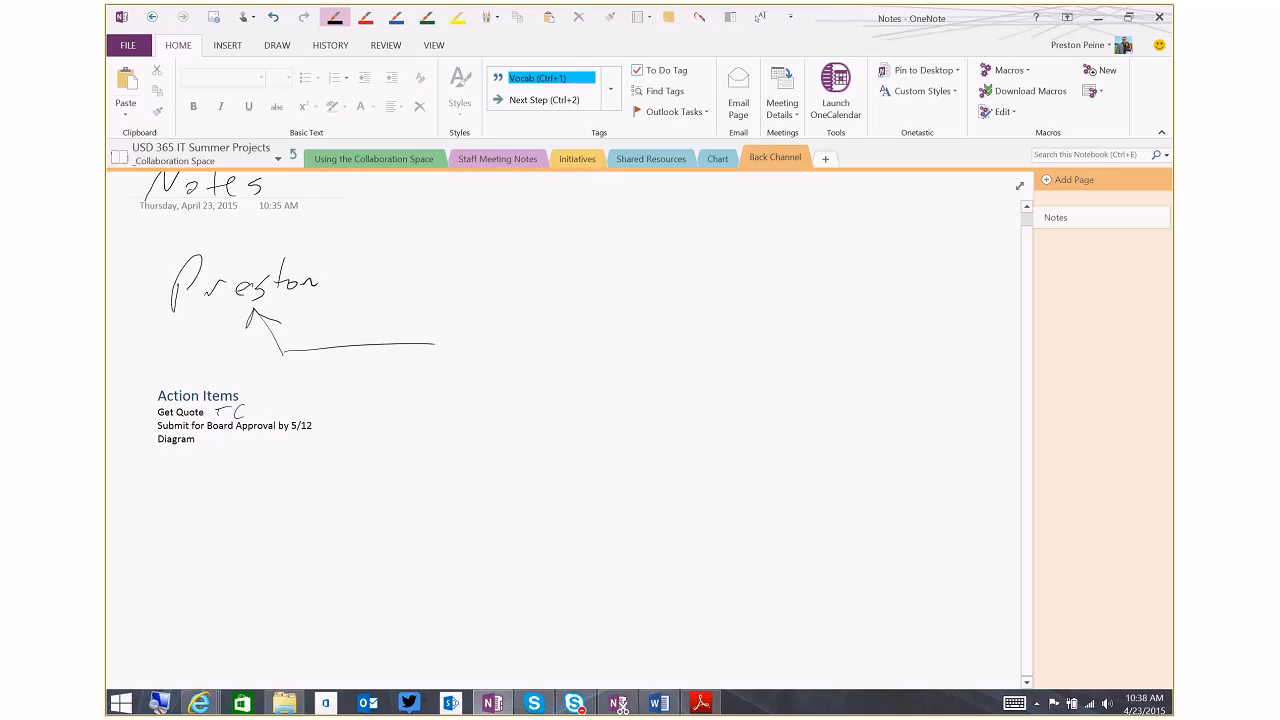
left_click_drag(329, 418, 329, 437)
left_click_drag(330, 415, 356, 432)
left_click_drag(358, 408, 365, 420)
mouse_move(214, 438)
left_mouse_down()
mouse_move(207, 452)
mouse_move(228, 436)
left_mouse_up()
left_click_drag(238, 435, 238, 449)
Tag the Get Quote, Submit for Board Approval and Diagram lines as To Do
left_click(217, 430)
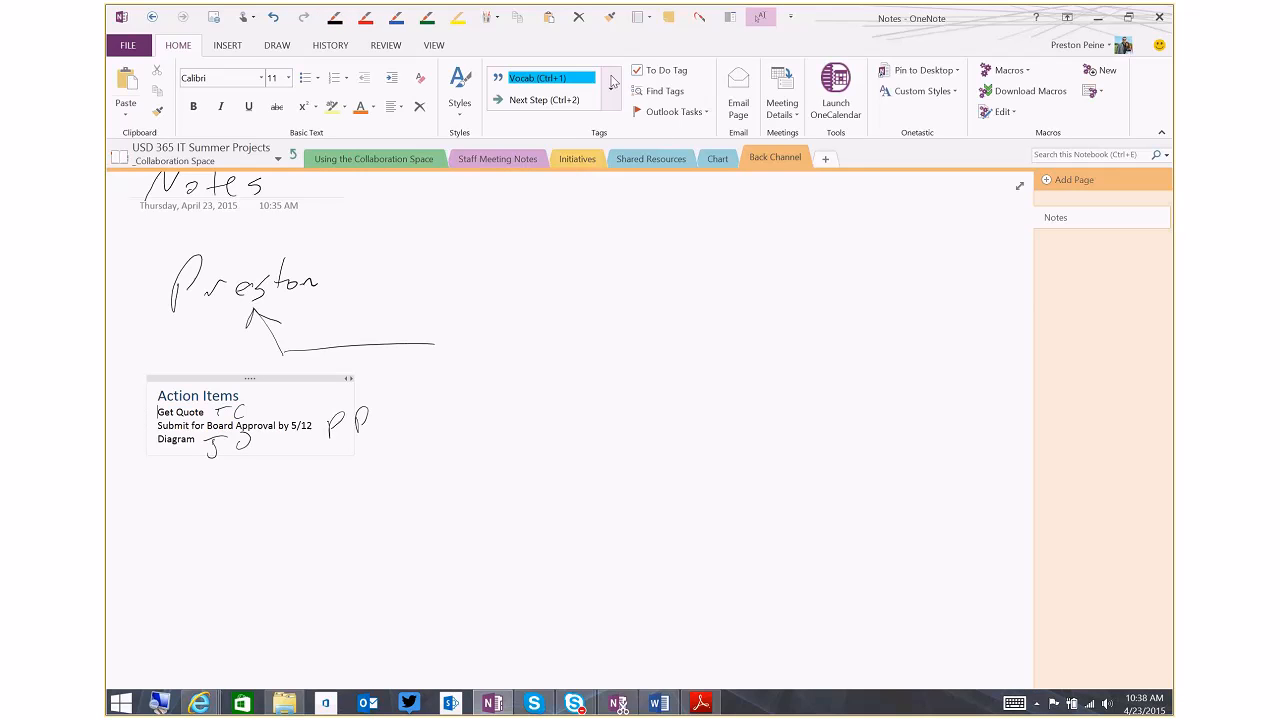
left_click(673, 78)
left_click(170, 425)
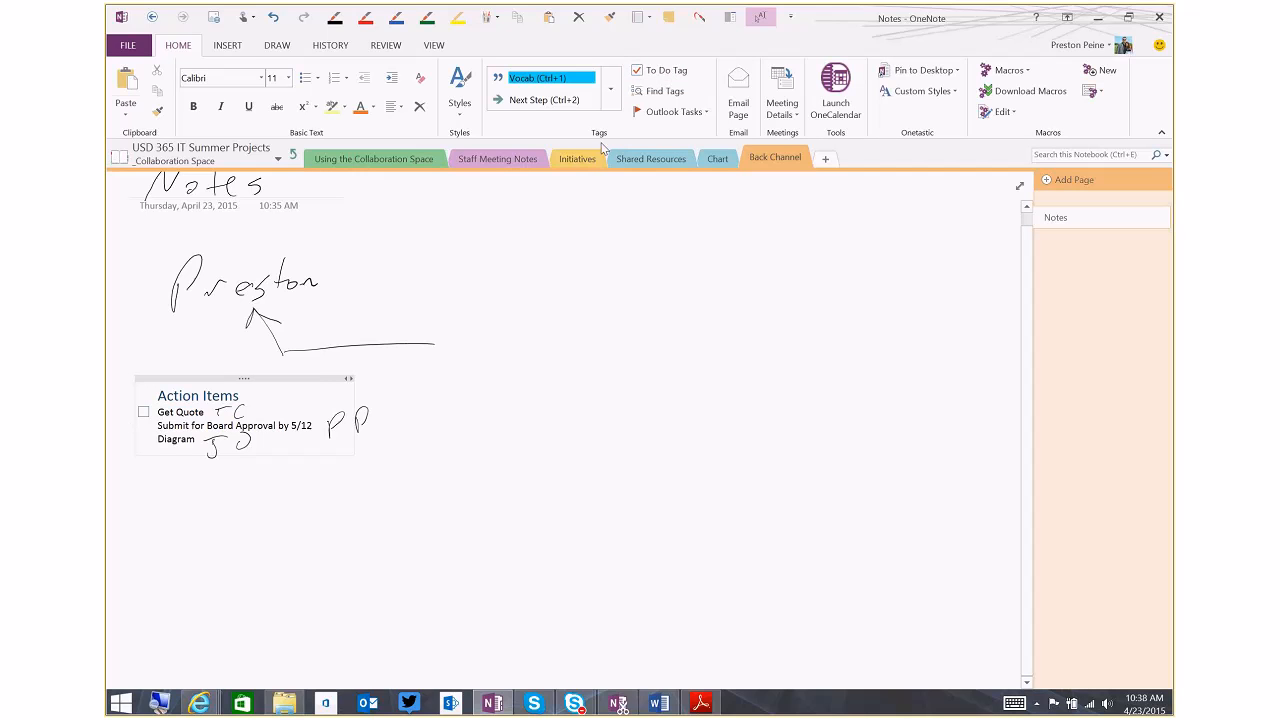
left_click(662, 70)
left_click(160, 439)
left_click(679, 72)
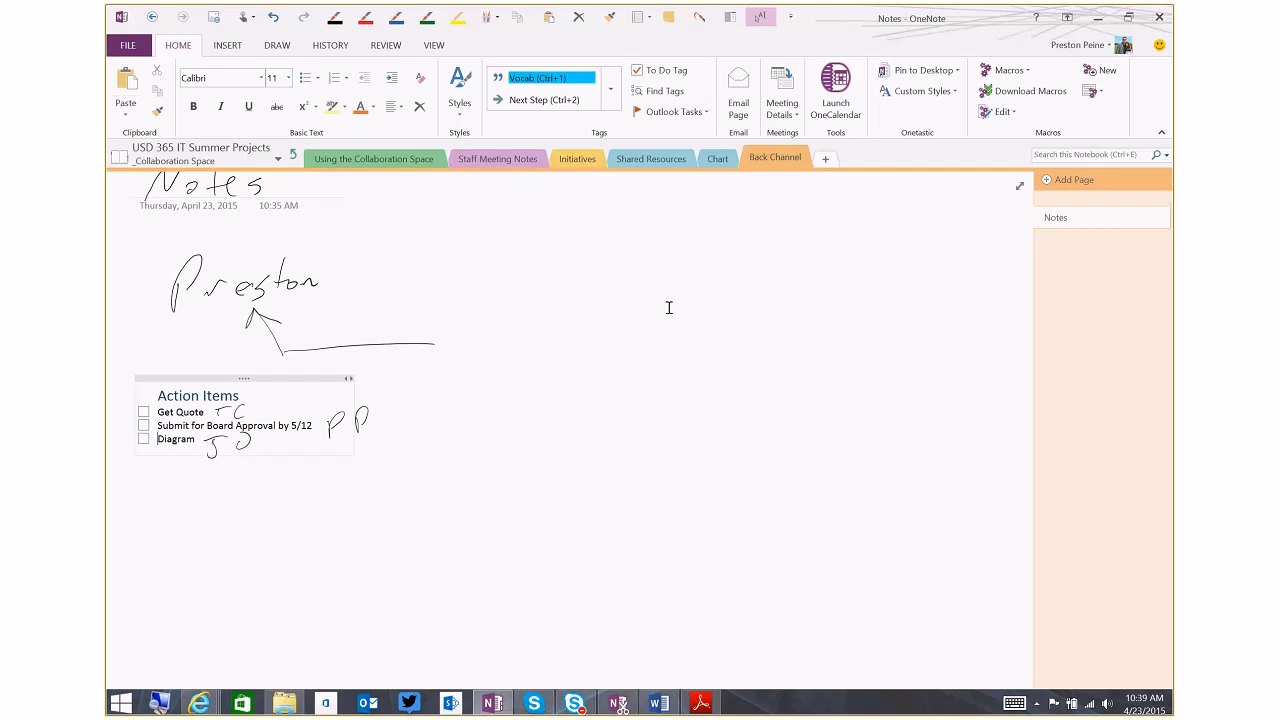
List the tagged notes in a summary and jump from it to the Submit for Board Approval, Get Quote and Diagram items
left_click(657, 95)
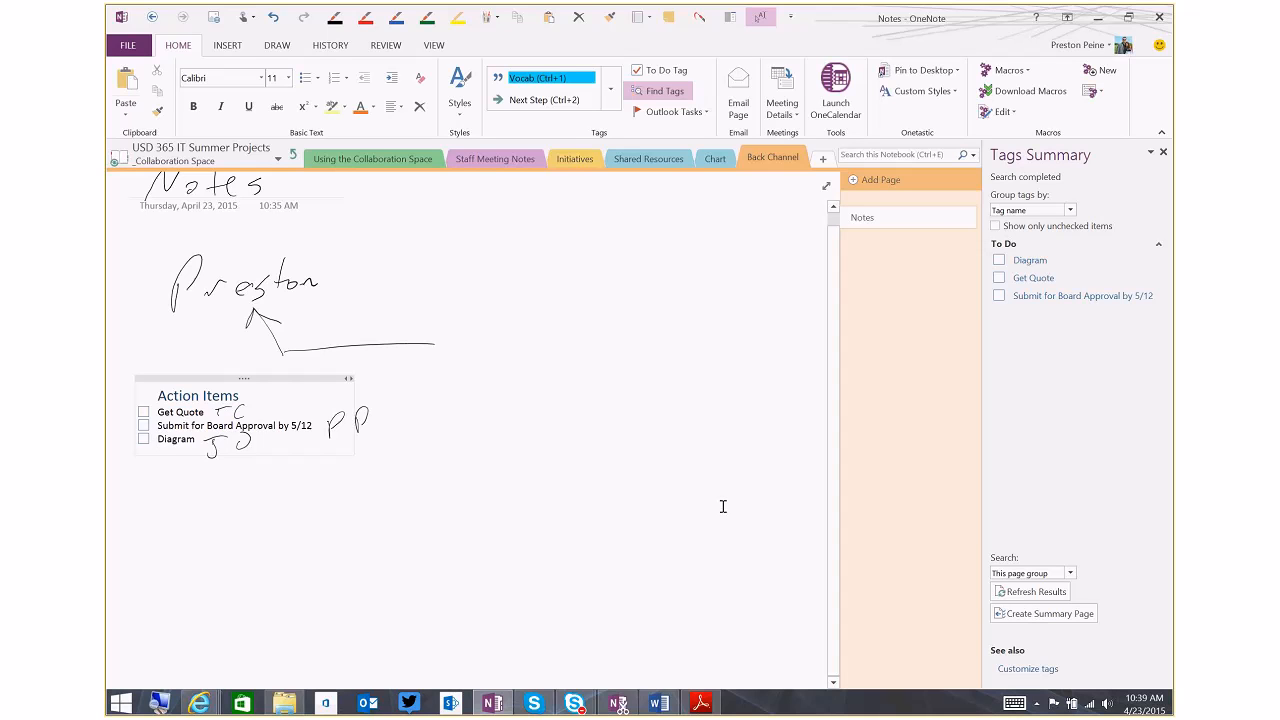
left_click(1047, 297)
left_click(1040, 280)
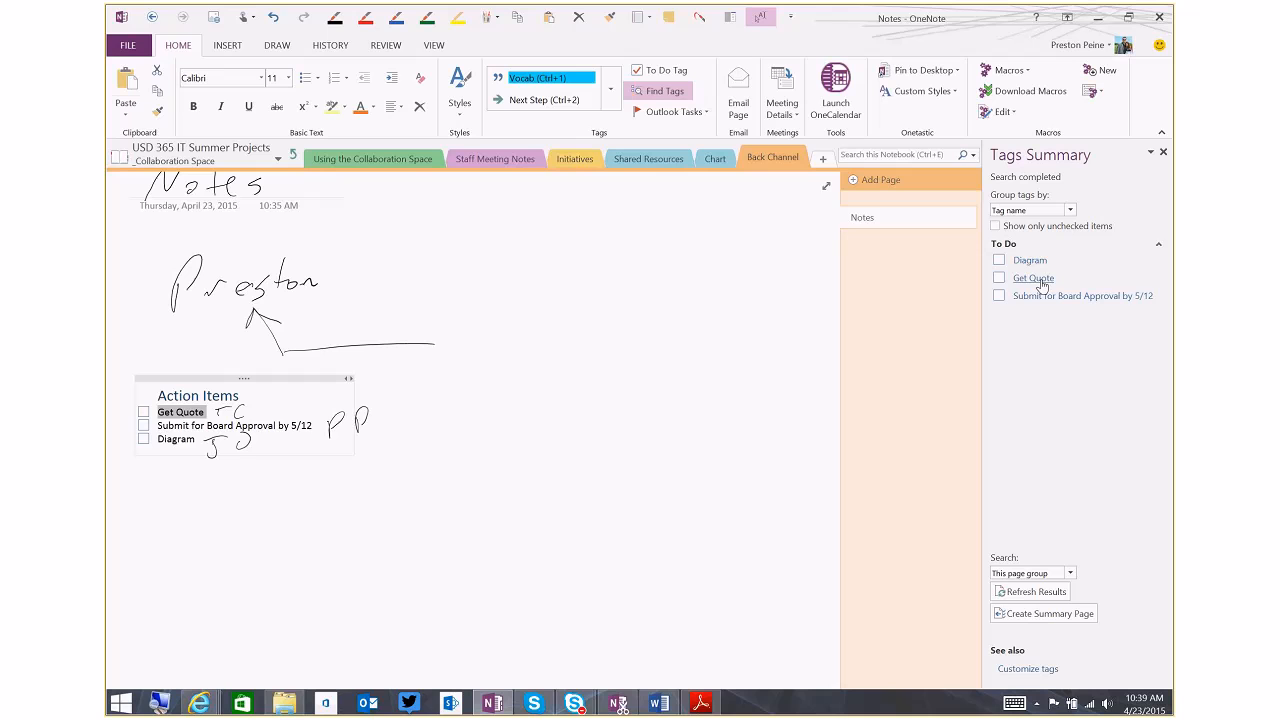
left_click(1032, 261)
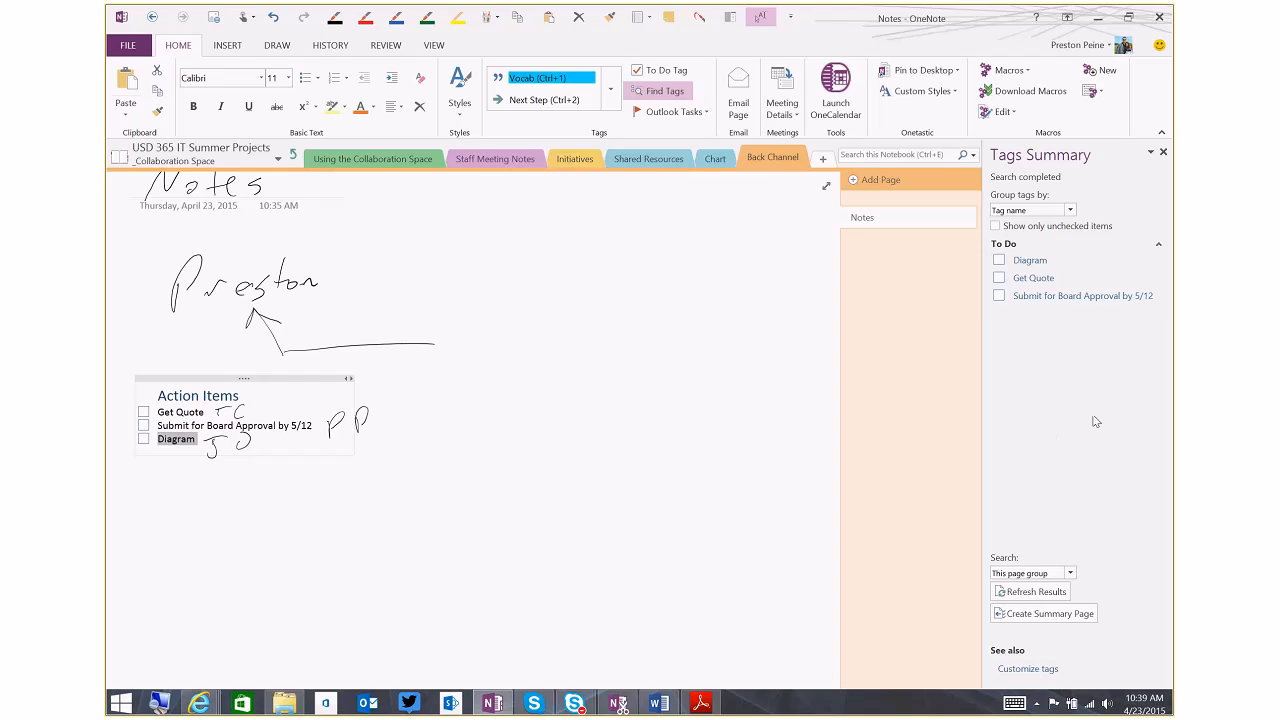
Widen the tag search to this section and to this notebook, and review the listed tags
left_click(1070, 573)
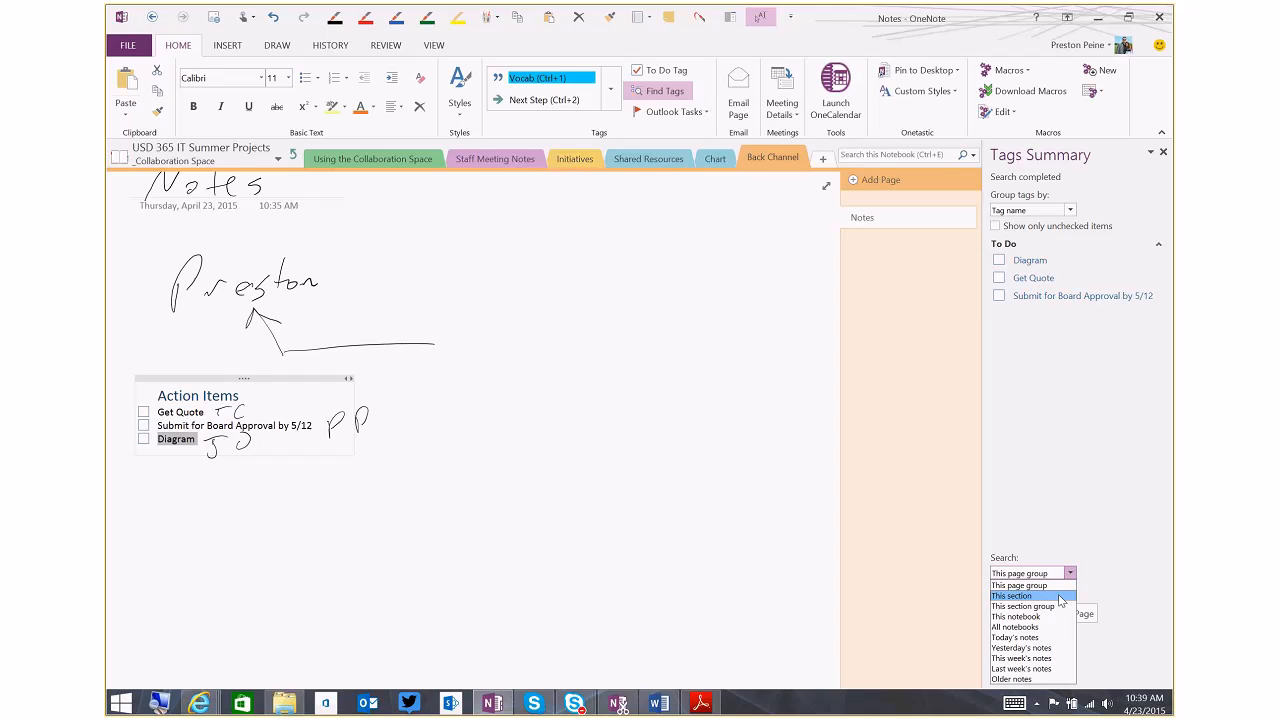
left_click(1060, 596)
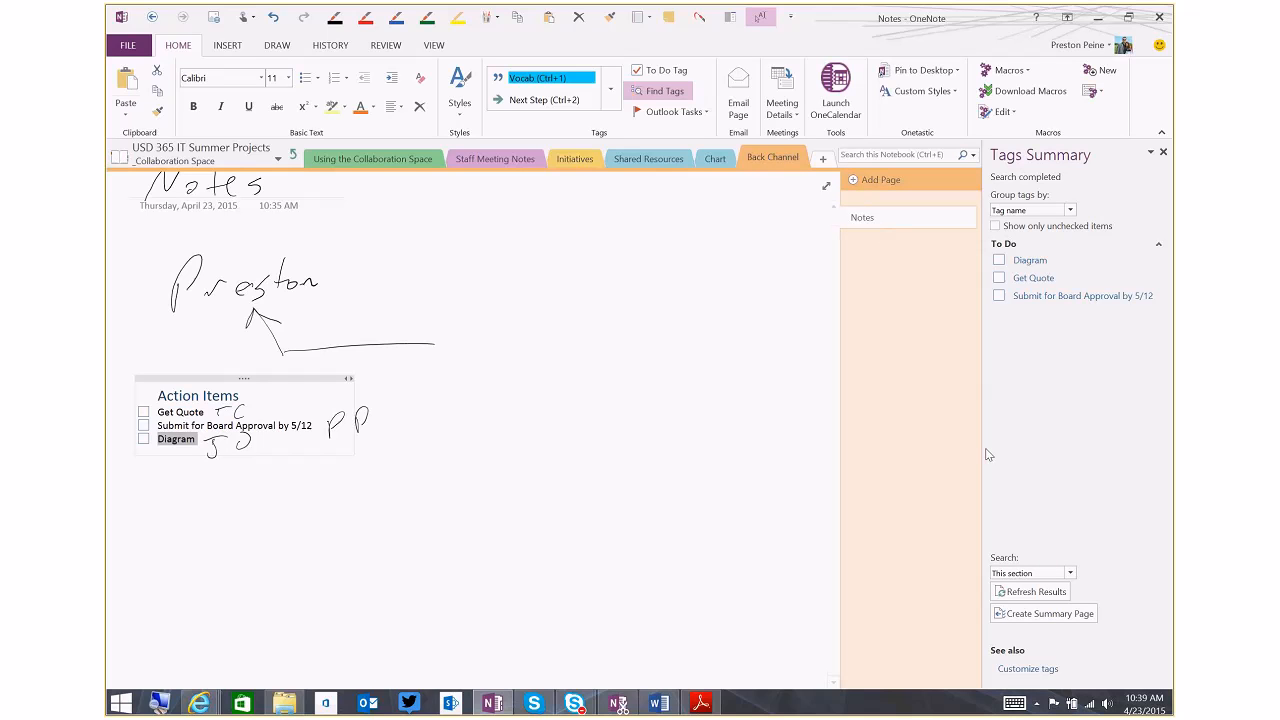
left_click(1069, 573)
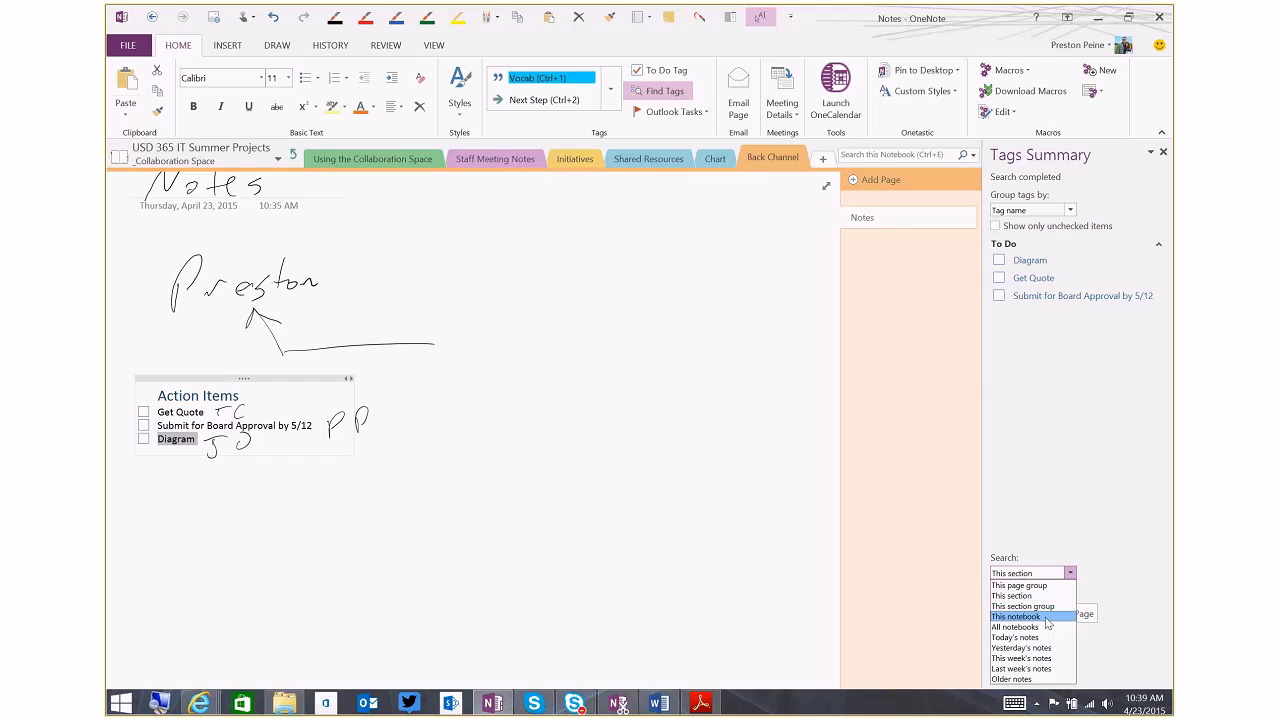
left_click(1045, 616)
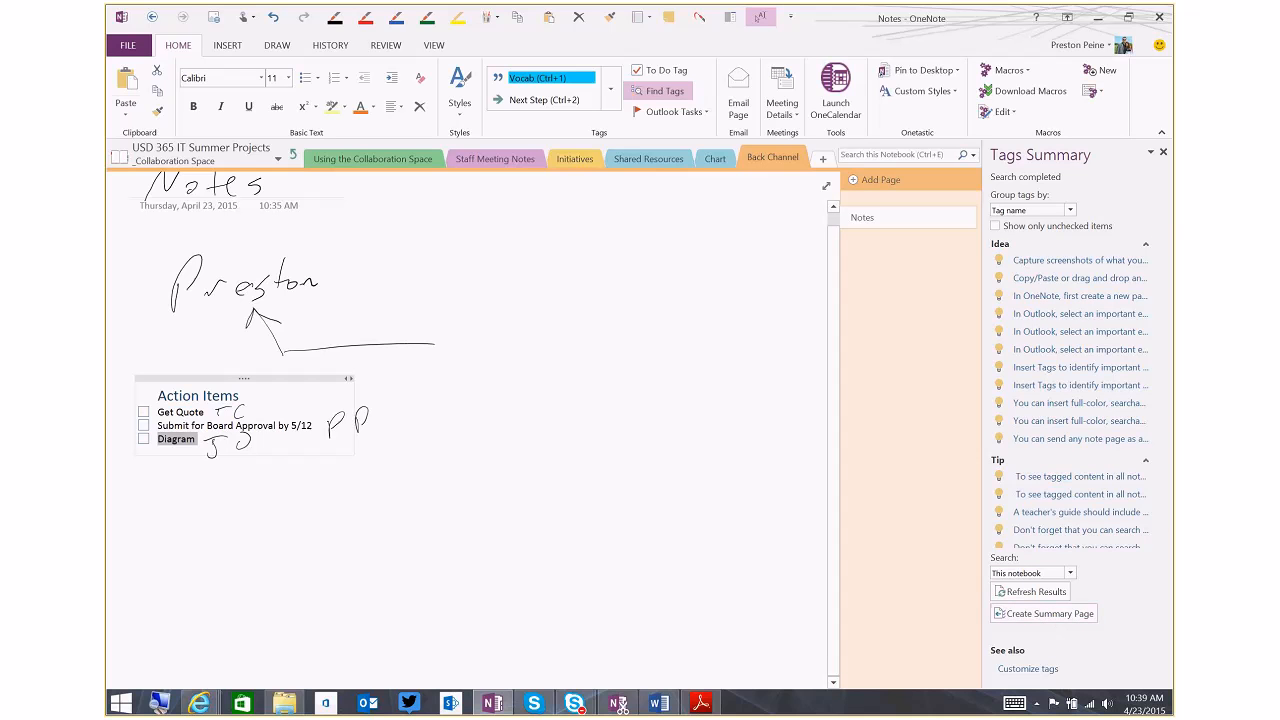
scroll(1167, 385, "down", 2)
scroll(1158, 432, "down", 1)
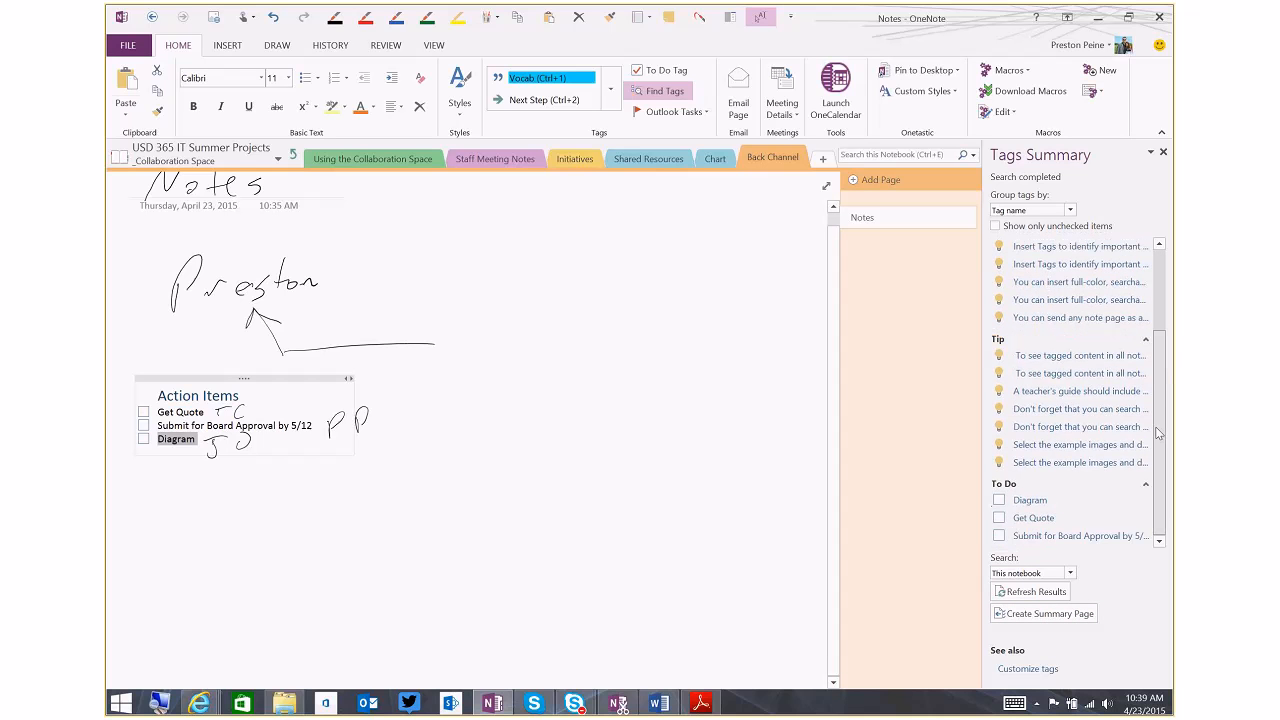
scroll(1158, 432, "up", 2)
scroll(1158, 432, "down", 2)
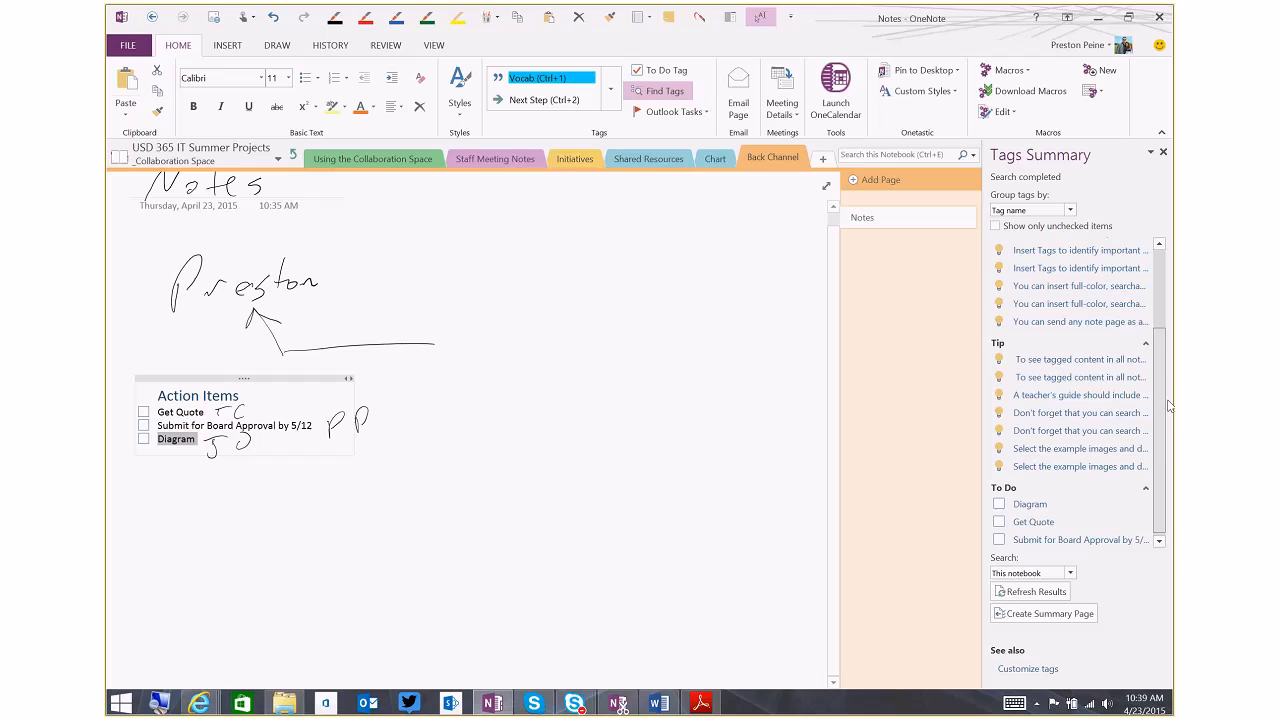
Search the tags in today's notes and last week's notes, and return the search scope to this page group
left_click(1068, 574)
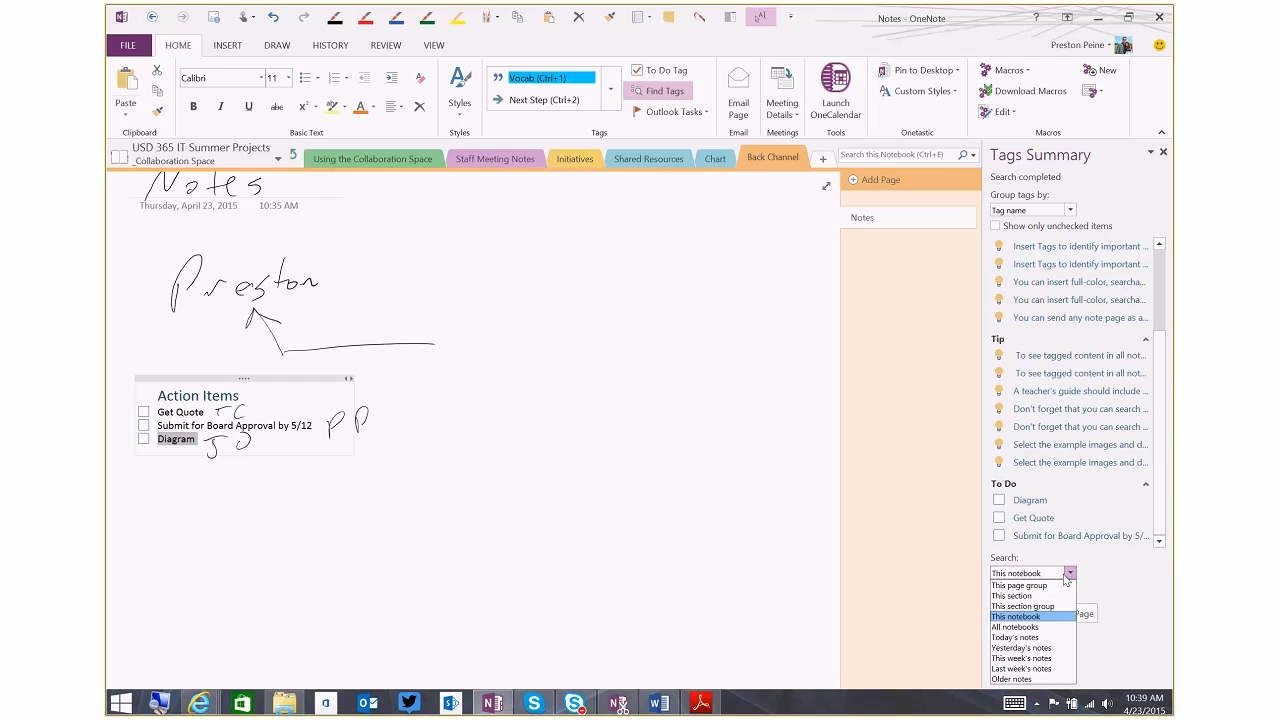
left_click(1040, 640)
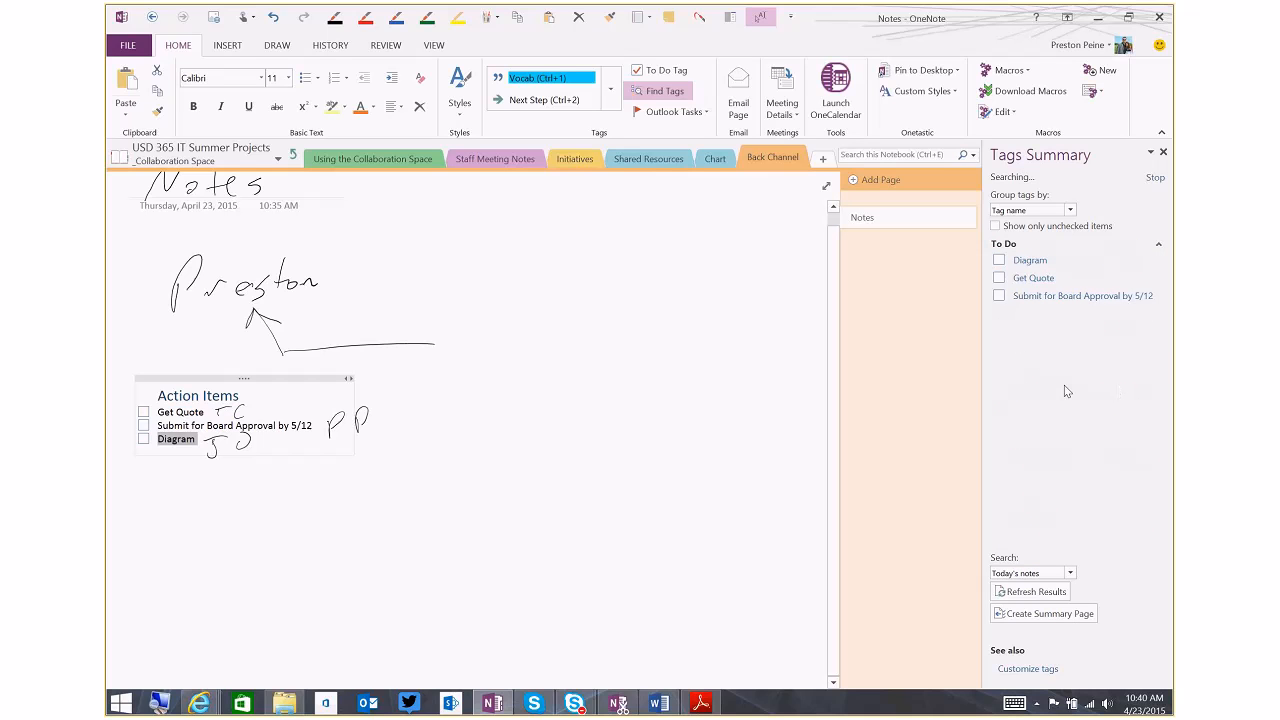
left_click(1072, 574)
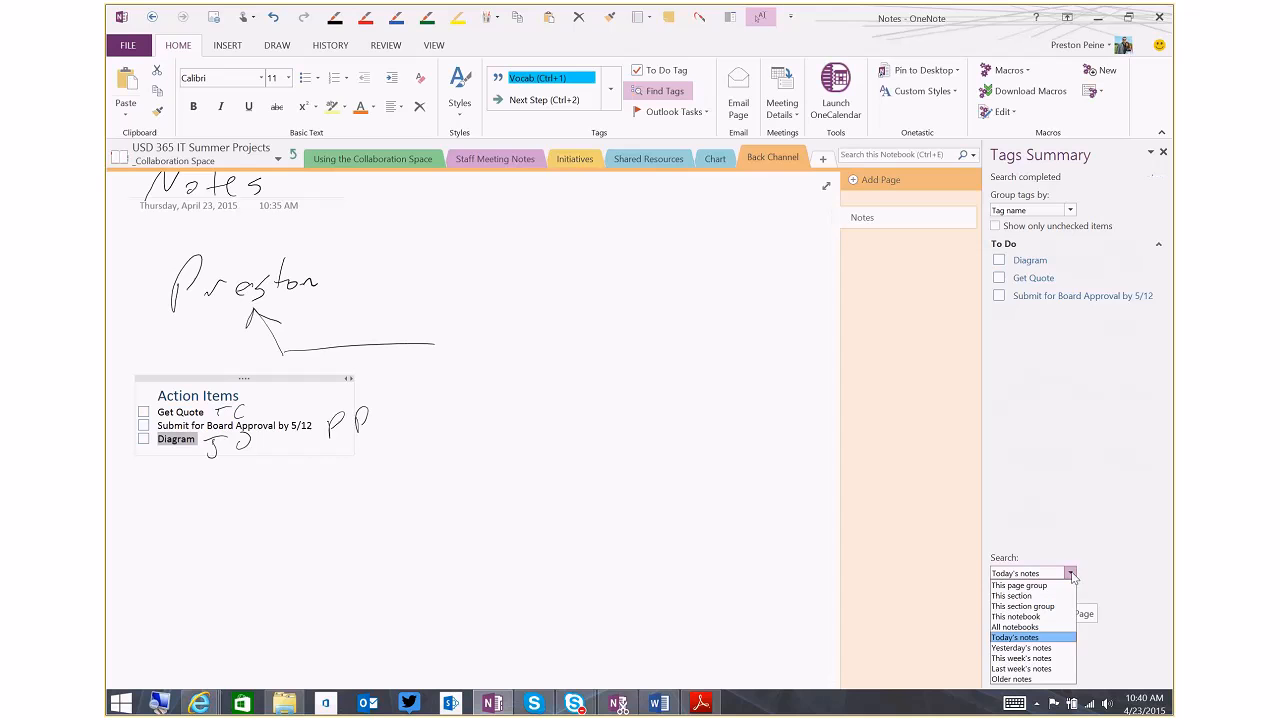
left_click(1036, 669)
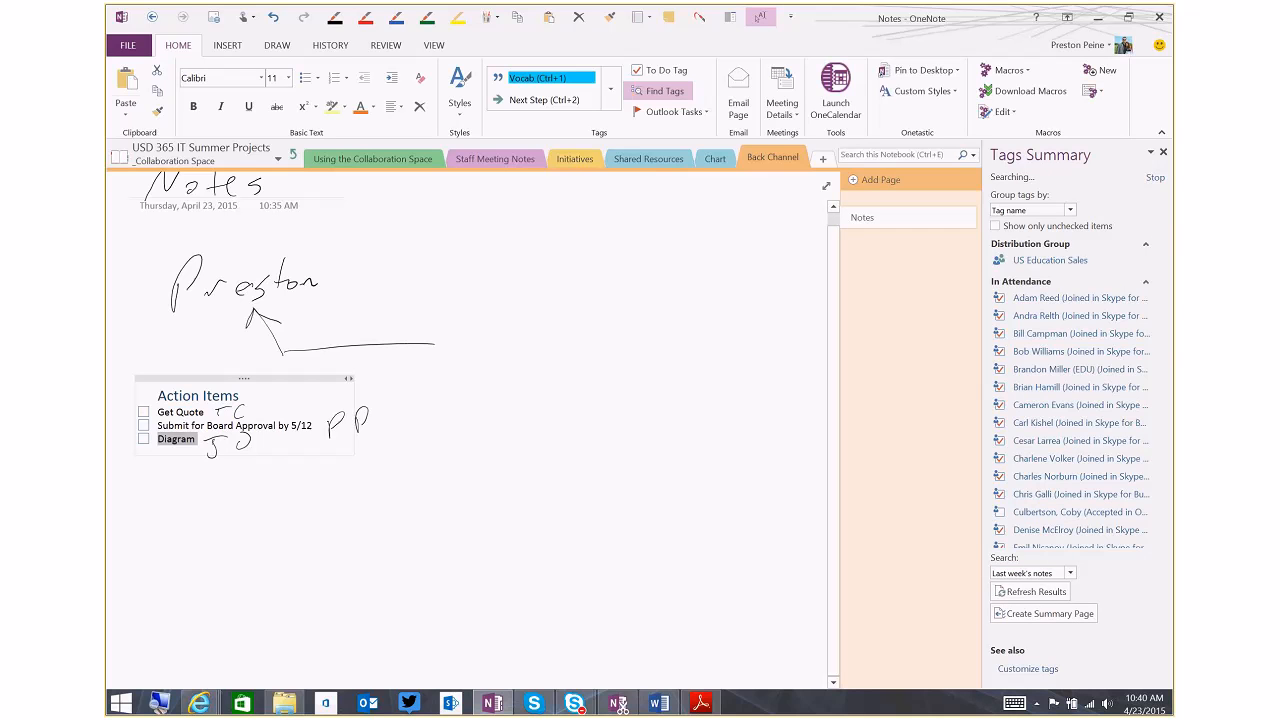
left_click_drag(1155, 338, 1150, 290)
left_click(1070, 573)
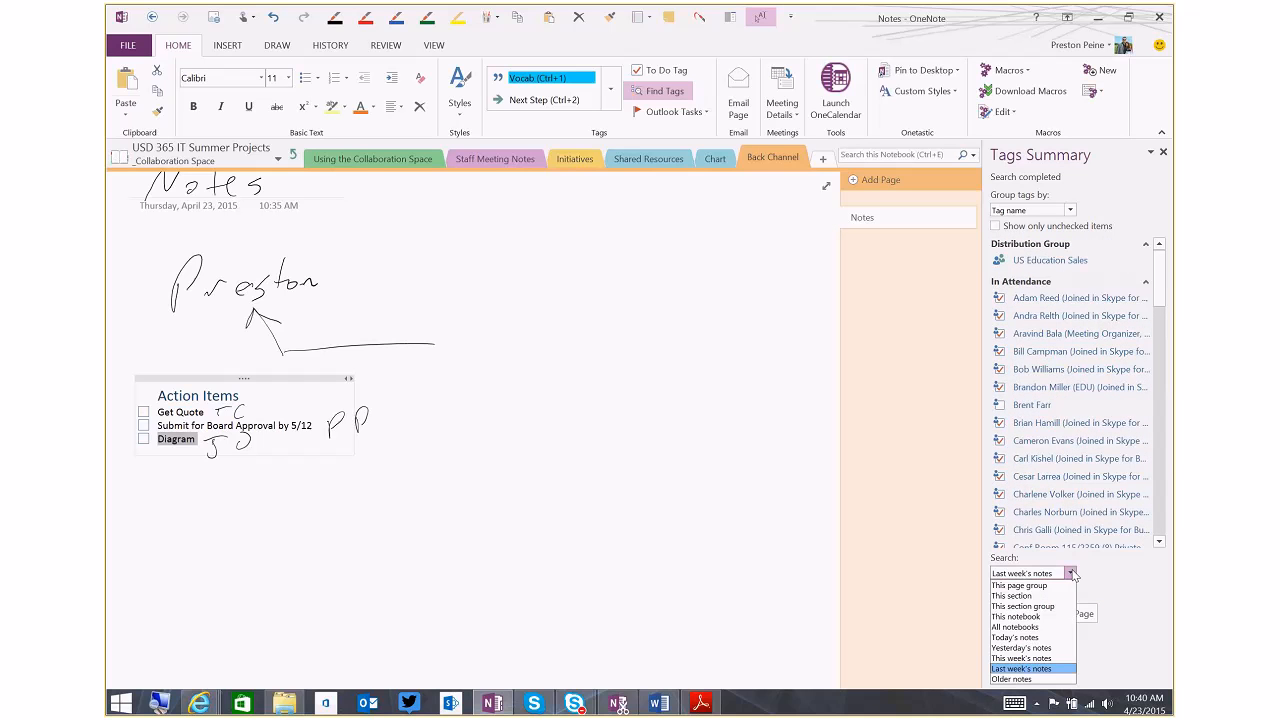
left_click(1048, 586)
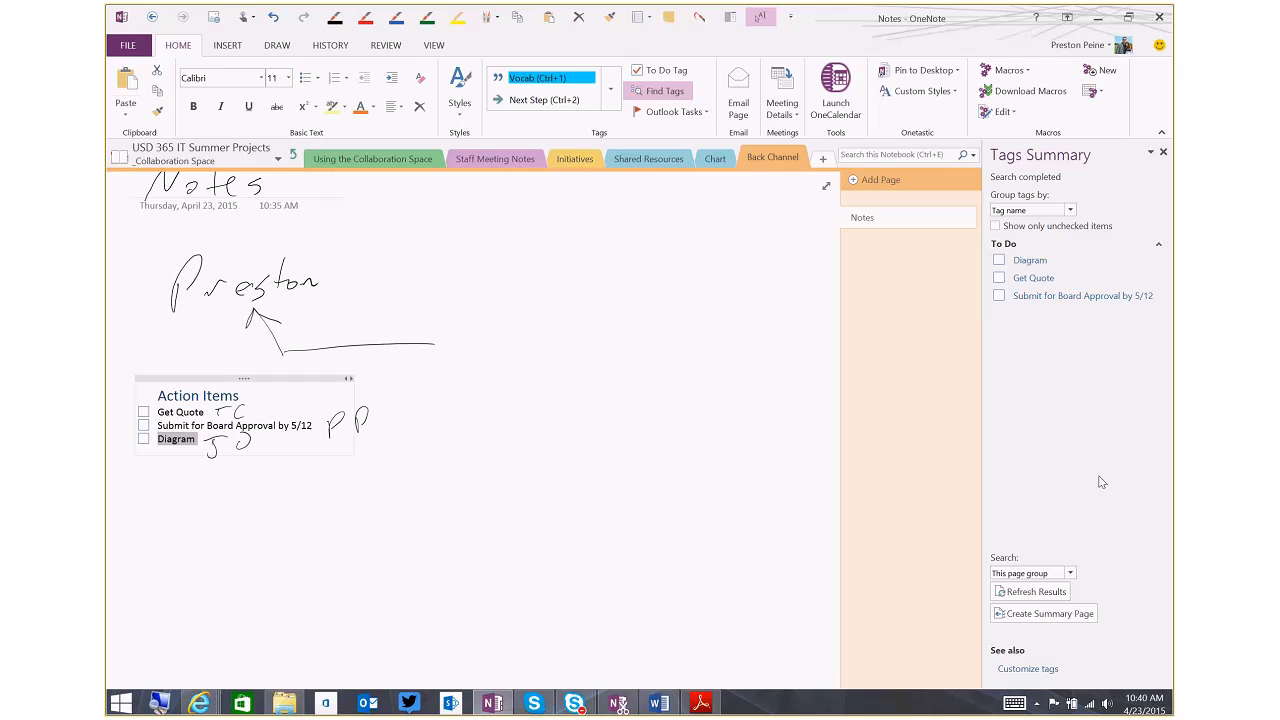
Mark the Submit for Board Approval and Get Quote to-do items on the page as completed
left_click(1016, 286)
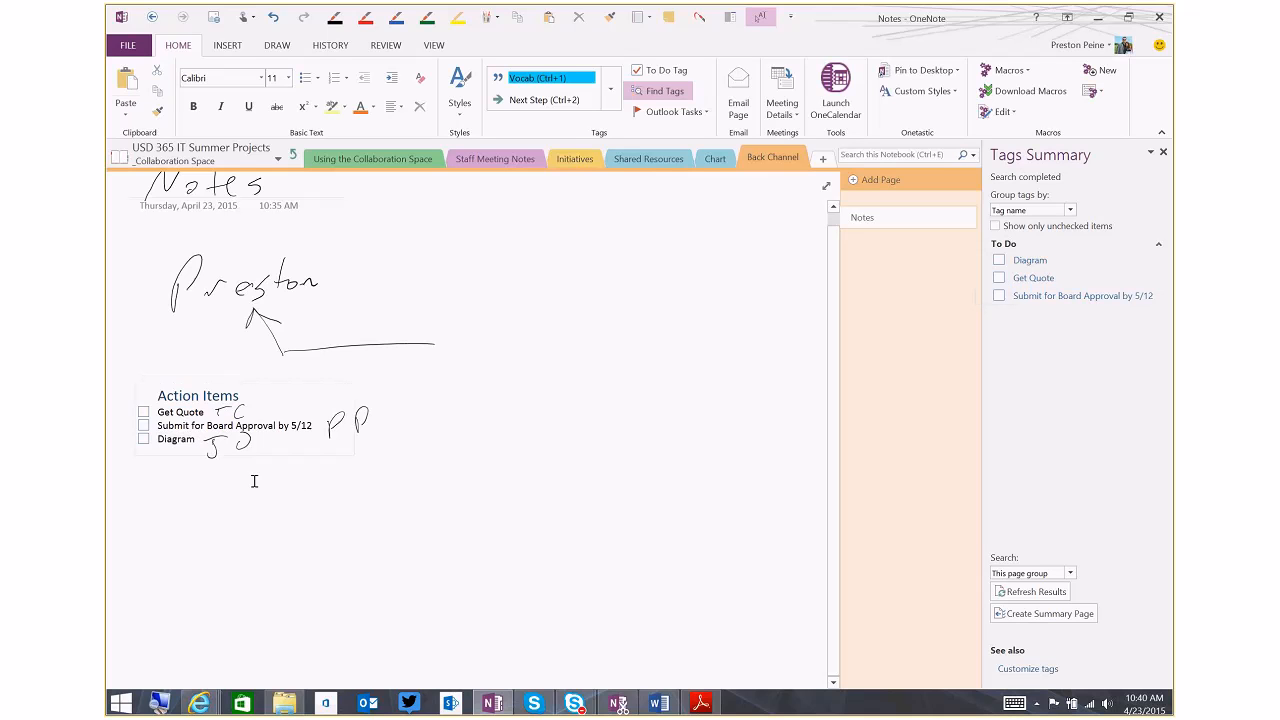
left_click(144, 427)
left_click(143, 412)
Refresh the tags summary and briefly limit it to unchecked items before showing all items again
left_click(1036, 592)
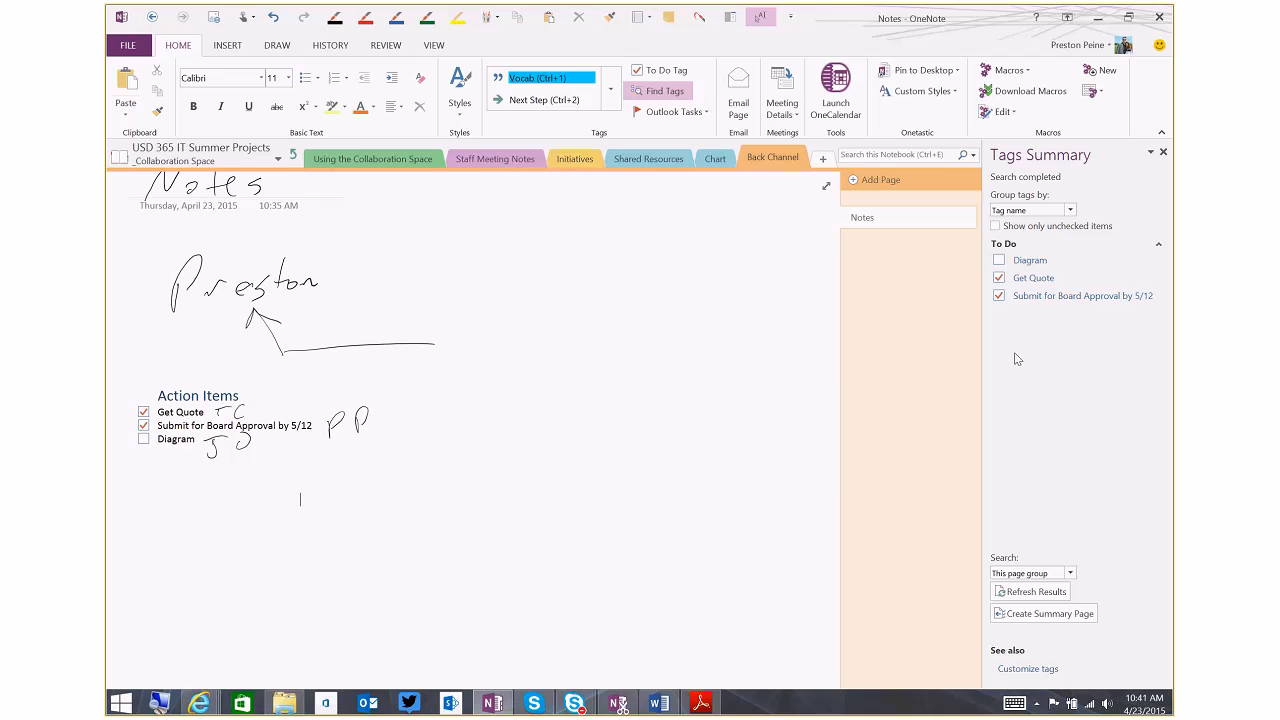
left_click(995, 227)
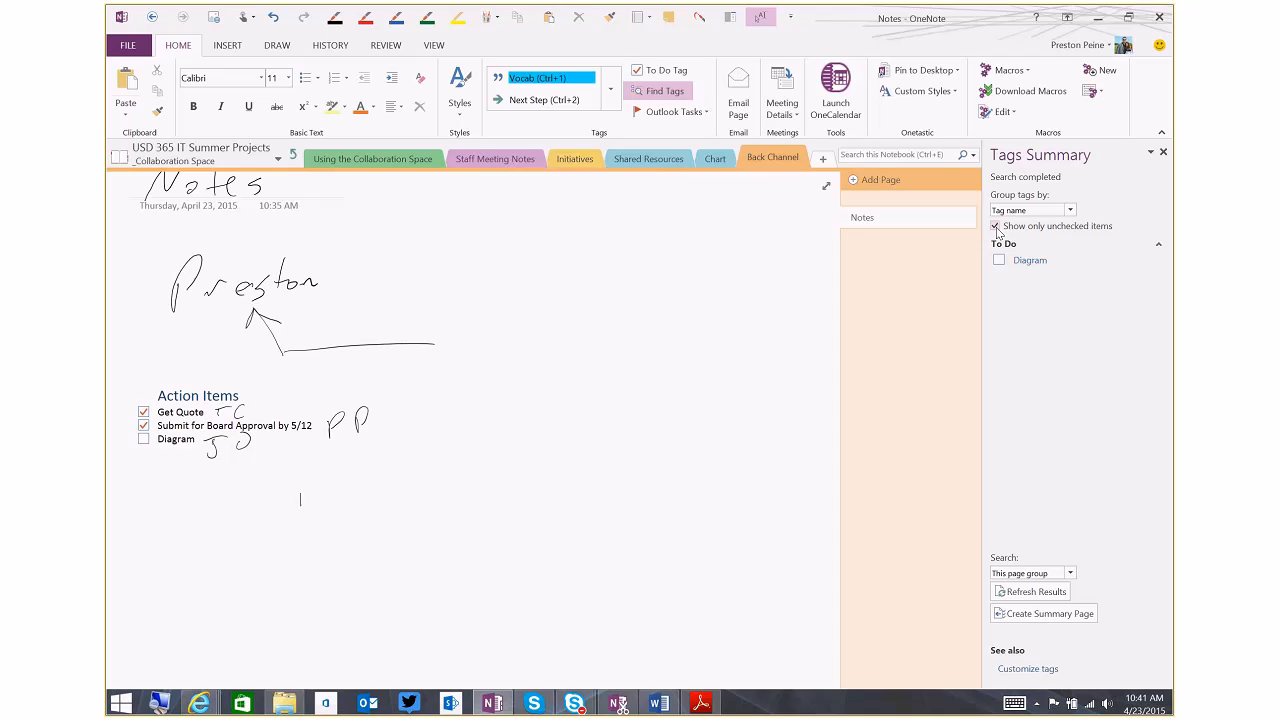
left_click(996, 227)
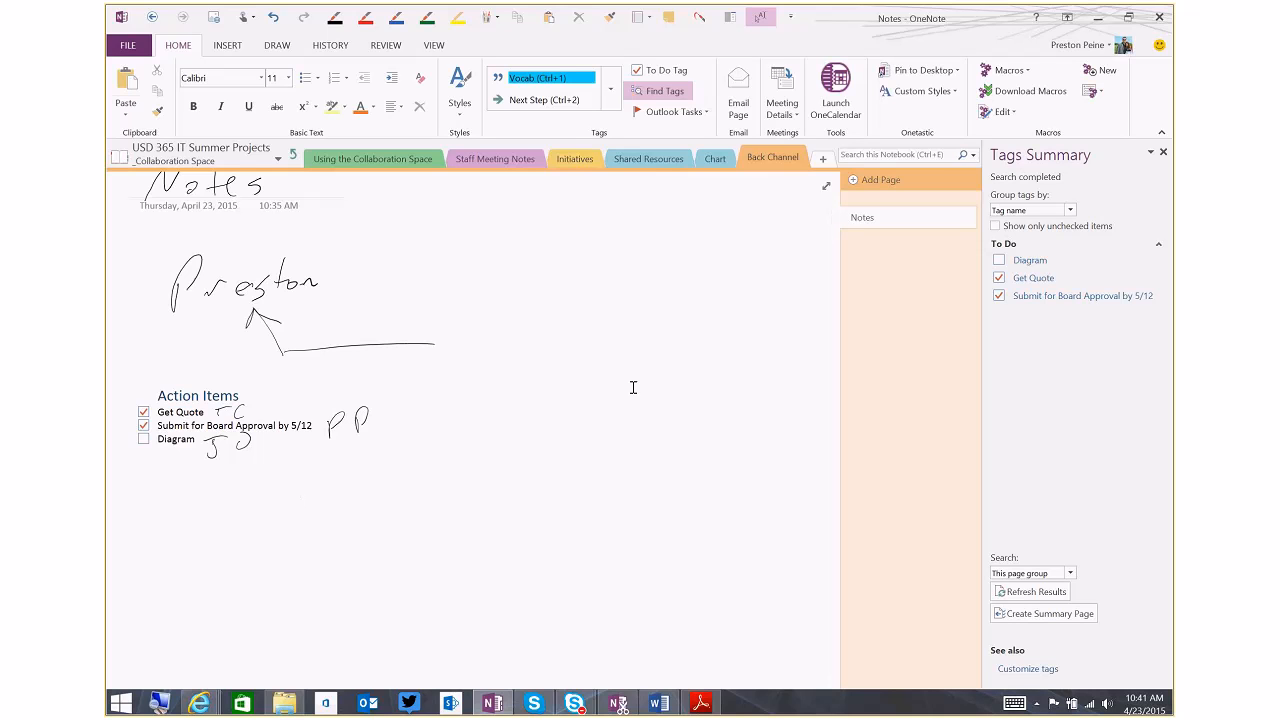
Erase the handwritten initials beside the three action items
left_click(362, 425)
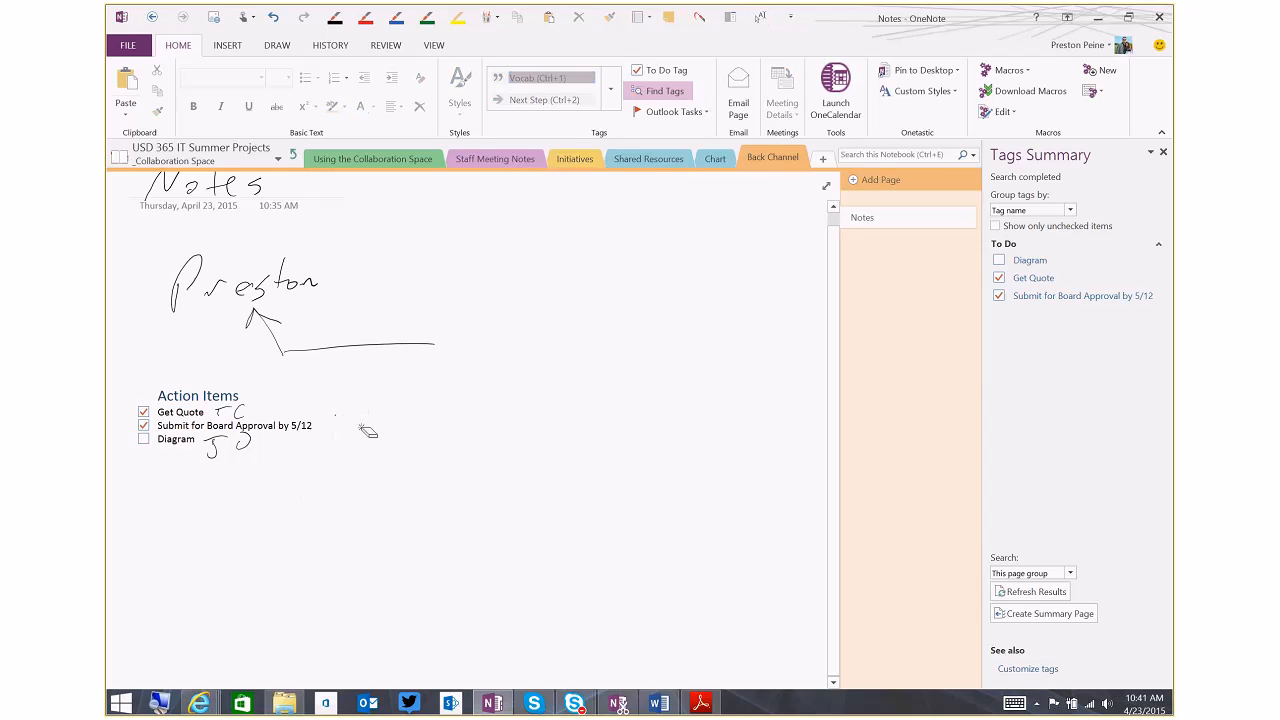
left_click(243, 416)
key("Escape")
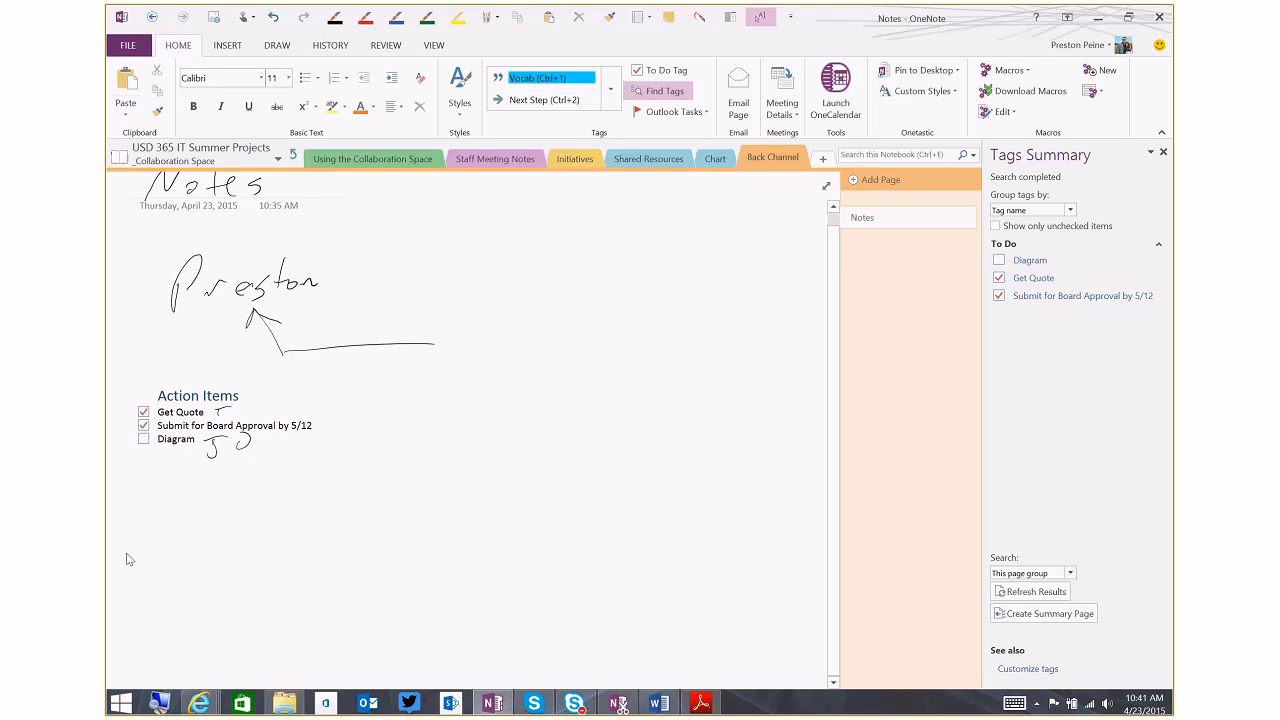
left_click(300, 499)
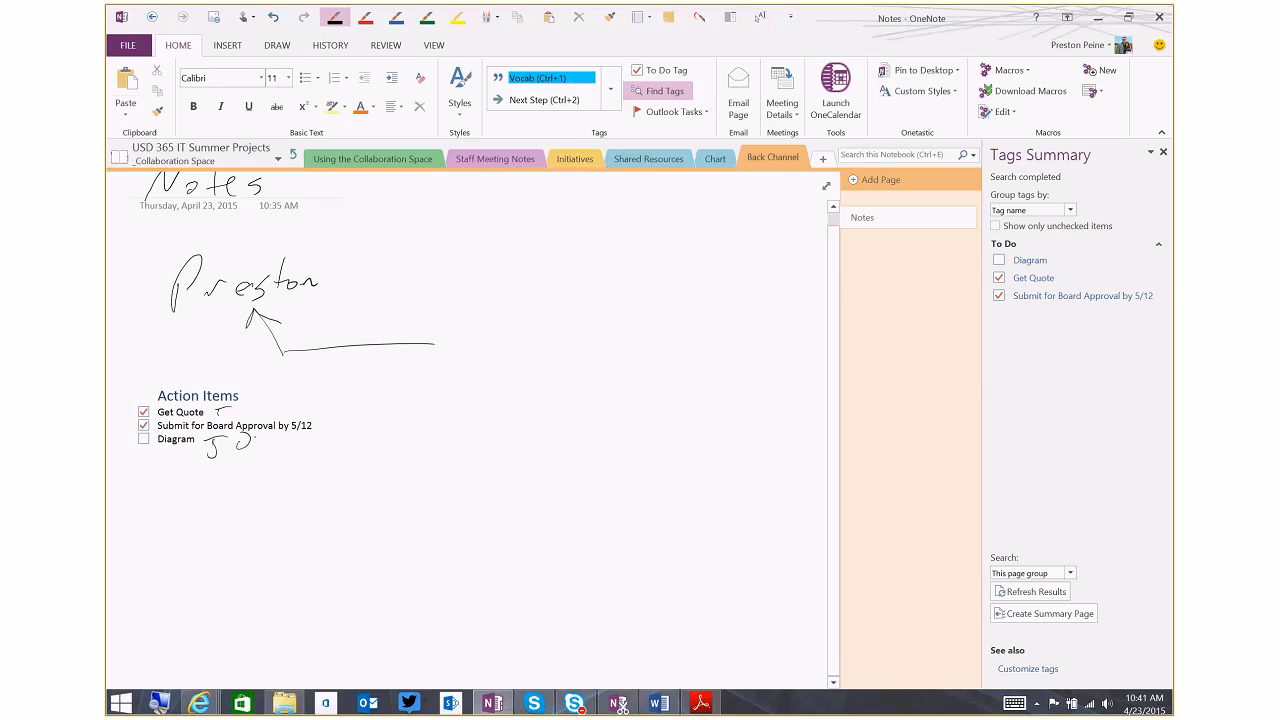
left_click(246, 448)
left_click(230, 413)
left_click(225, 443)
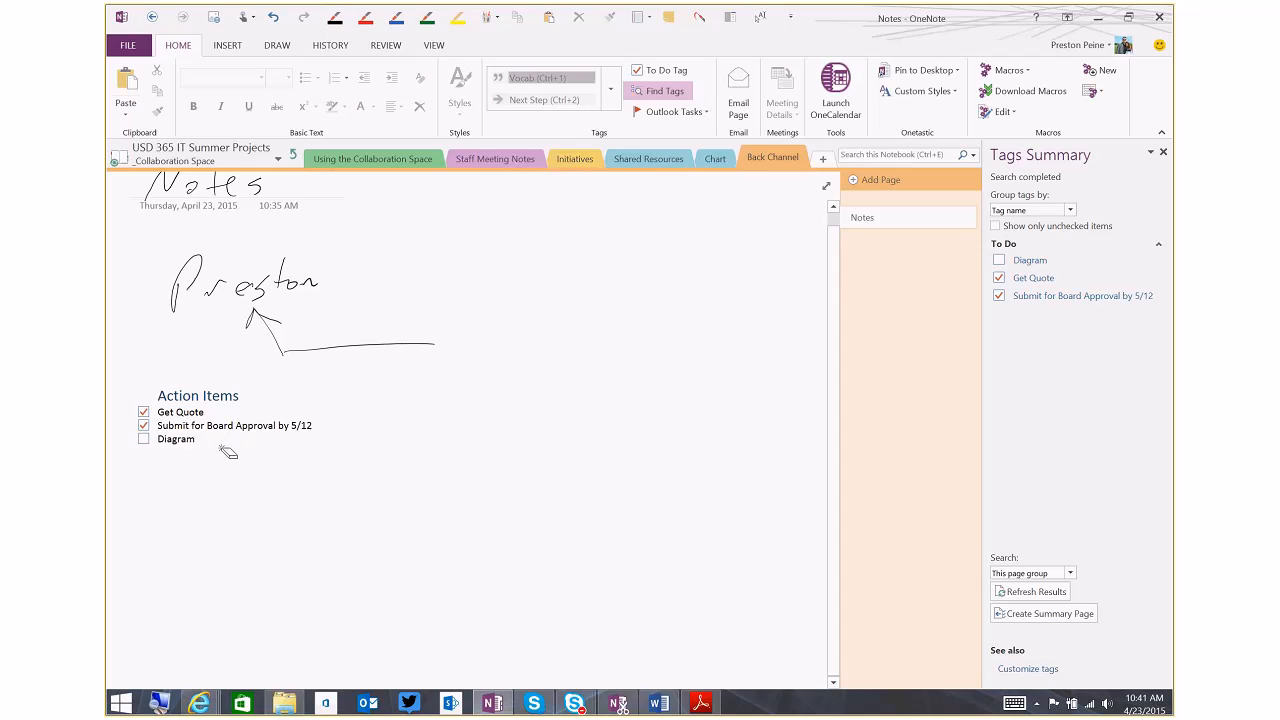
key("Escape")
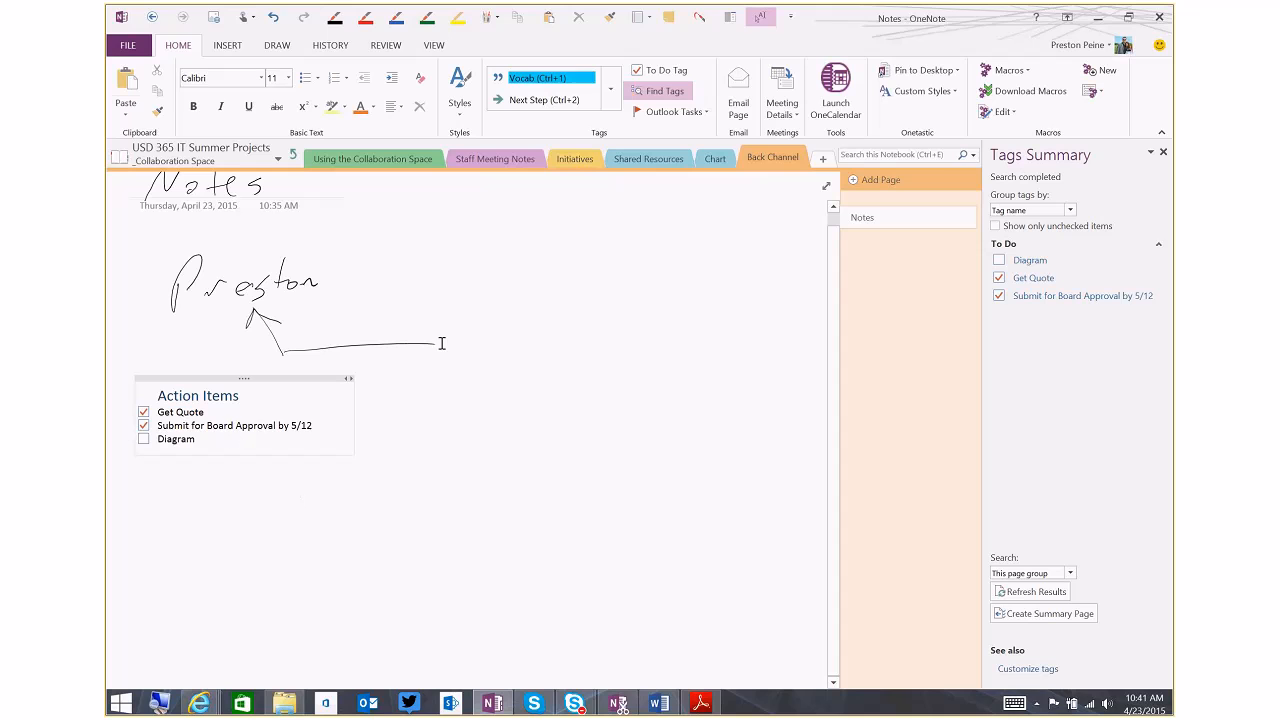
Remove the To Do tags from the Diagram, Submit for Board Approval and Get Quote lines
left_click(667, 72)
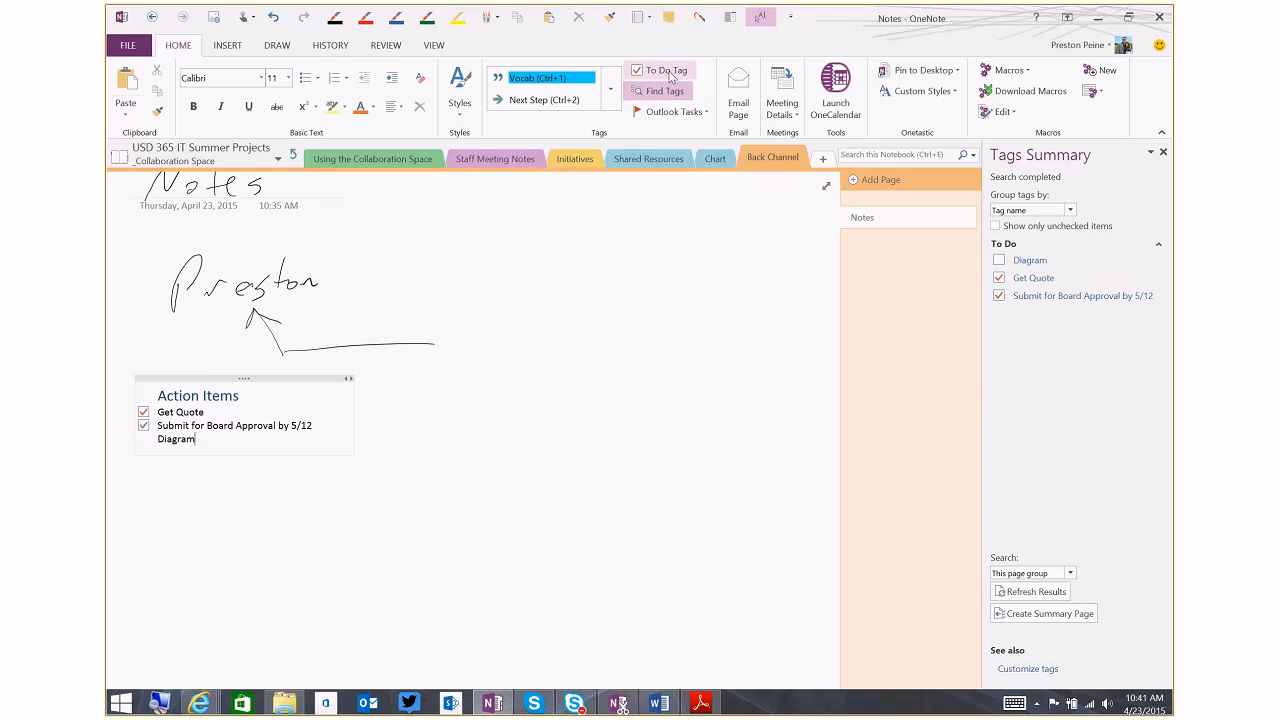
left_click(314, 426)
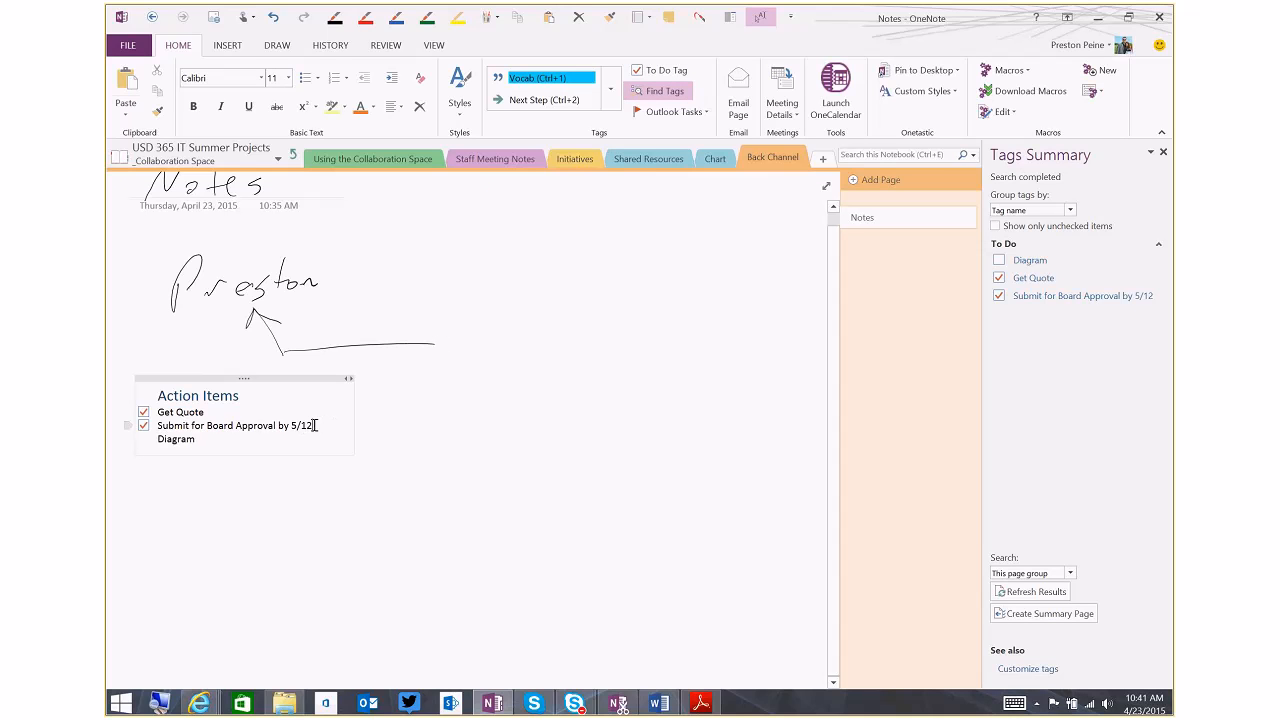
left_click(648, 77)
left_click(246, 411)
left_click(648, 72)
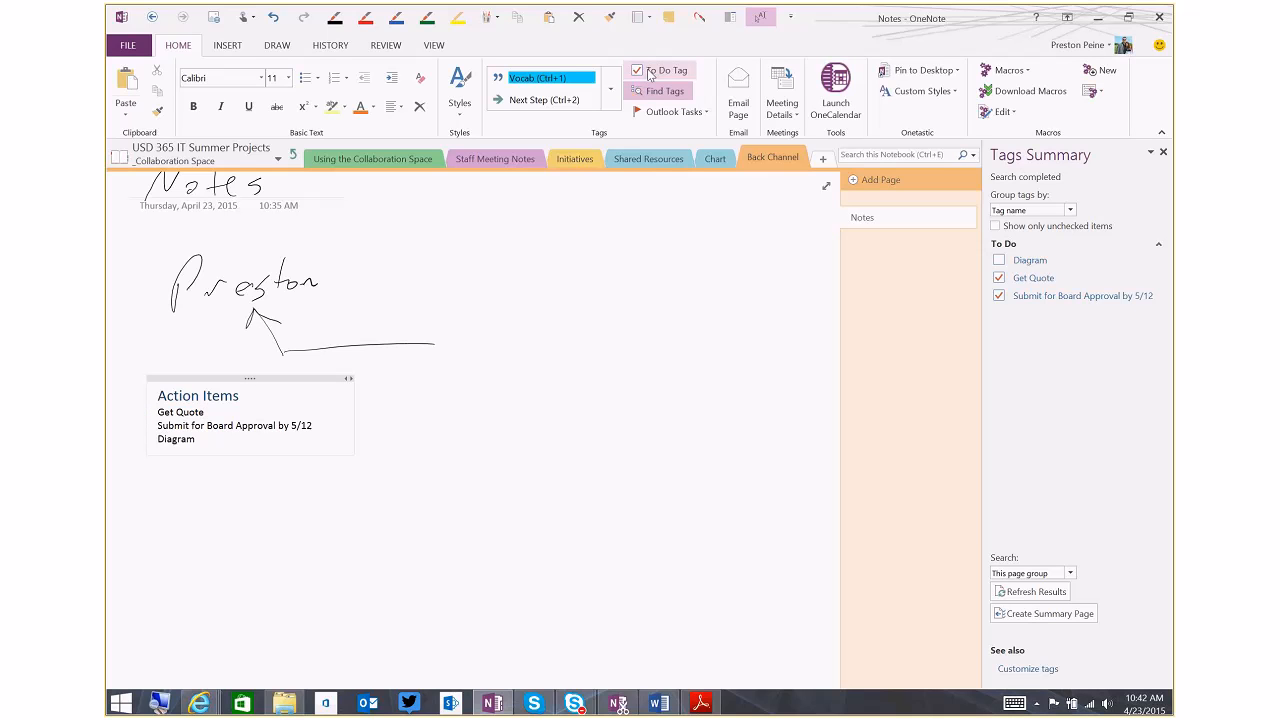
left_click(667, 72)
left_click(667, 72)
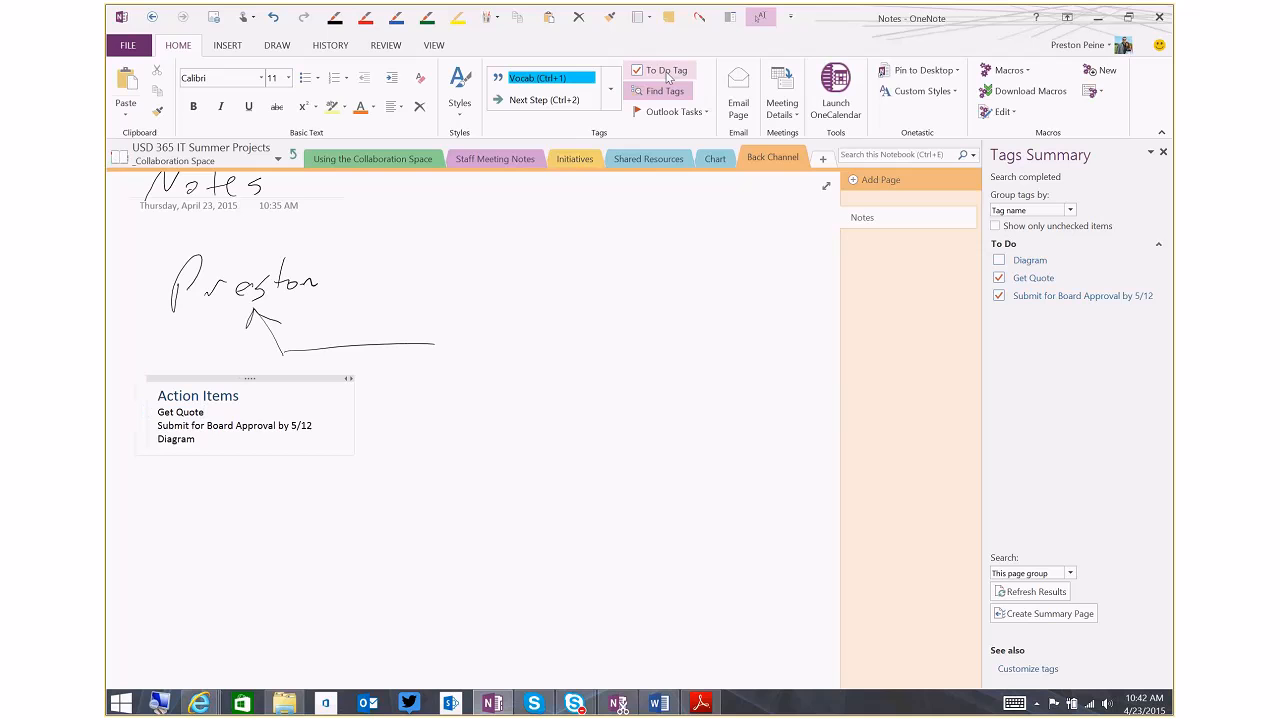
Start a new custom tag and name it "To Do-" followed by a colleague's first name
left_click(612, 94)
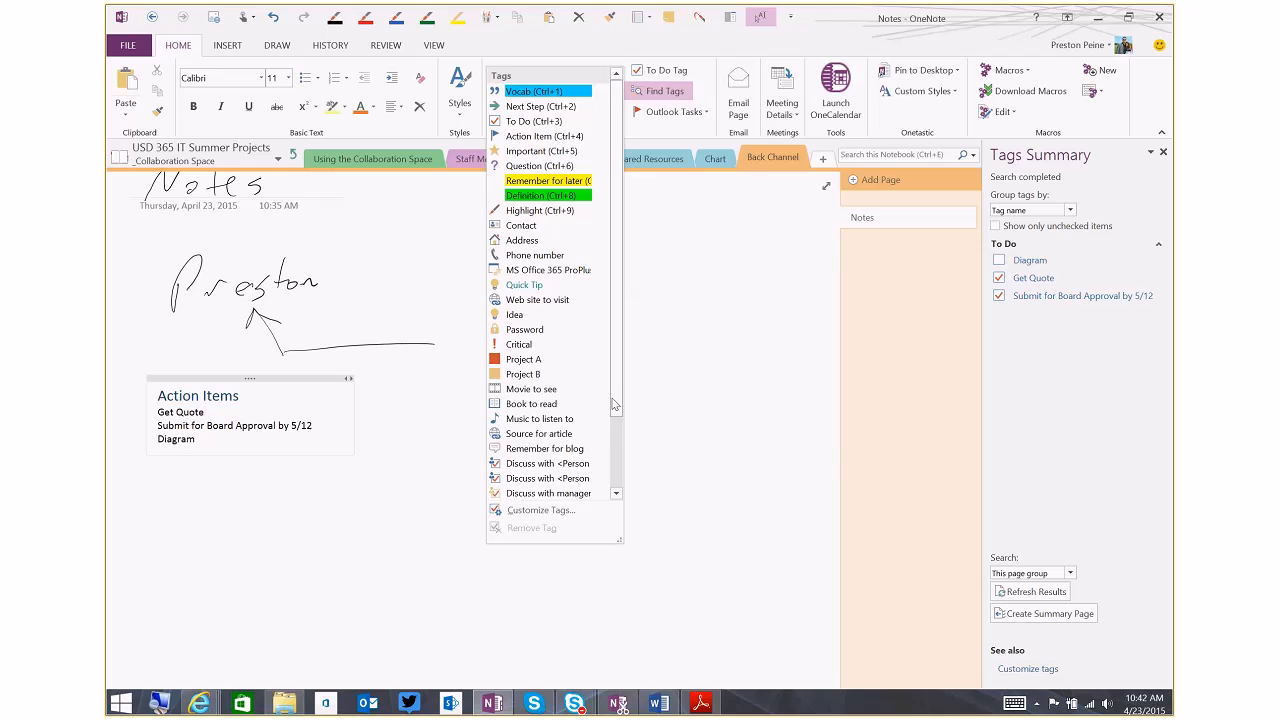
left_click(569, 513)
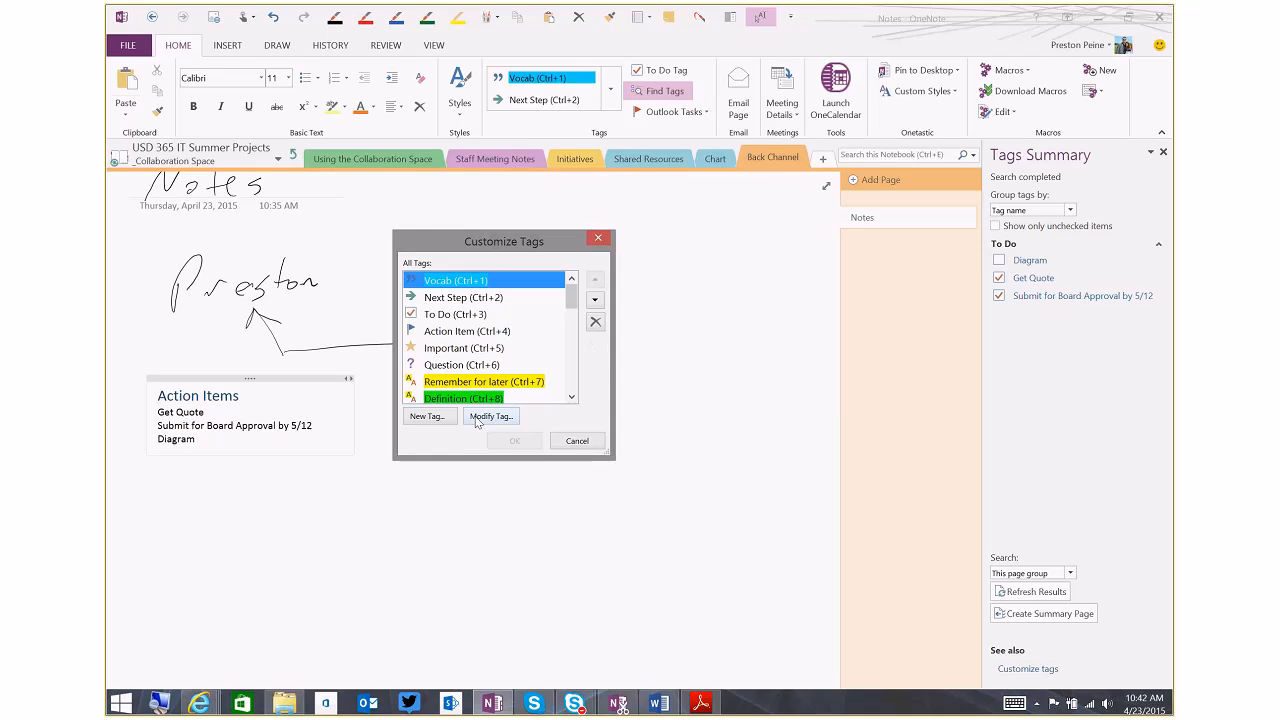
left_click(442, 421)
type("To Do- TC")
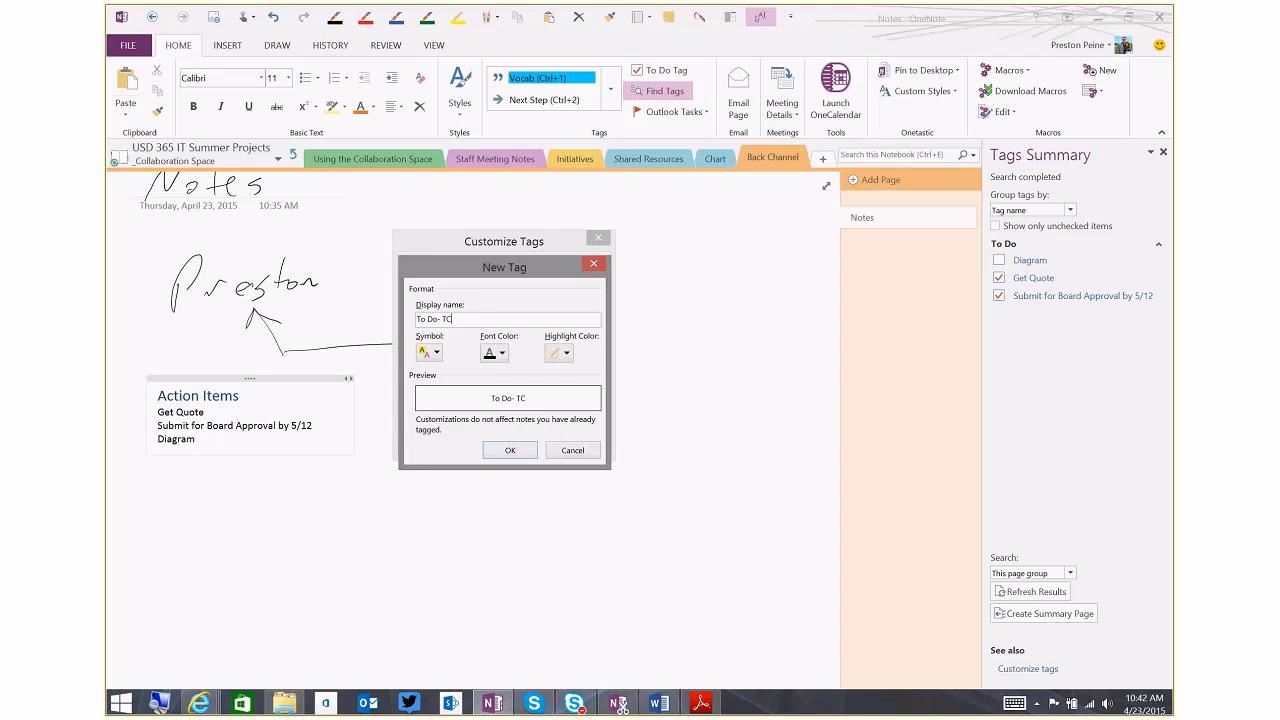
key("BackSpace")
key("BackSpace")
type("Lori")
Give the new tag the Blue Check Box 1 symbol and save the customized tag list
left_click(435, 353)
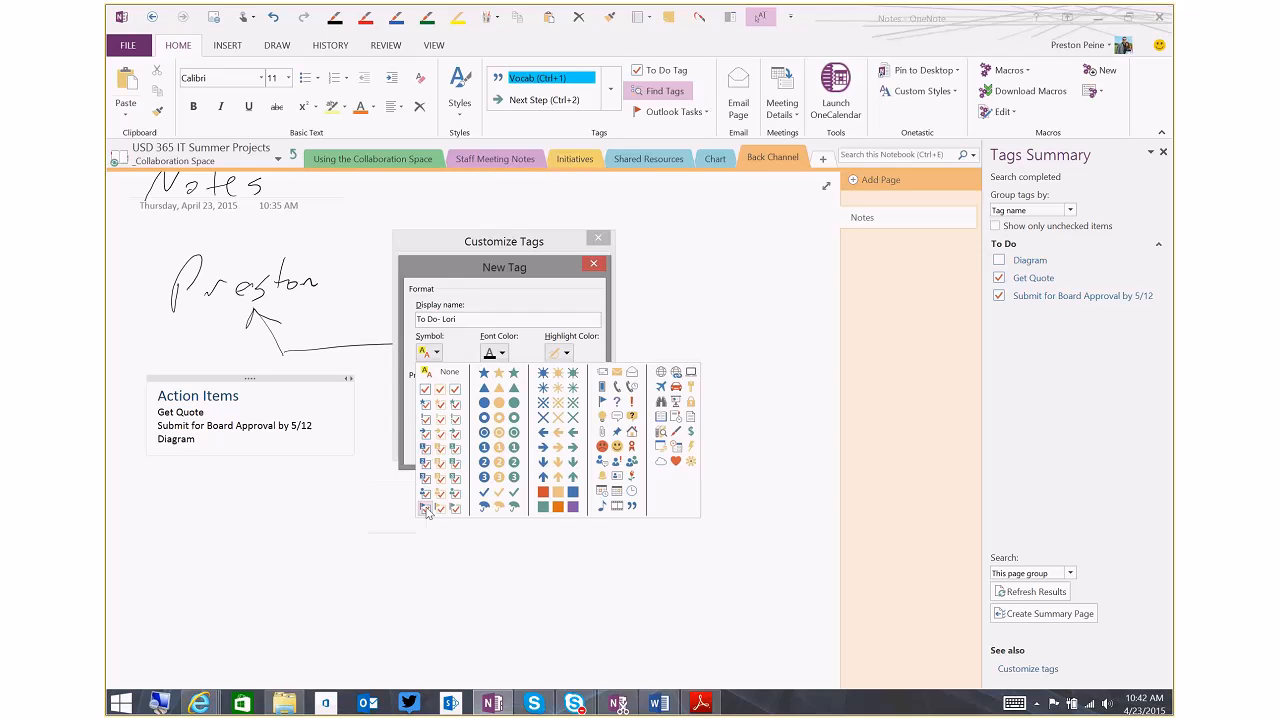
left_click(427, 451)
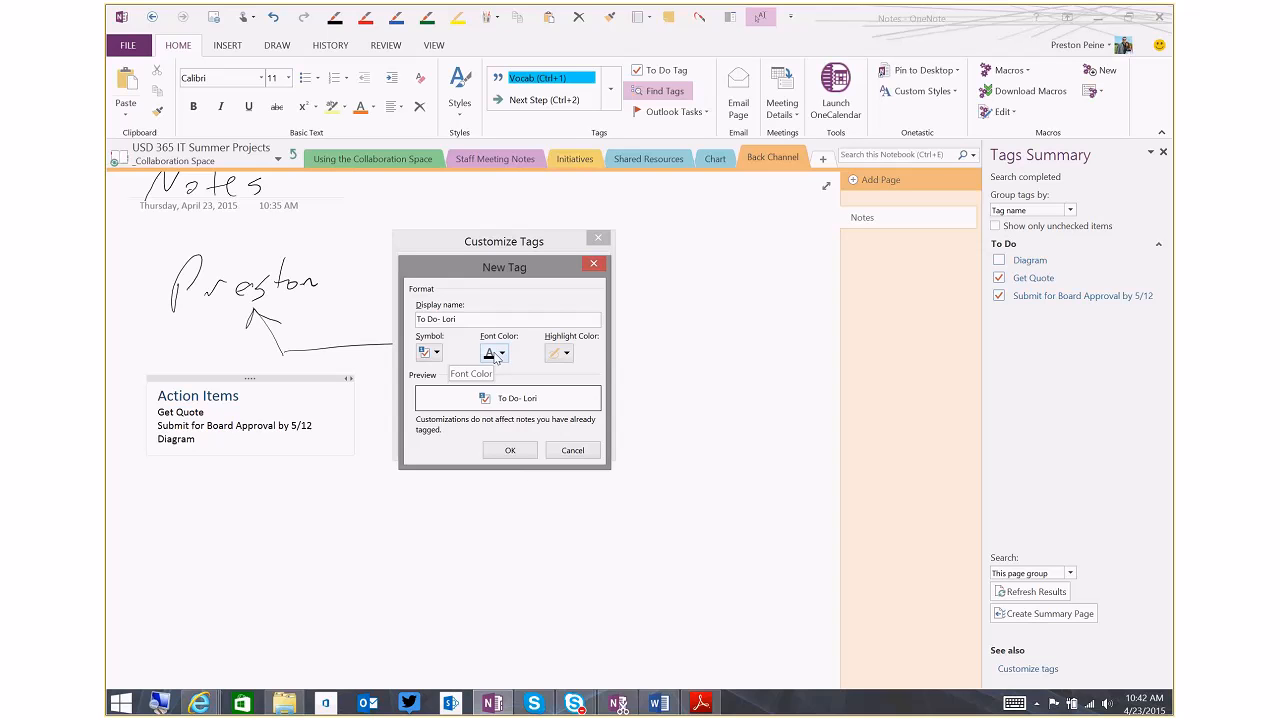
left_click(510, 451)
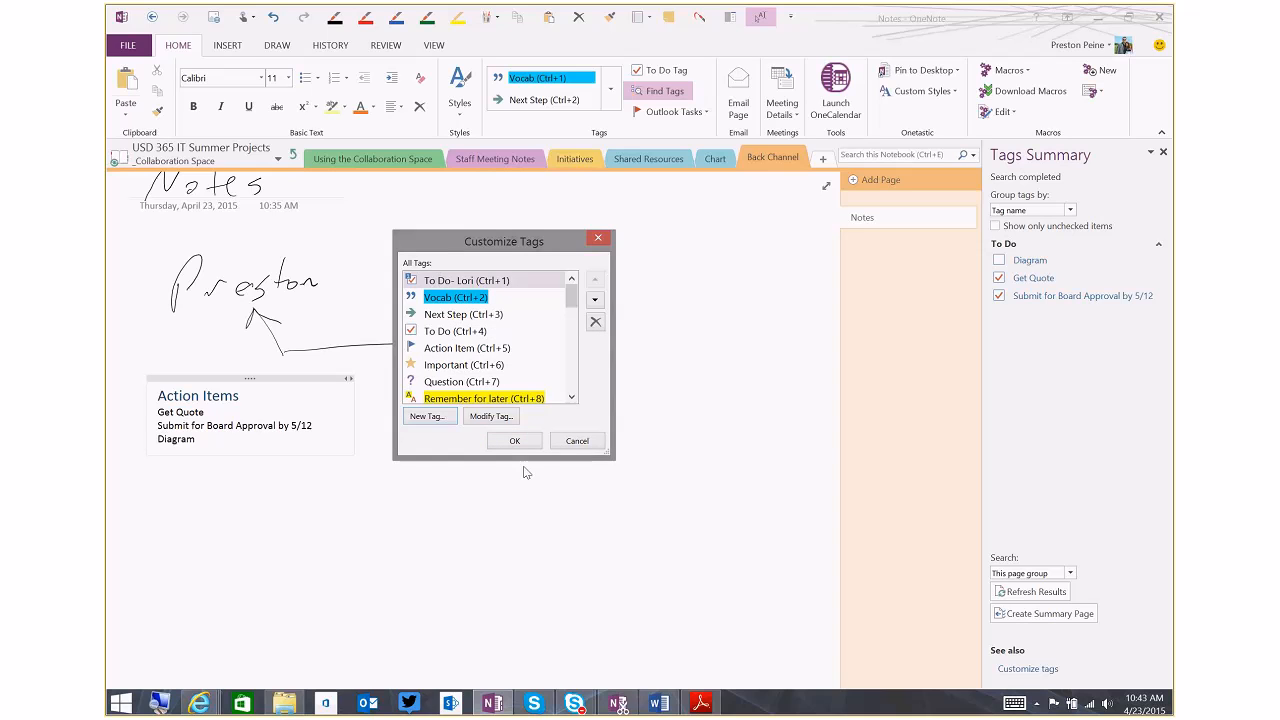
left_click(510, 443)
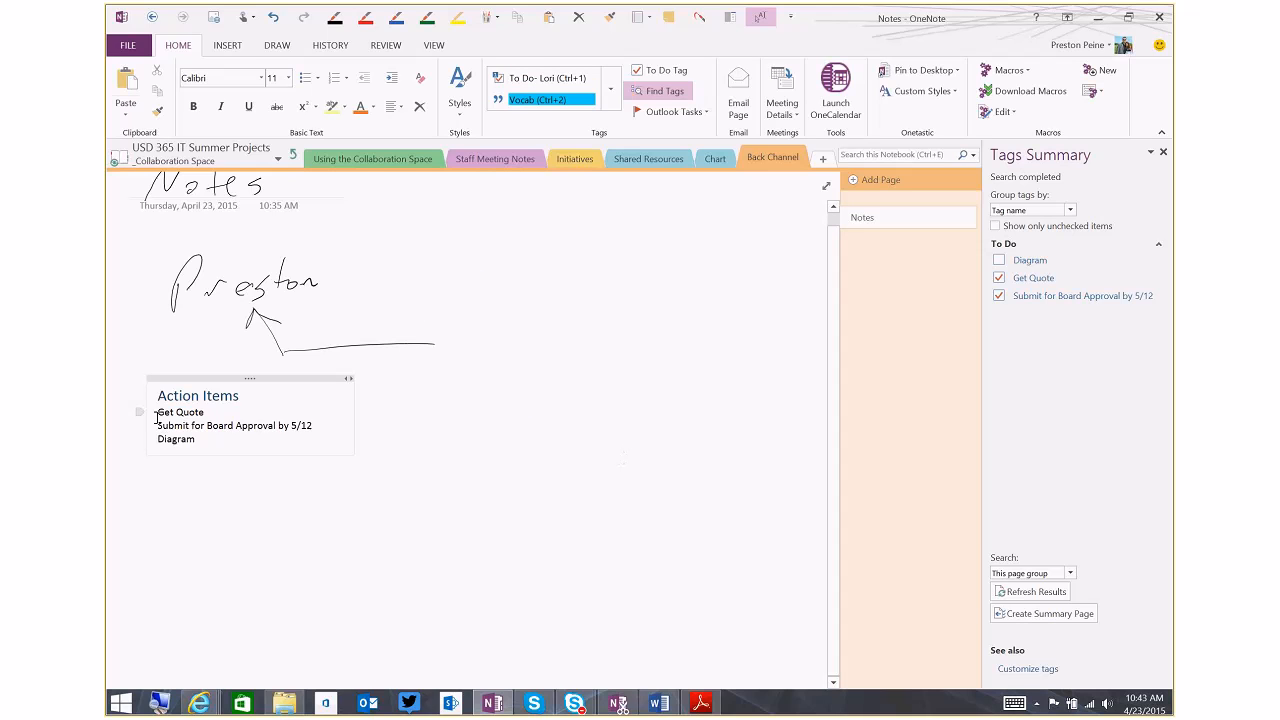
Tag Get Quote with the colleague's custom to-do tag and Submit for Board Approval with To Do, and refresh the tags summary
left_click(613, 90)
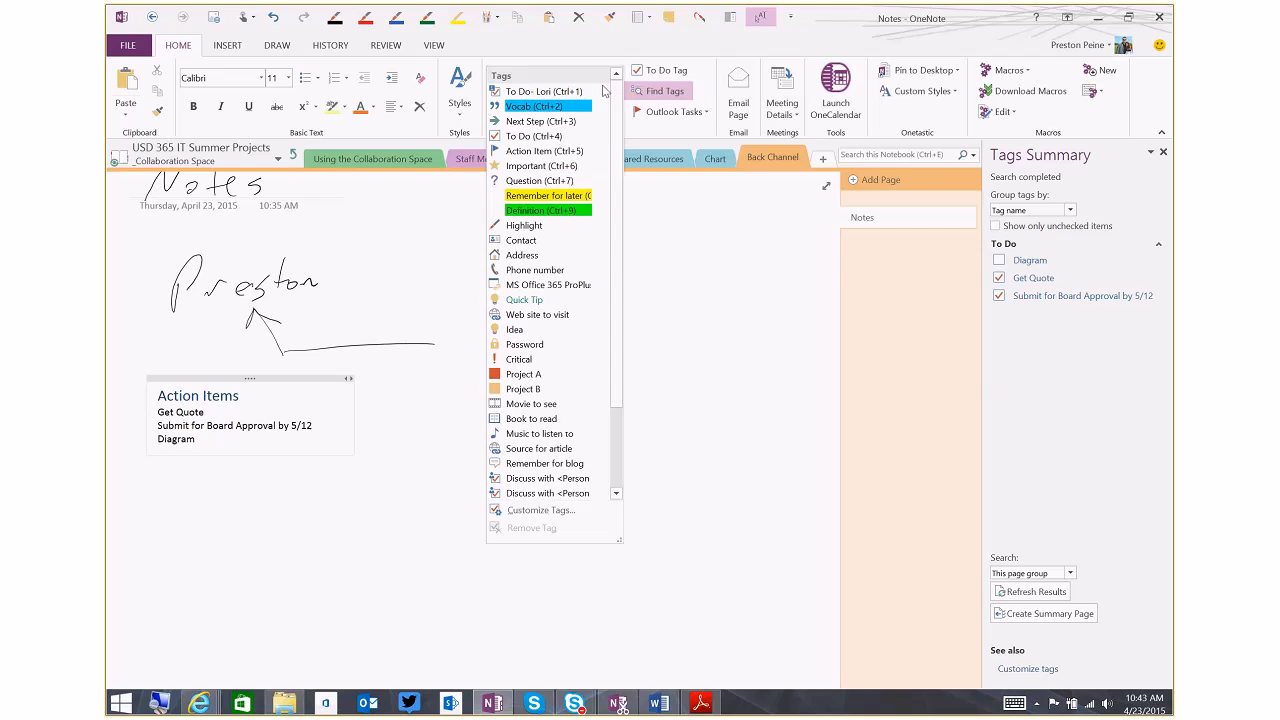
left_click(514, 92)
left_click(159, 428)
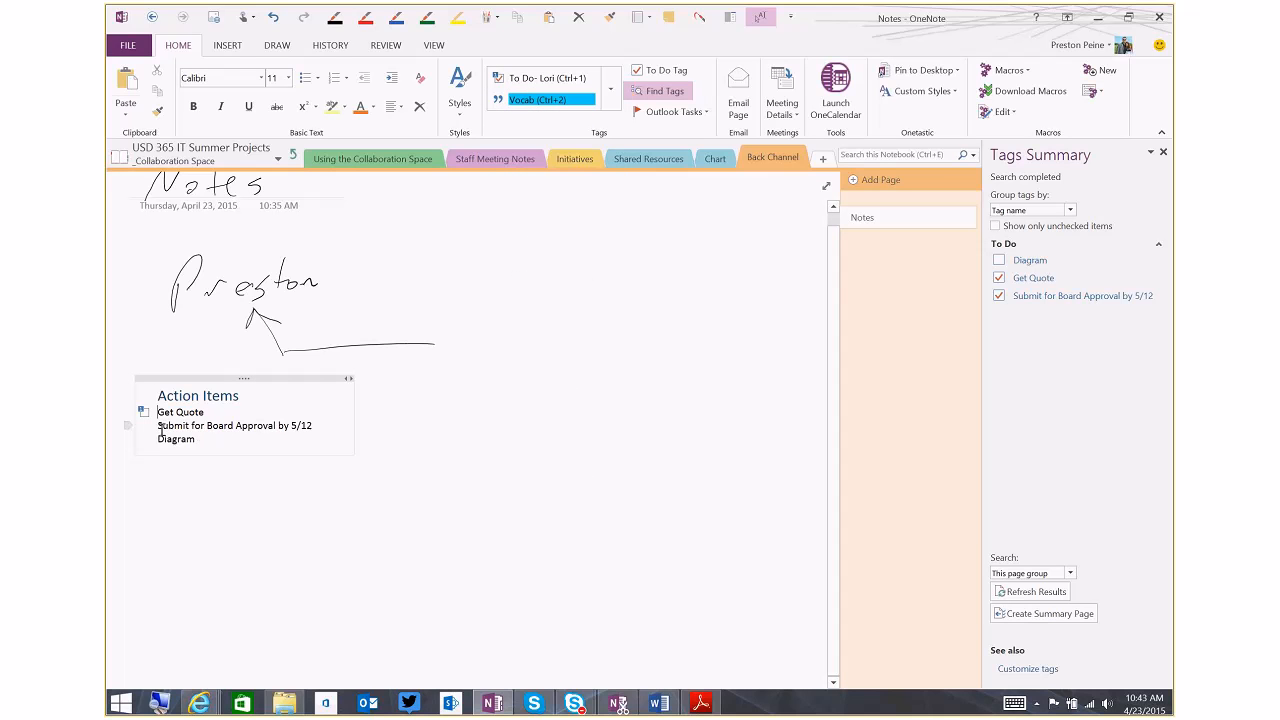
left_click(678, 72)
left_click(1038, 592)
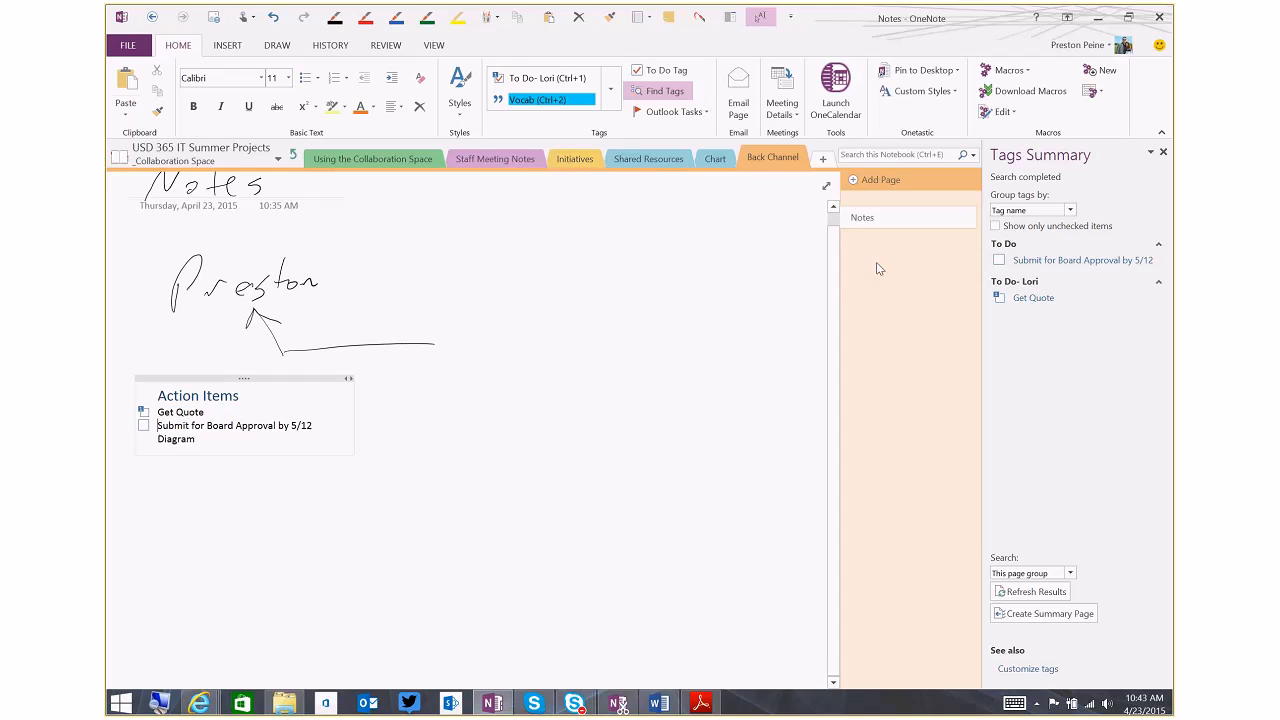
left_click(611, 92)
left_click_drag(614, 161, 618, 147)
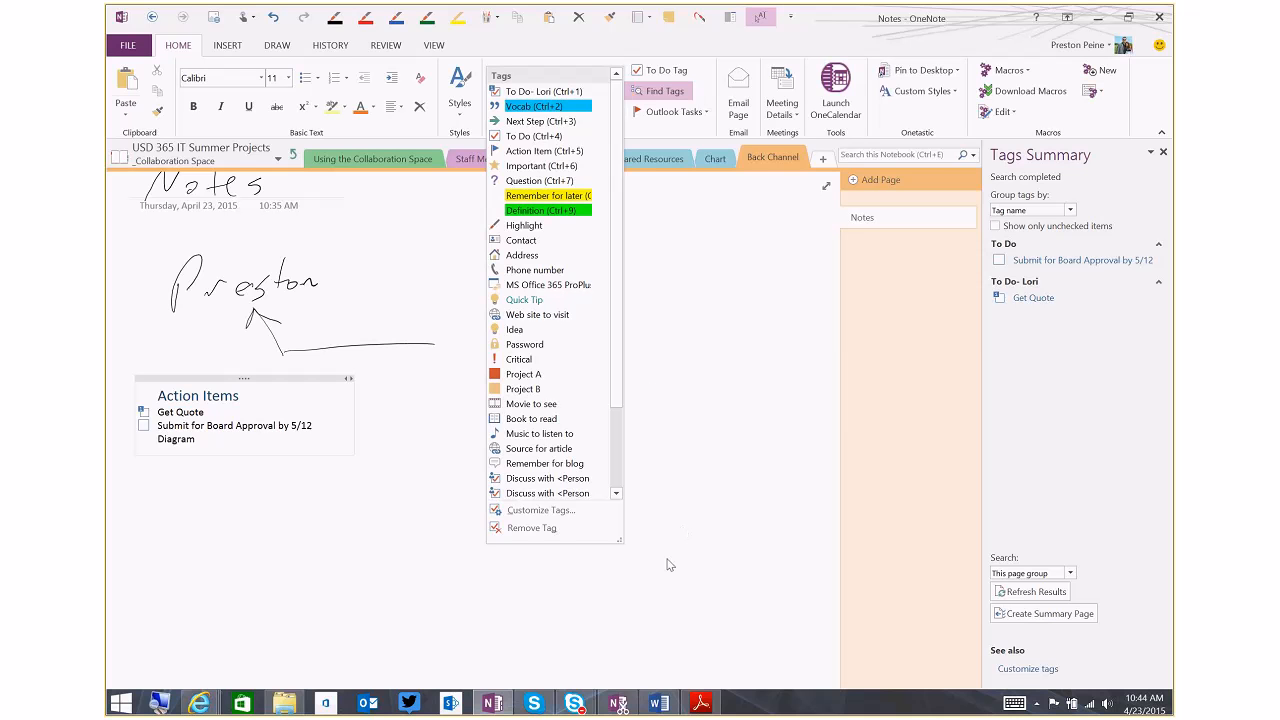
left_click(743, 330)
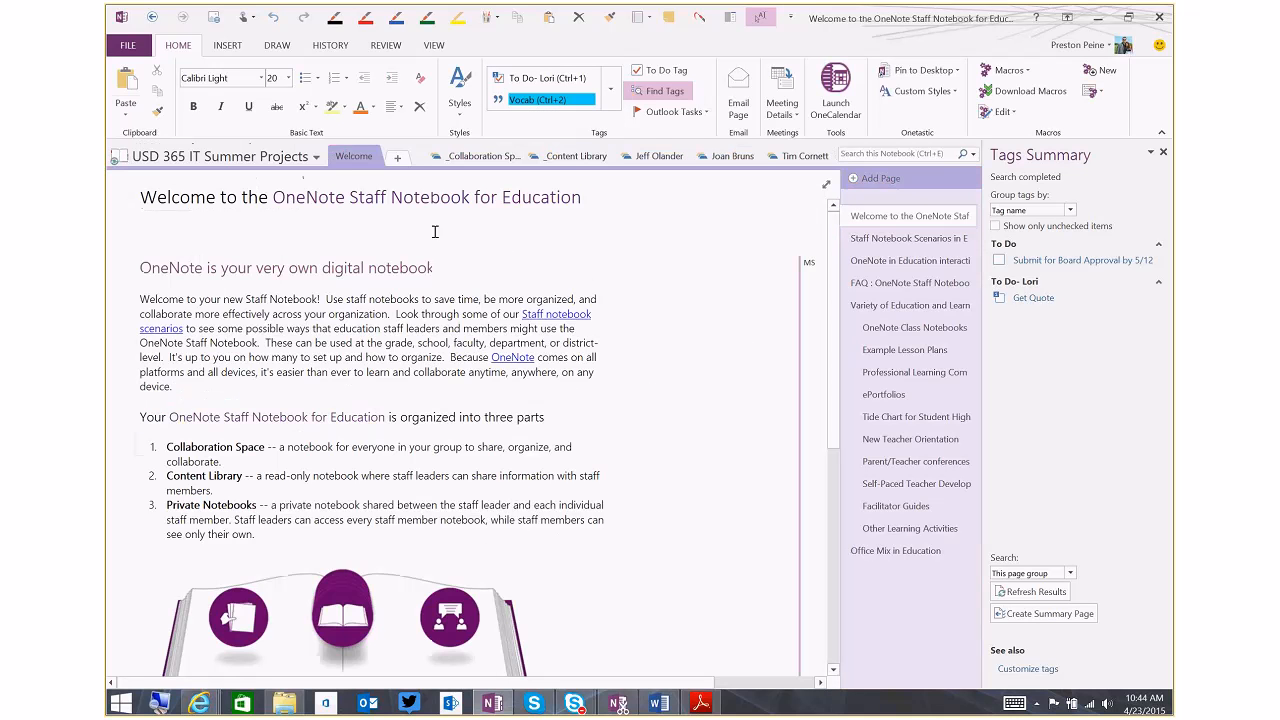
Close the tags summary and switch between the _Content Library section group and the notebook's top level, ending in _Content Library
left_click(572, 159)
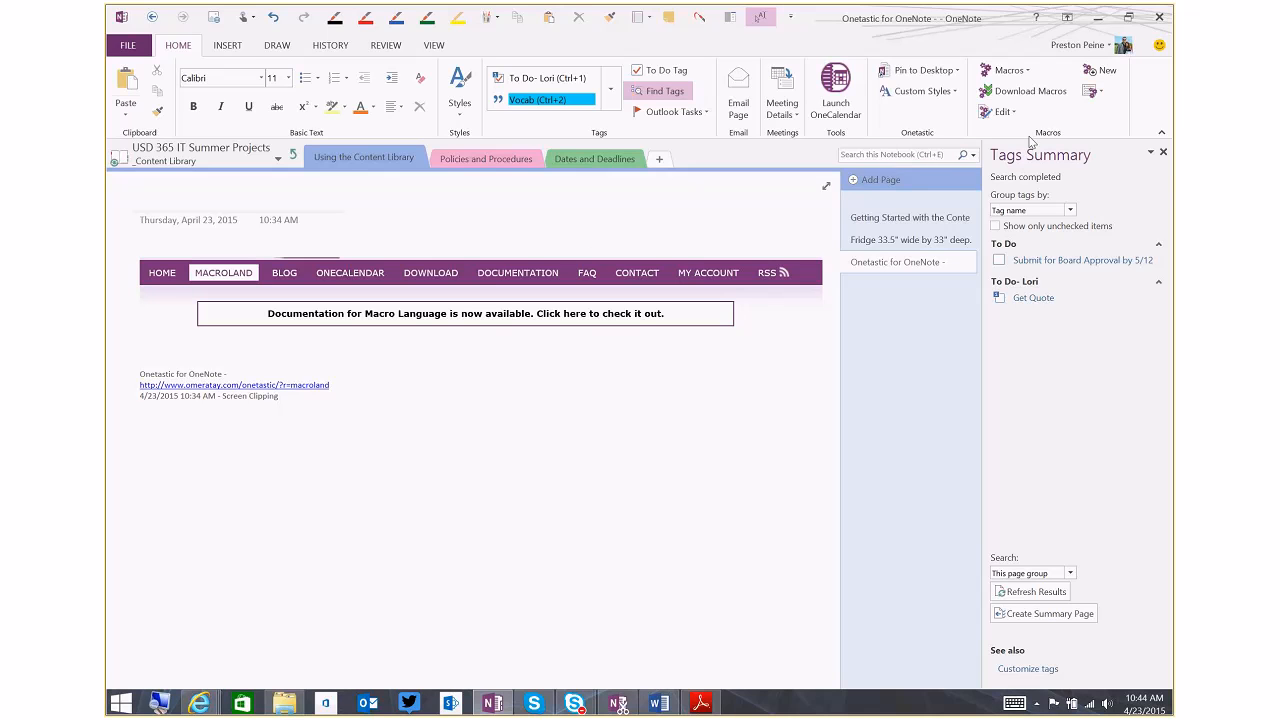
left_click(1163, 151)
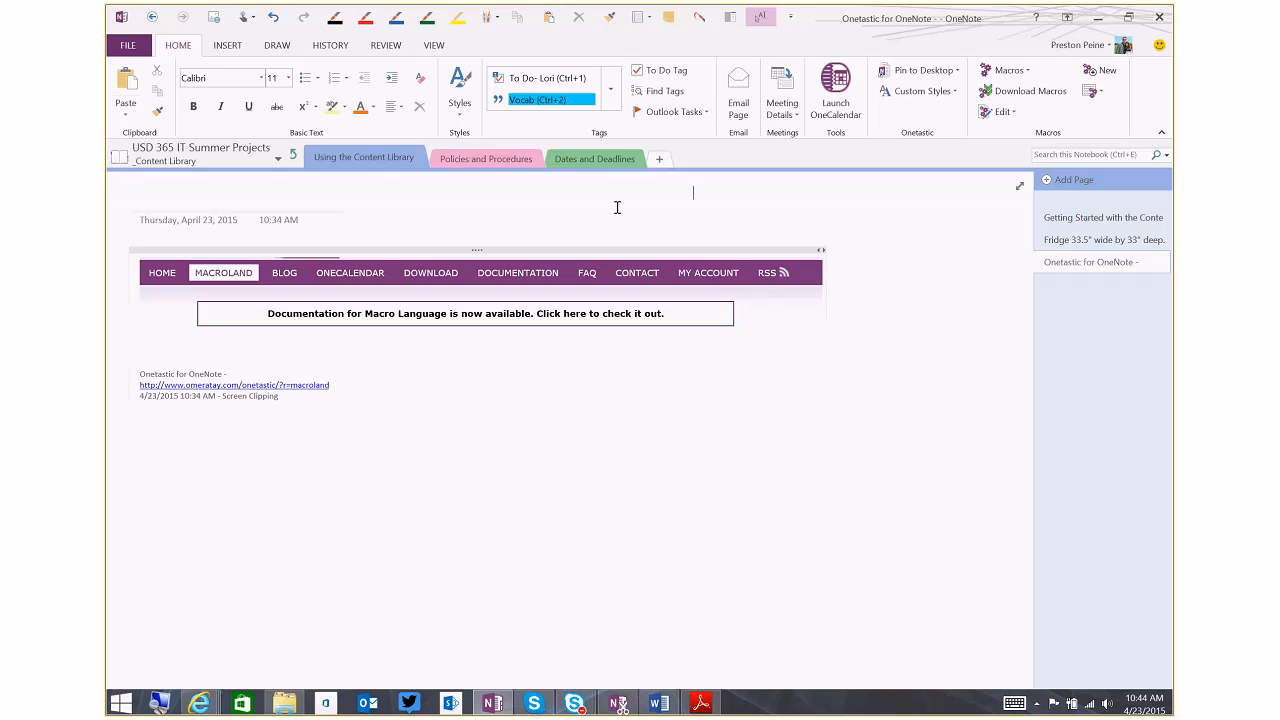
left_click(294, 156)
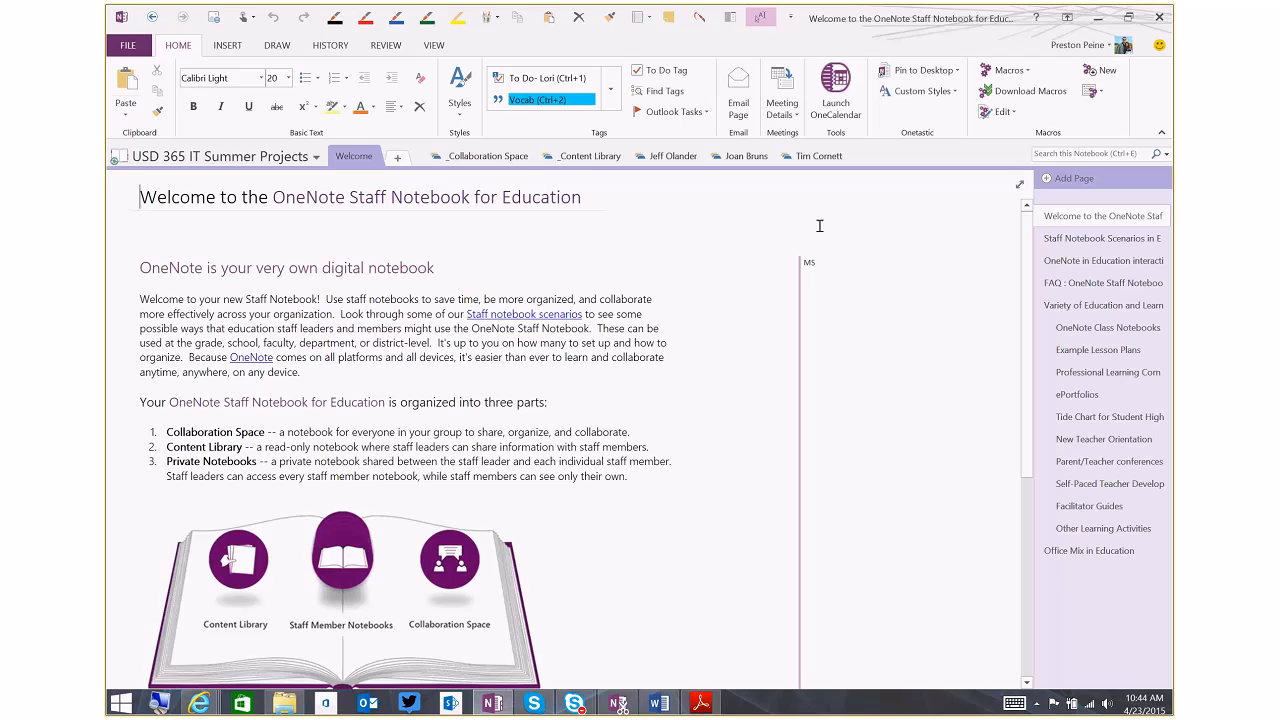
left_click(588, 157)
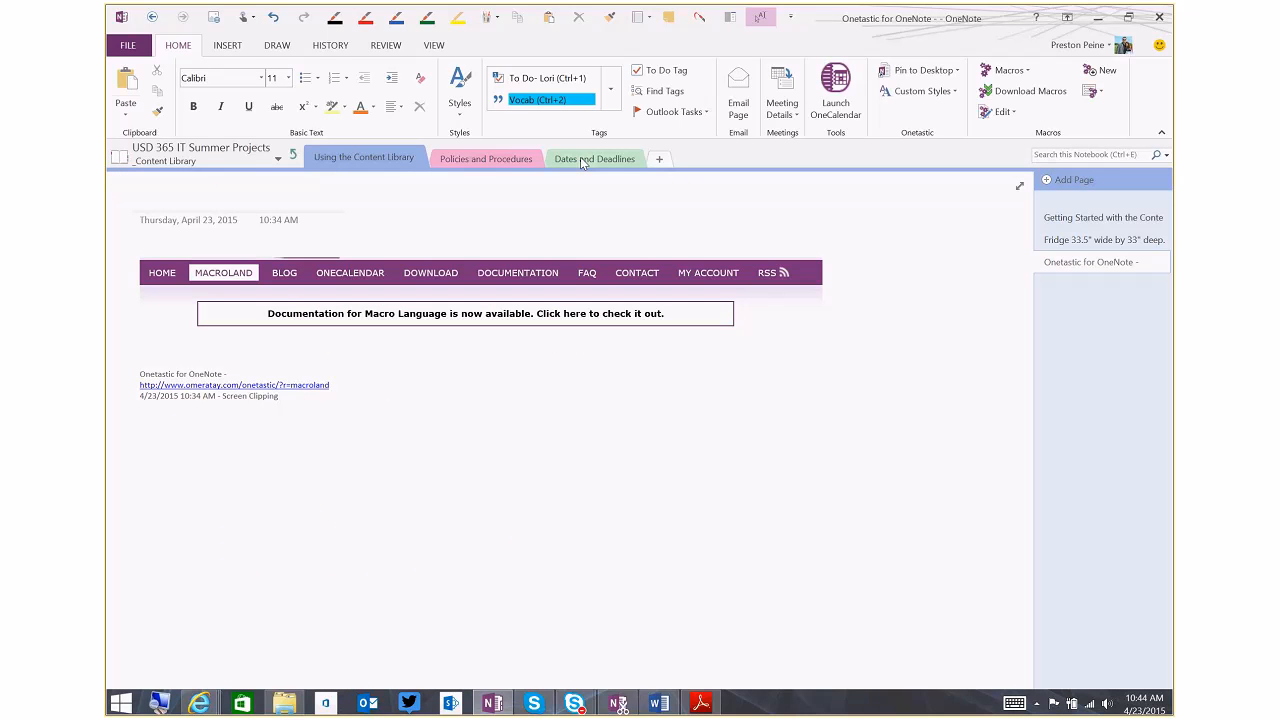
Look through the list of open notebooks and return to the Content Library page
left_click(279, 160)
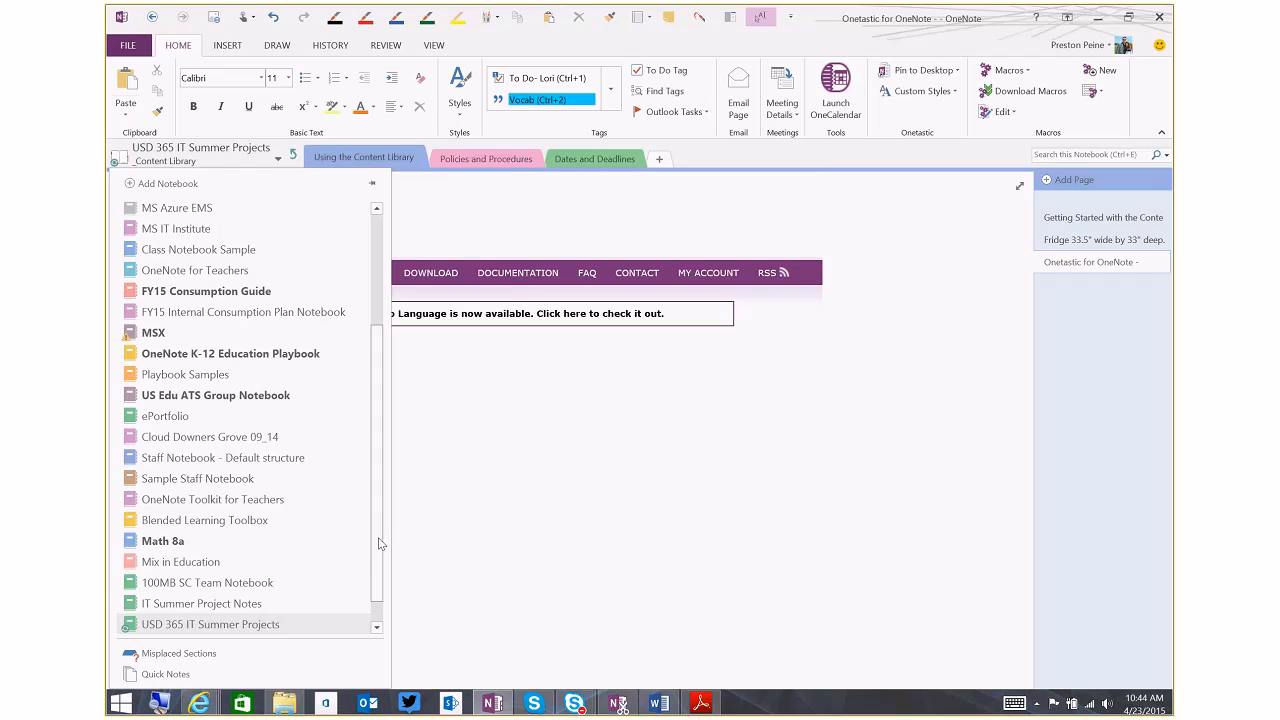
scroll(379, 544, "down", 1)
scroll(379, 565, "up", 3)
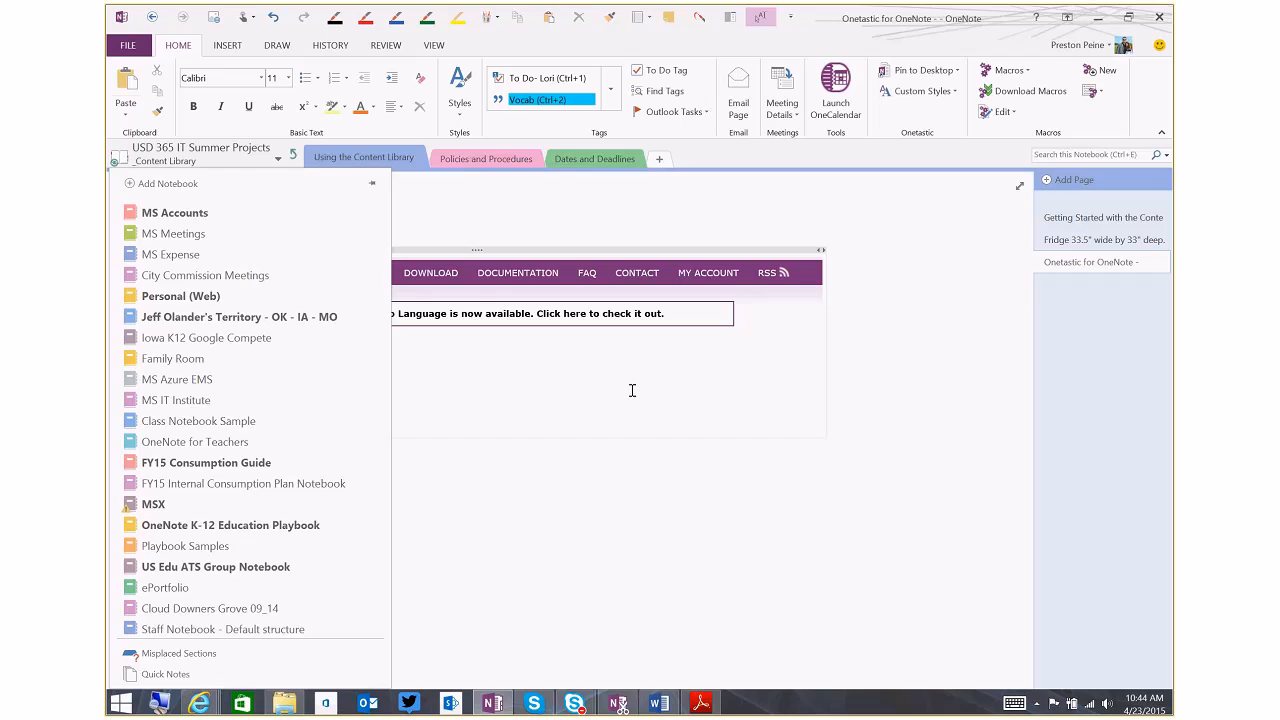
left_click(555, 390)
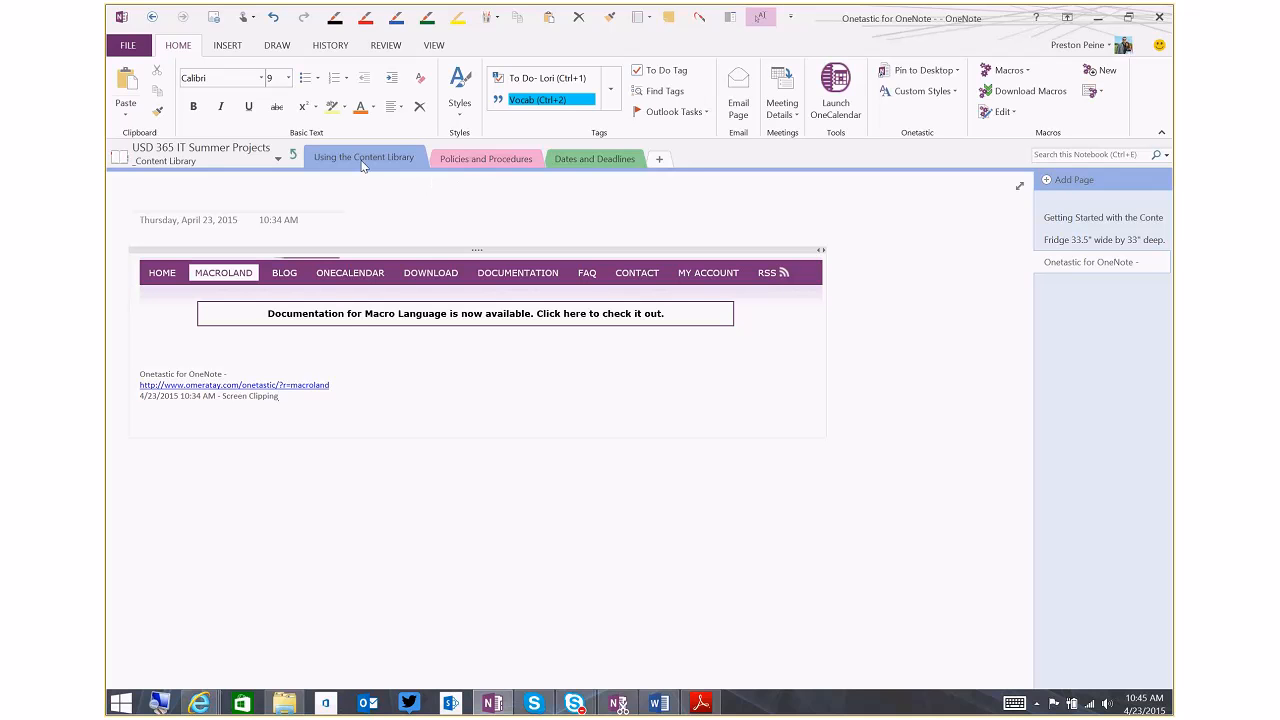
Open the Policies and Procedures section and review its page on important policies and procedures
left_click(483, 162)
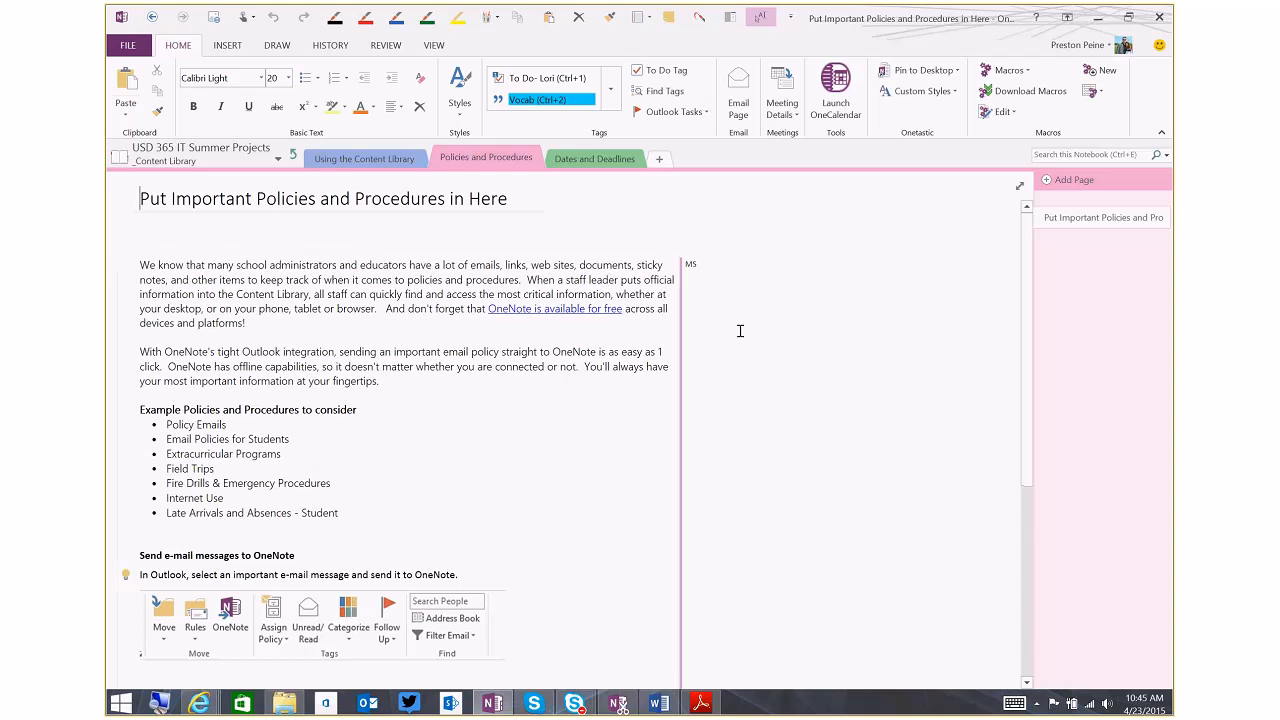
scroll(715, 373, "down", 1)
scroll(715, 373, "down", 3)
scroll(715, 373, "up", 5)
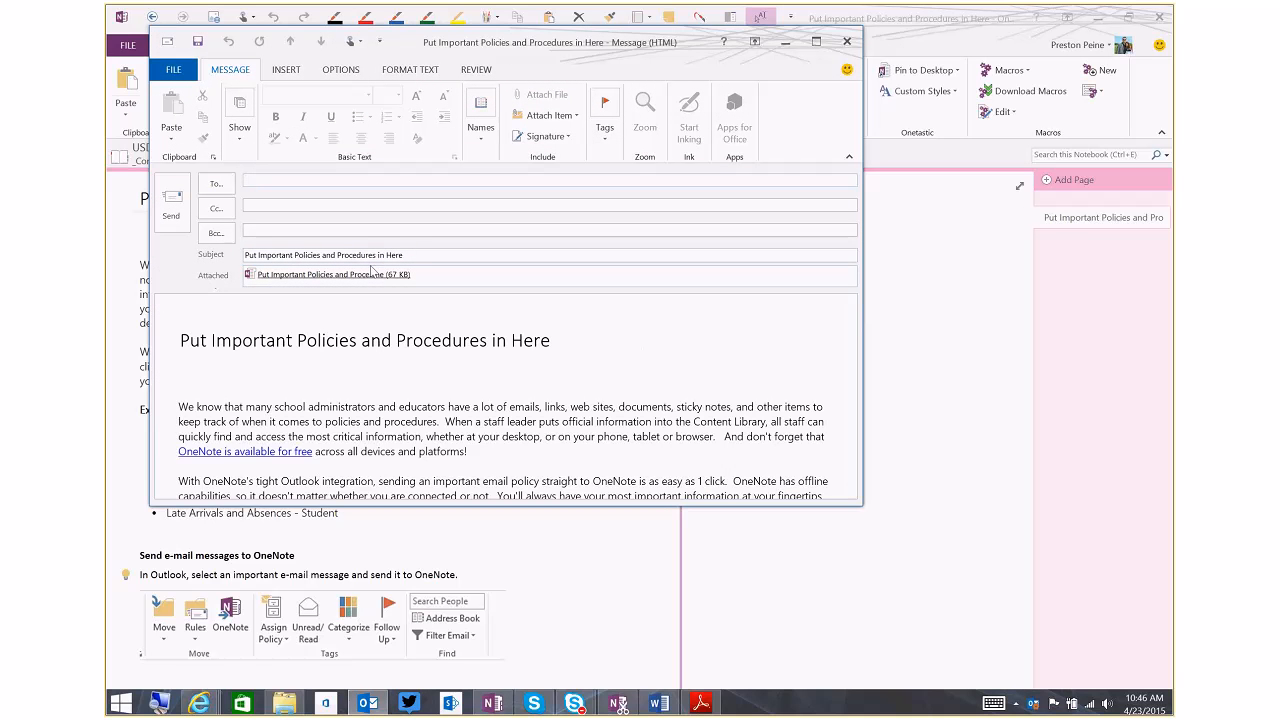
Address an e-mail copy of the Policies and Procedures page to a colleague and discard the message unsent
triple_click(429, 255)
left_click(429, 256)
left_click(848, 332)
left_click_drag(849, 332, 846, 290)
left_click(520, 183)
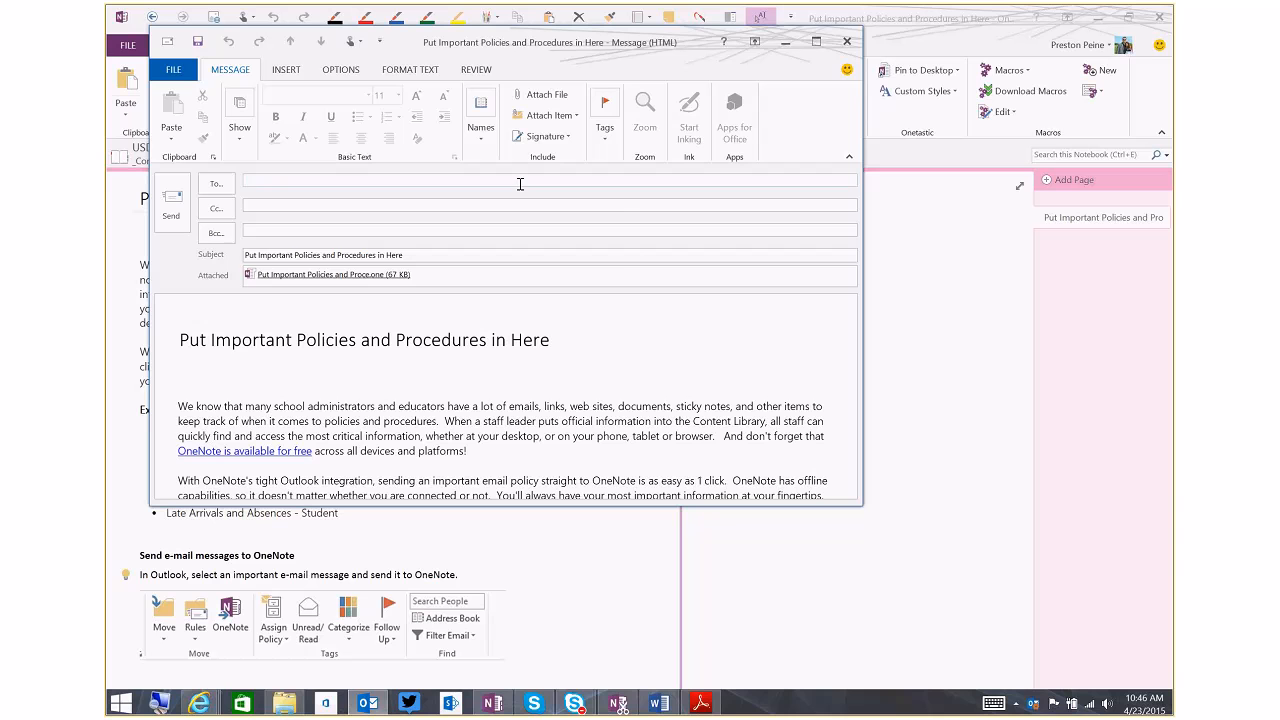
type("Lor")
key("Return")
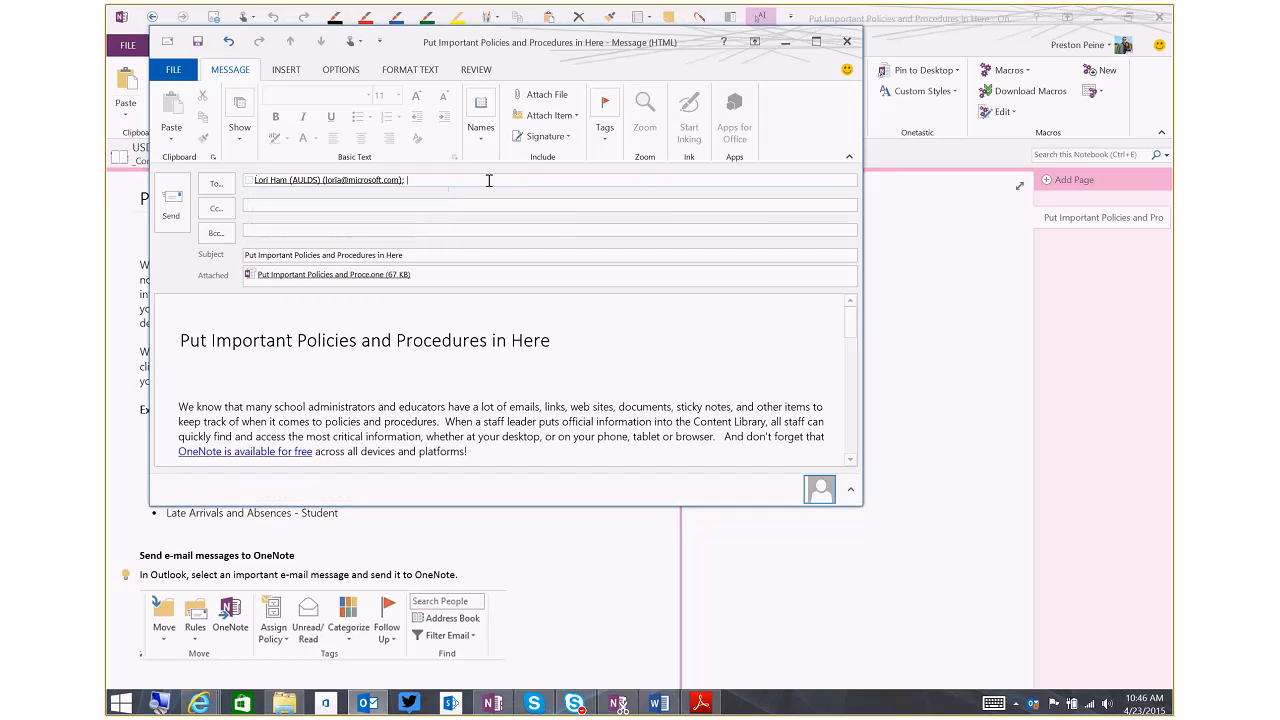
left_click(847, 41)
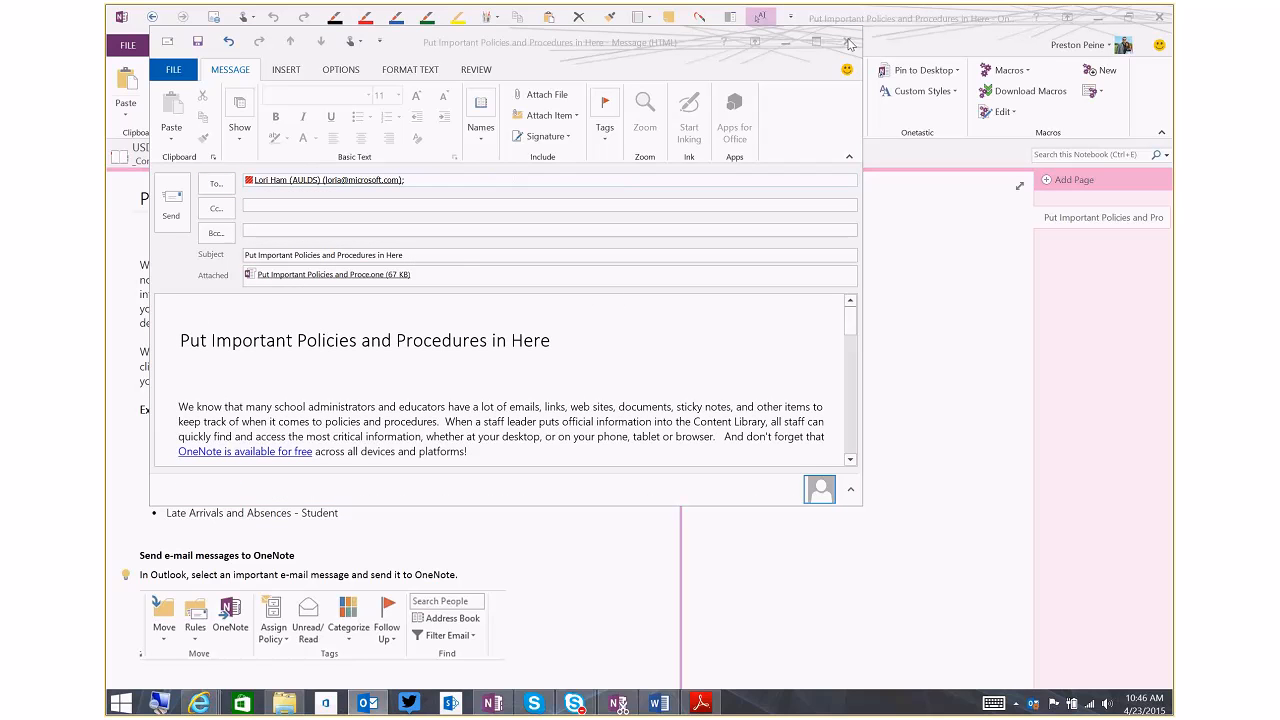
left_click(646, 394)
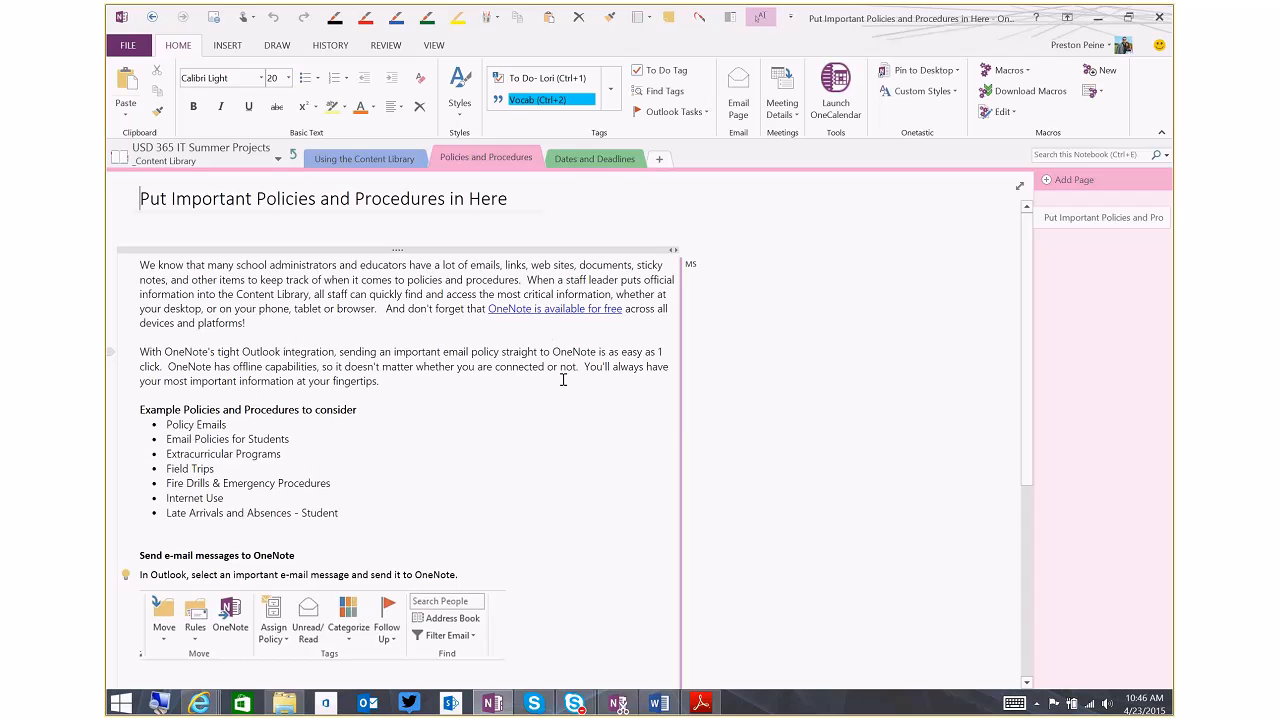
Add a blank page to the Policies and Procedures section
scroll(739, 441, "down", 2)
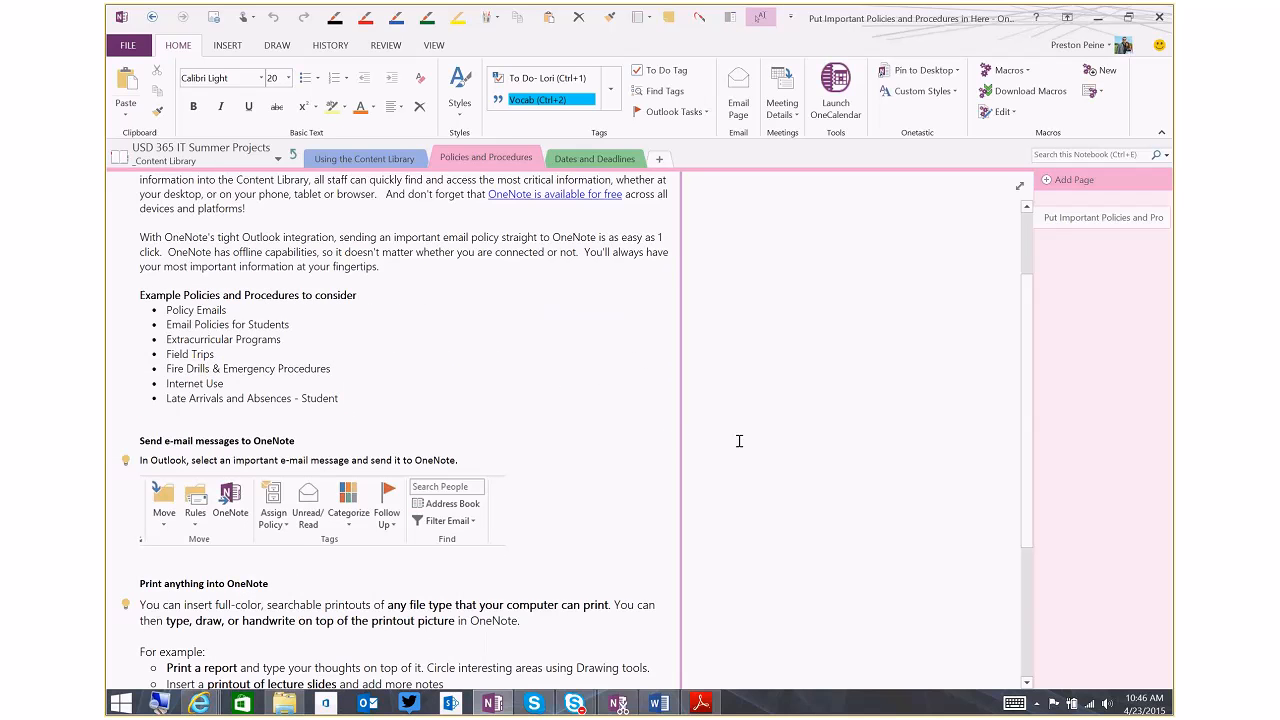
scroll(739, 441, "up", 2)
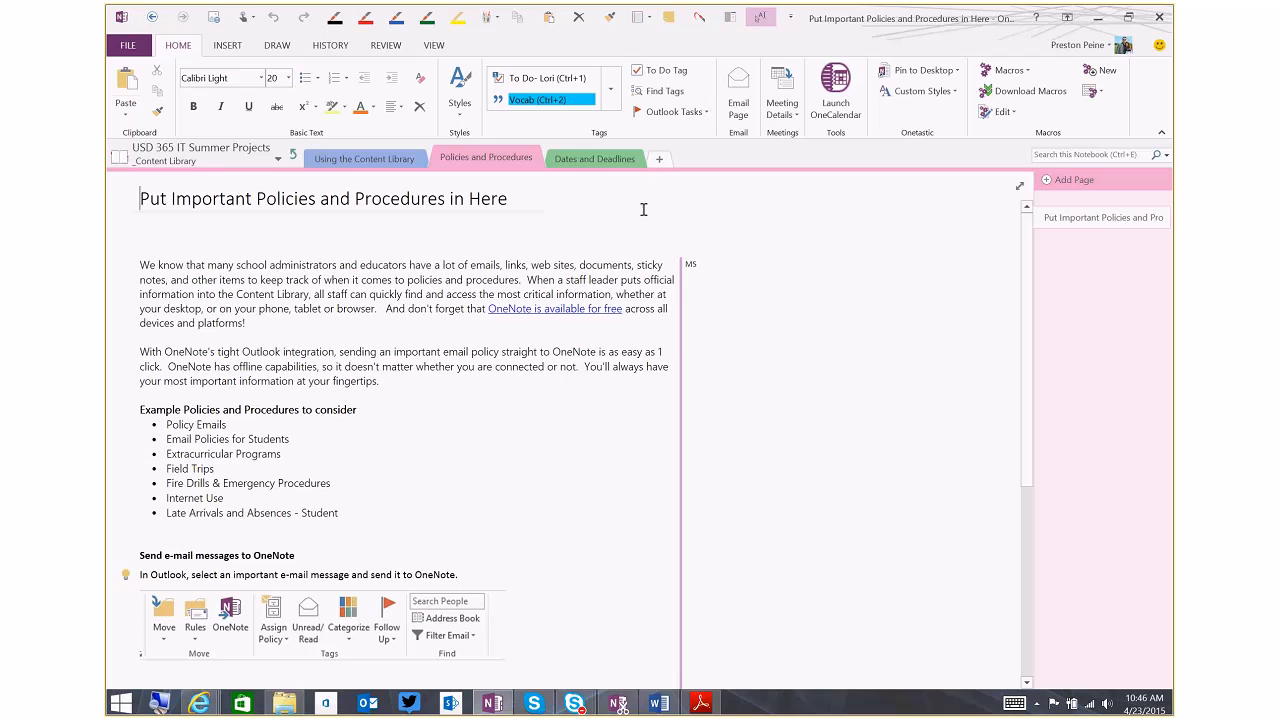
left_click(1048, 186)
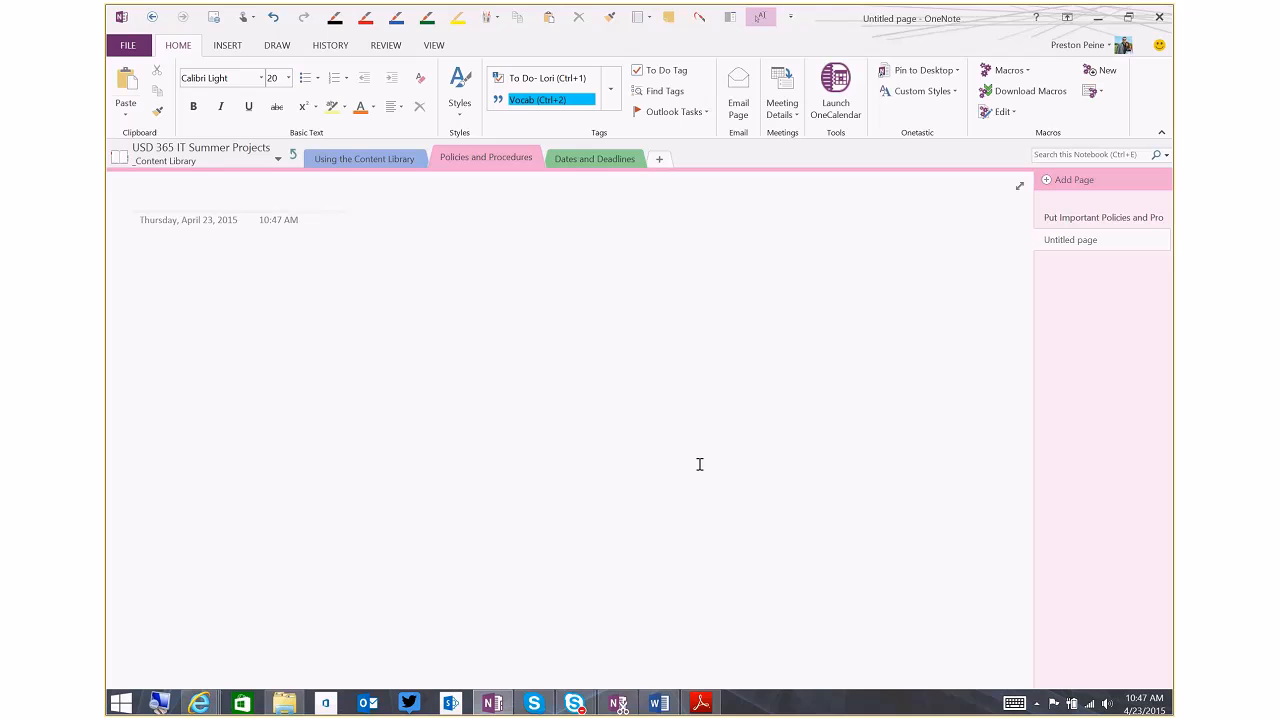
Insert the Free Tools from Microsoft document from the Downloads folder into the new page as a printout
left_click(290, 703)
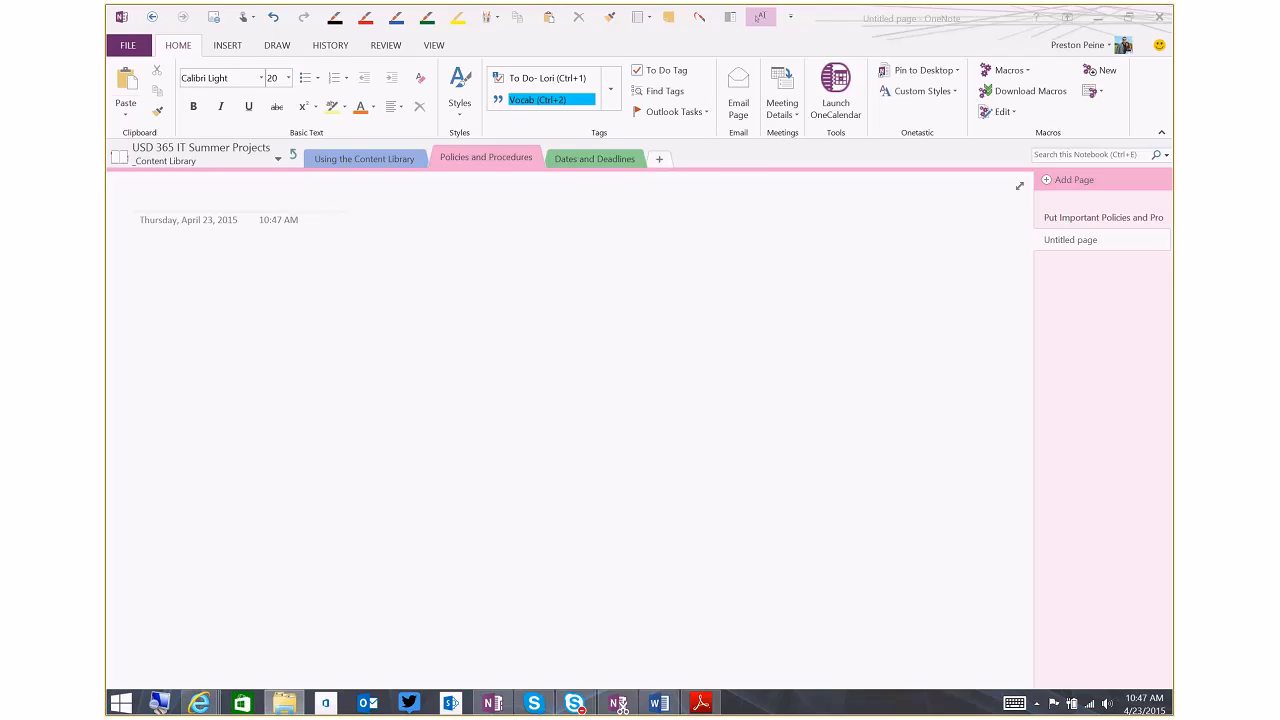
left_click_drag(1275, 104, 849, 142)
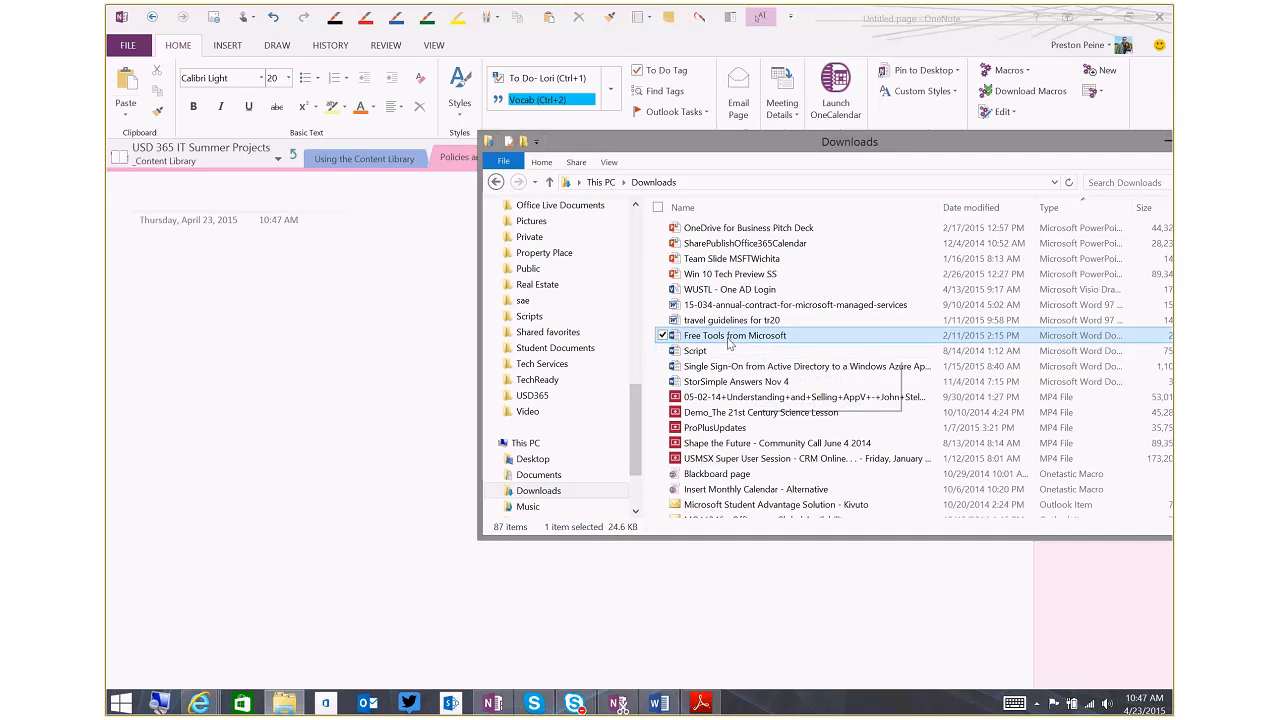
left_click_drag(730, 343, 158, 264)
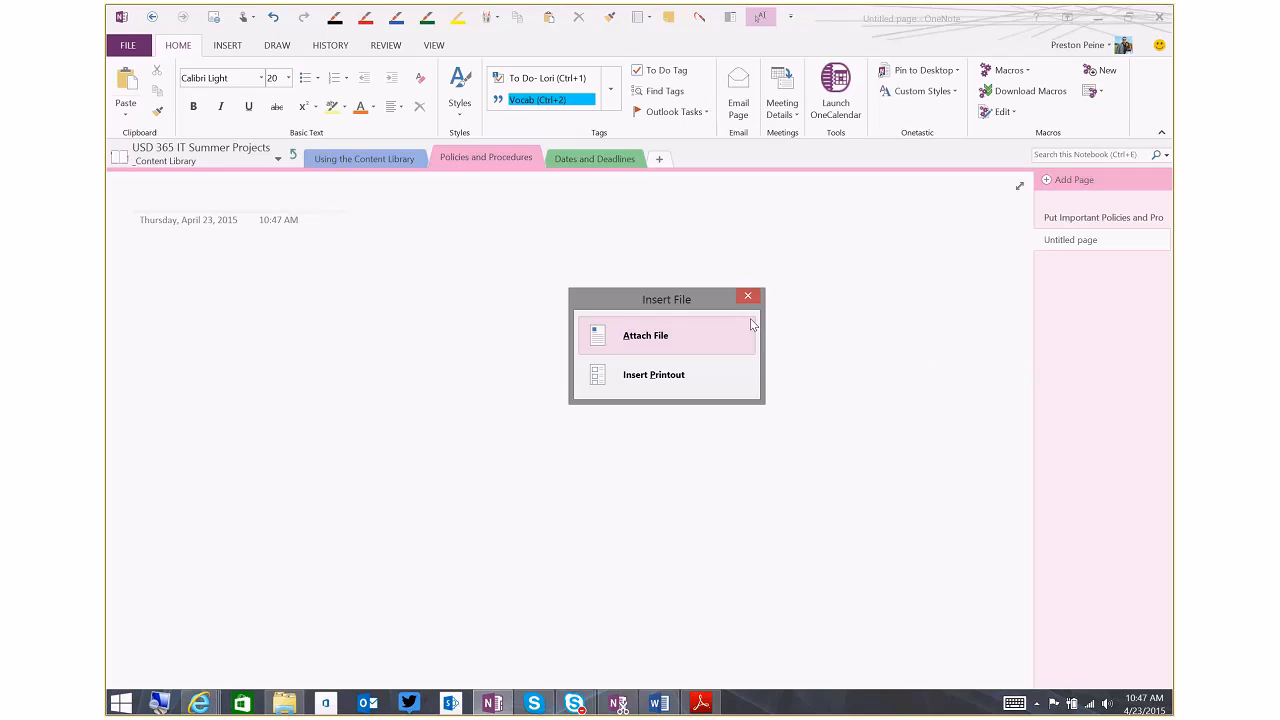
left_click(712, 384)
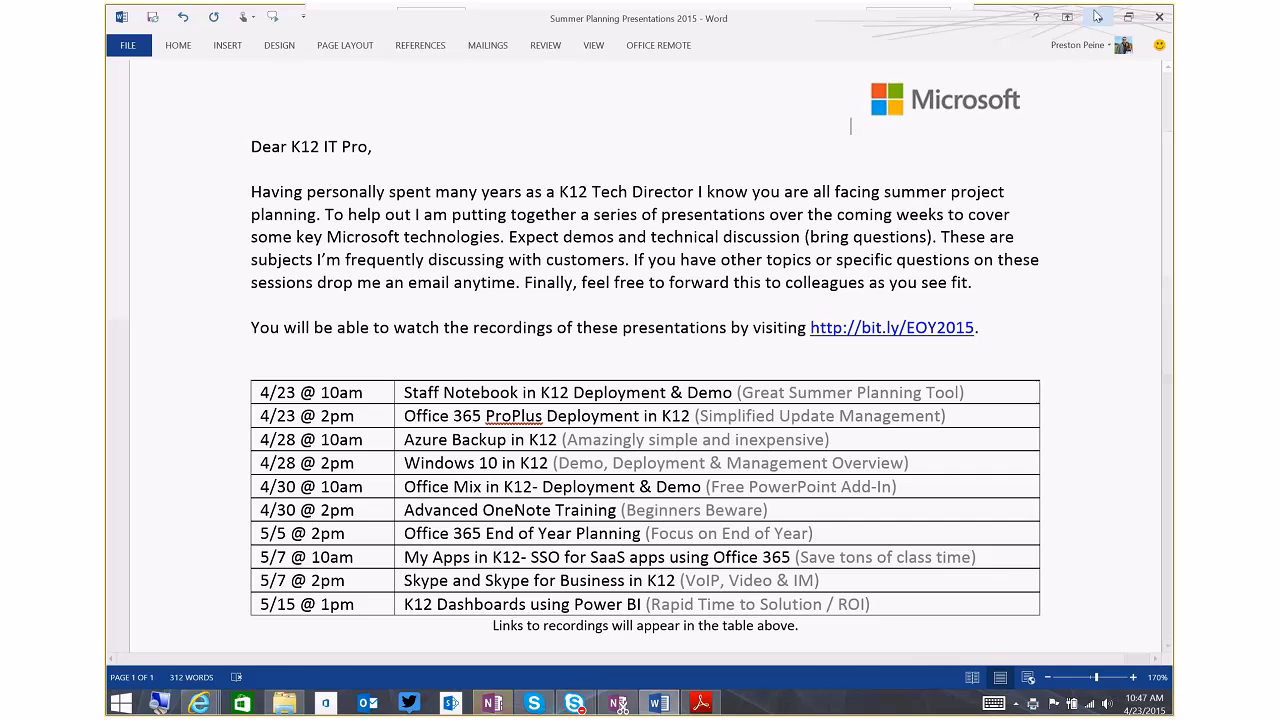
left_click(1097, 16)
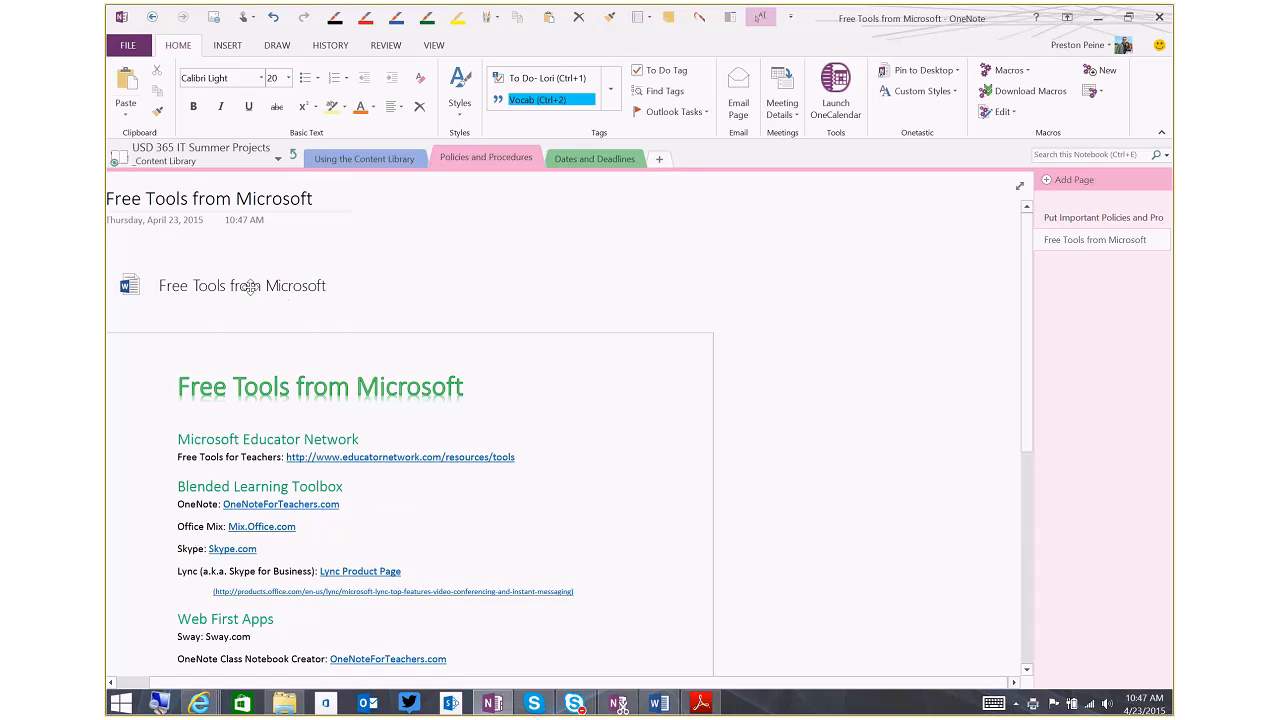
left_click(316, 286)
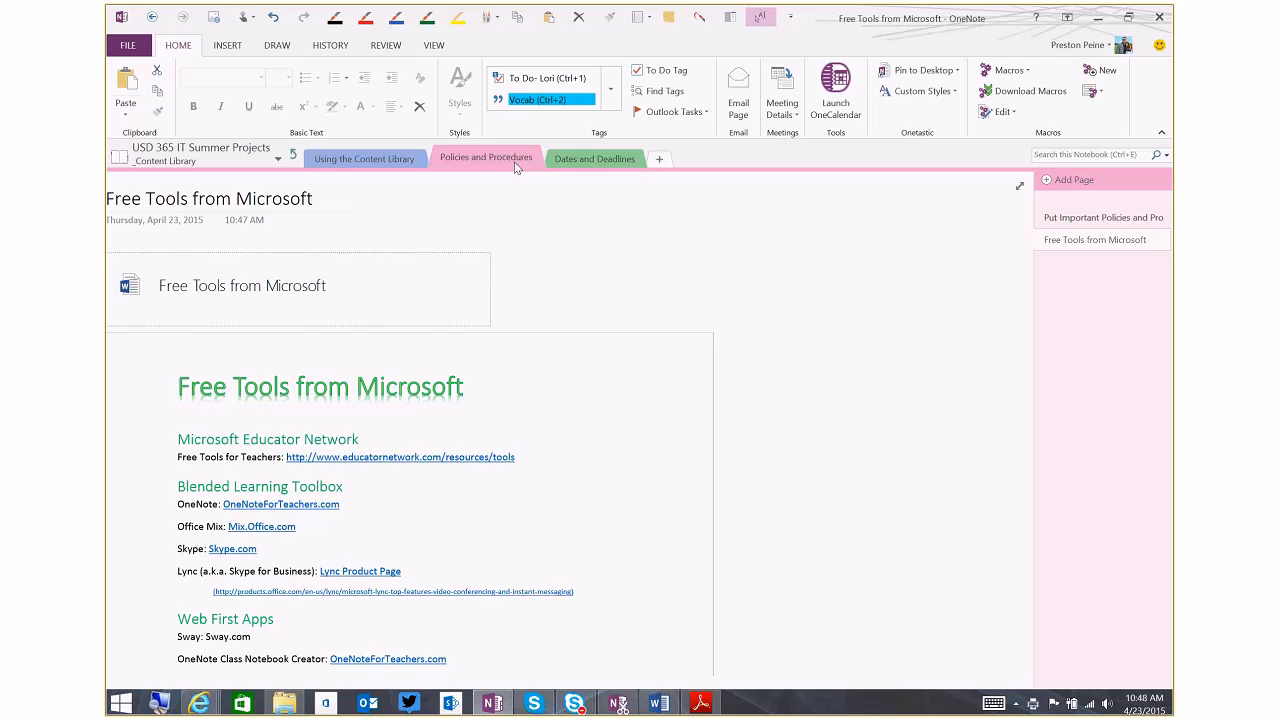
Circle the Microsoft Educator Network and Blended Learning Toolbox lists on the printout in red ink and undo the stroke
left_click(811, 320)
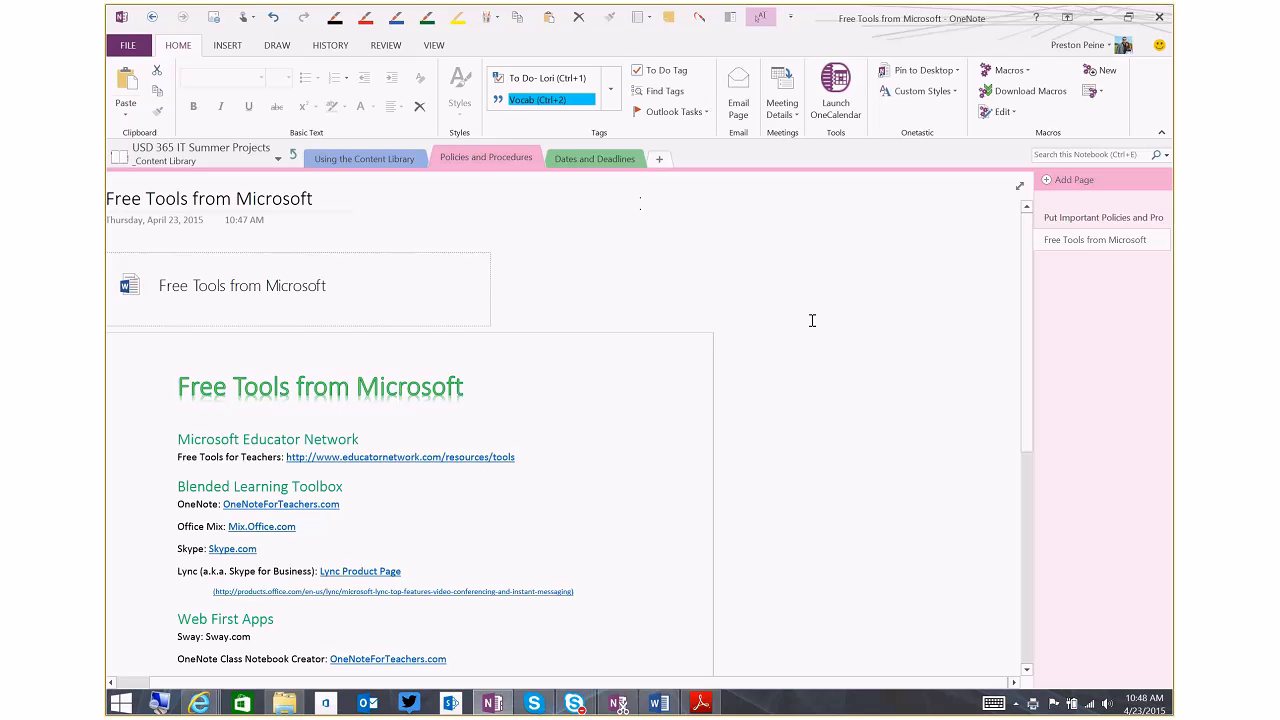
scroll(756, 462, "down", 2)
scroll(754, 461, "down", 1)
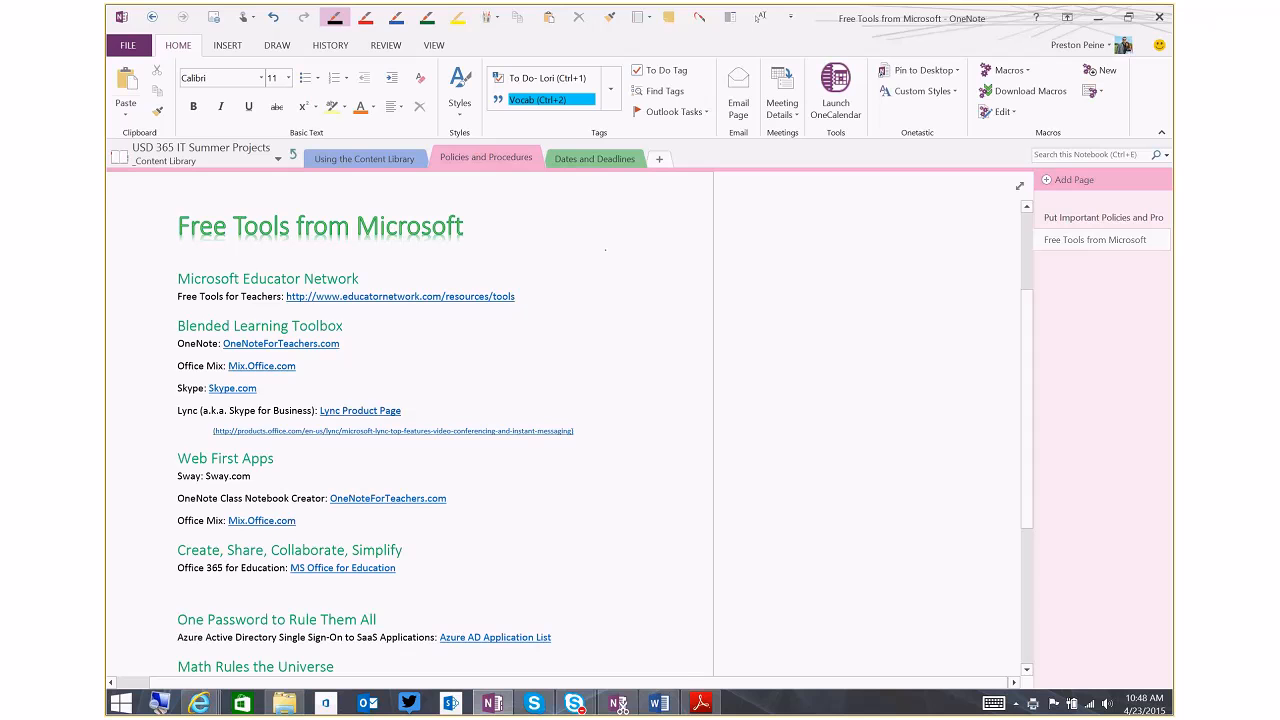
left_click(365, 17)
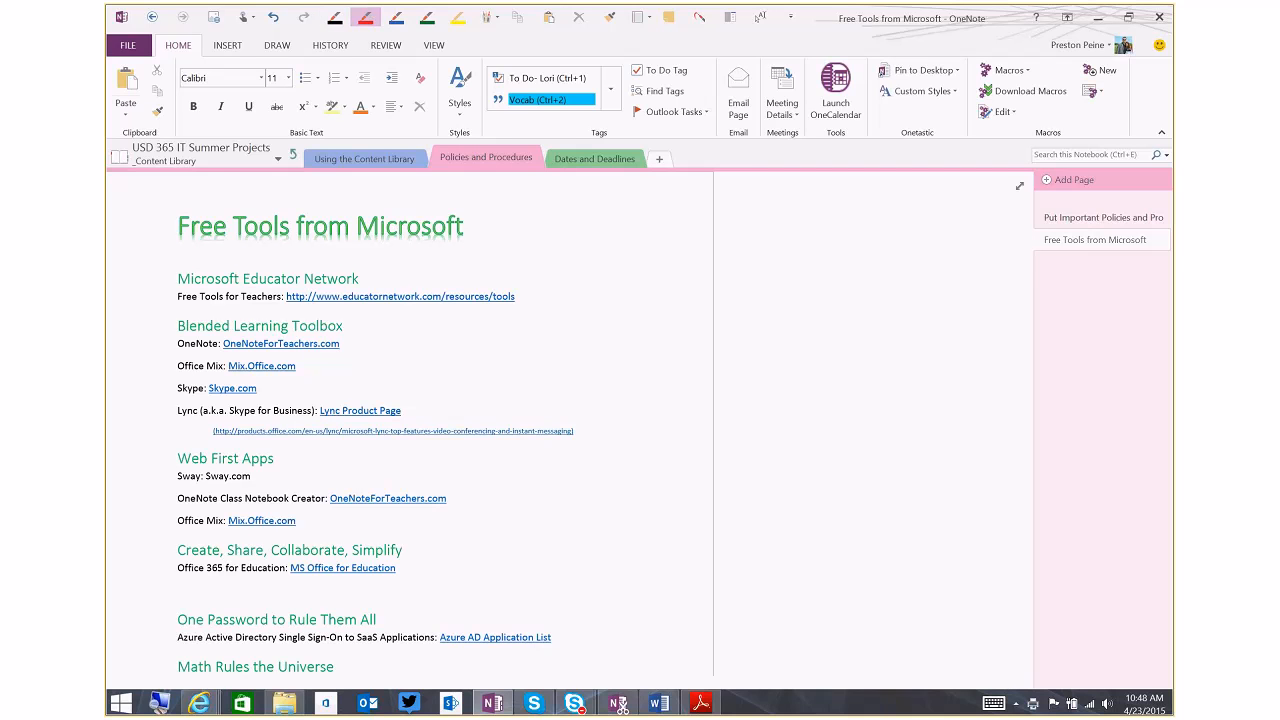
mouse_move(358, 314)
left_mouse_down()
mouse_move(150, 393)
mouse_move(531, 475)
mouse_move(366, 335)
left_mouse_up()
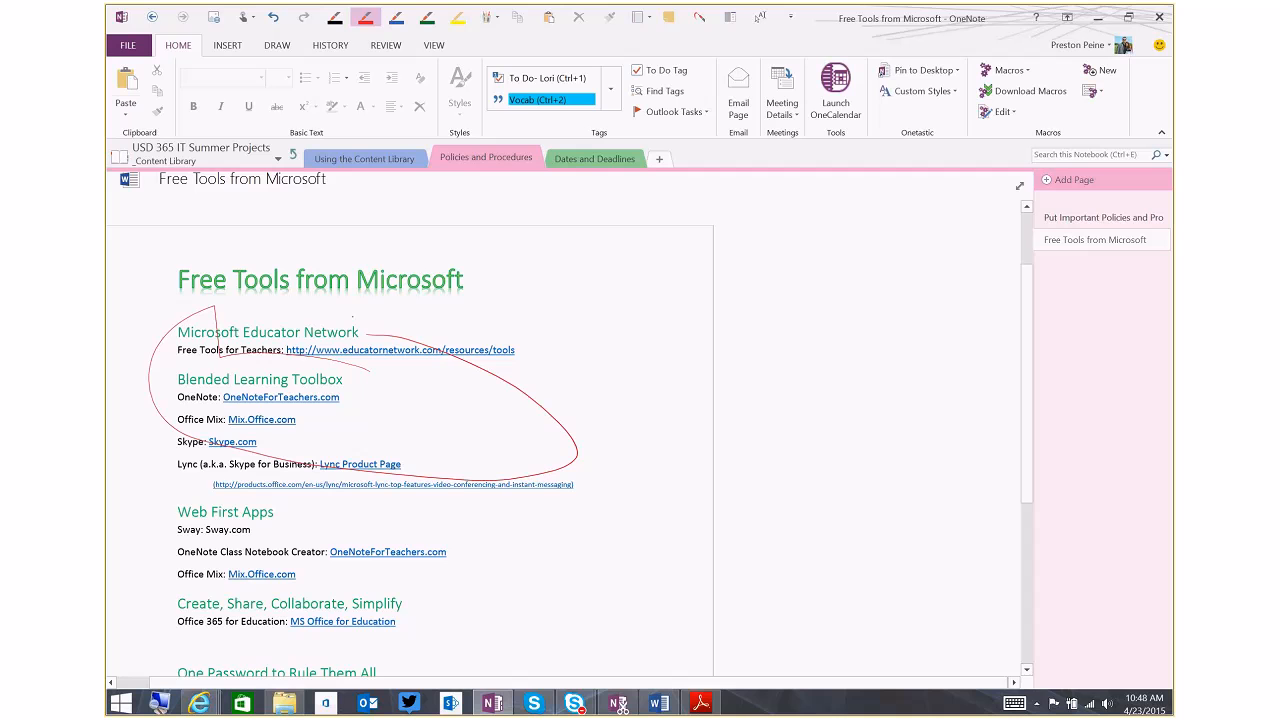
key("ctrl+z")
key("Escape")
scroll(352, 317, "up", 2)
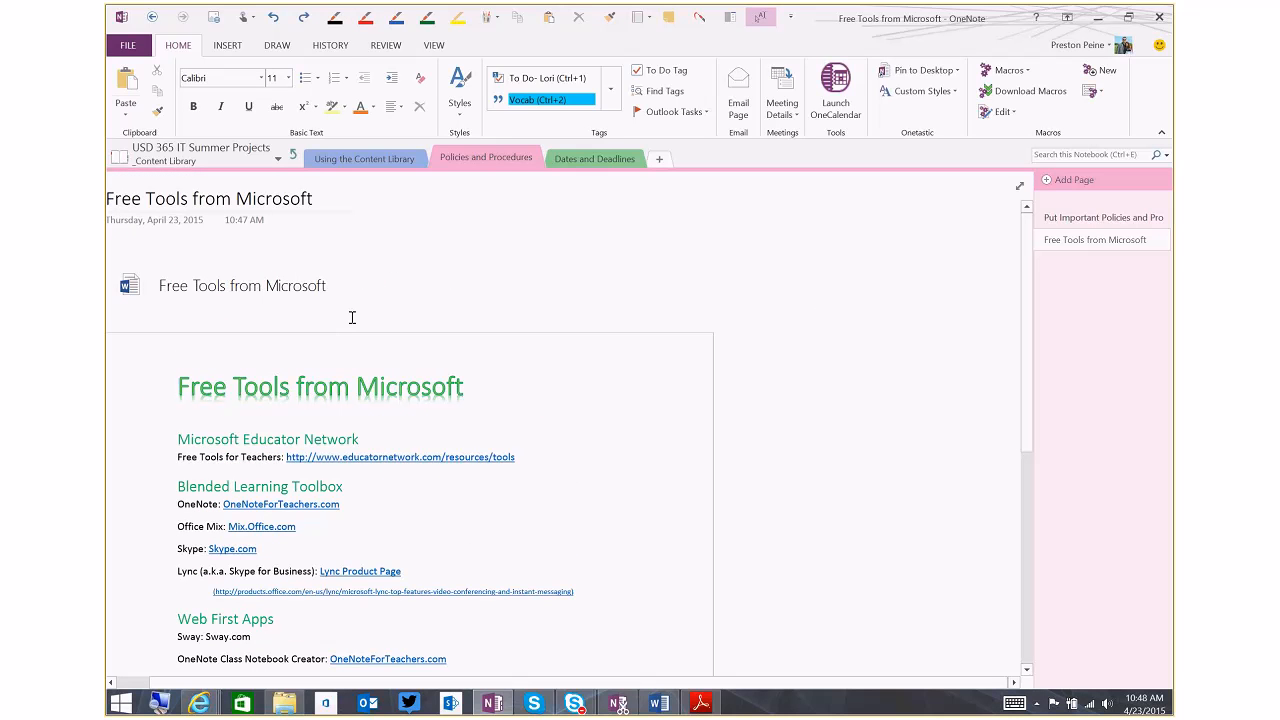
Create an e-mail copy of the Free Tools from Microsoft page, review its body and Word attachment, and discard the message unsent
left_click(820, 317)
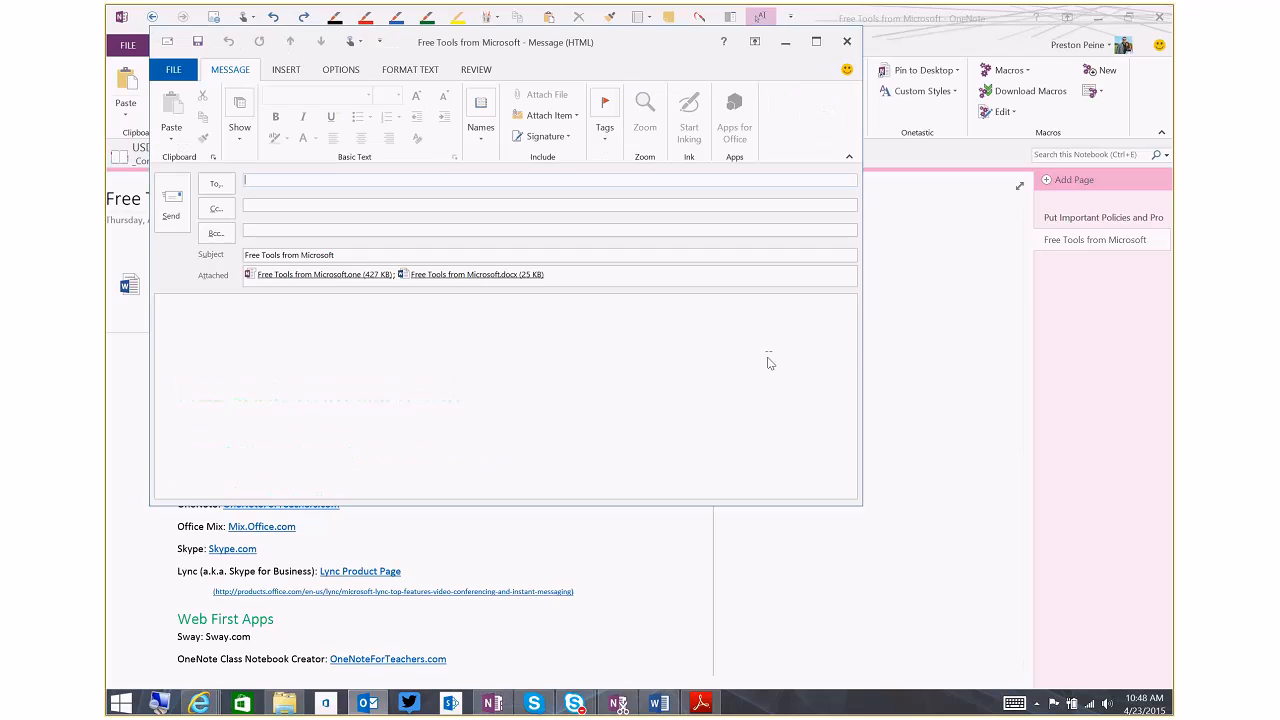
left_click(815, 42)
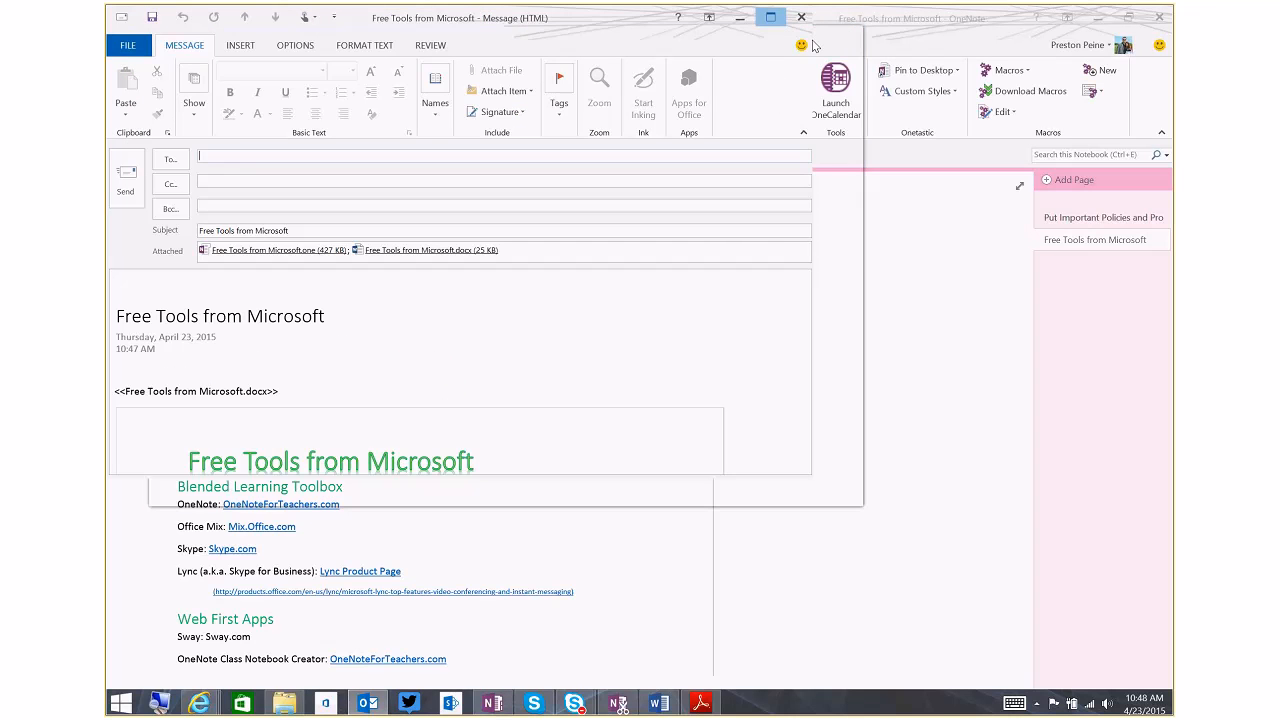
scroll(571, 480, "down", 5)
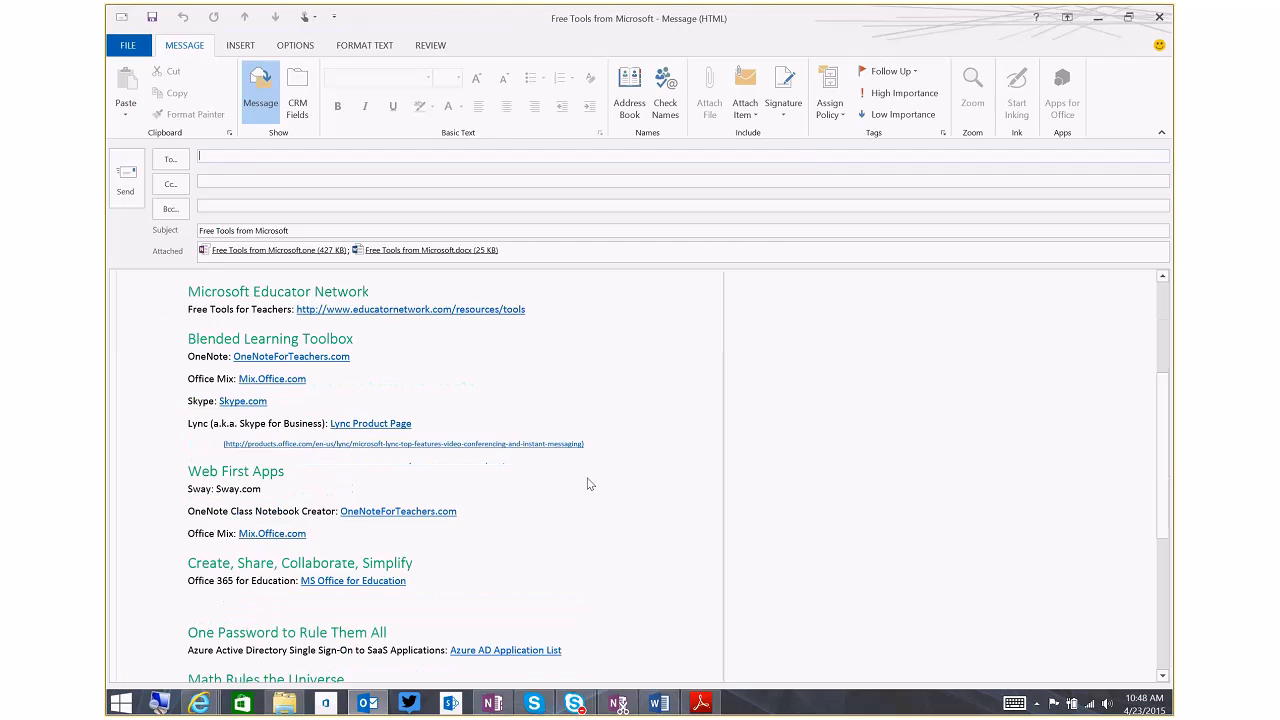
scroll(590, 484, "down", 3)
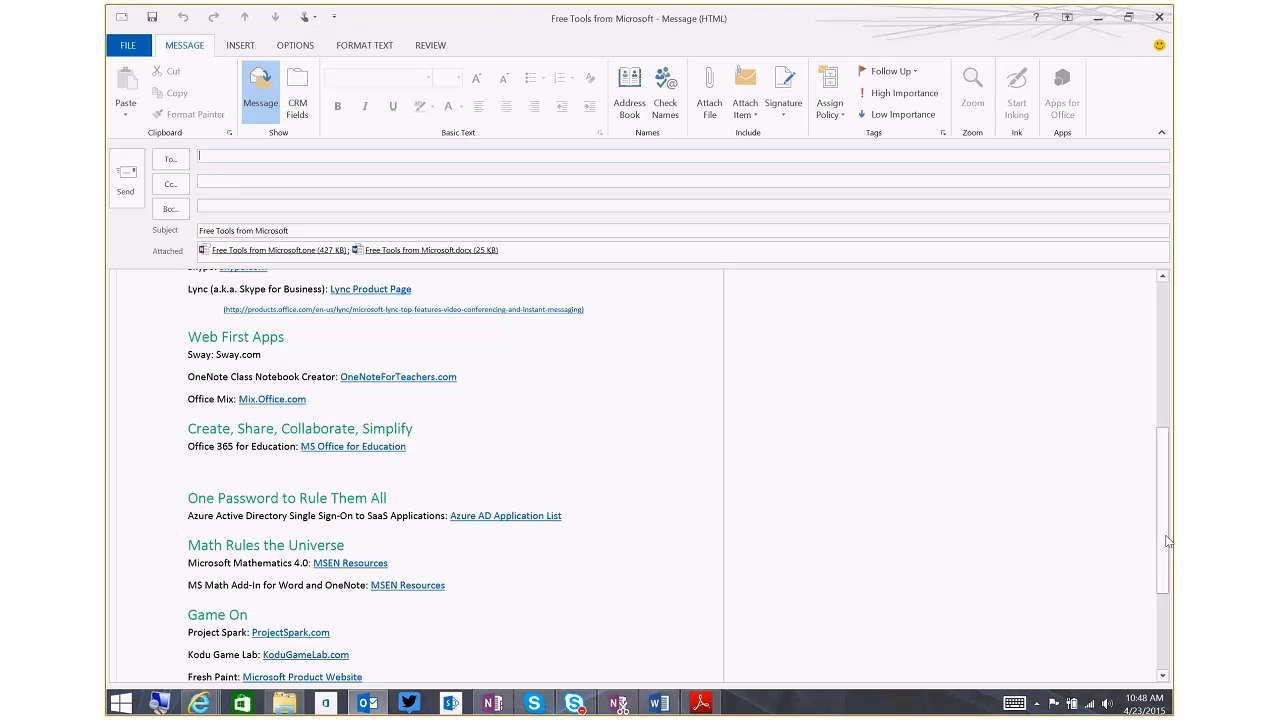
scroll(1166, 541, "down", 4)
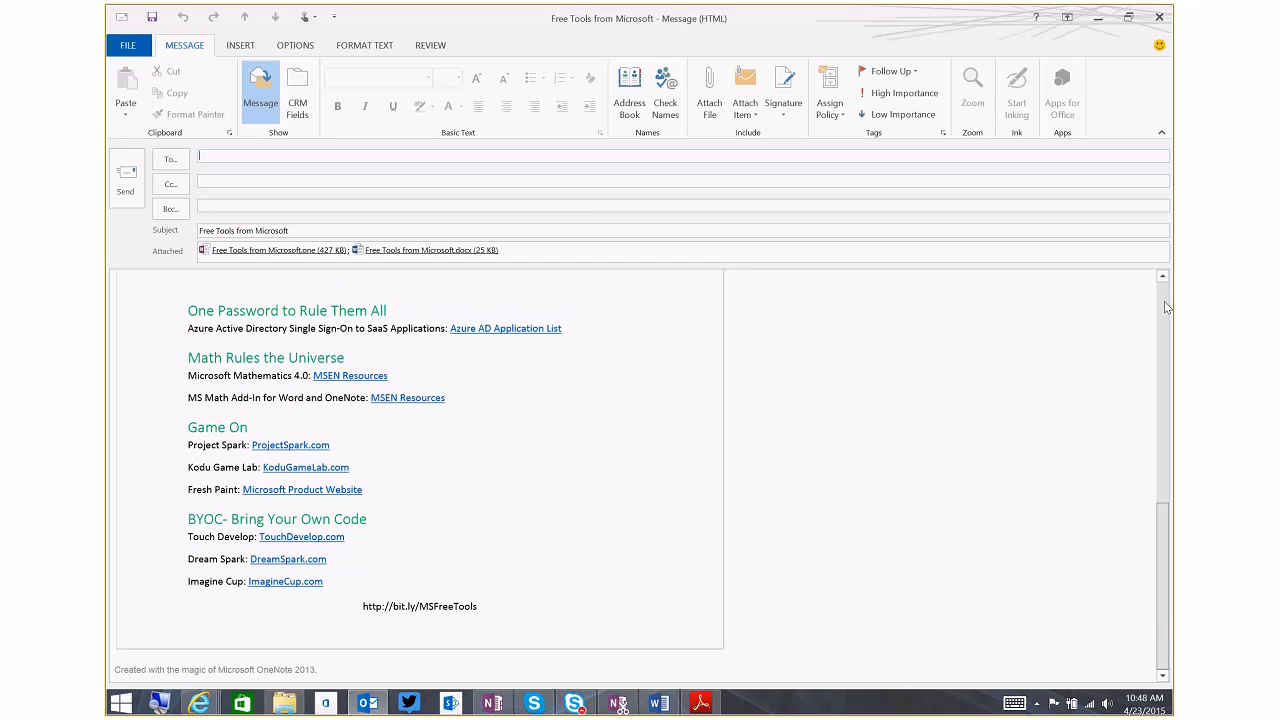
scroll(1161, 504, "up", 9)
scroll(1163, 518, "down", 6)
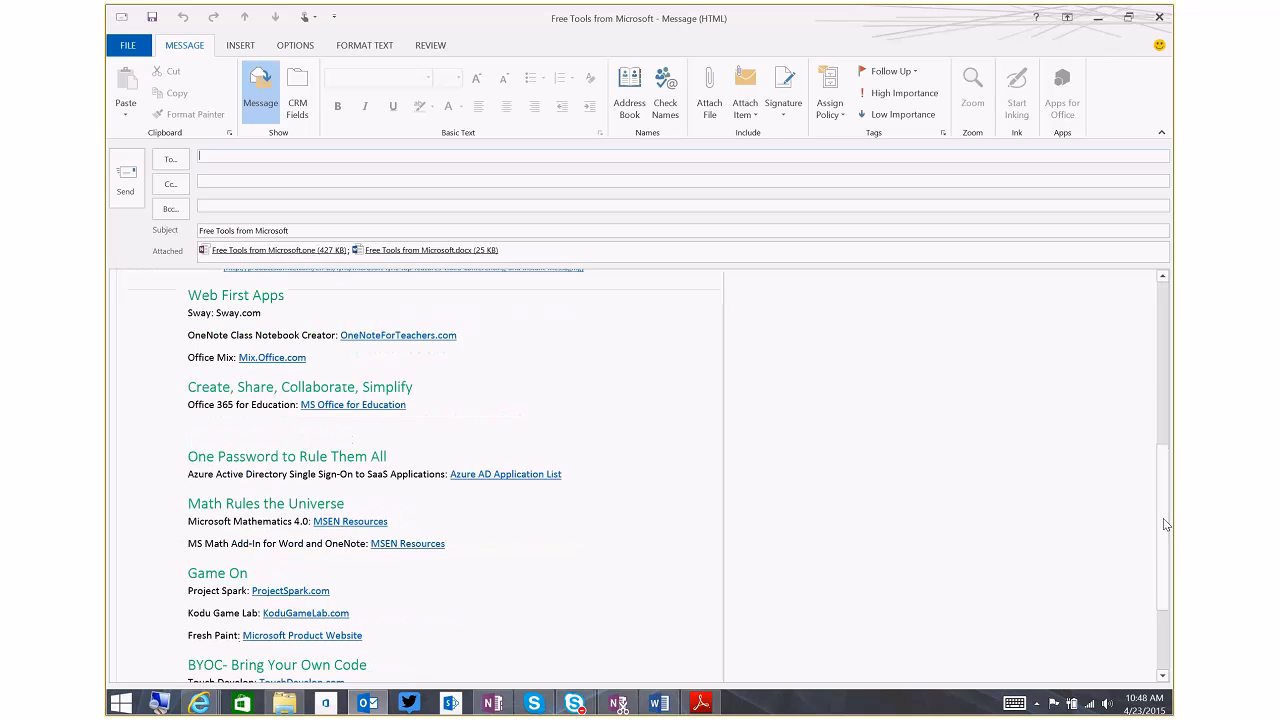
left_click(1163, 303)
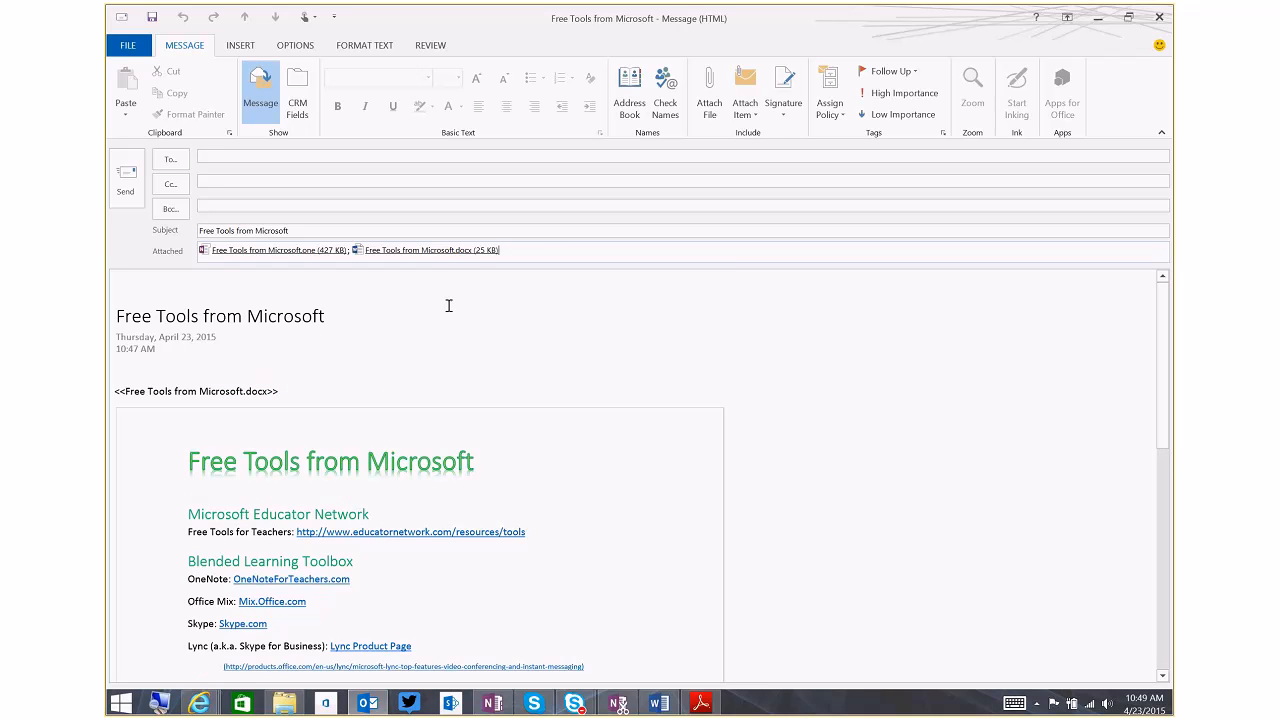
left_click(372, 250)
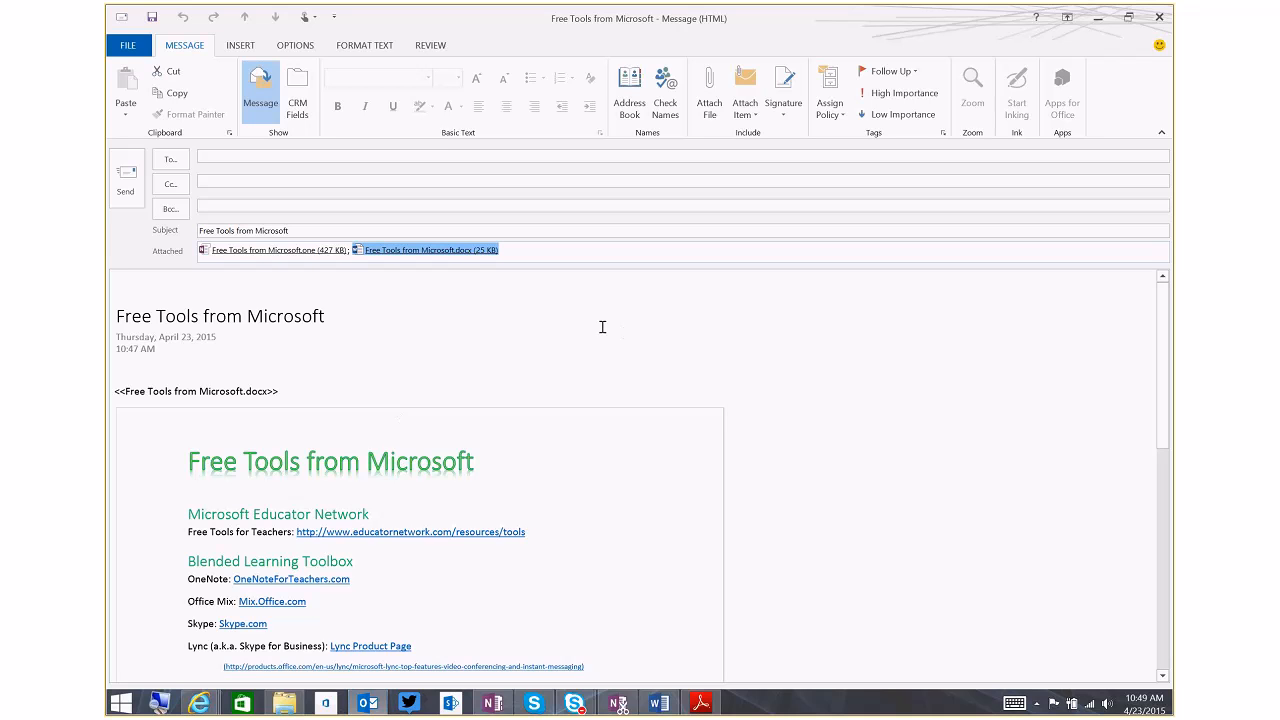
left_click(1157, 17)
left_click(652, 395)
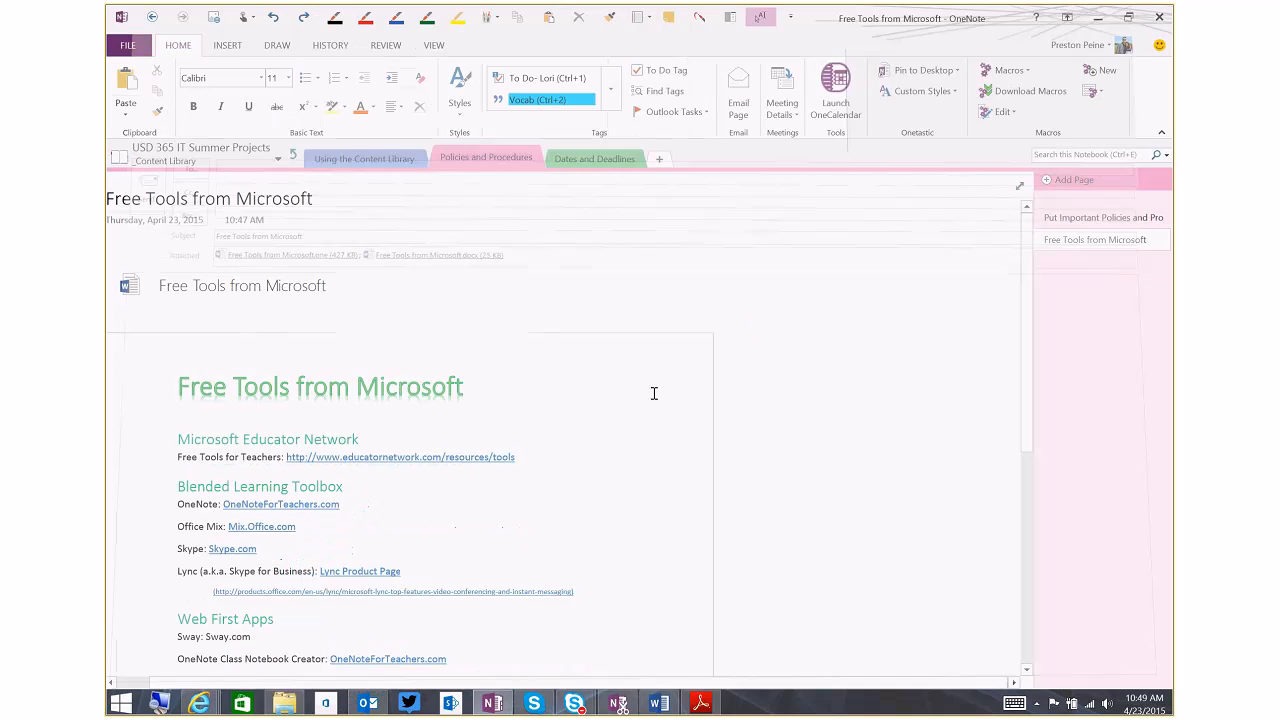
Open the embedded Free Tools from Microsoft document in Word and add a red ink scribble and a circle around Web First Apps
left_click(262, 285)
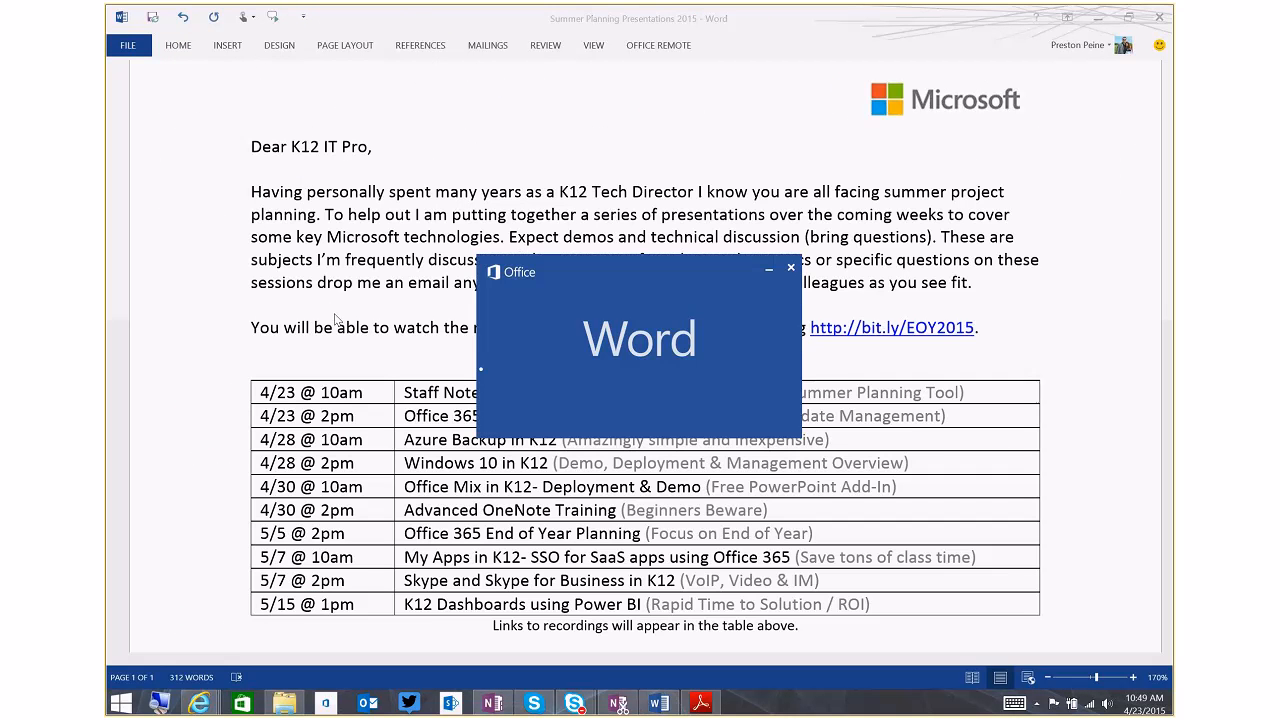
left_click(714, 41)
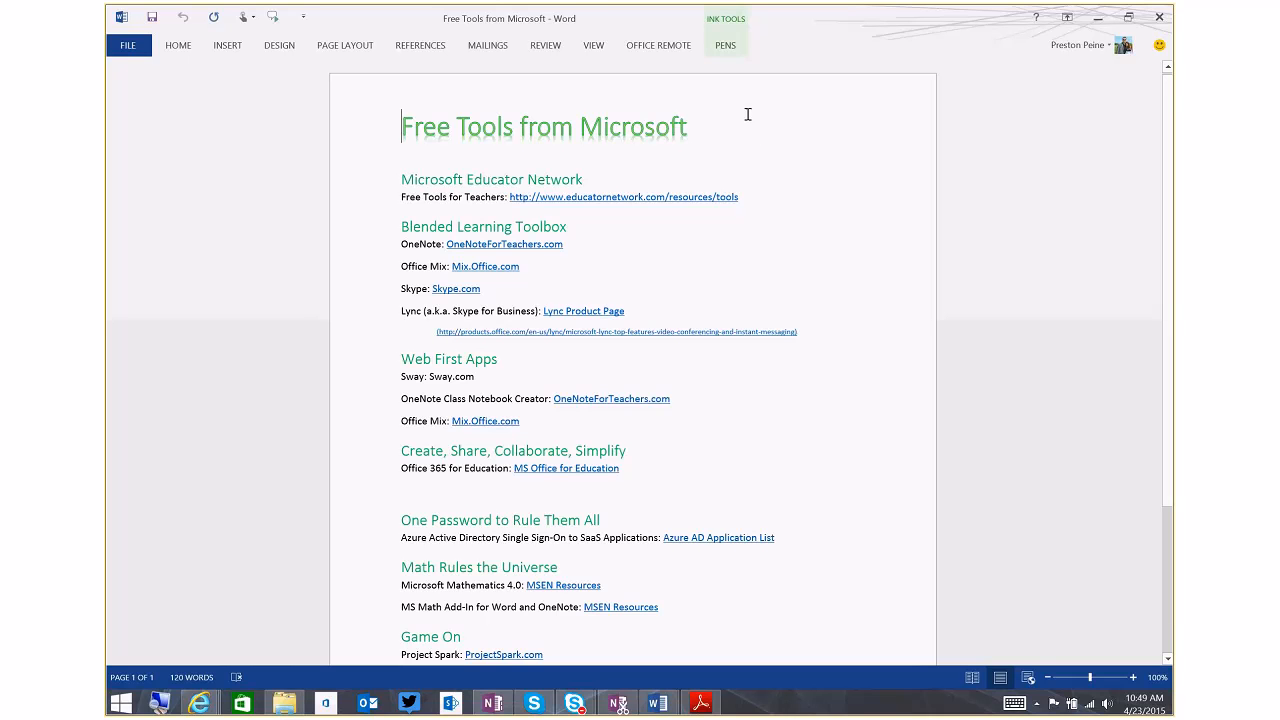
left_click(725, 45)
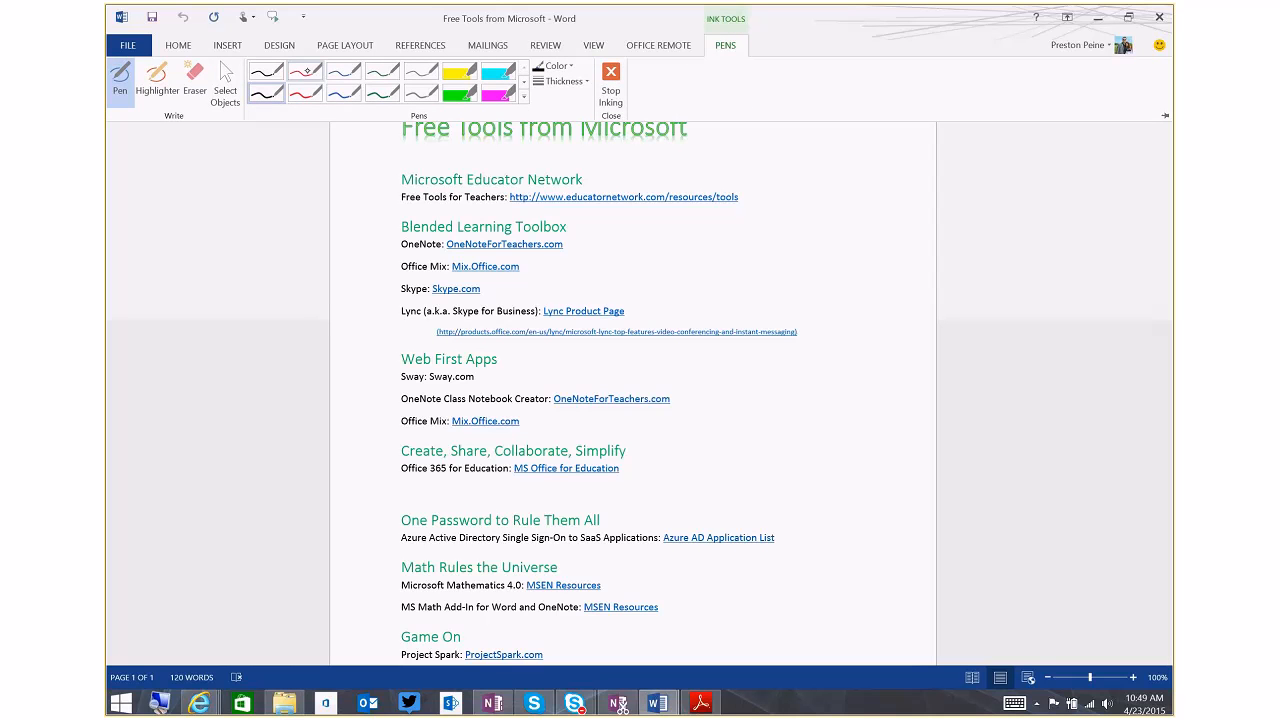
mouse_move(800, 184)
left_mouse_down()
mouse_move(845, 262)
mouse_move(878, 283)
left_mouse_up()
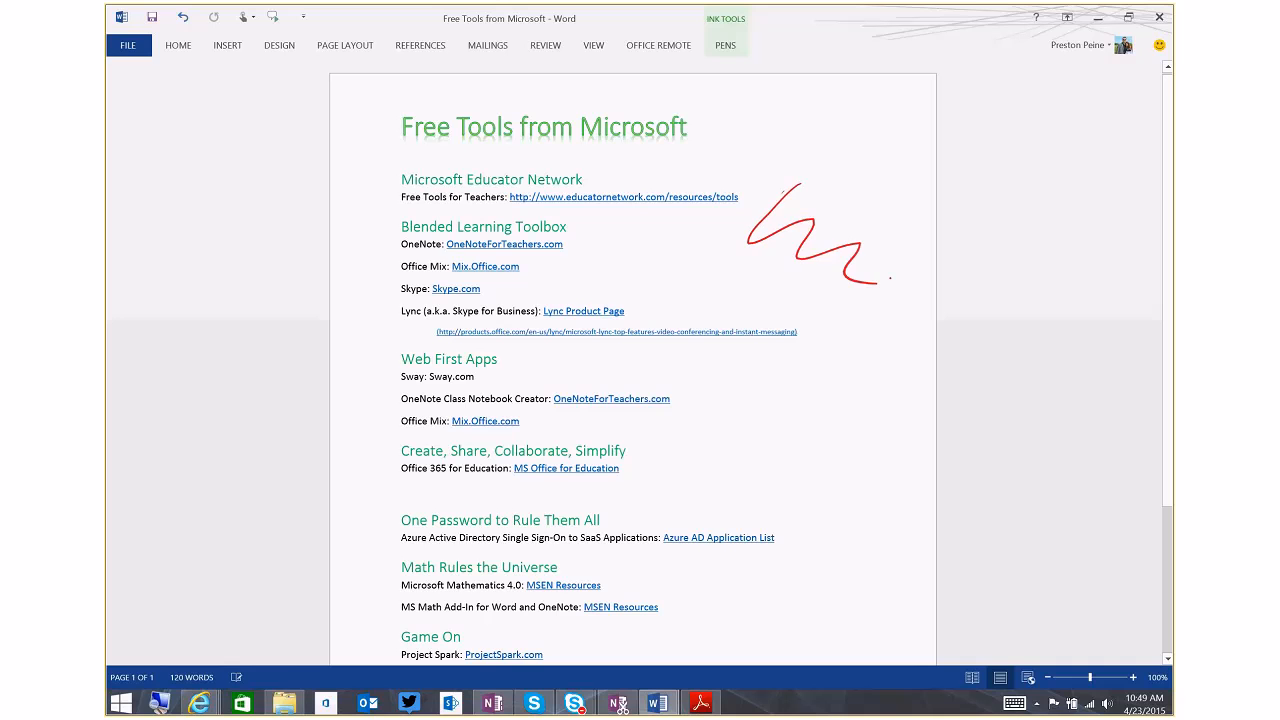
mouse_move(612, 350)
left_mouse_down()
mouse_move(430, 370)
mouse_move(728, 410)
mouse_move(495, 340)
left_mouse_up()
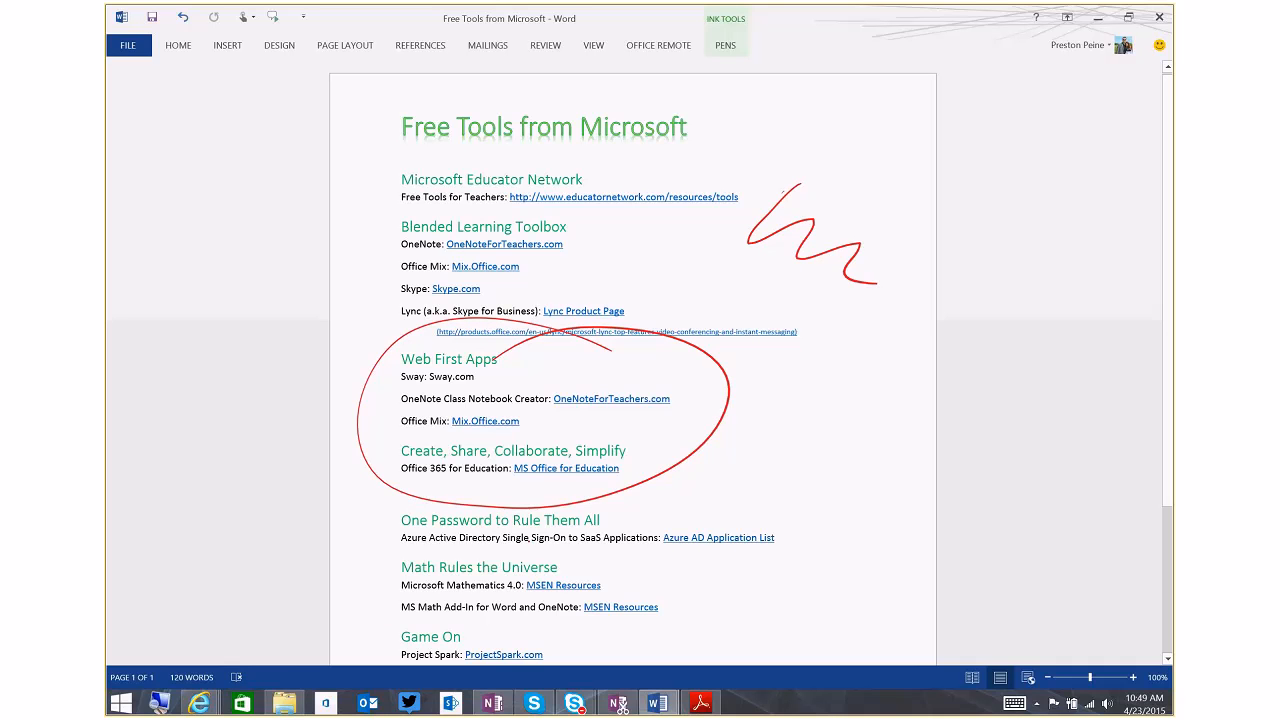
Apply the Normal style to the Math Rules the Universe heading, and save and close the document
left_click(728, 45)
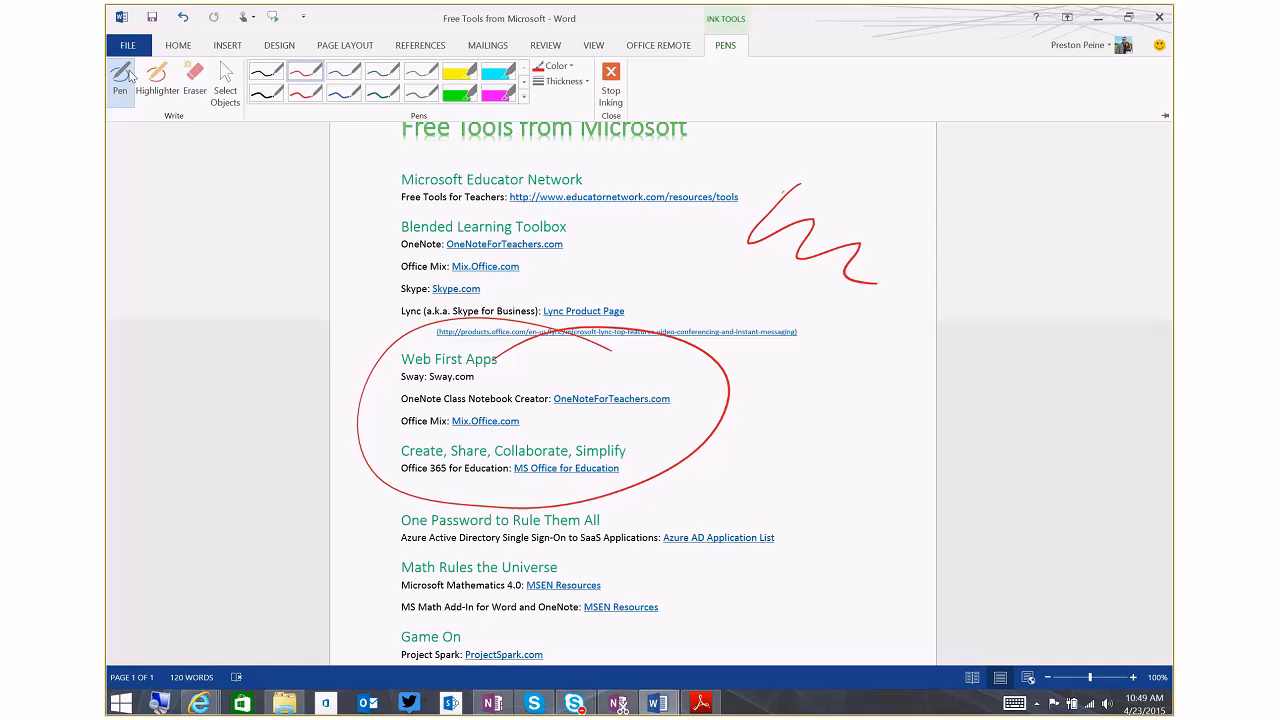
left_click(122, 75)
left_click_drag(400, 567, 558, 567)
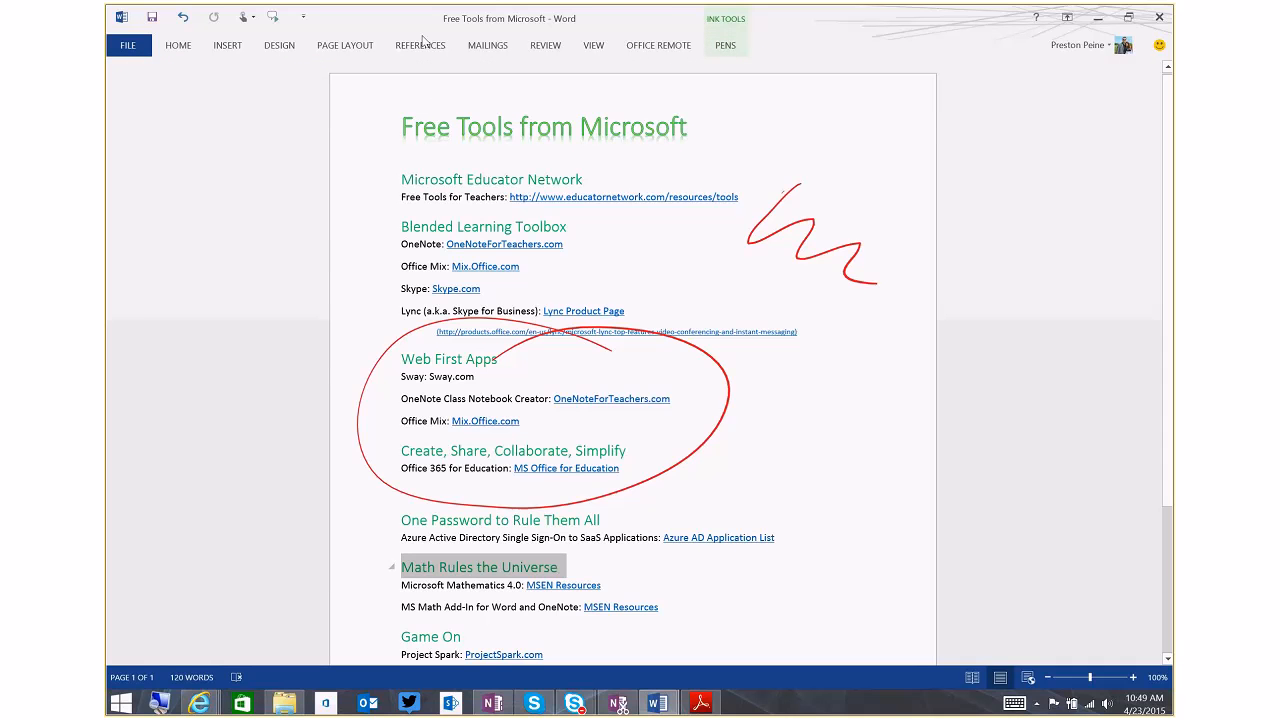
left_click(182, 45)
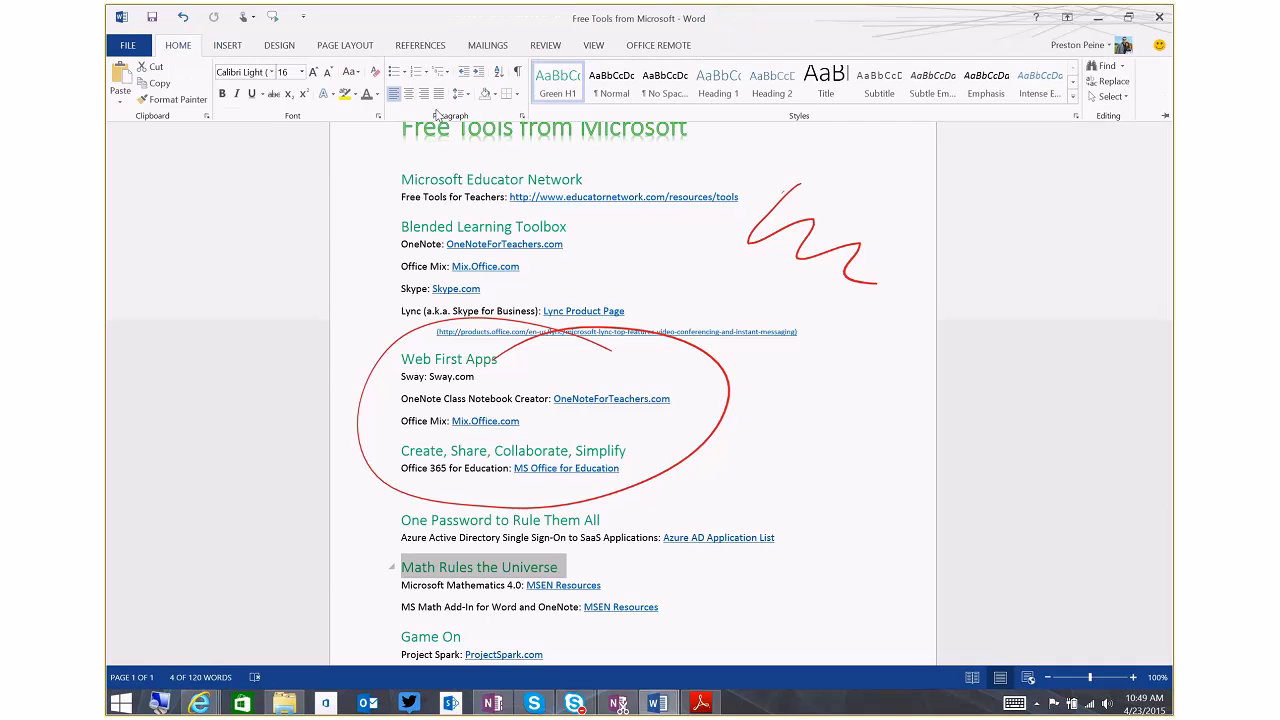
left_click(614, 85)
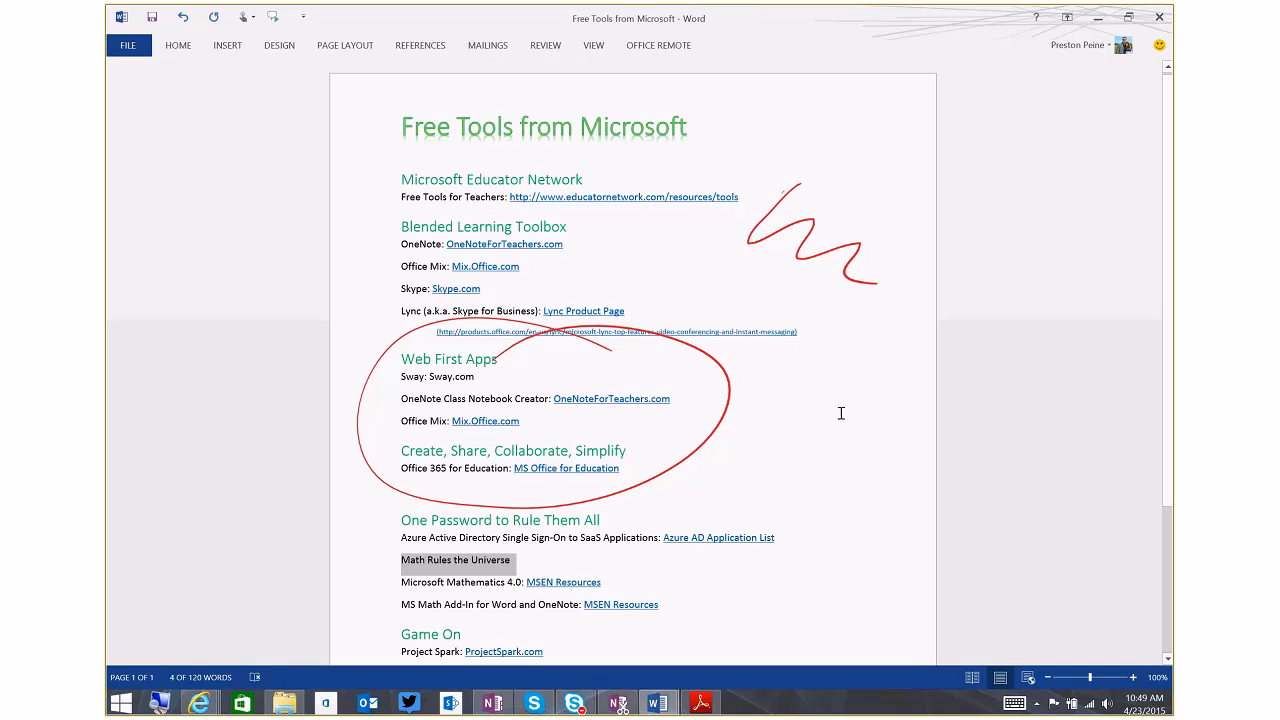
key("ctrl+w")
key("Return")
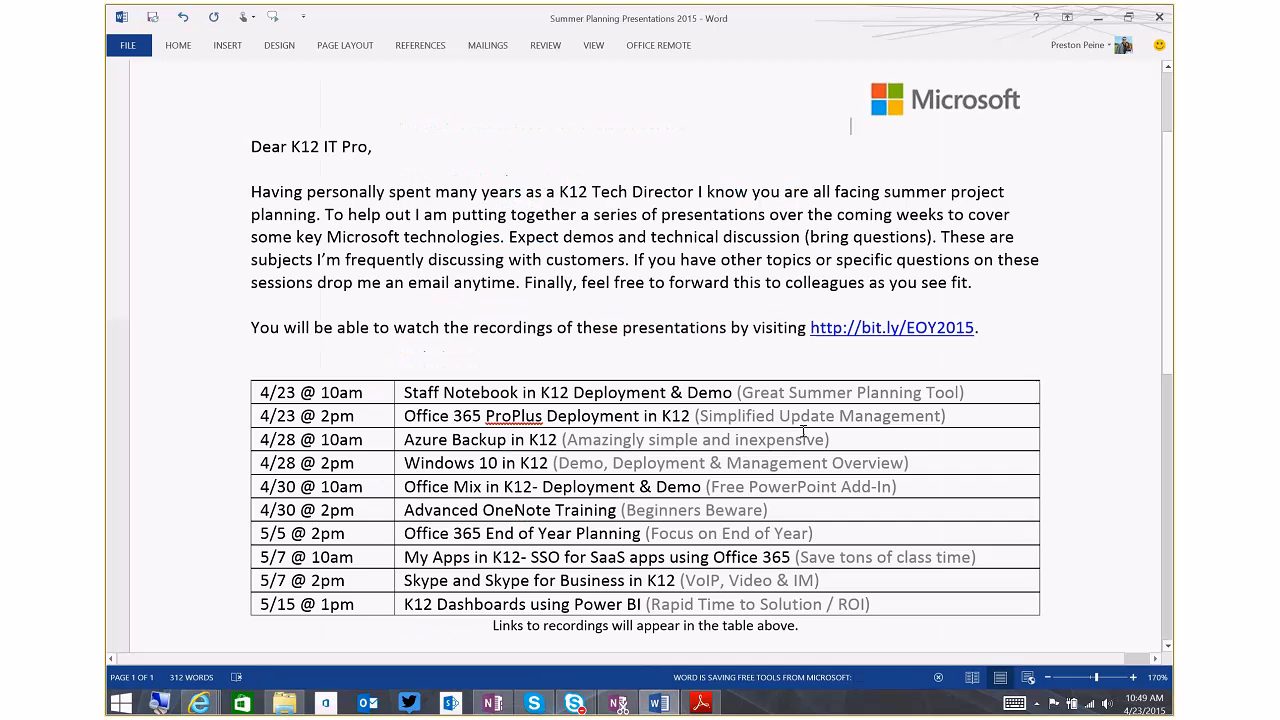
Return to OneNote, refresh the Free Tools from Microsoft printout, and check the ink and heading changes in it
left_click(1097, 21)
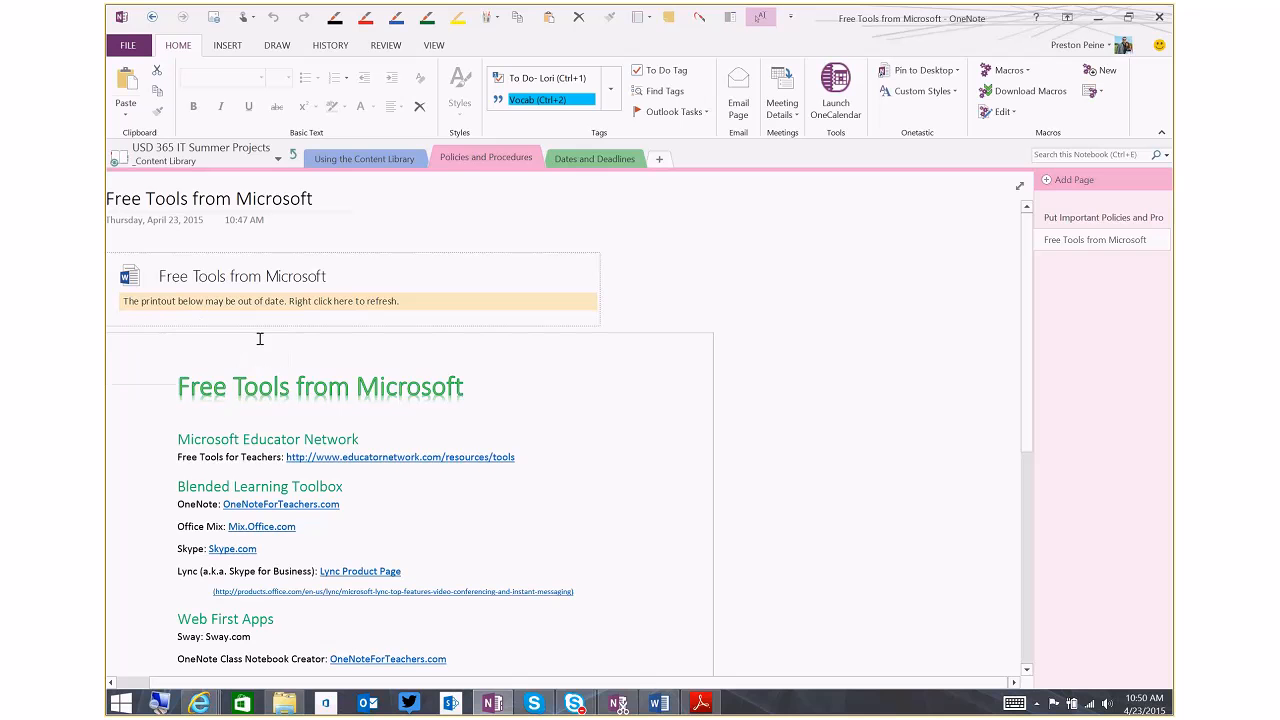
right_click(272, 273)
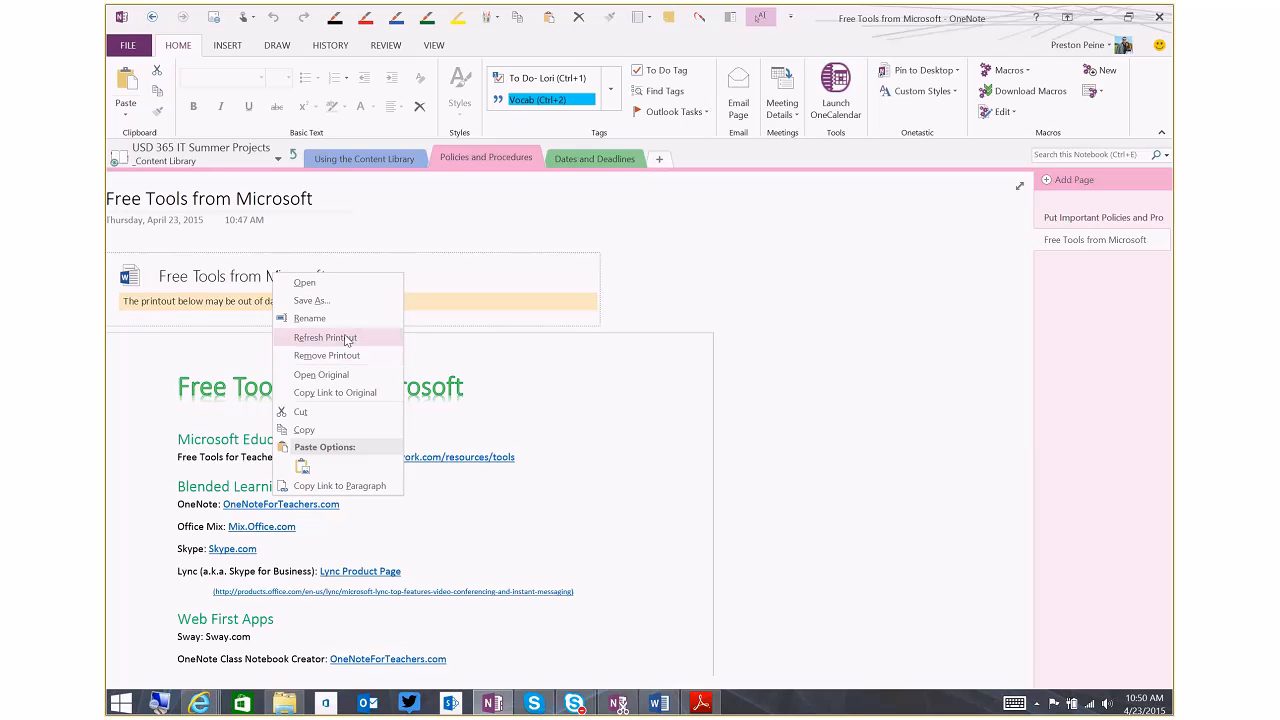
left_click(325, 338)
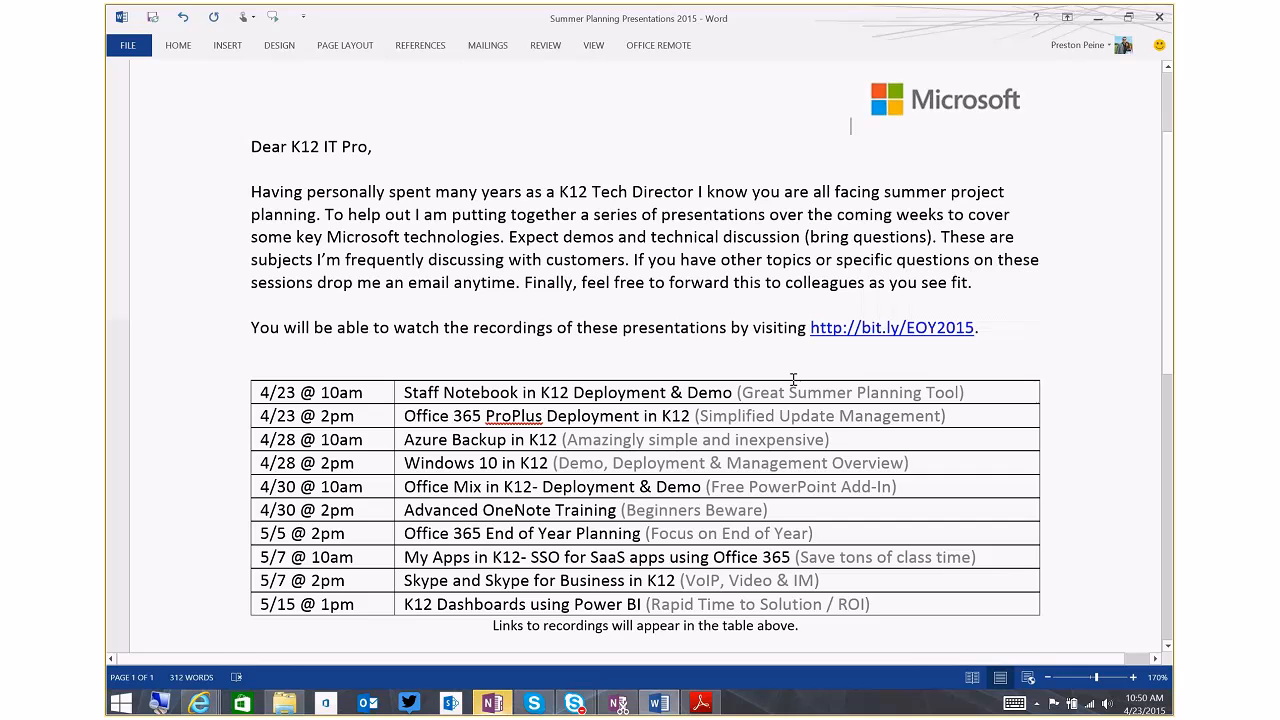
left_click(1098, 18)
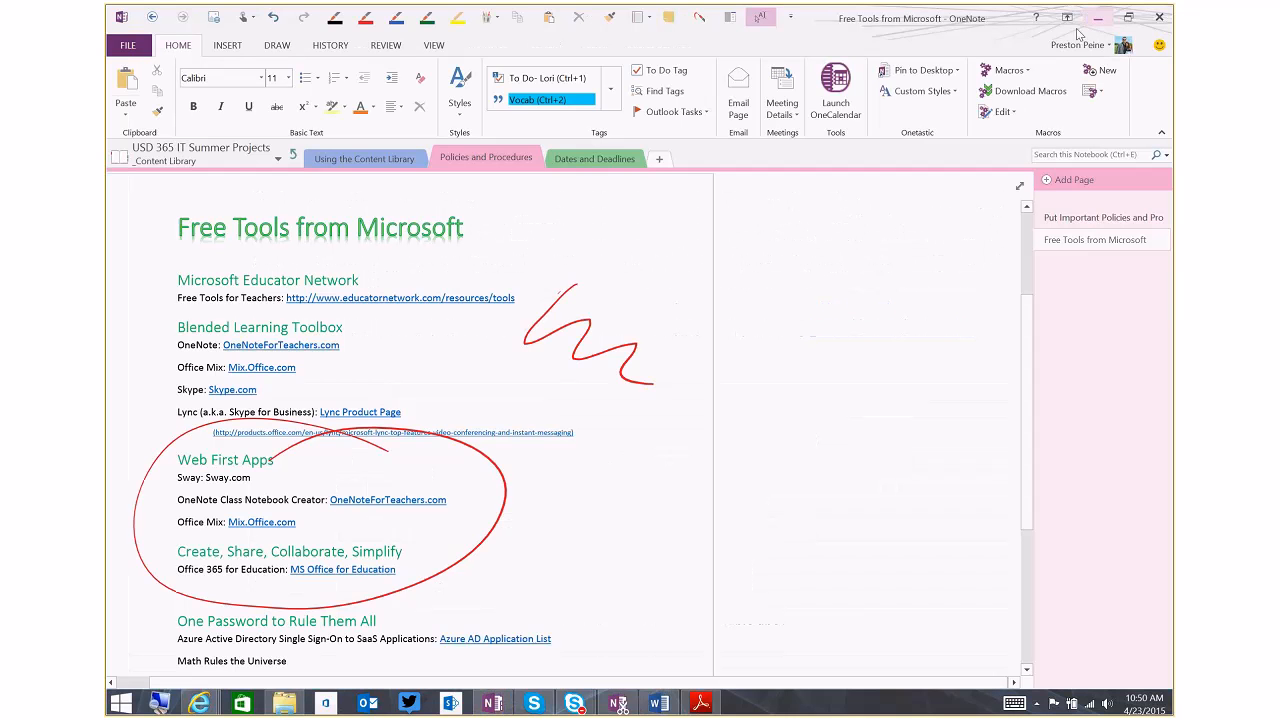
left_click_drag(1027, 364, 1025, 416)
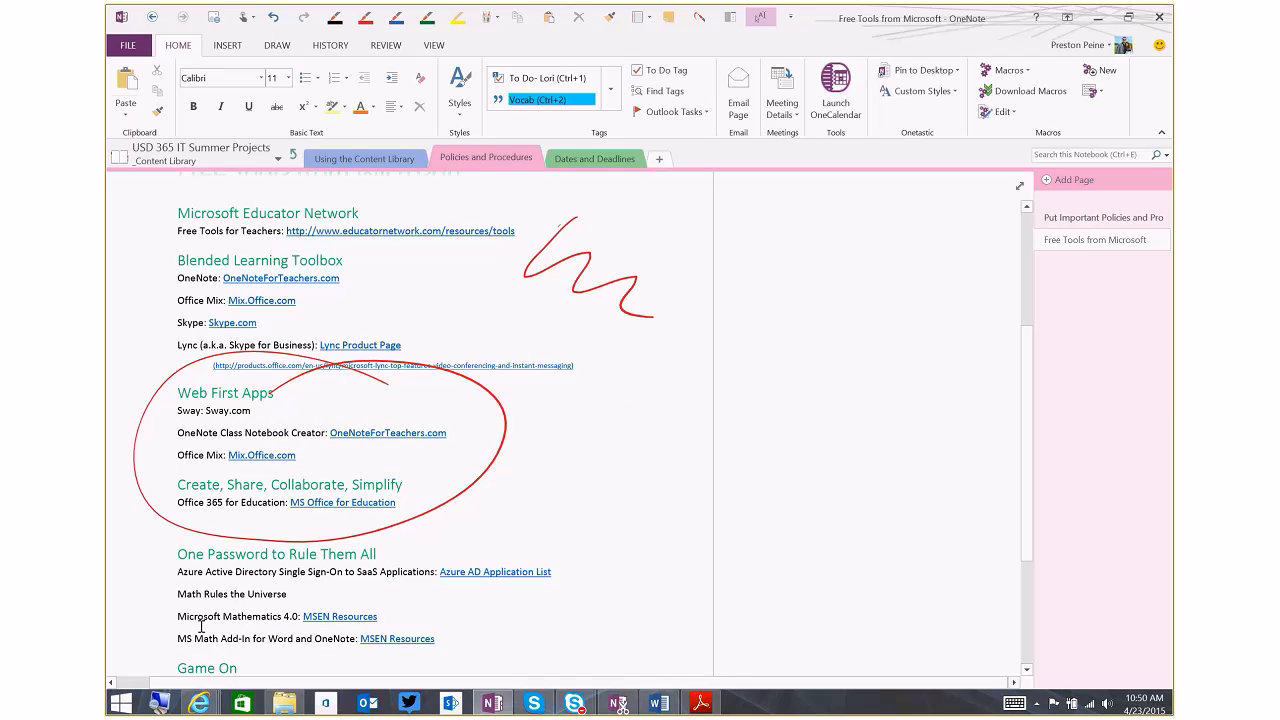
scroll(403, 626, "down", 3)
scroll(403, 626, "up", 5)
scroll(697, 360, "up", 2)
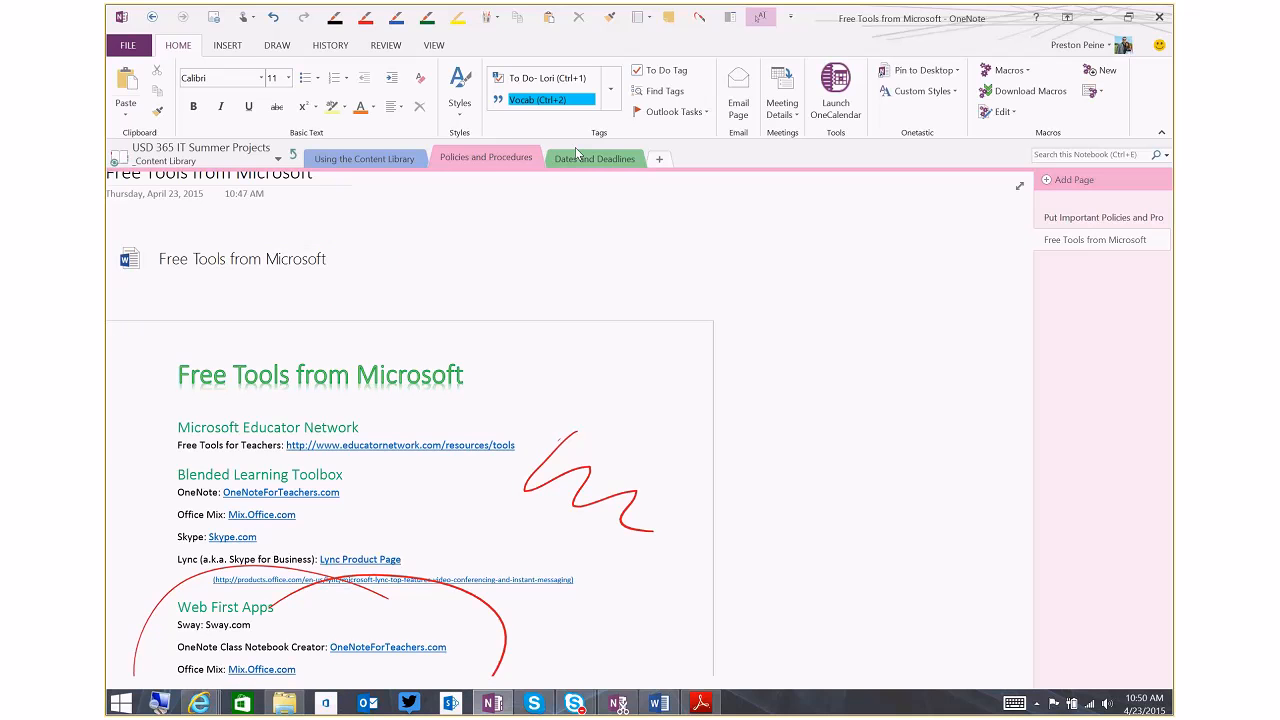
View the Dates and Deadlines section and open the first staff member's private section group from the notebook's top level
left_click(596, 161)
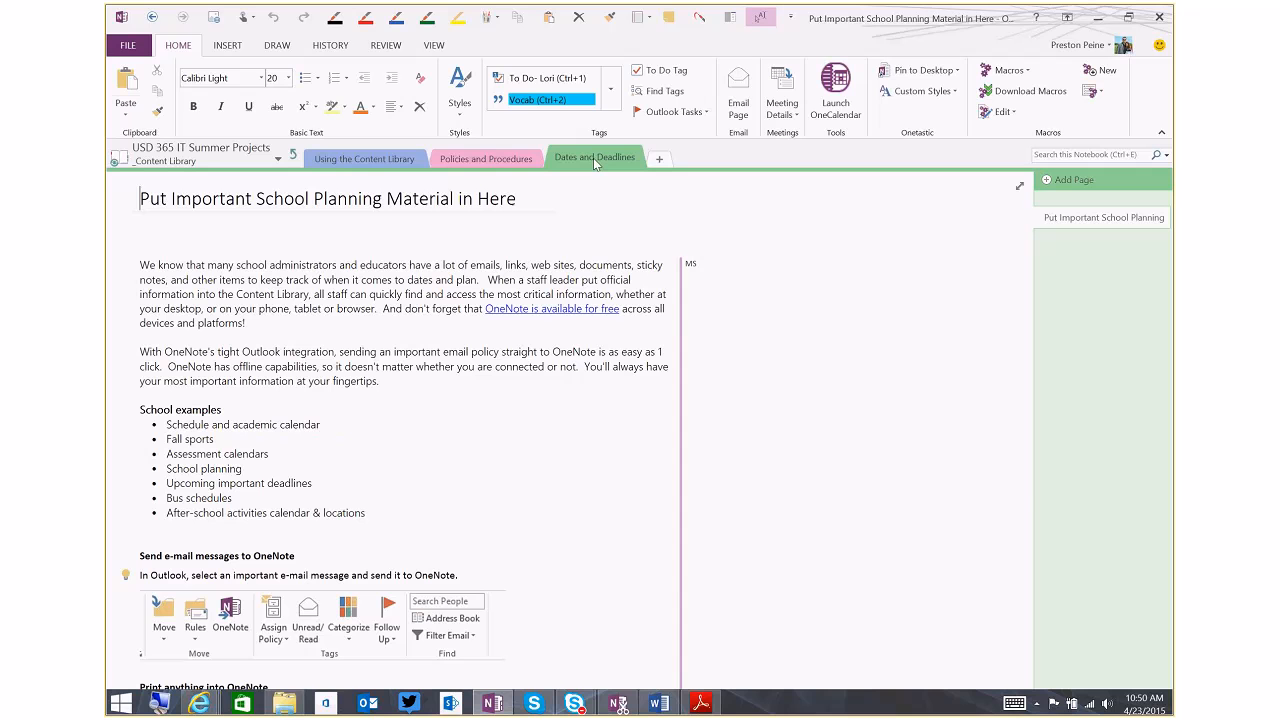
left_click(293, 163)
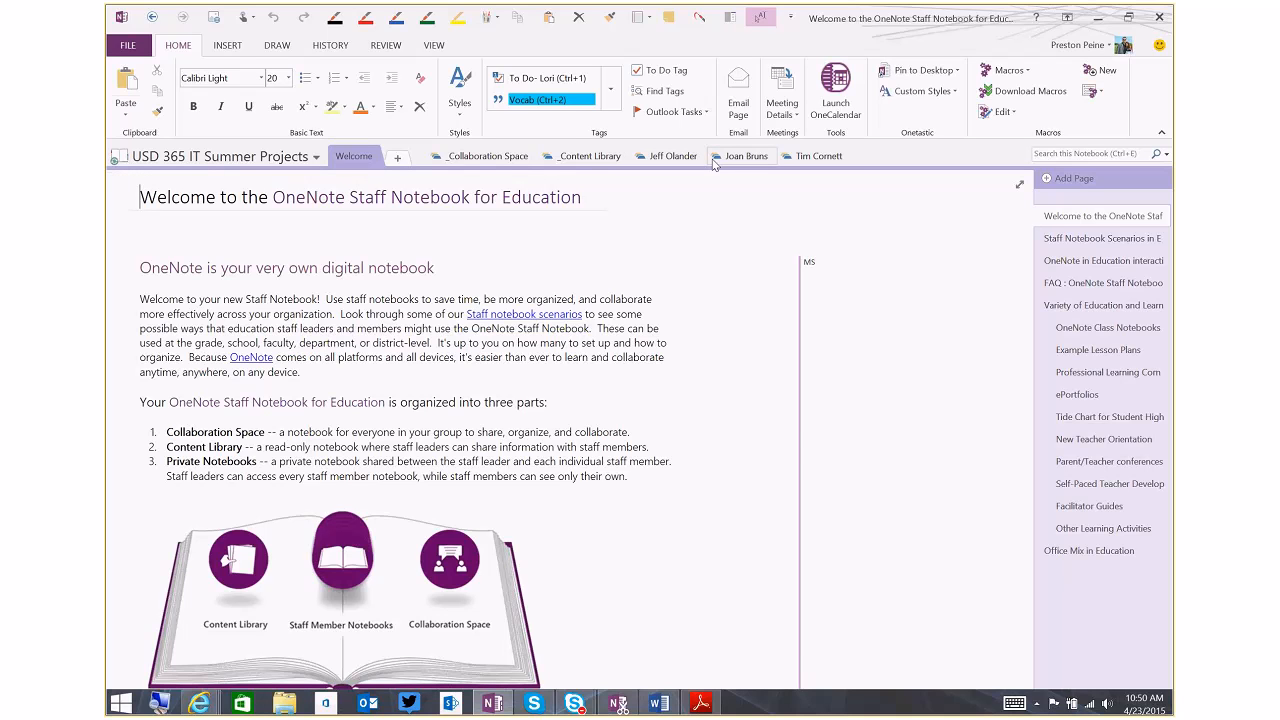
left_click(673, 157)
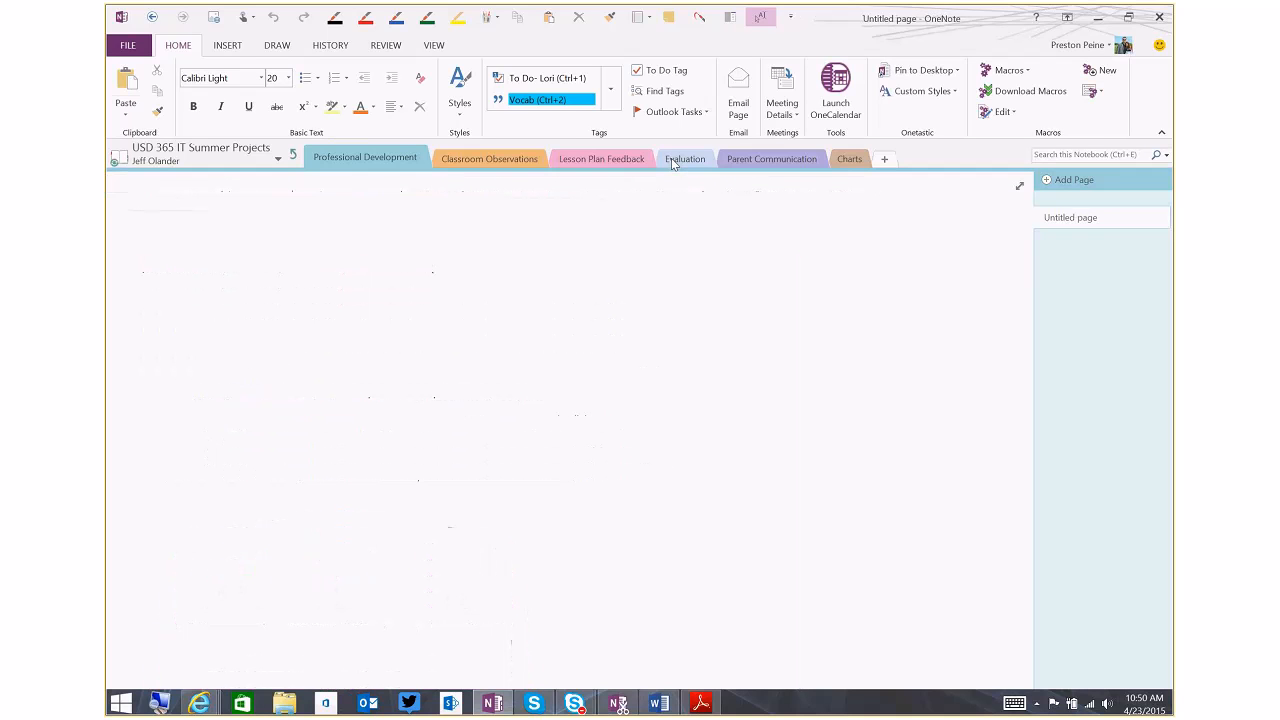
left_click(294, 160)
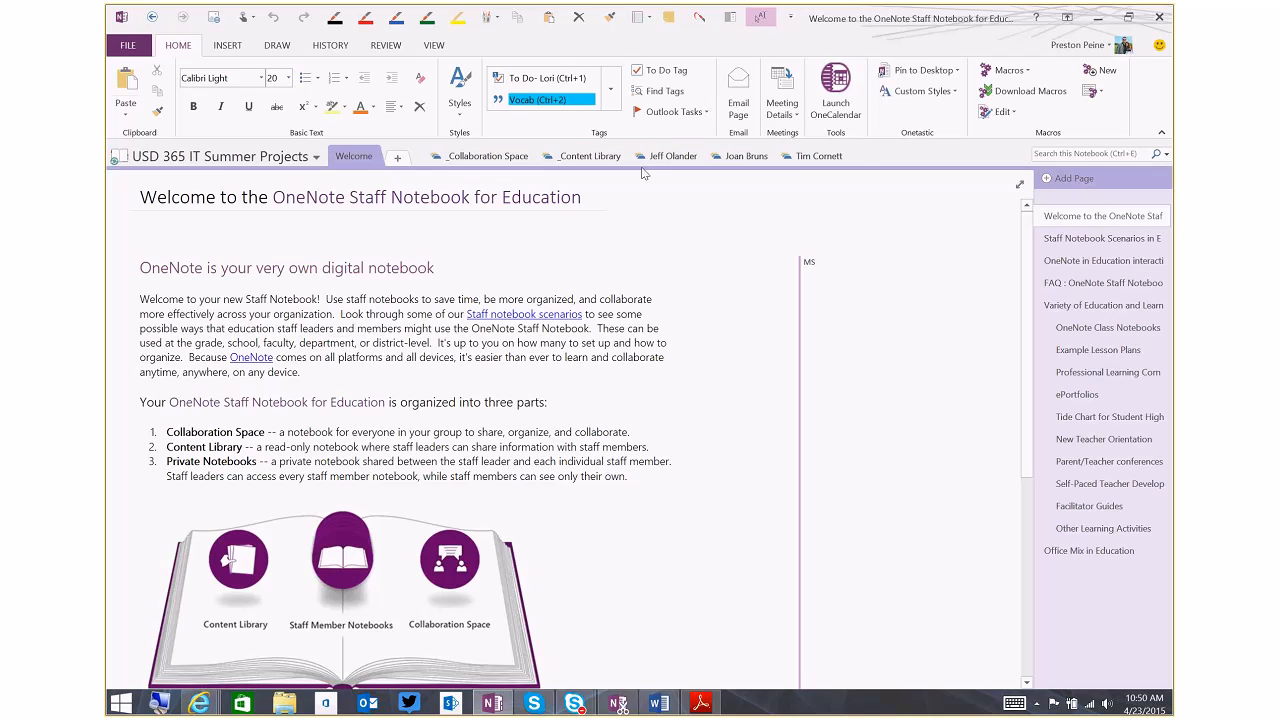
left_click(673, 160)
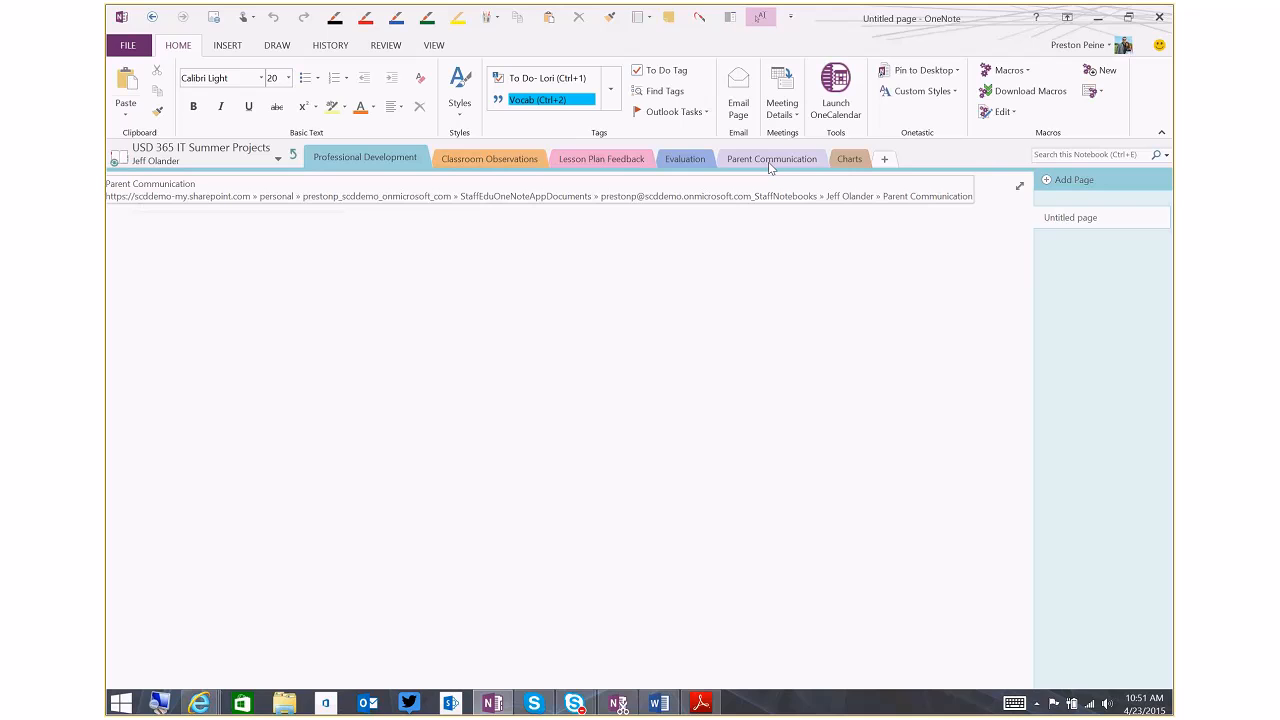
Look at the Charts section, return to Professional Development, and draw two wavy red ink lines on its untitled page
left_click(853, 162)
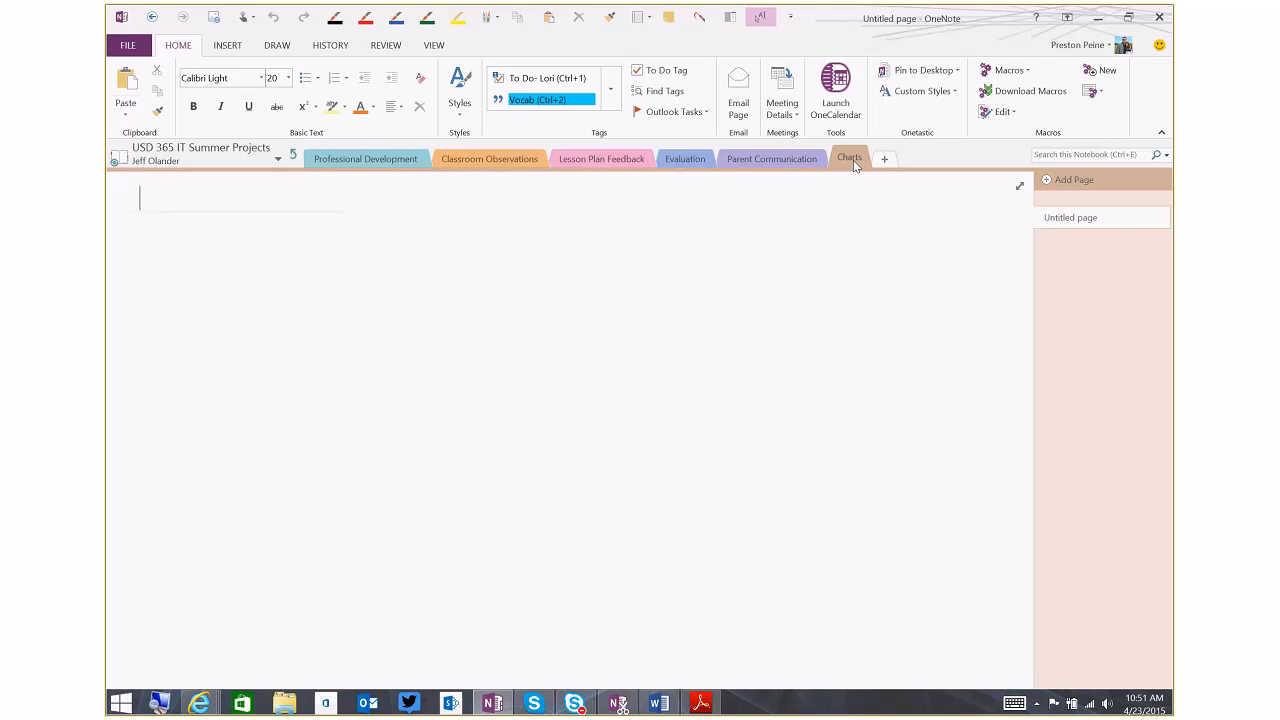
left_click(392, 163)
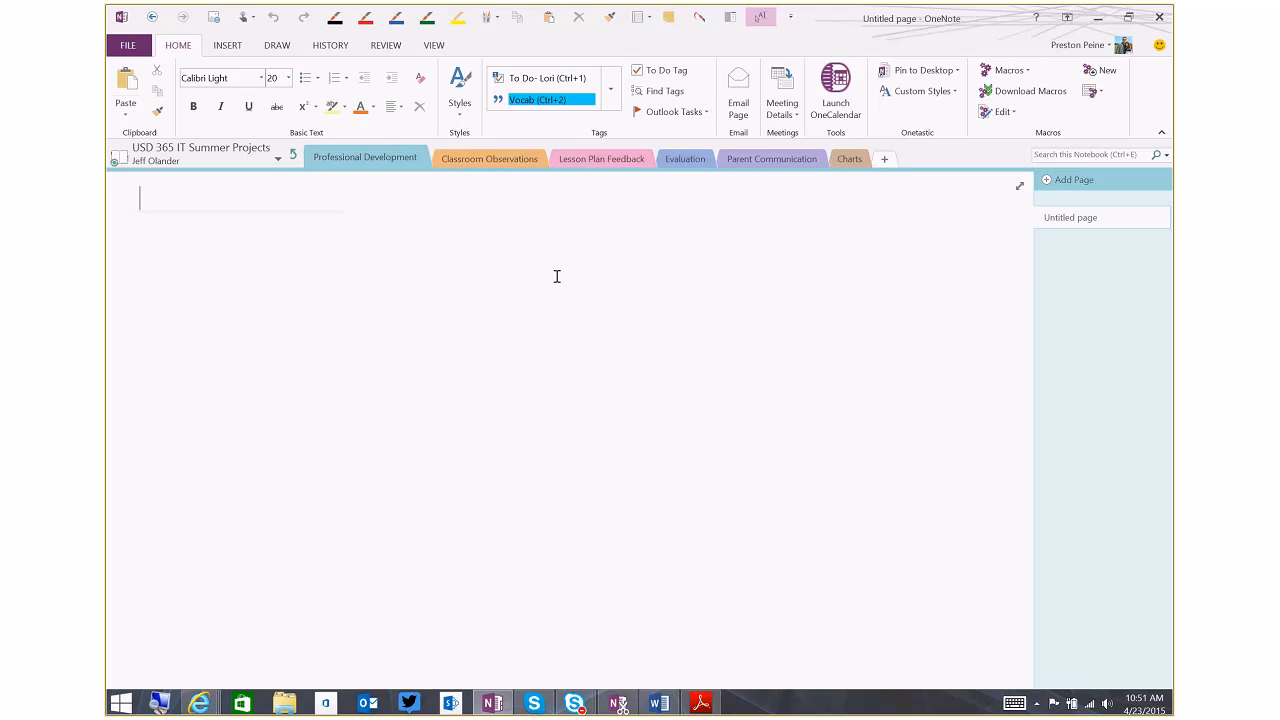
left_click(366, 17)
mouse_move(289, 322)
left_mouse_down()
mouse_move(609, 329)
mouse_move(633, 349)
left_mouse_up()
mouse_move(282, 409)
left_mouse_down()
mouse_move(340, 384)
mouse_move(616, 447)
left_mouse_up()
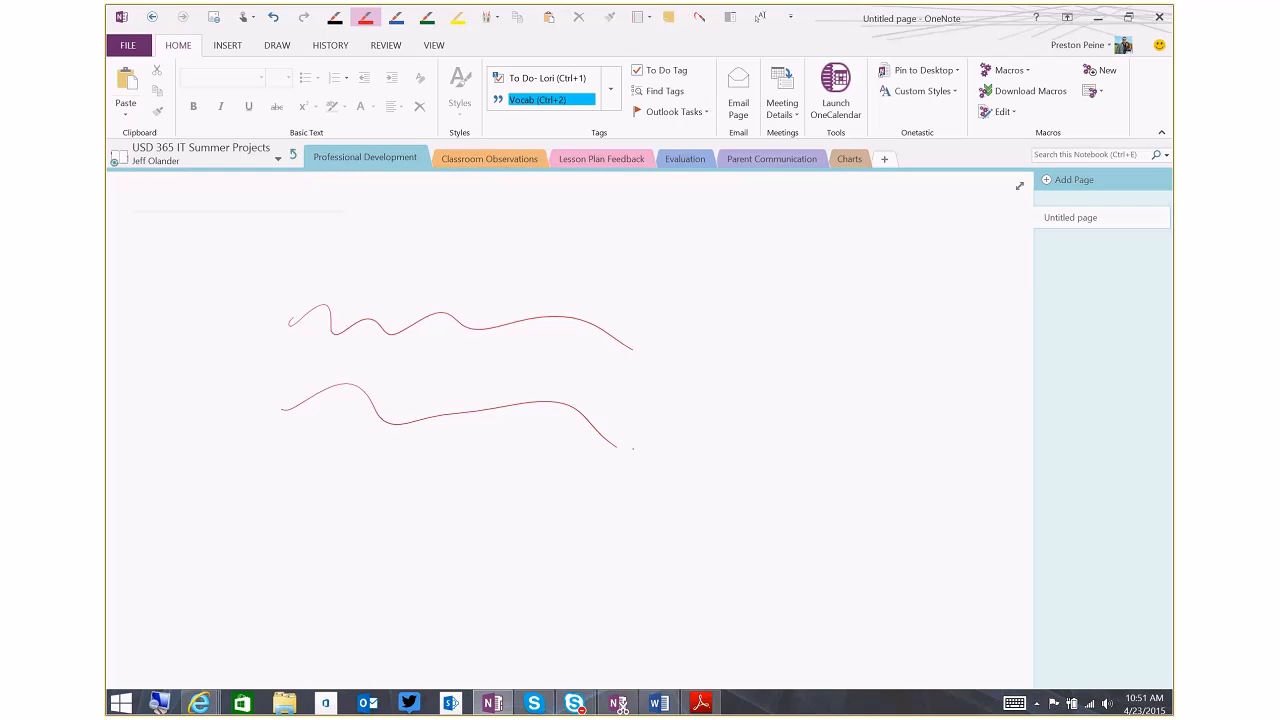
Handwrite Info in red ink as the title of the Professional Development page
mouse_move(166, 183)
left_mouse_down()
mouse_move(166, 203)
mouse_move(180, 185)
mouse_move(180, 201)
mouse_move(231, 211)
left_mouse_up()
left_click_drag(225, 198, 246, 197)
left_click_drag(277, 194, 266, 195)
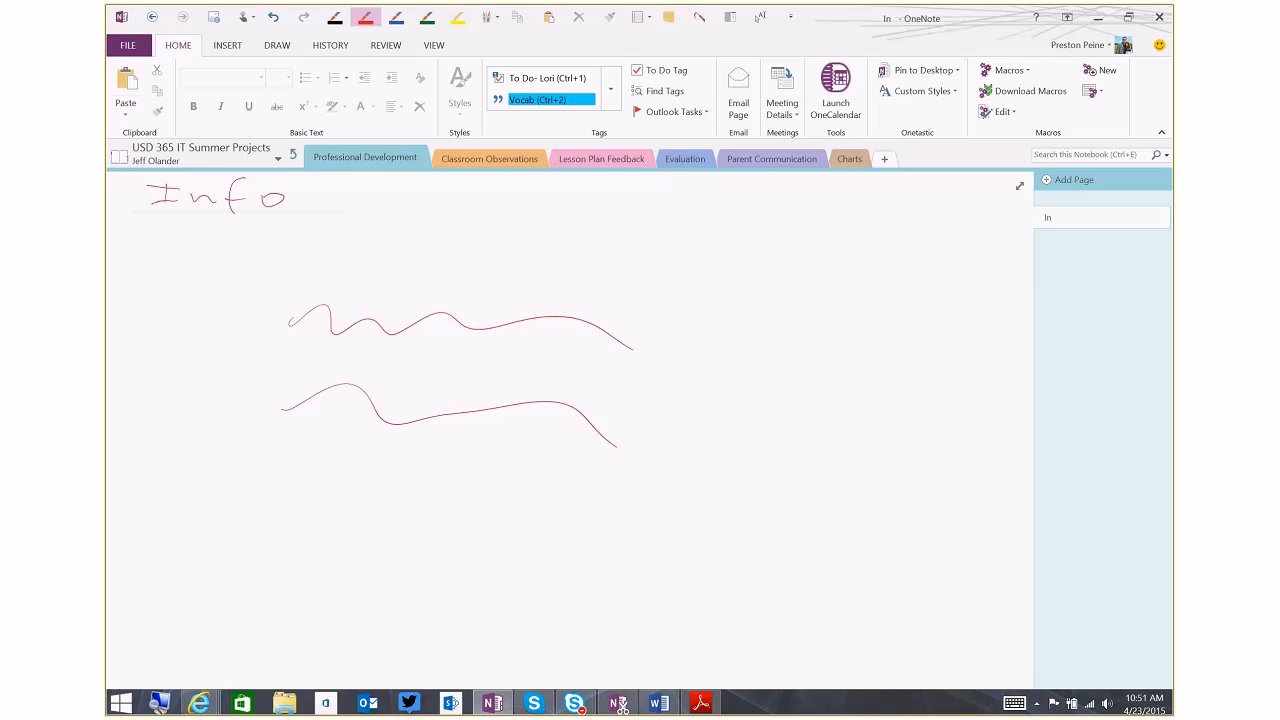
left_click(206, 249)
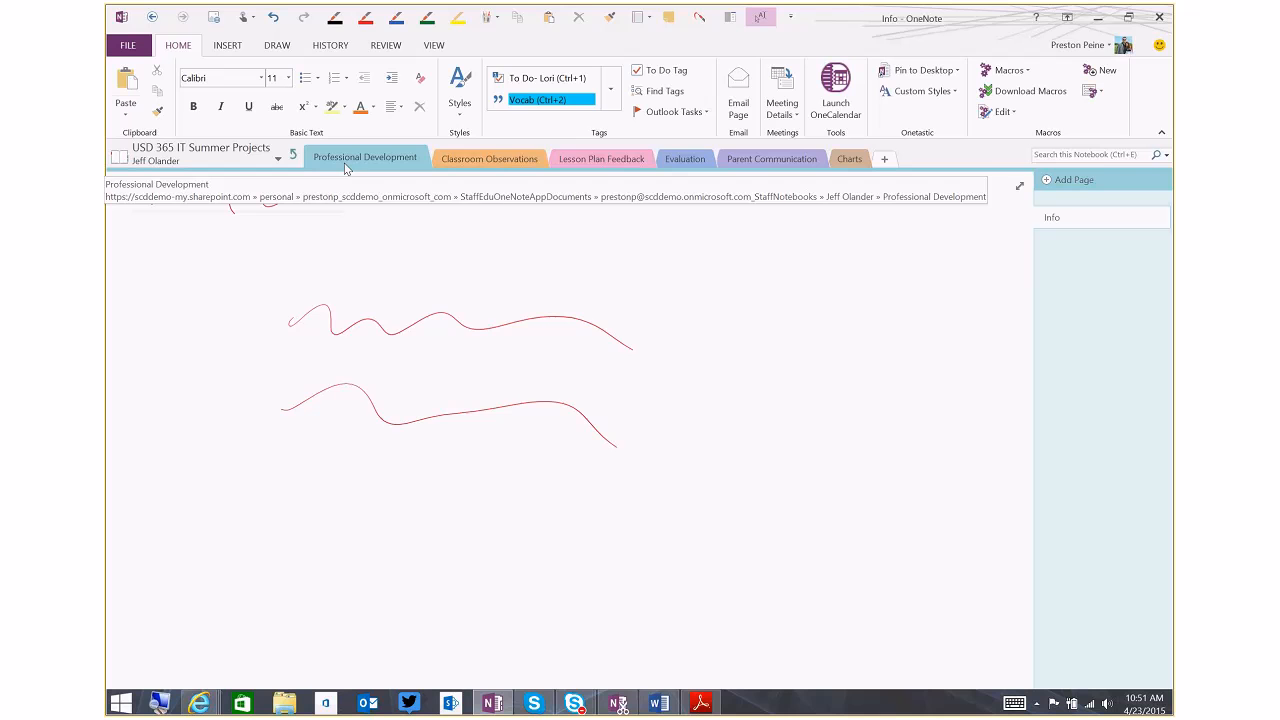
Go up to the notebook's top level and reopen the first staff member's private section group at the Info page
left_click(293, 155)
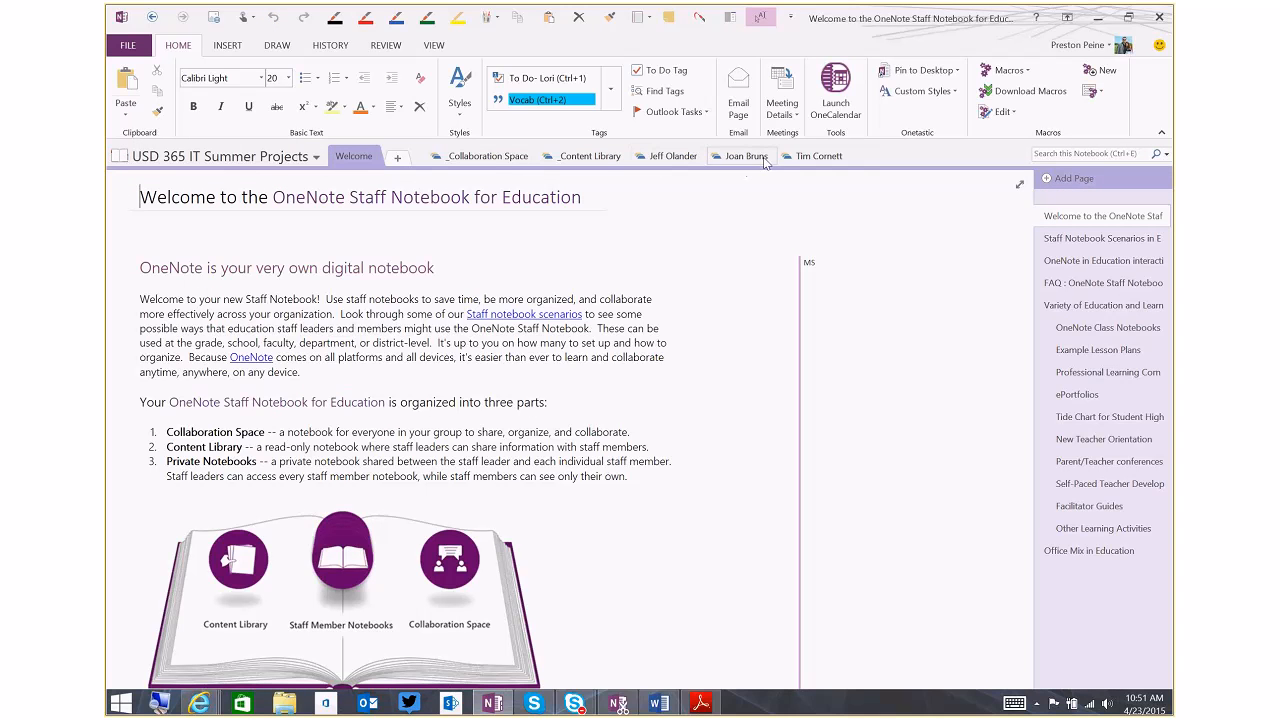
left_click(685, 160)
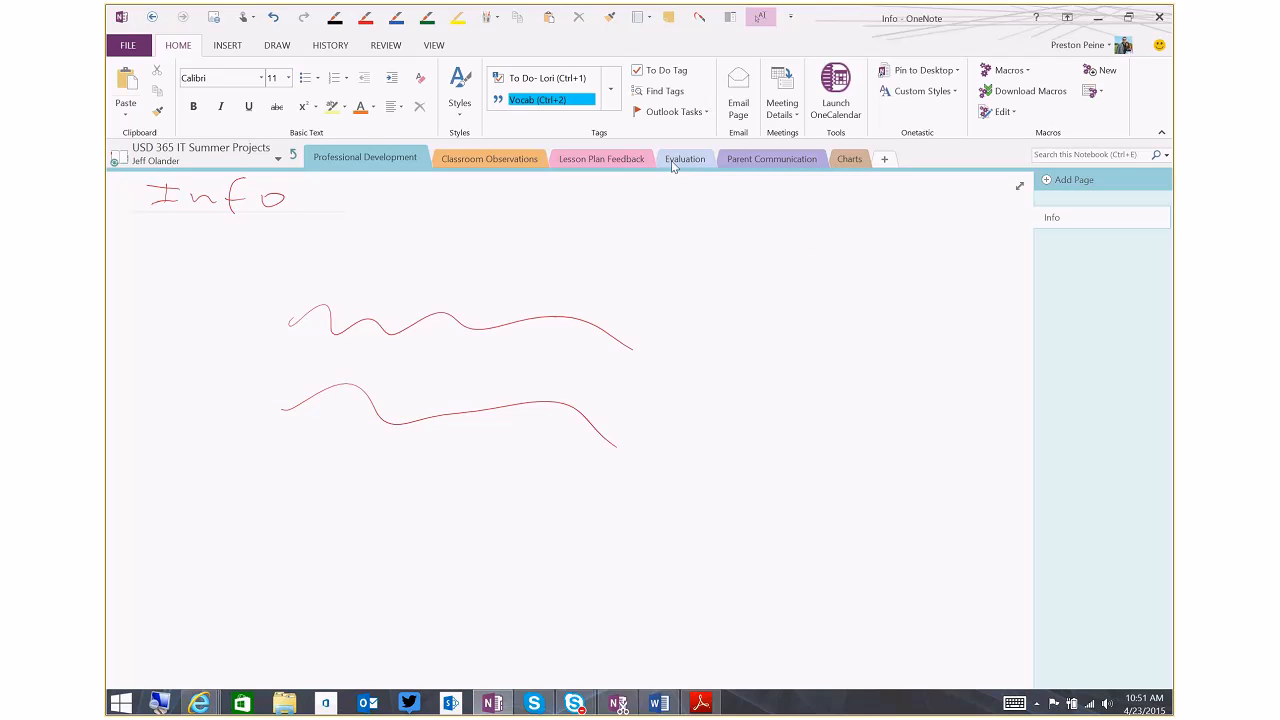
left_click(486, 239)
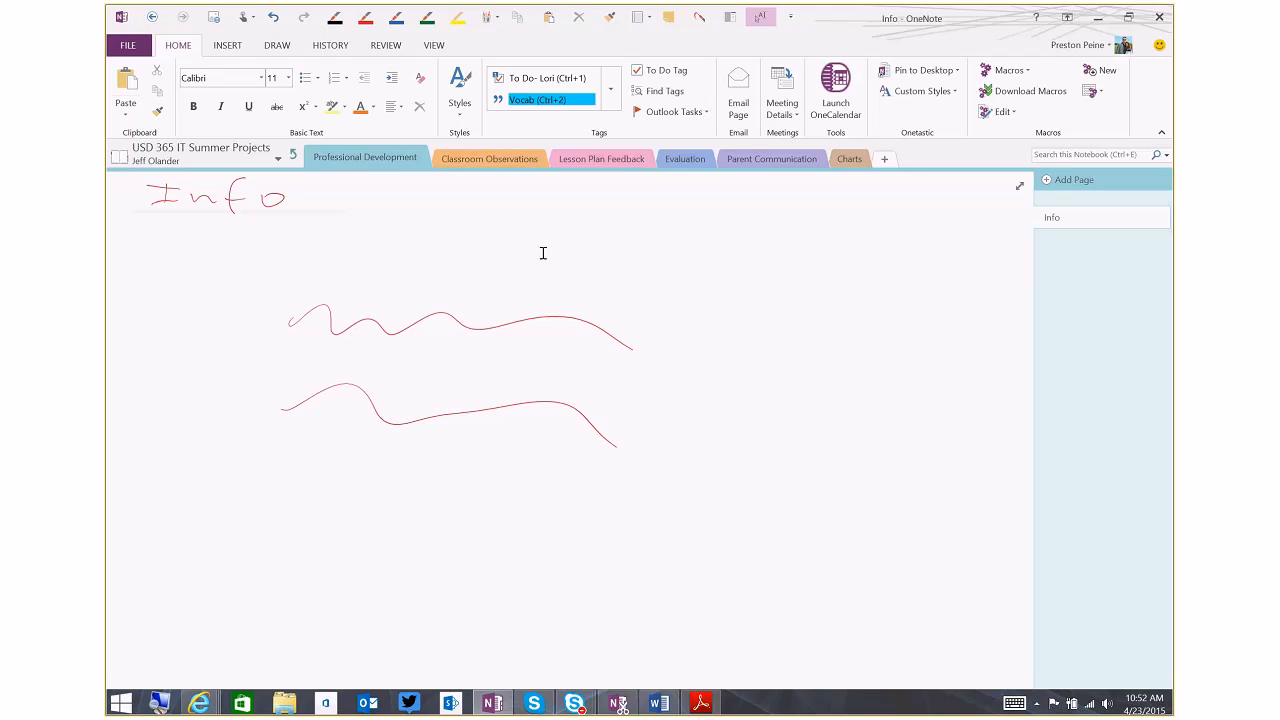
Sketch a cup shape in red ink below the wavy lines, joined by a curve to an arch-topped box with a stem
scroll(543, 253, "down", 4)
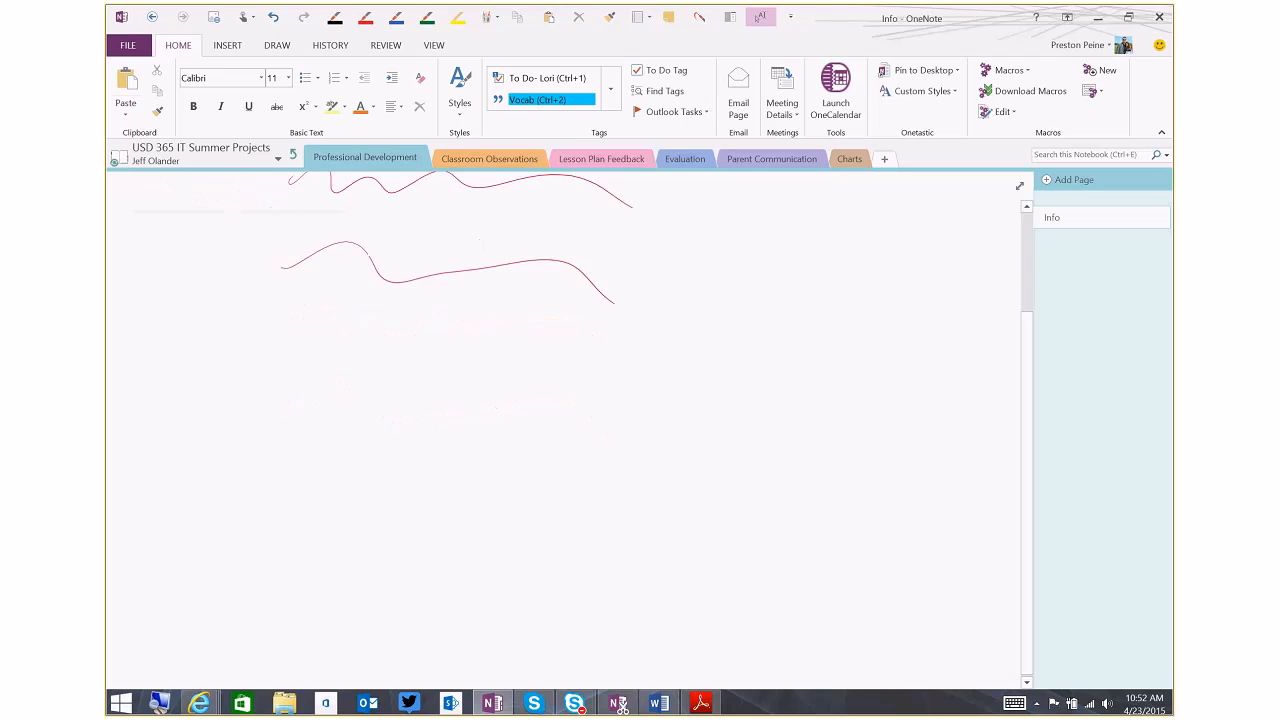
mouse_move(233, 337)
left_mouse_down()
mouse_move(262, 318)
mouse_move(234, 332)
mouse_move(241, 370)
left_mouse_up()
mouse_move(286, 314)
left_mouse_down()
mouse_move(283, 356)
mouse_move(416, 298)
mouse_move(418, 346)
mouse_move(480, 338)
left_mouse_up()
mouse_move(448, 270)
left_mouse_down()
mouse_move(480, 338)
mouse_move(449, 270)
left_mouse_up()
left_click_drag(470, 337, 468, 413)
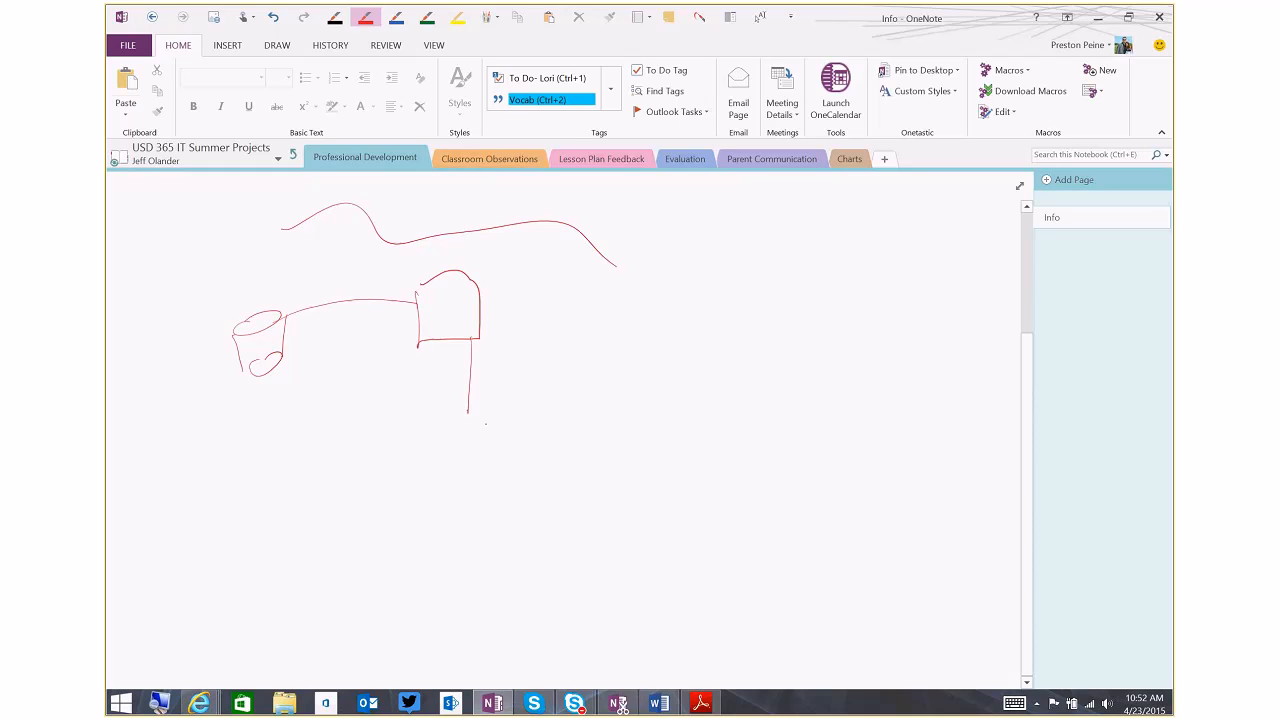
Handwrite Notes in red ink between the Info title and the first wavy line
scroll(440, 425, "up", 3)
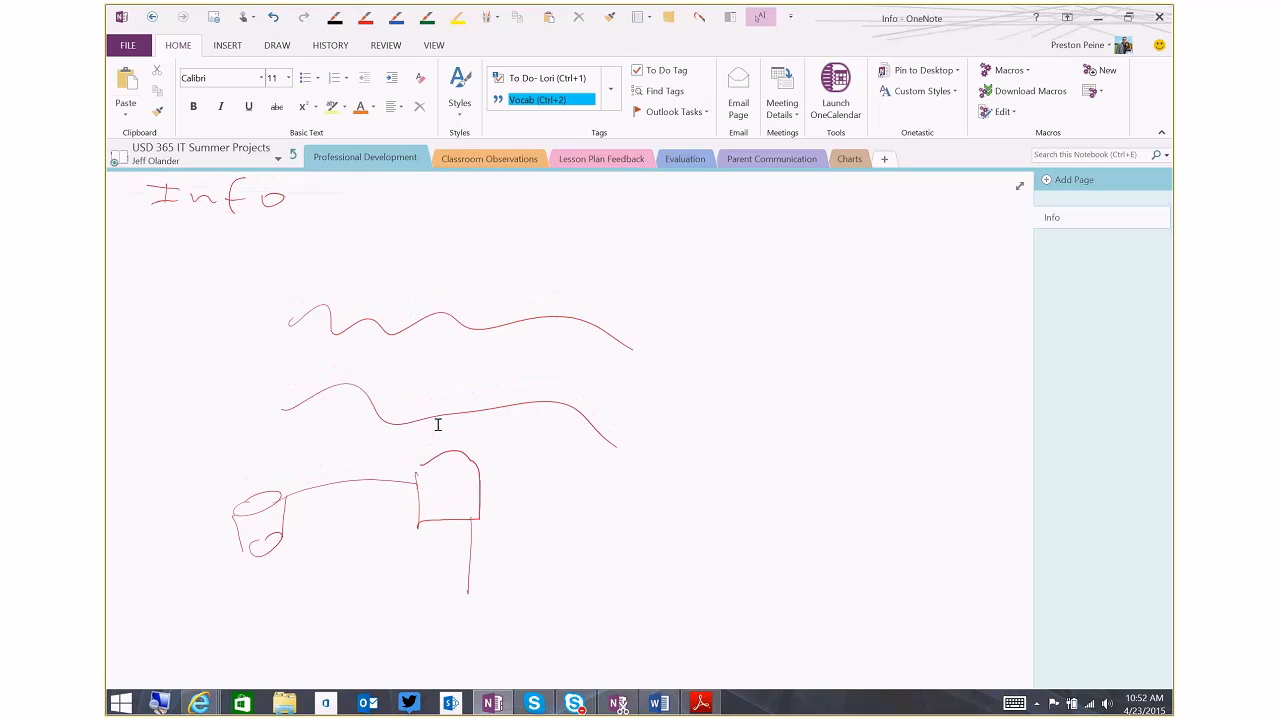
mouse_move(238, 290)
left_mouse_down()
mouse_move(277, 273)
mouse_move(310, 225)
left_mouse_up()
left_click_drag(319, 250, 352, 277)
mouse_move(345, 254)
left_mouse_down()
mouse_move(383, 254)
mouse_move(388, 270)
left_mouse_up()
left_click_drag(421, 240, 400, 272)
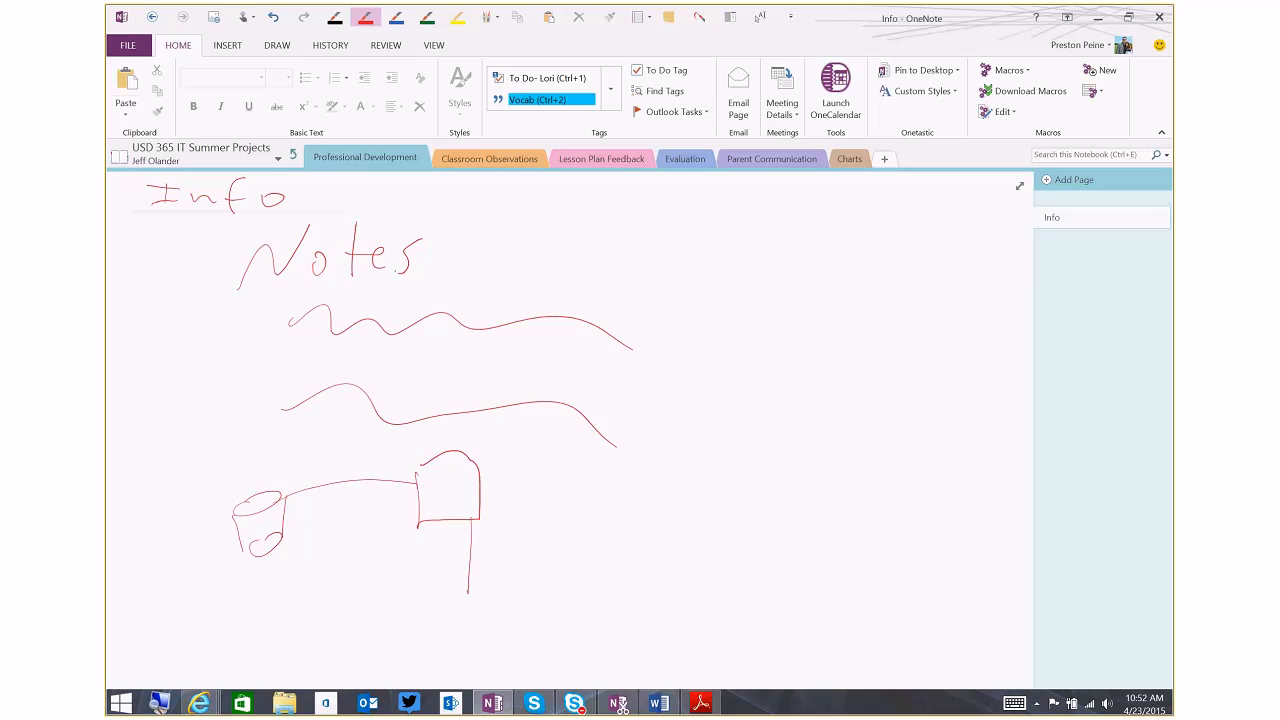
left_click(298, 207)
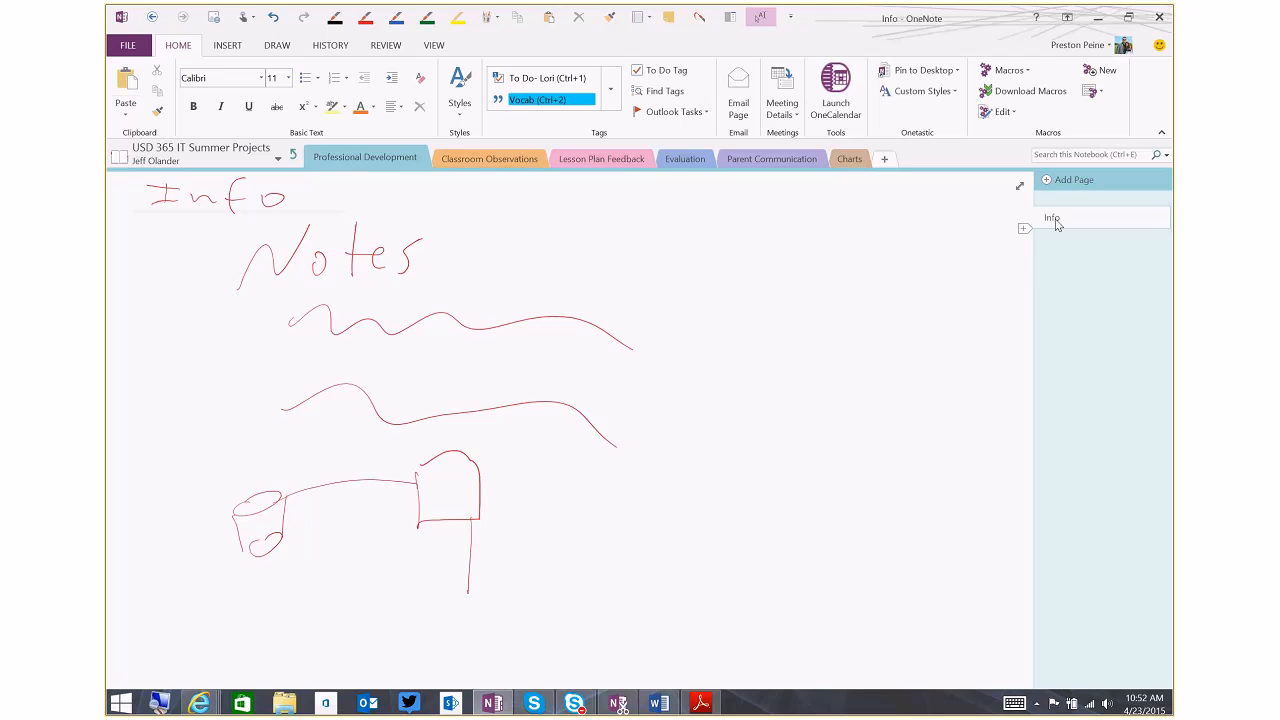
Search the notebook for "Not" to check the handwritten ink for matches, and close the results
left_click(1077, 155)
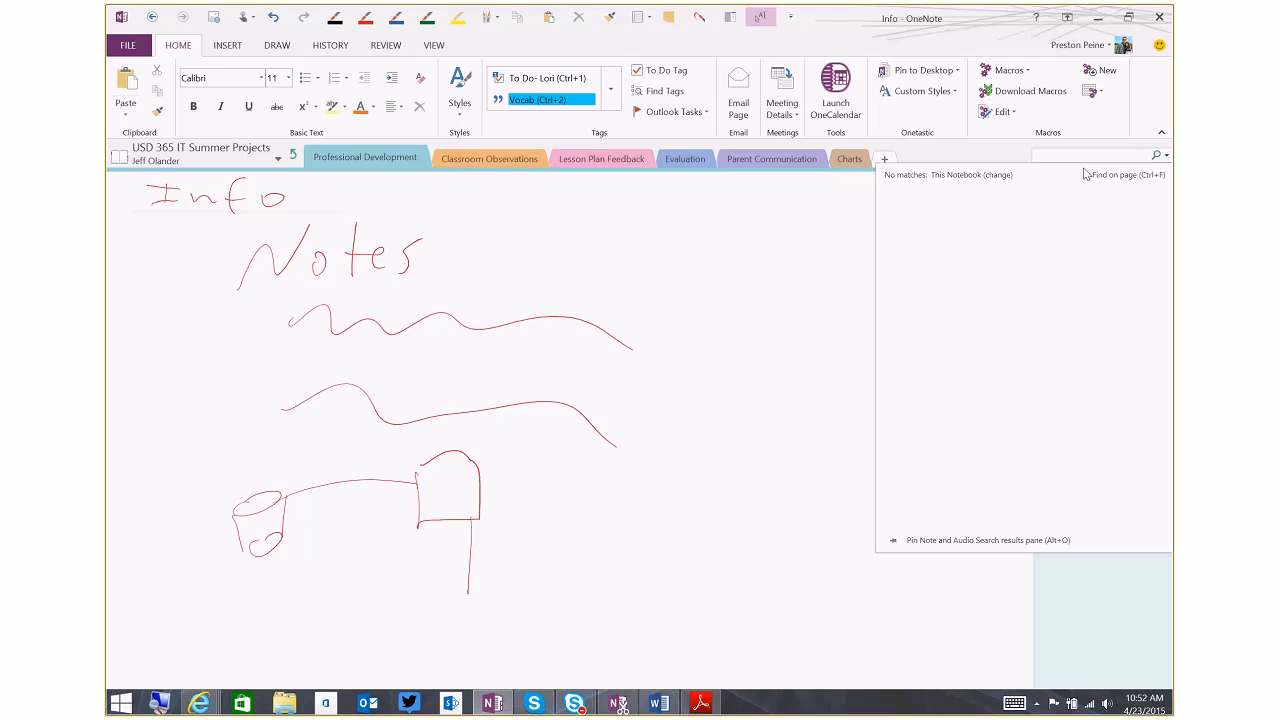
type("No")
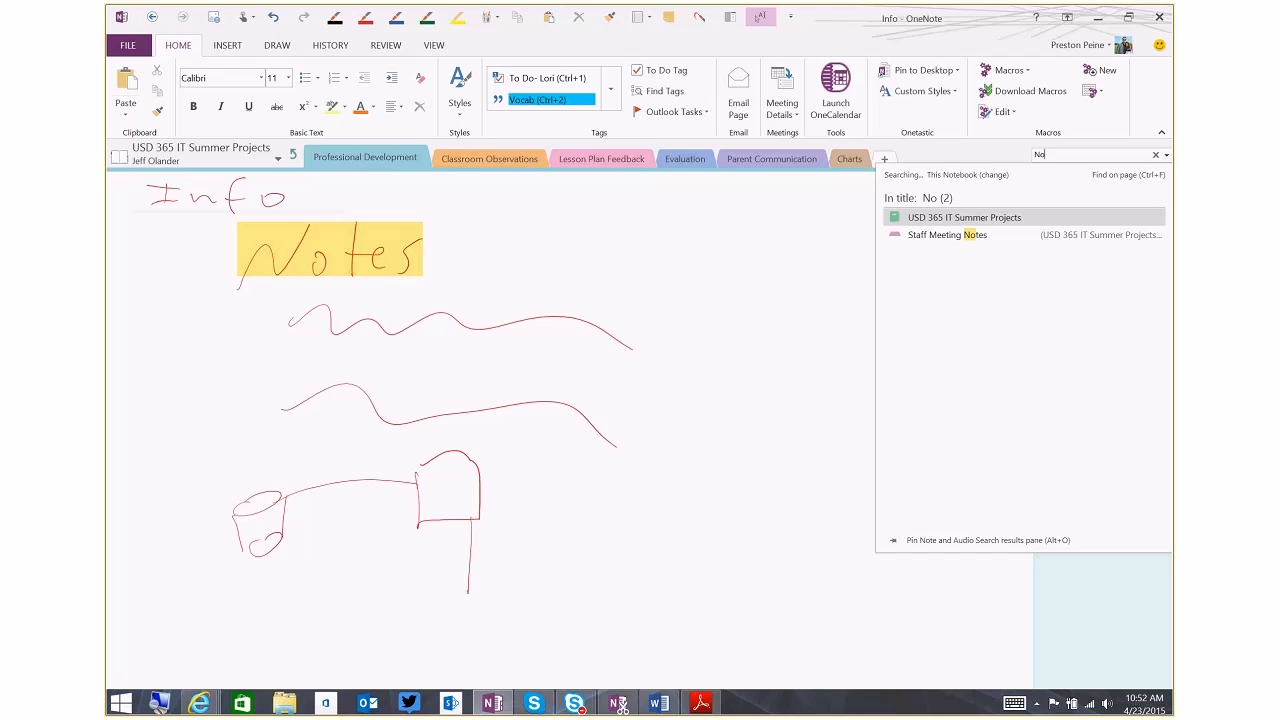
type("t")
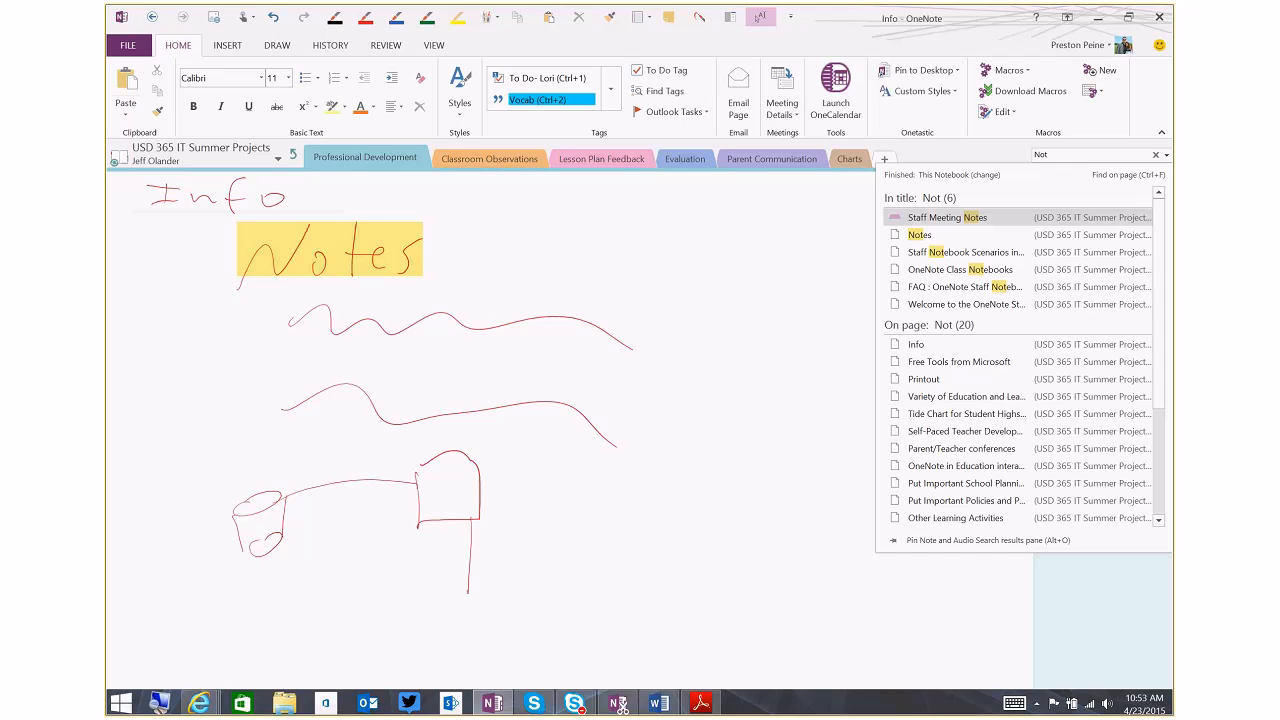
left_click(592, 271)
right_click(561, 252)
key("Escape")
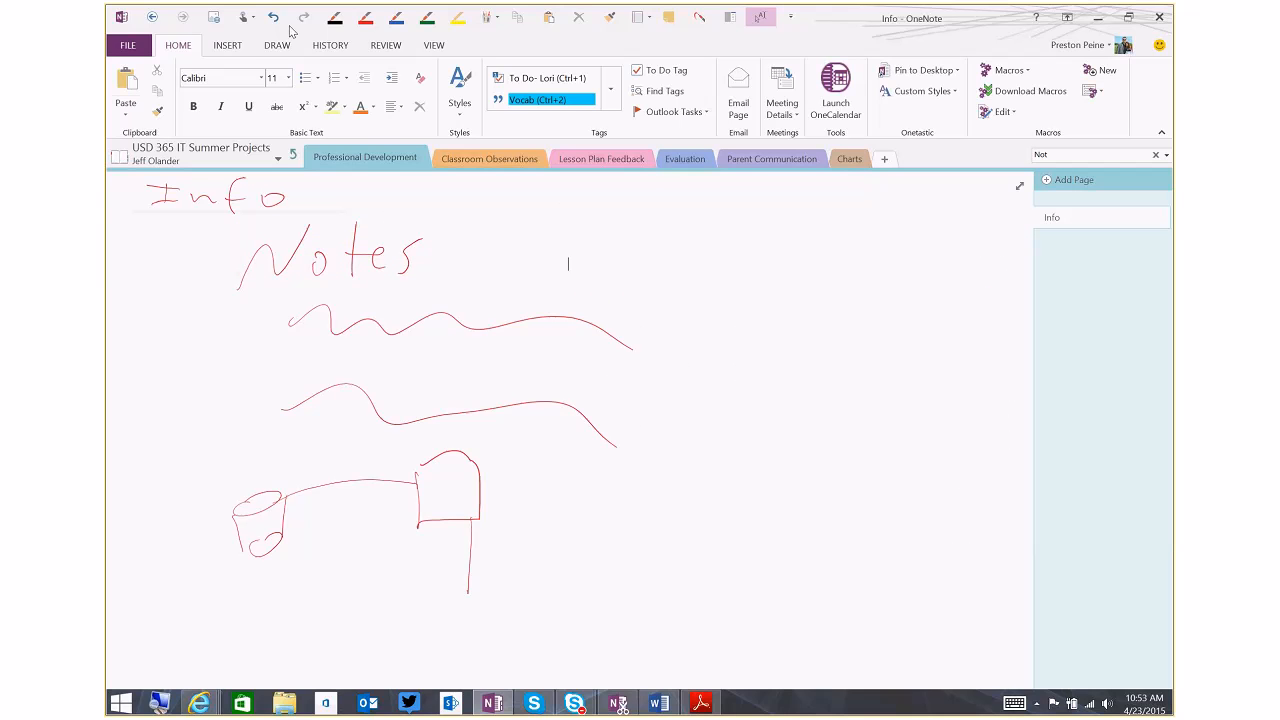
Lasso the handwritten word Notes and convert the ink to text
left_click(229, 47)
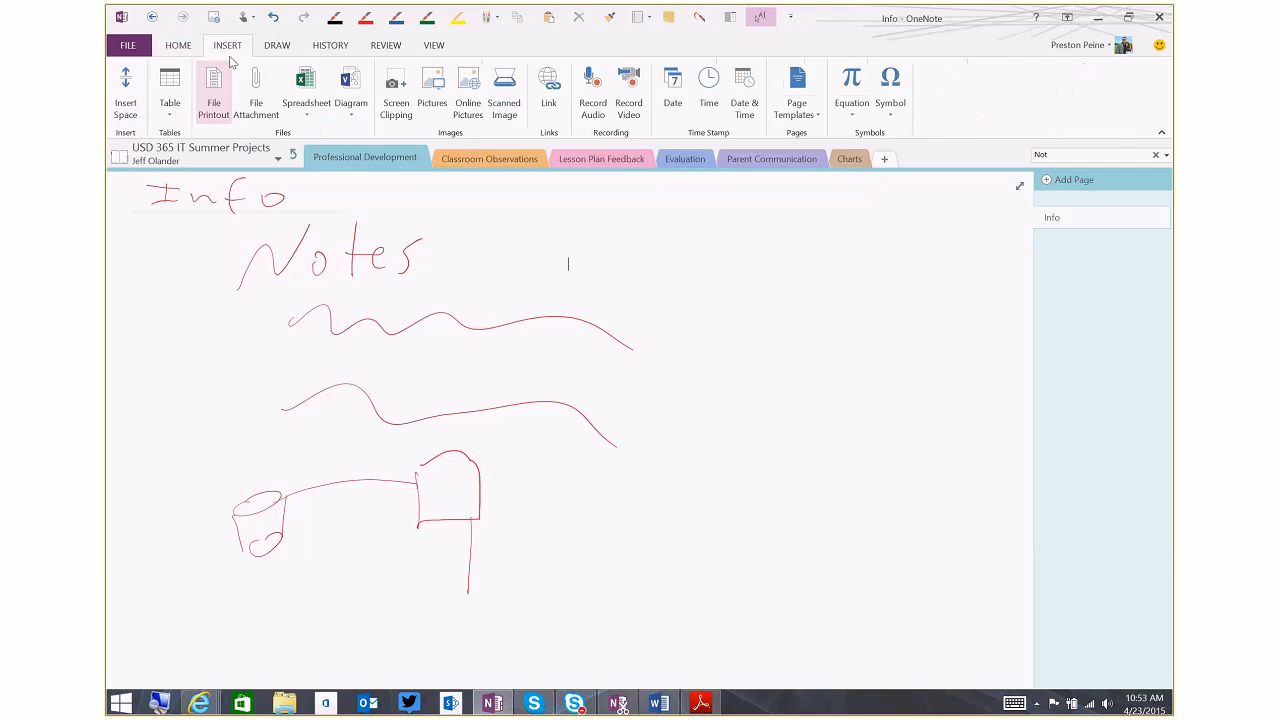
left_click(287, 48)
left_click(161, 90)
mouse_move(407, 208)
left_mouse_down()
mouse_move(215, 210)
mouse_move(298, 323)
mouse_move(443, 271)
mouse_move(410, 212)
left_mouse_up()
right_click(365, 262)
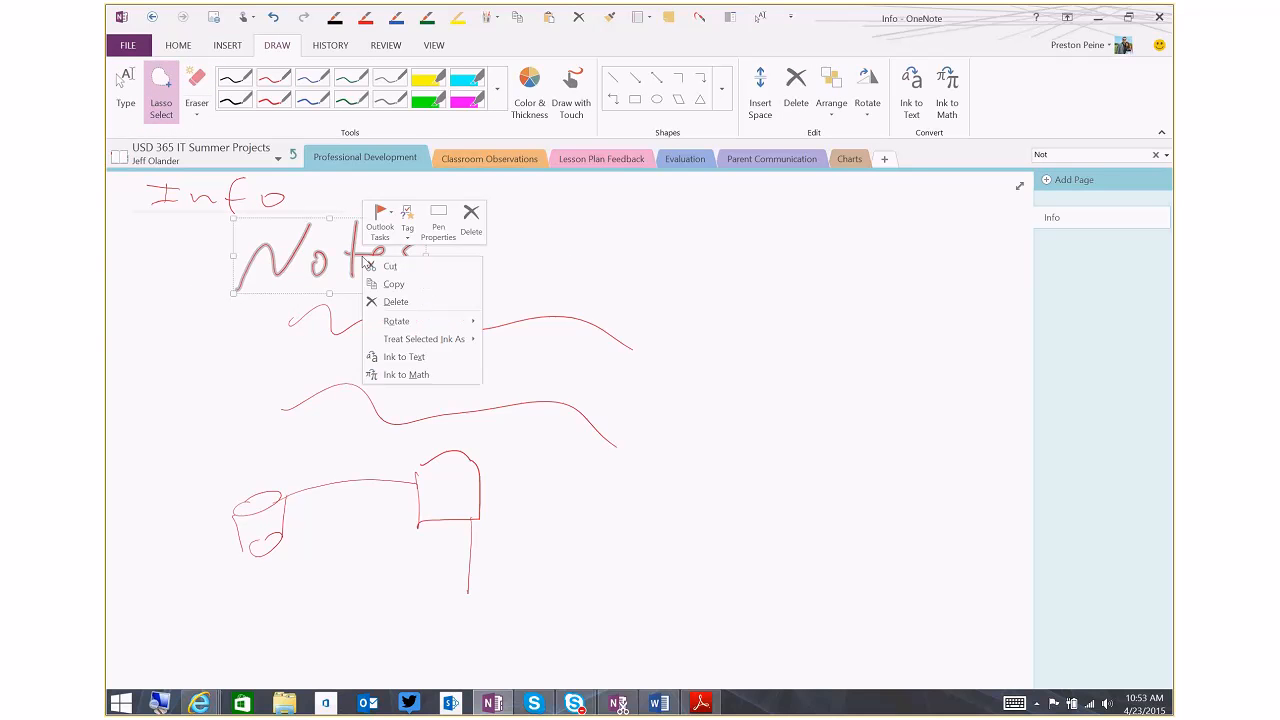
mouse_move(460, 344)
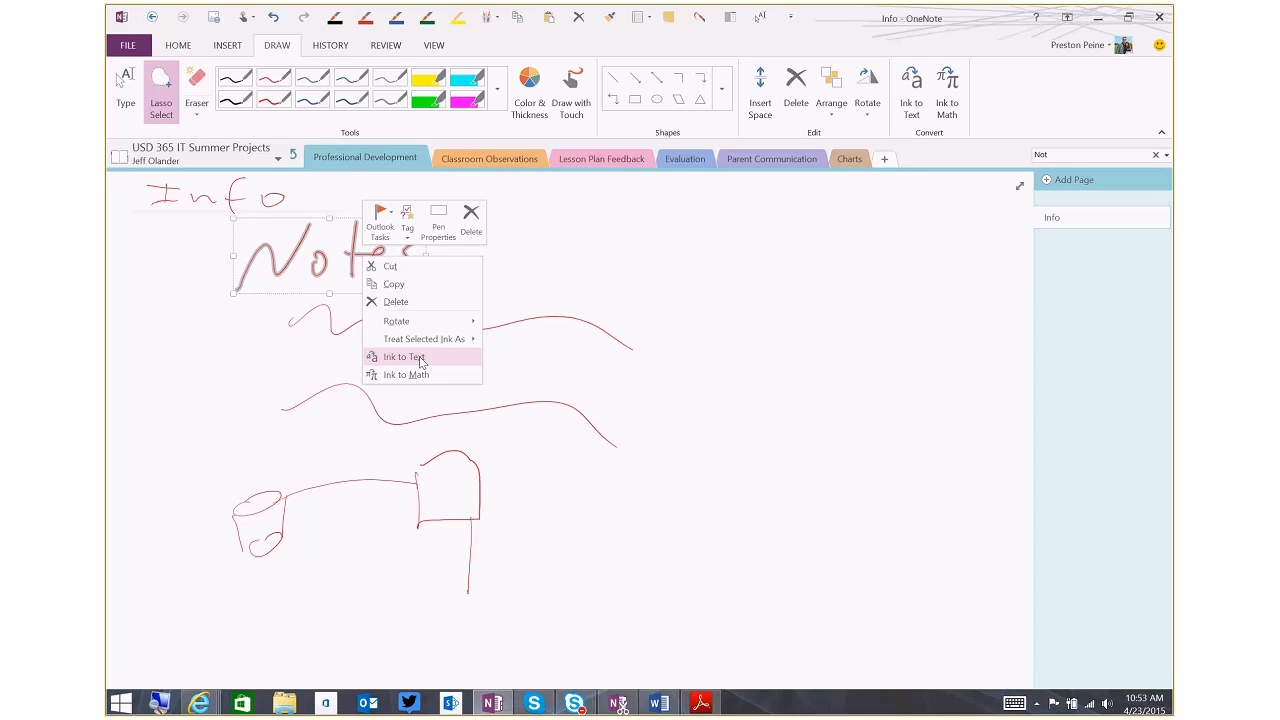
left_click(403, 357)
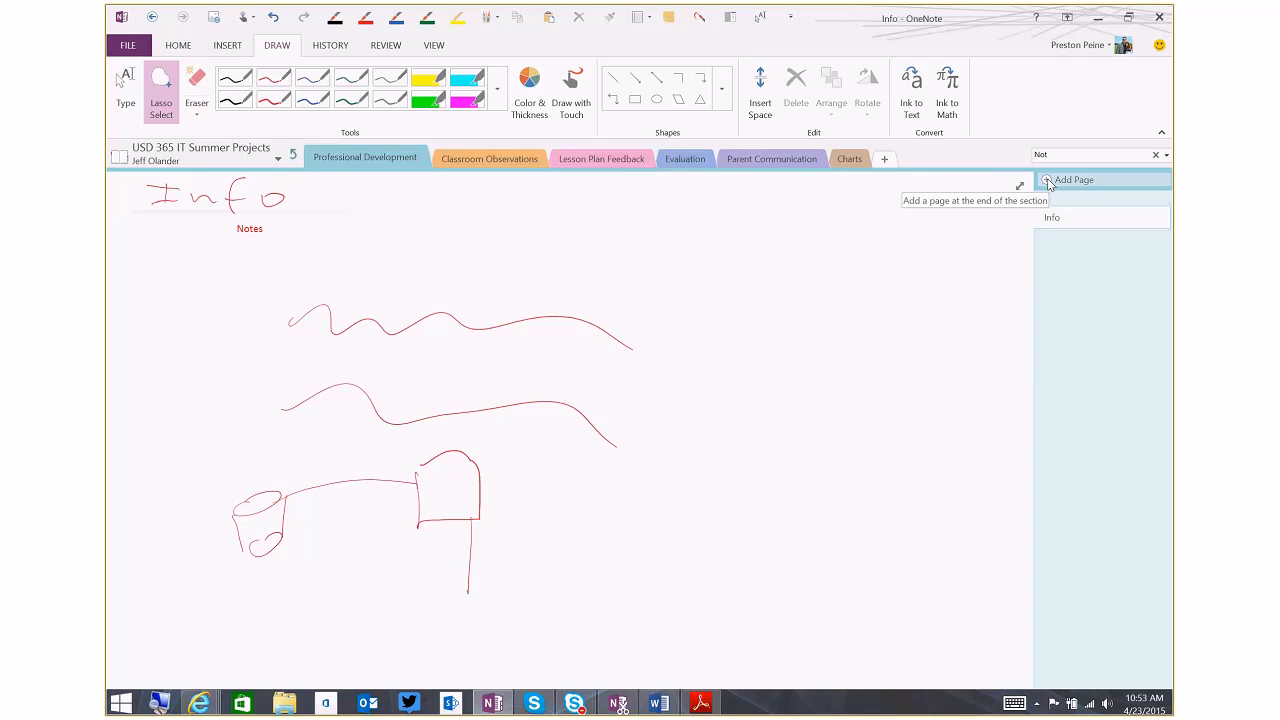
Try inserting the Staff-notebooks-ingraphic picture on the Info page, and undo the insertion
left_click(183, 48)
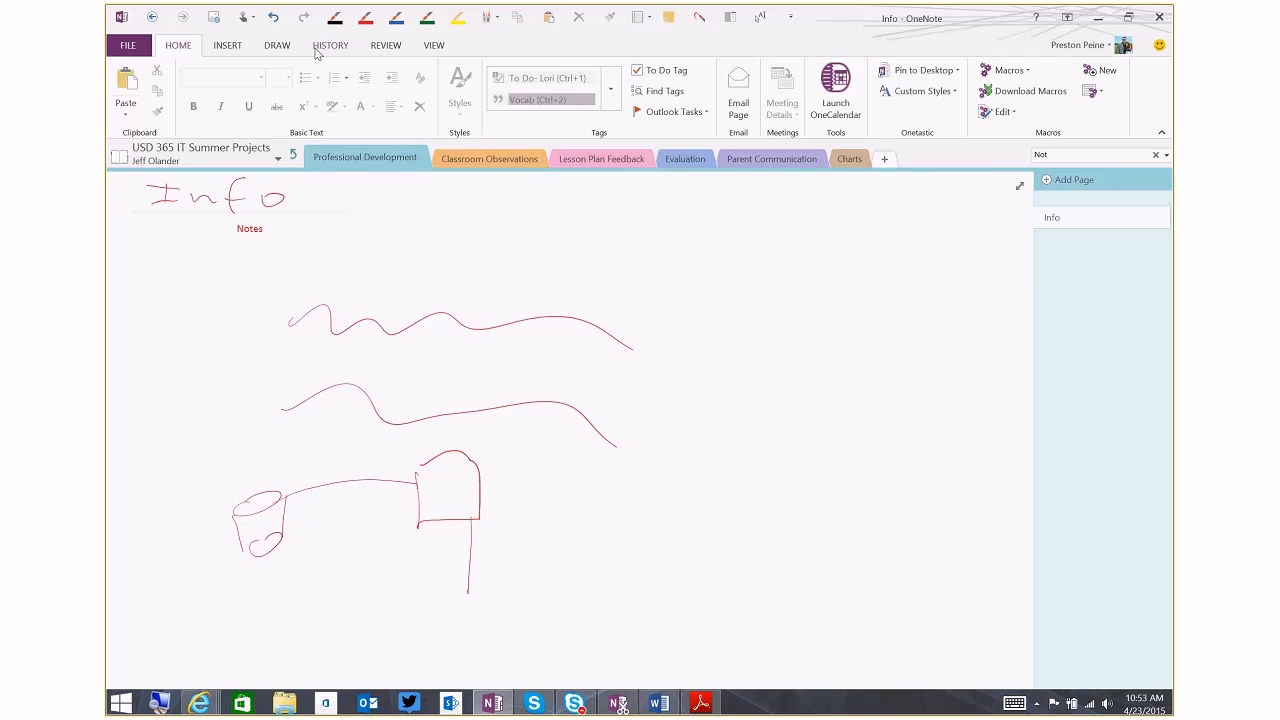
left_click(227, 45)
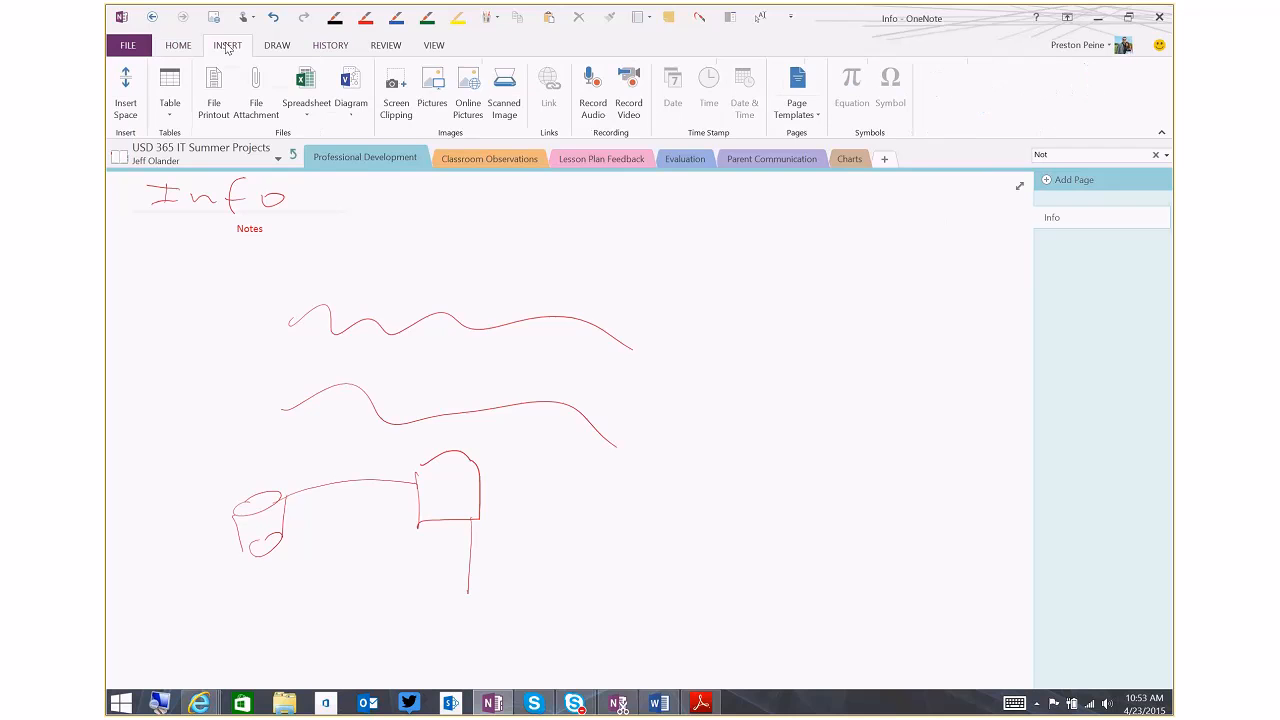
left_click(432, 90)
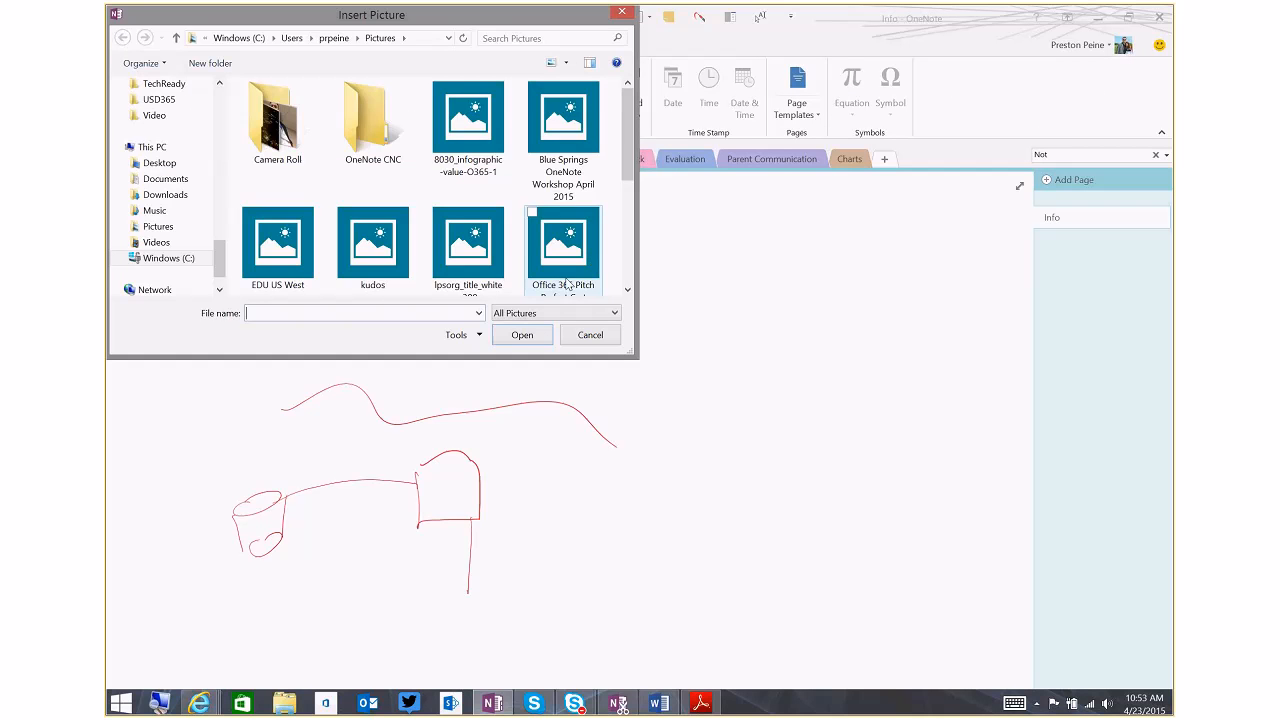
left_click_drag(629, 127, 627, 161)
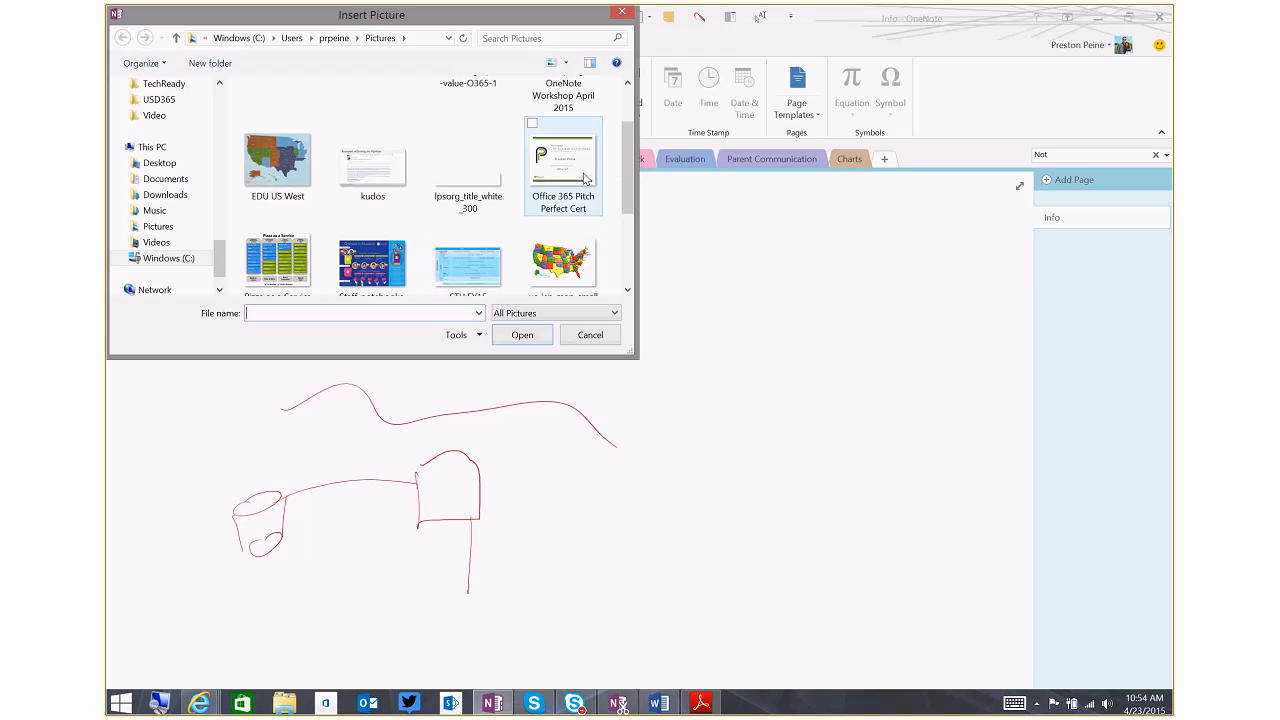
left_click_drag(627, 175, 627, 228)
left_click(372, 150)
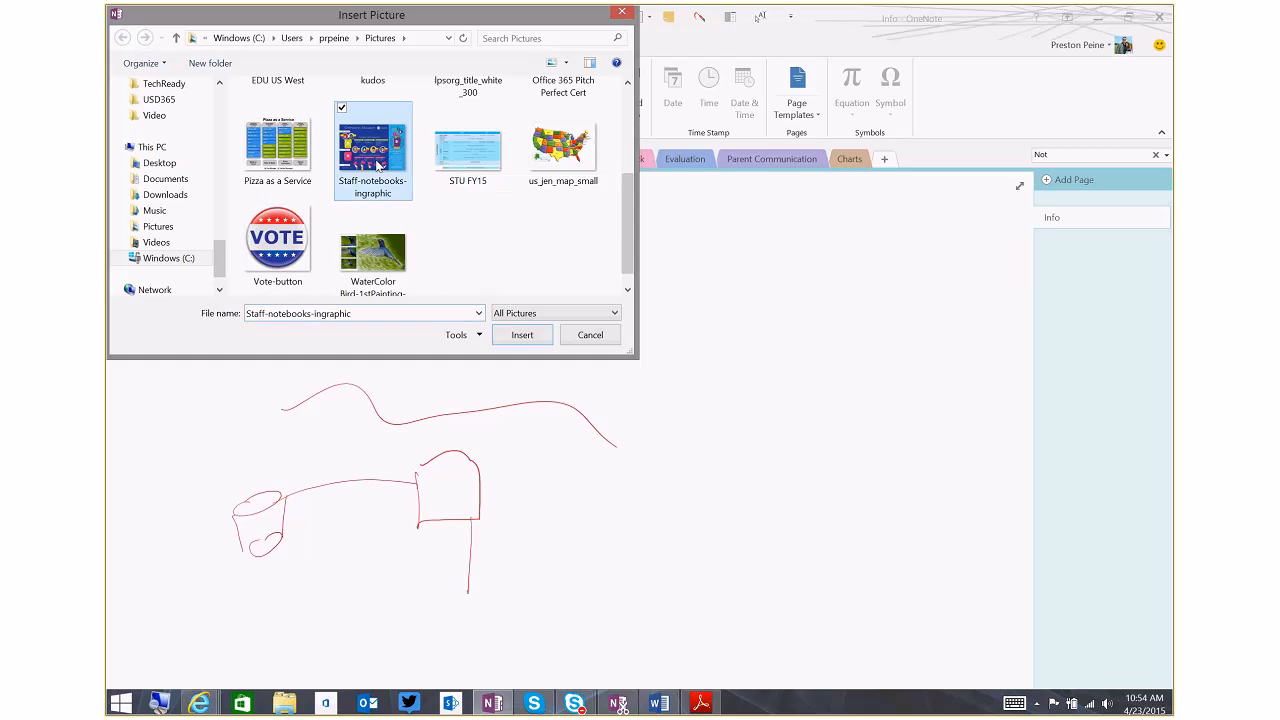
left_click(521, 334)
left_click_drag(354, 315, 730, 303)
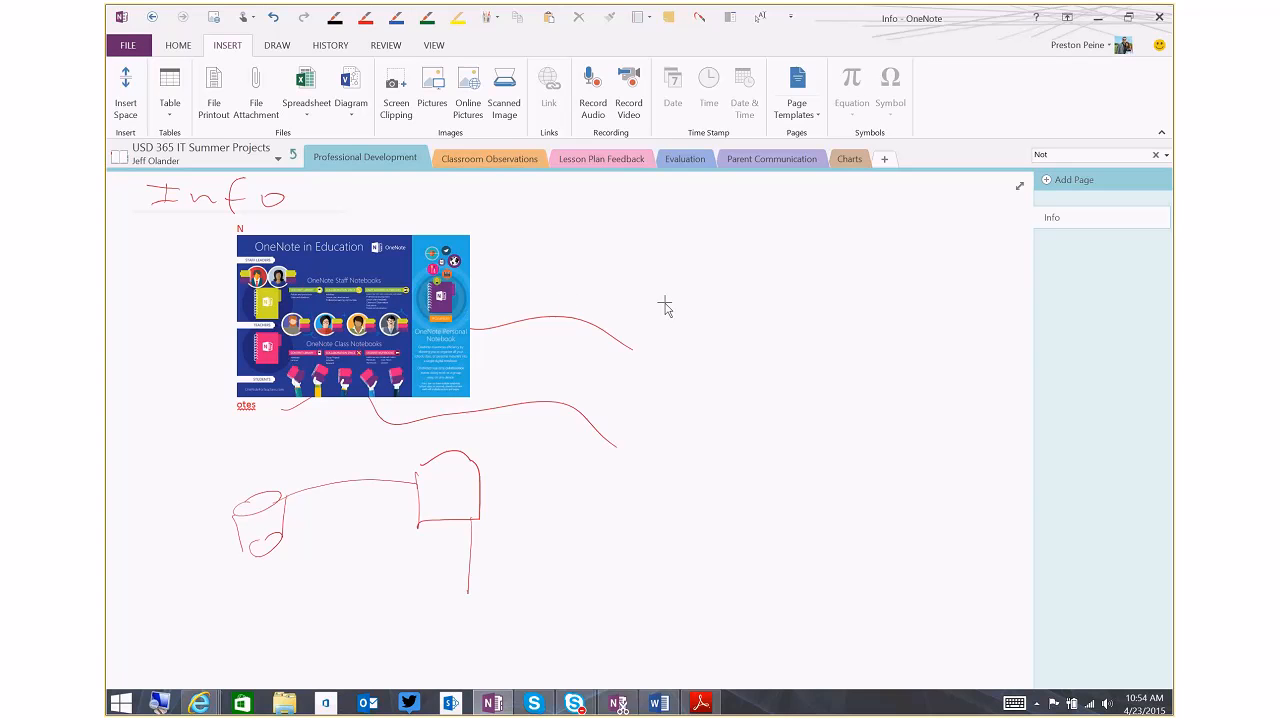
key("ctrl+z")
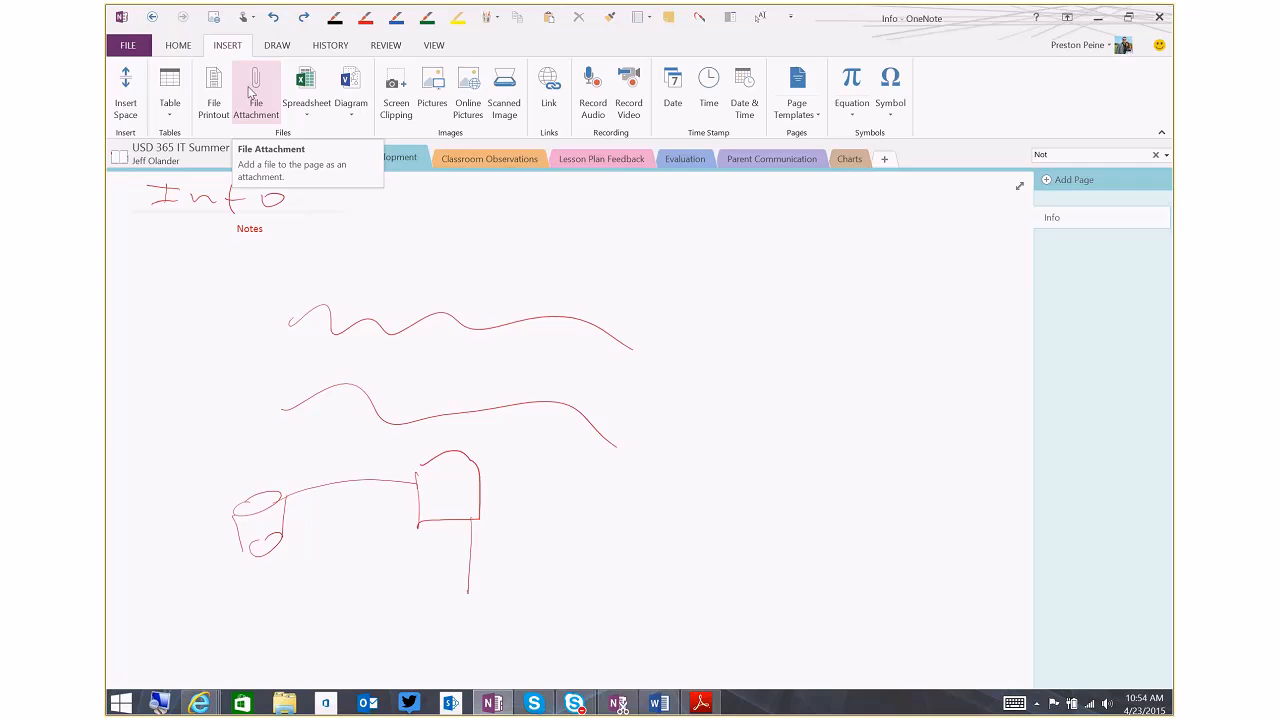
Insert the Staff-notebooks-ingraphic picture in the blank area beside the ink drawings and bring it into view
left_click(432, 90)
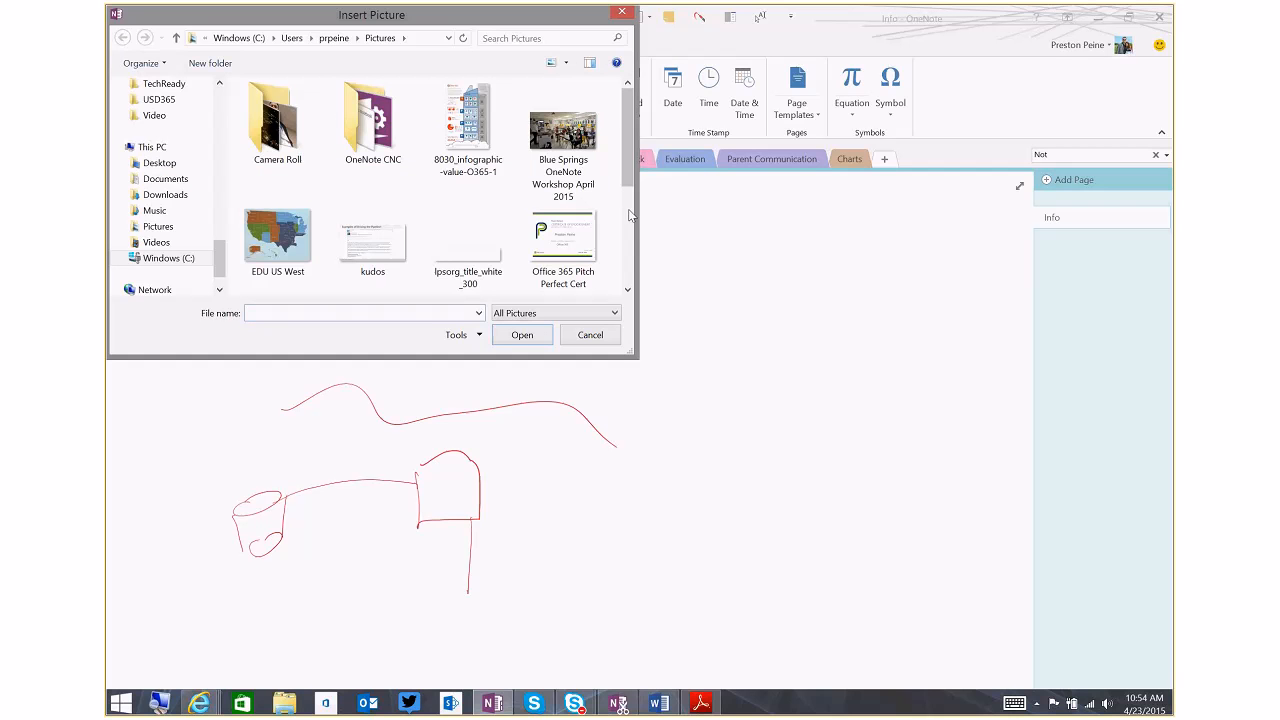
scroll(630, 215, "down", 3)
left_click(372, 135)
left_click(522, 336)
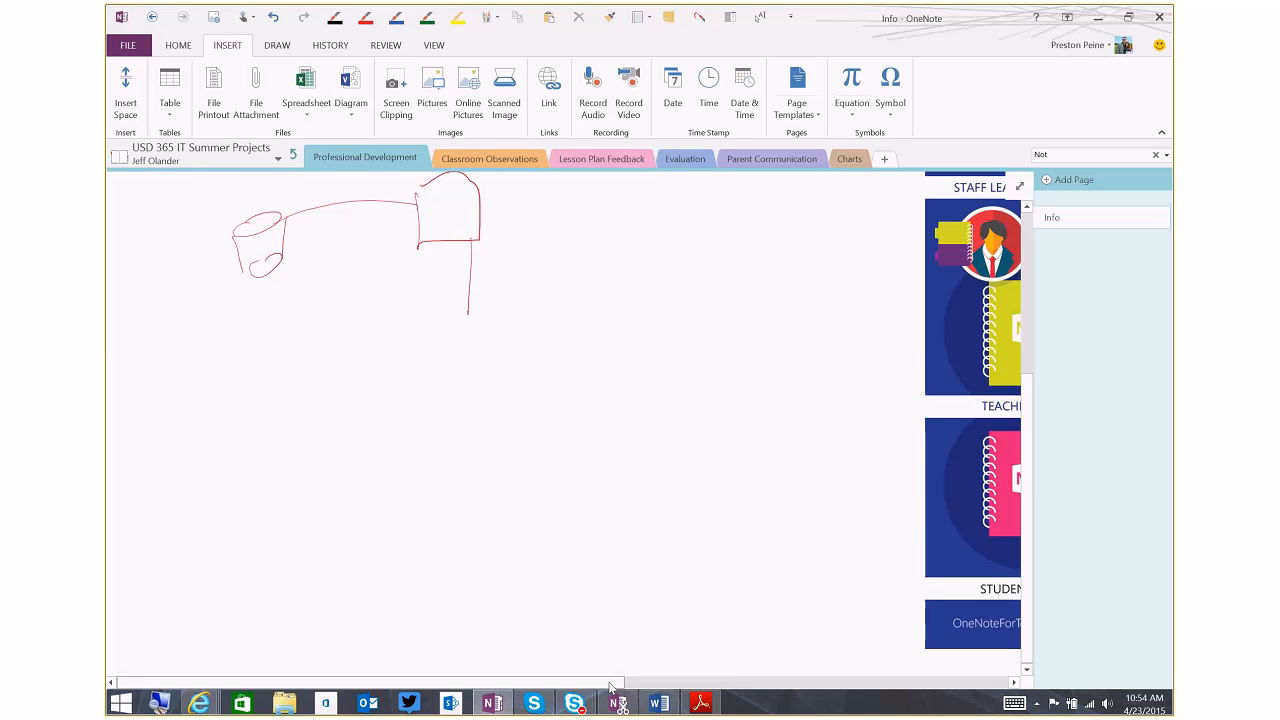
left_click_drag(612, 687, 1001, 676)
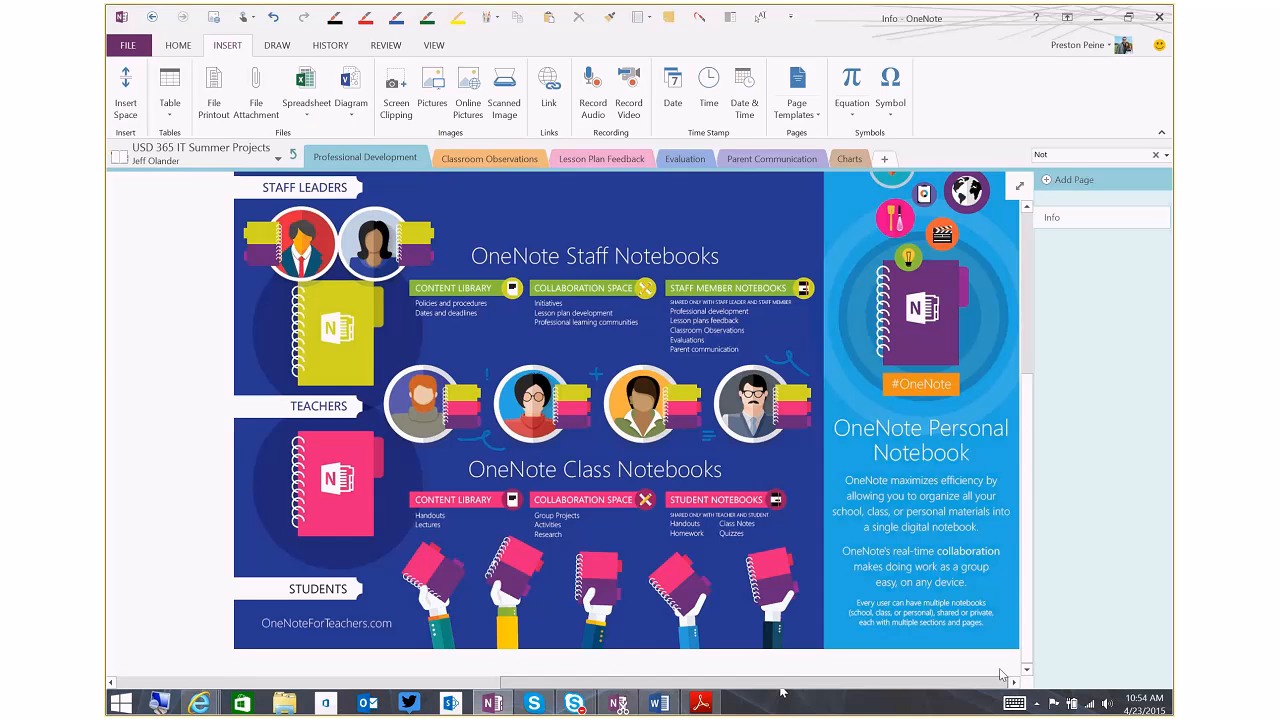
Check the language options for making the infographic's text searchable, and search the notebook for "Note"
right_click(634, 323)
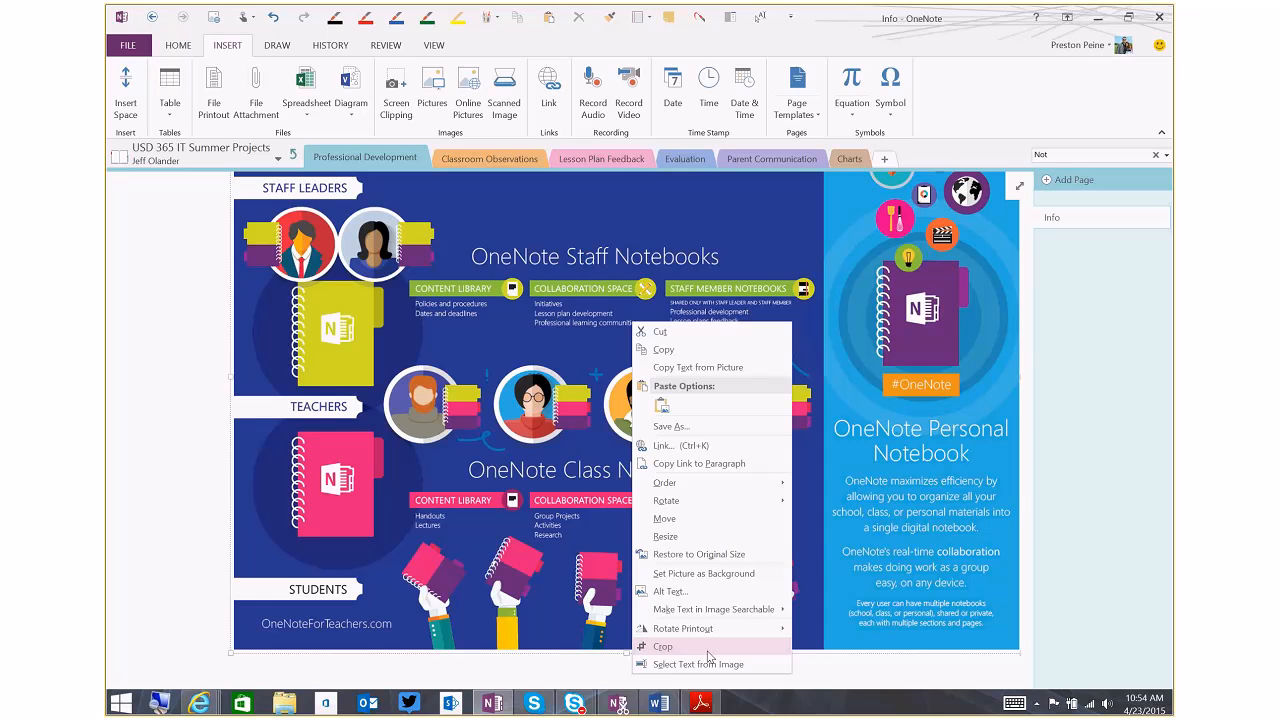
mouse_move(722, 612)
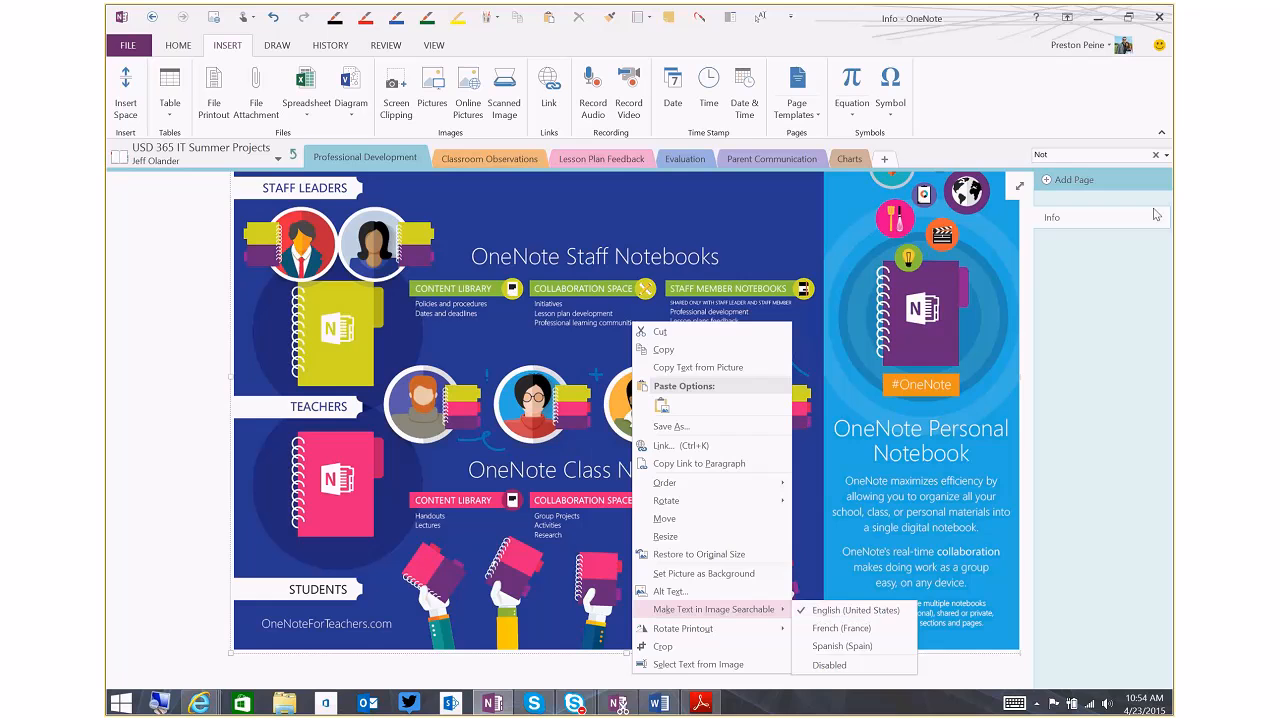
left_click(1062, 157)
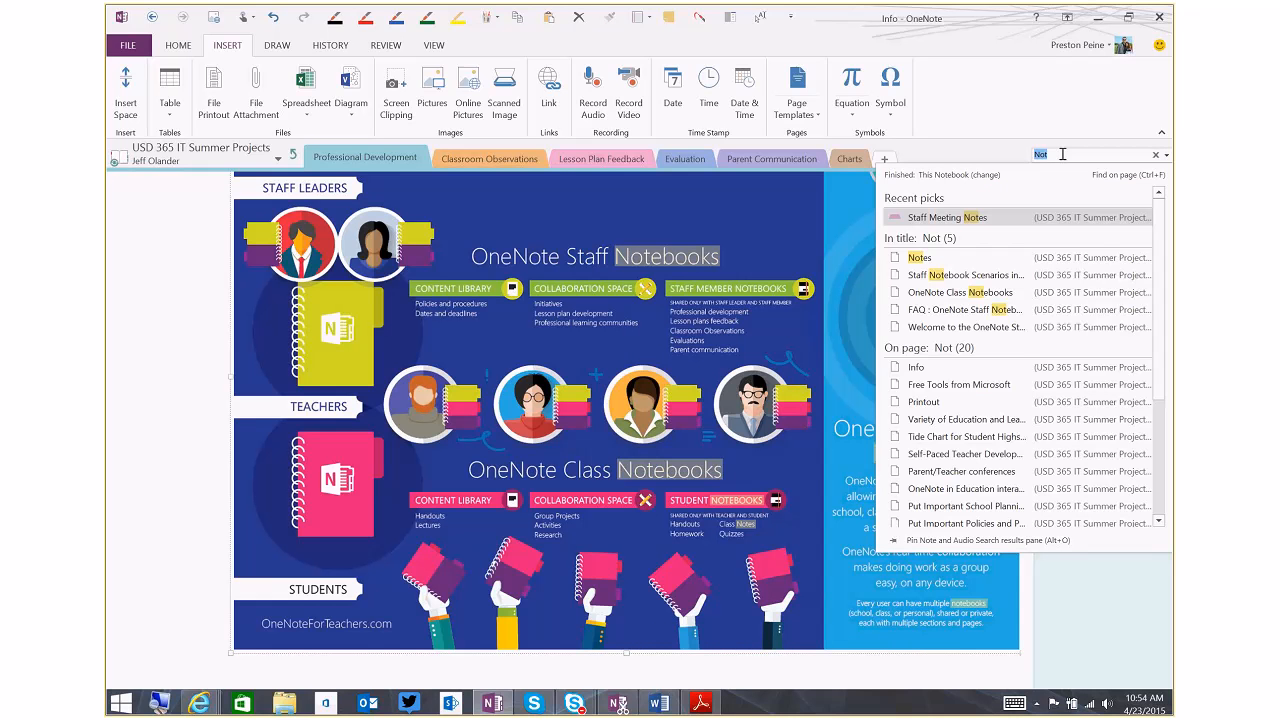
type("Note")
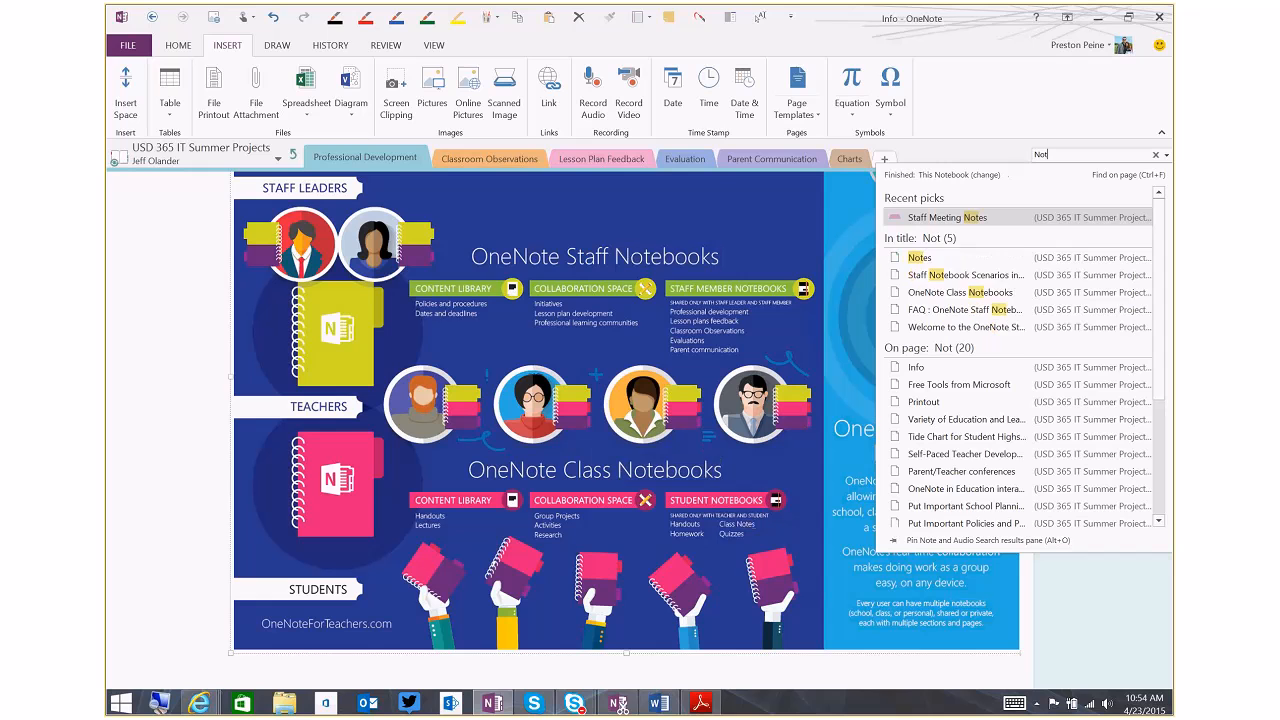
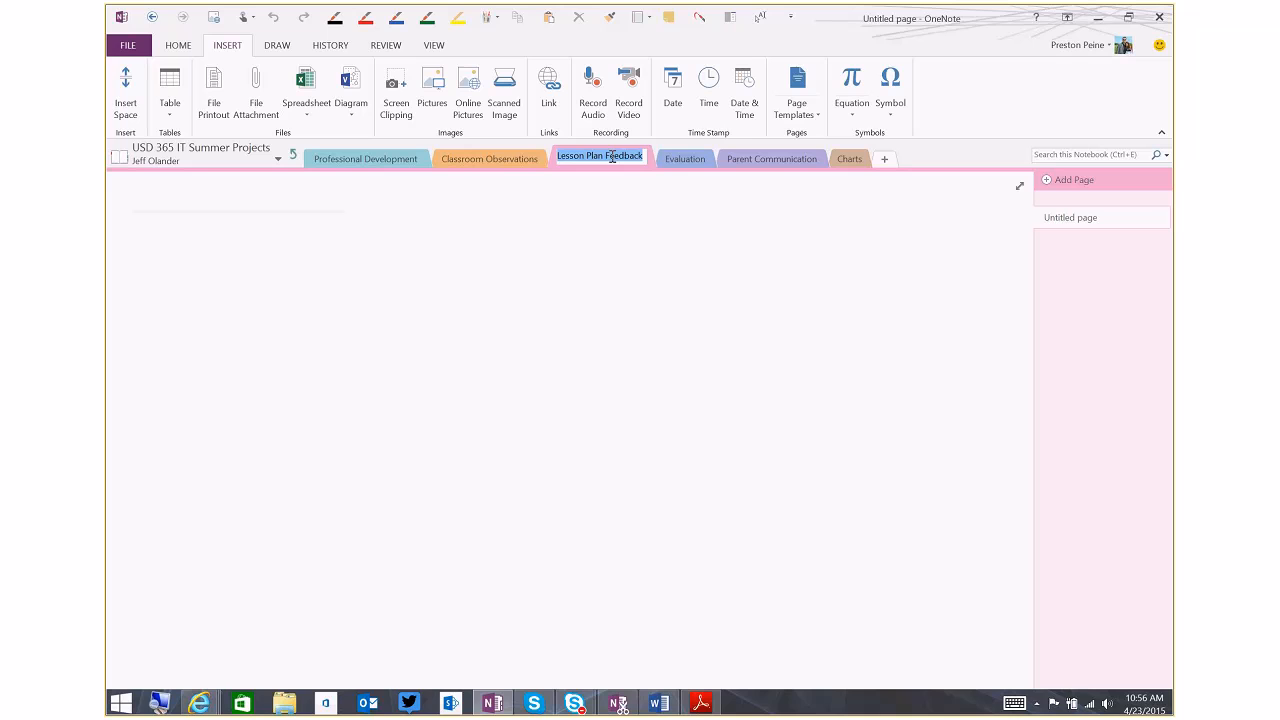
Rename the Lesson Plan Feedback section as Meeting Notes
type("Meeting NOT")
key("BackSpace")
key("BackSpace")
type("otes")
key("Return")
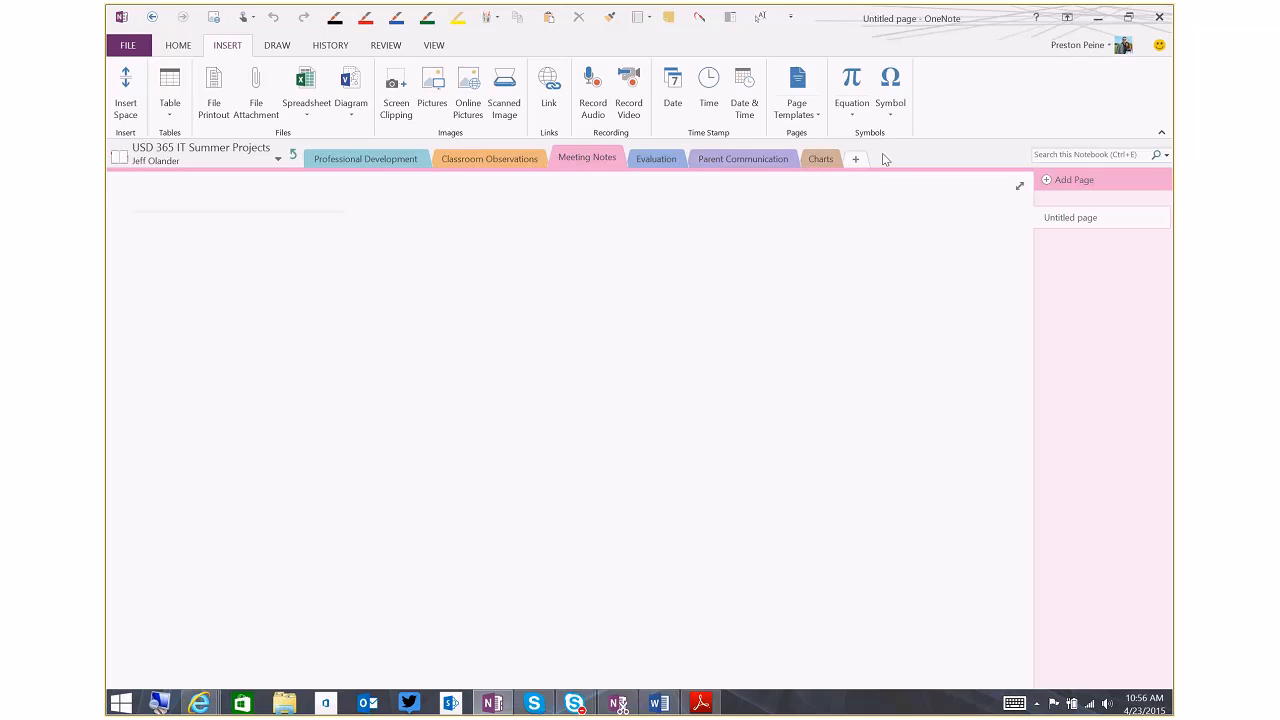
Create two section groups named 2014 and 2015 beside the staff member's sections
right_click(912, 168)
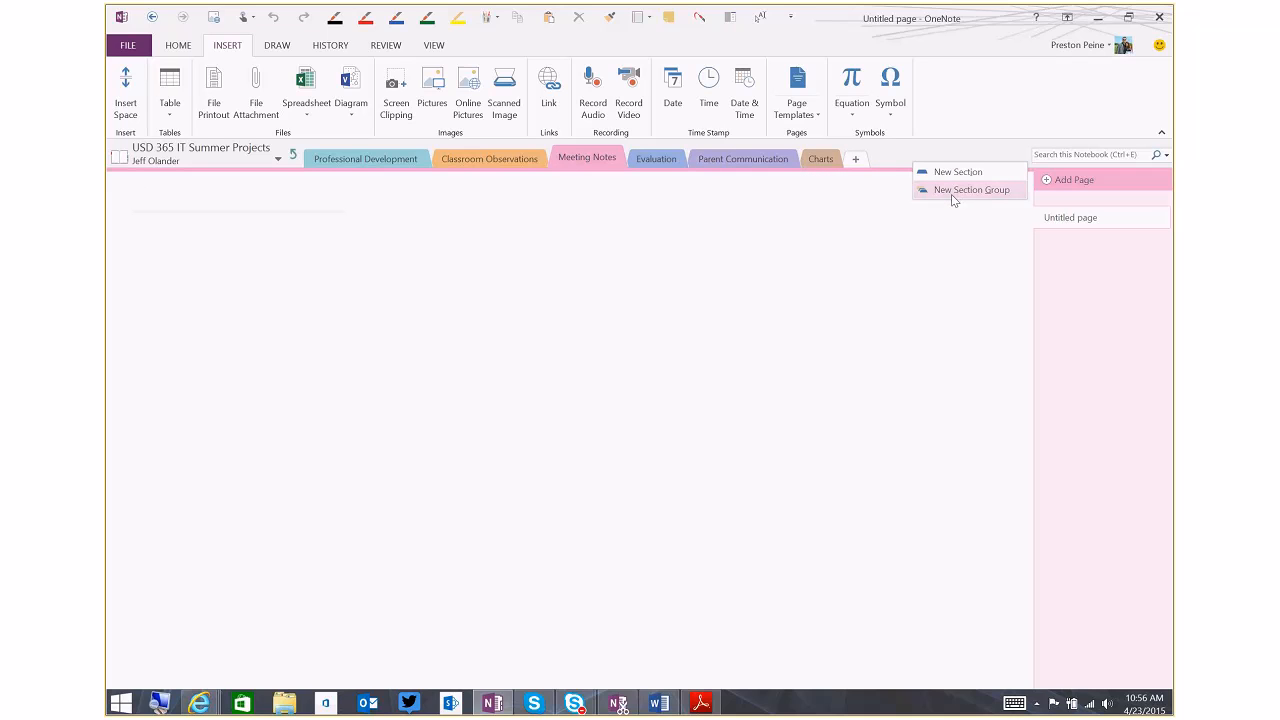
left_click(953, 190)
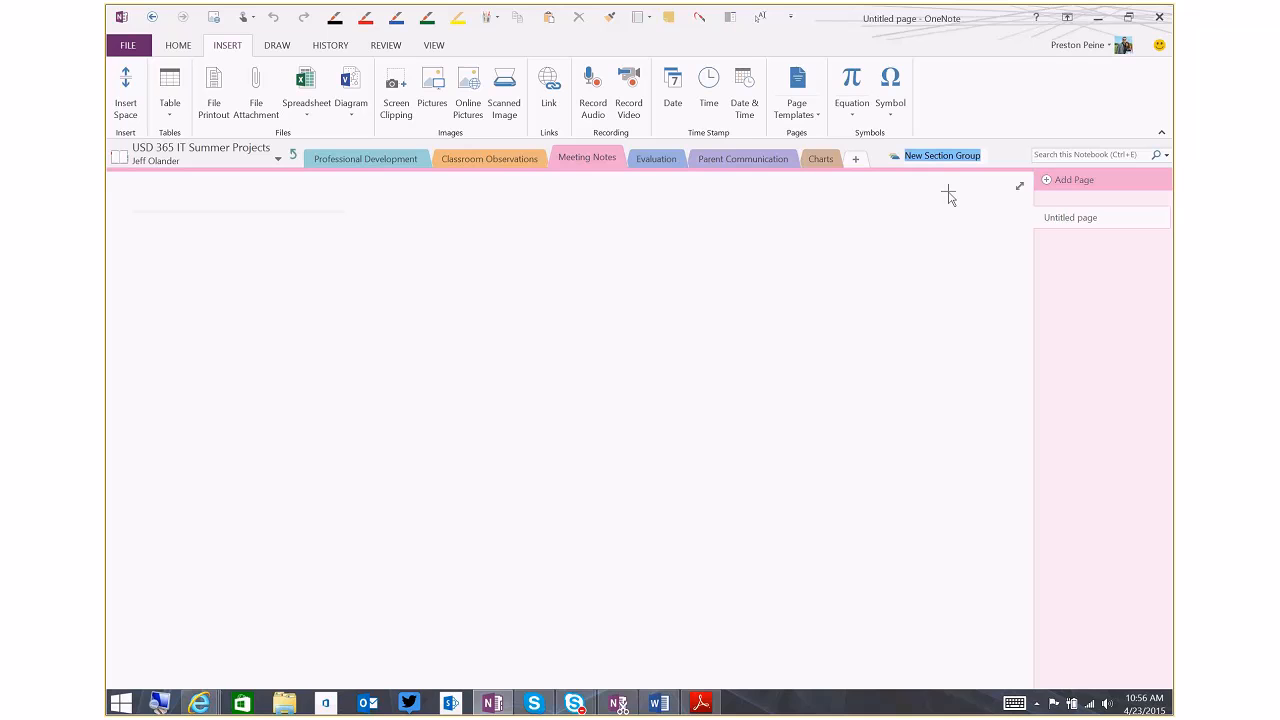
type("2014")
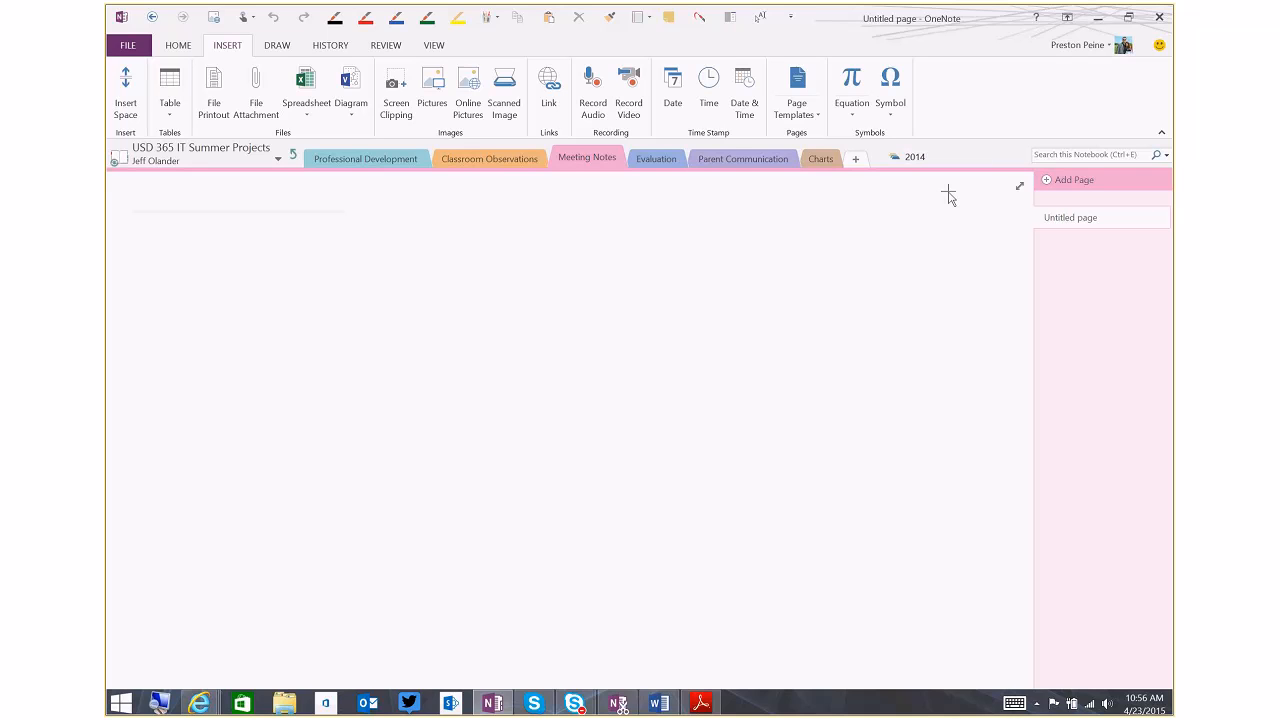
right_click(972, 155)
left_click(1010, 180)
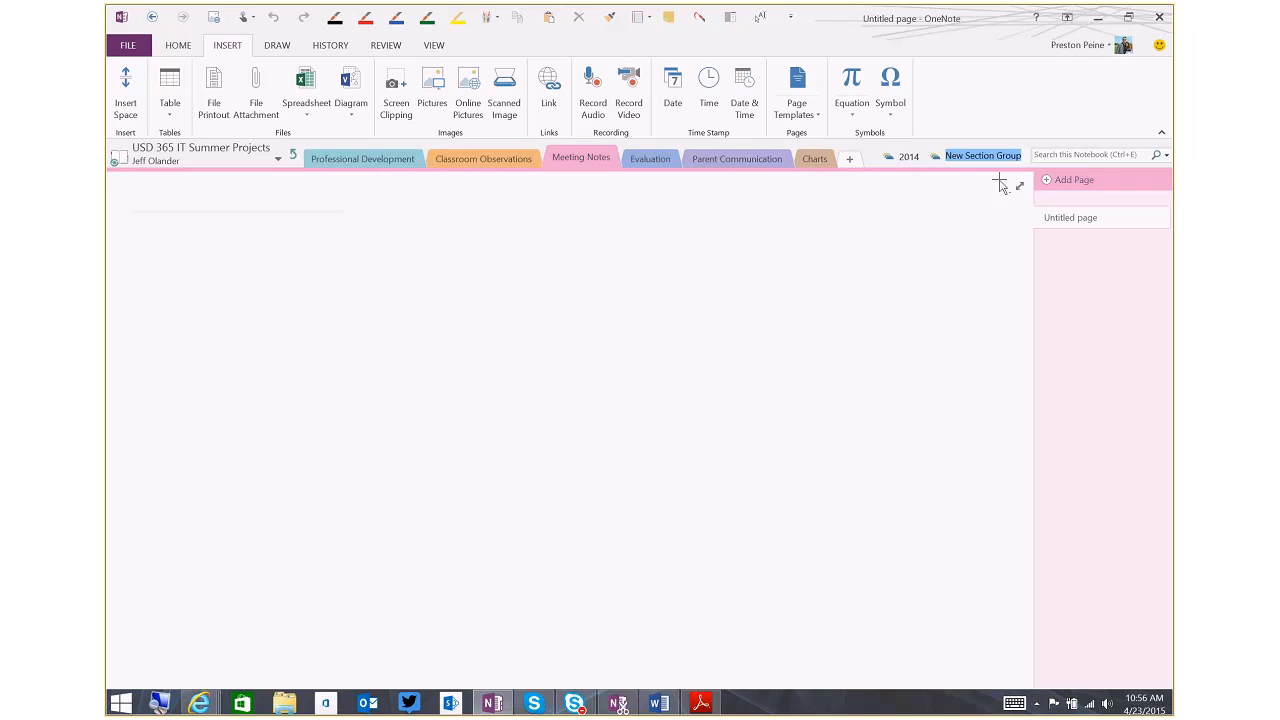
type("2015")
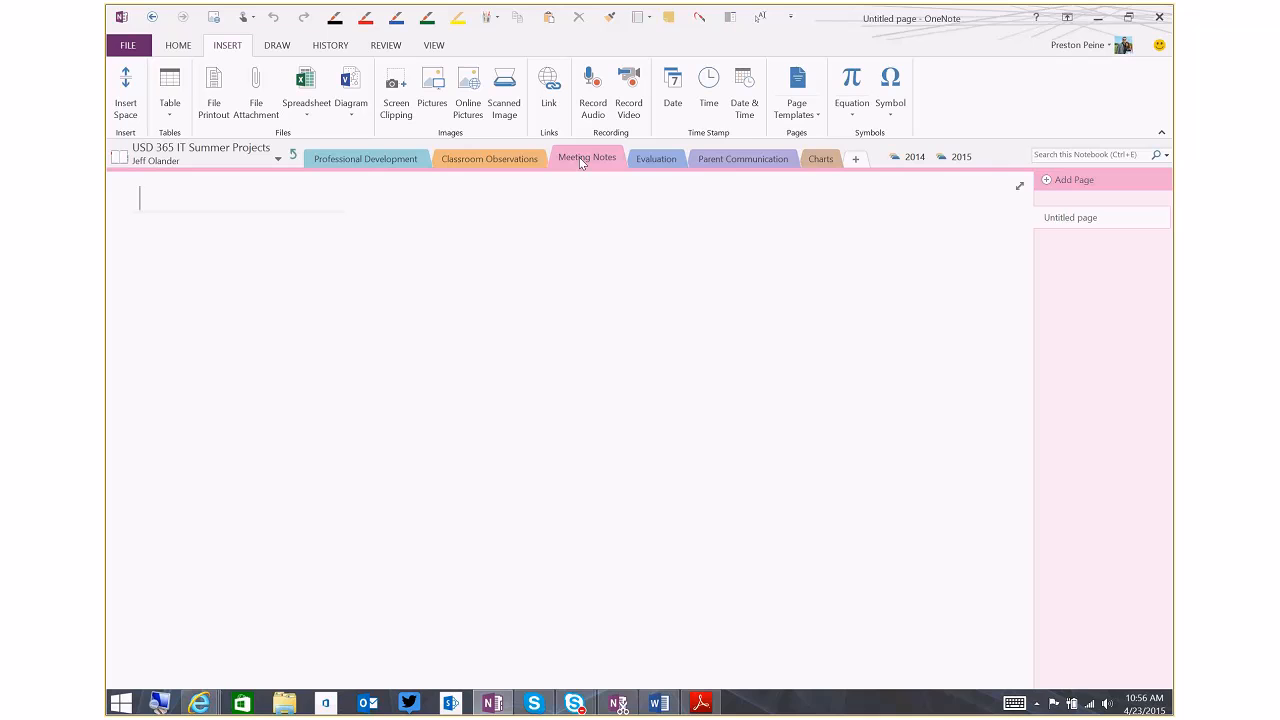
Move the Meeting Notes section into the 2014 section group, check it there, and return to the staff member's sections
left_click(914, 158)
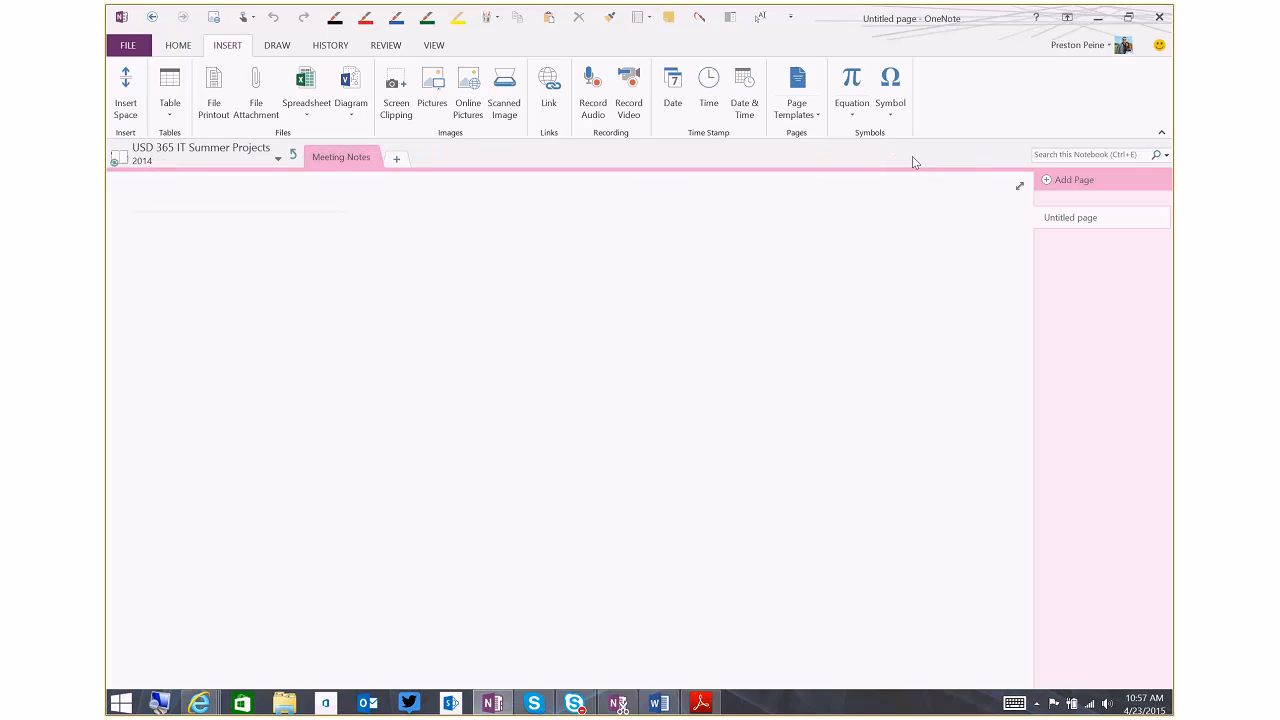
left_click(296, 157)
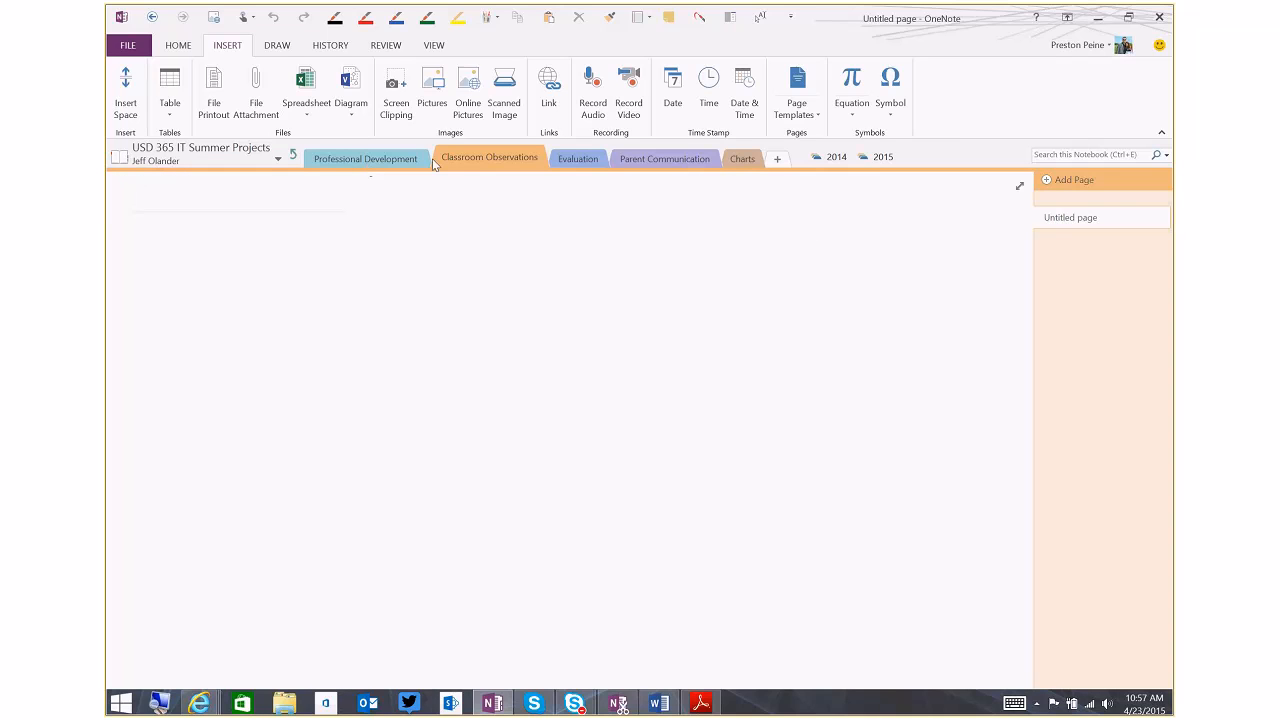
left_click(836, 157)
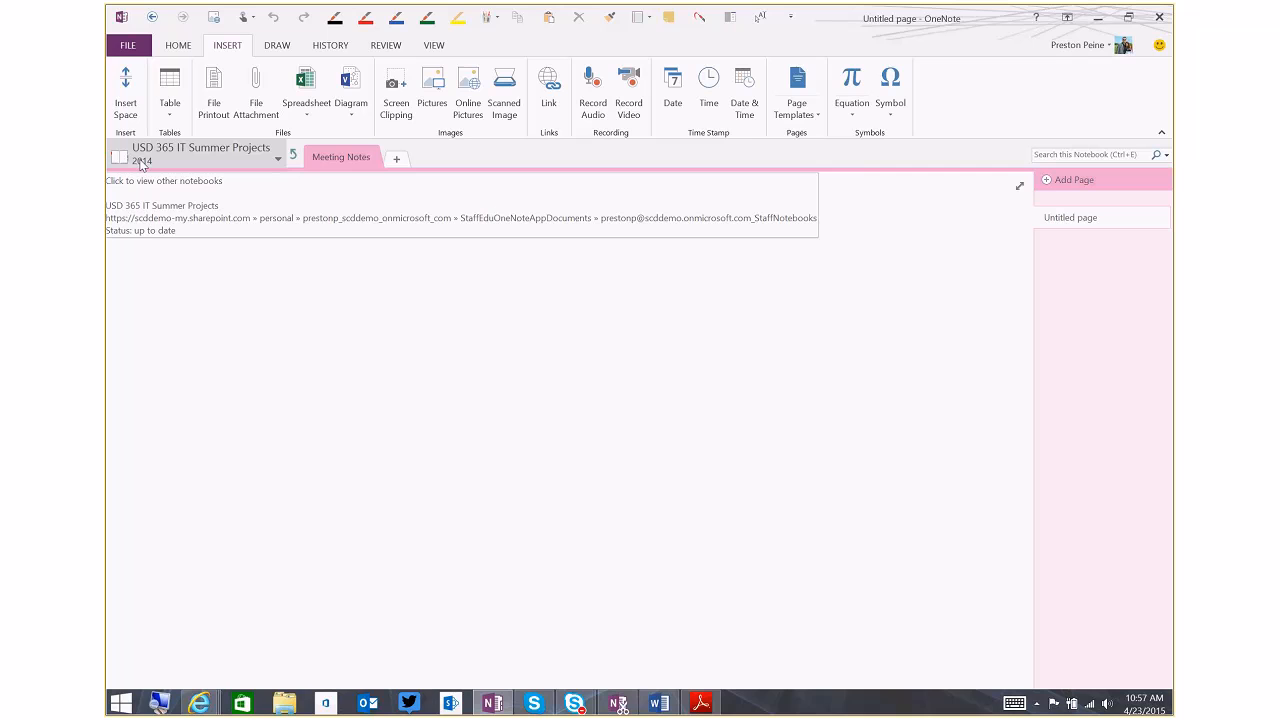
left_click(293, 158)
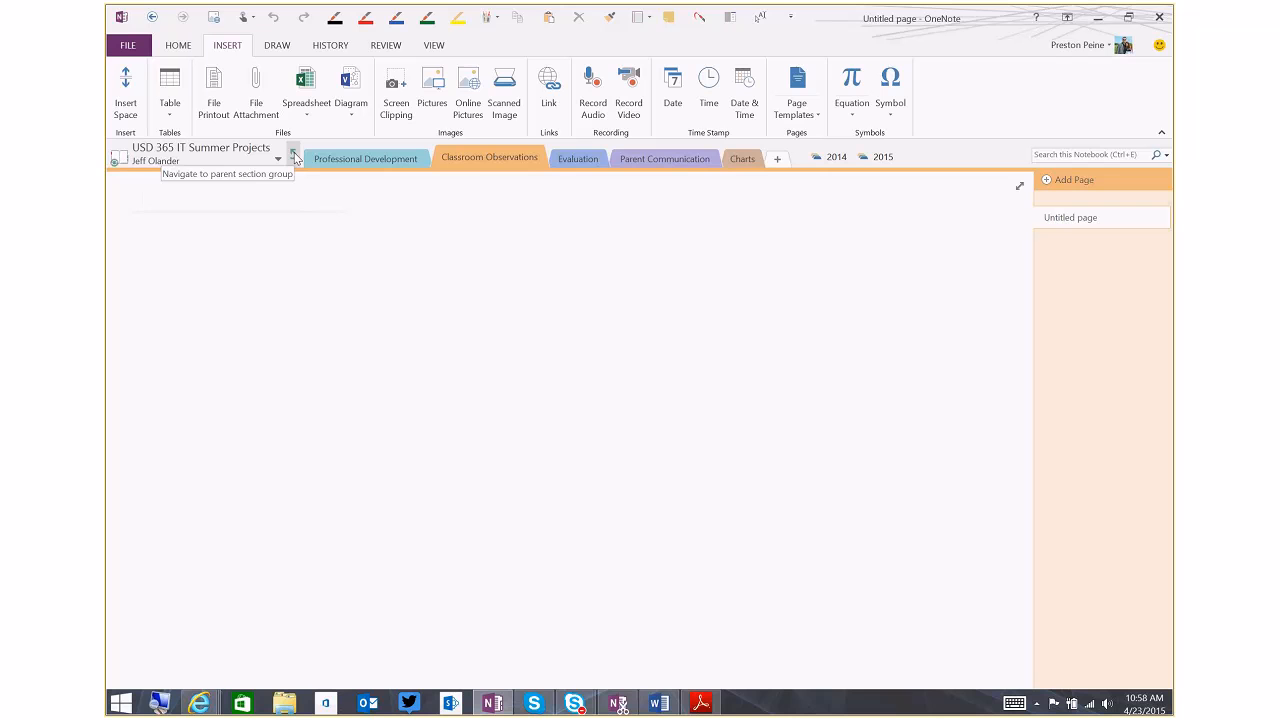
Copy the Put Important School Planning Material in Here page from the Content Library's Dates and Deadlines section
left_click(294, 158)
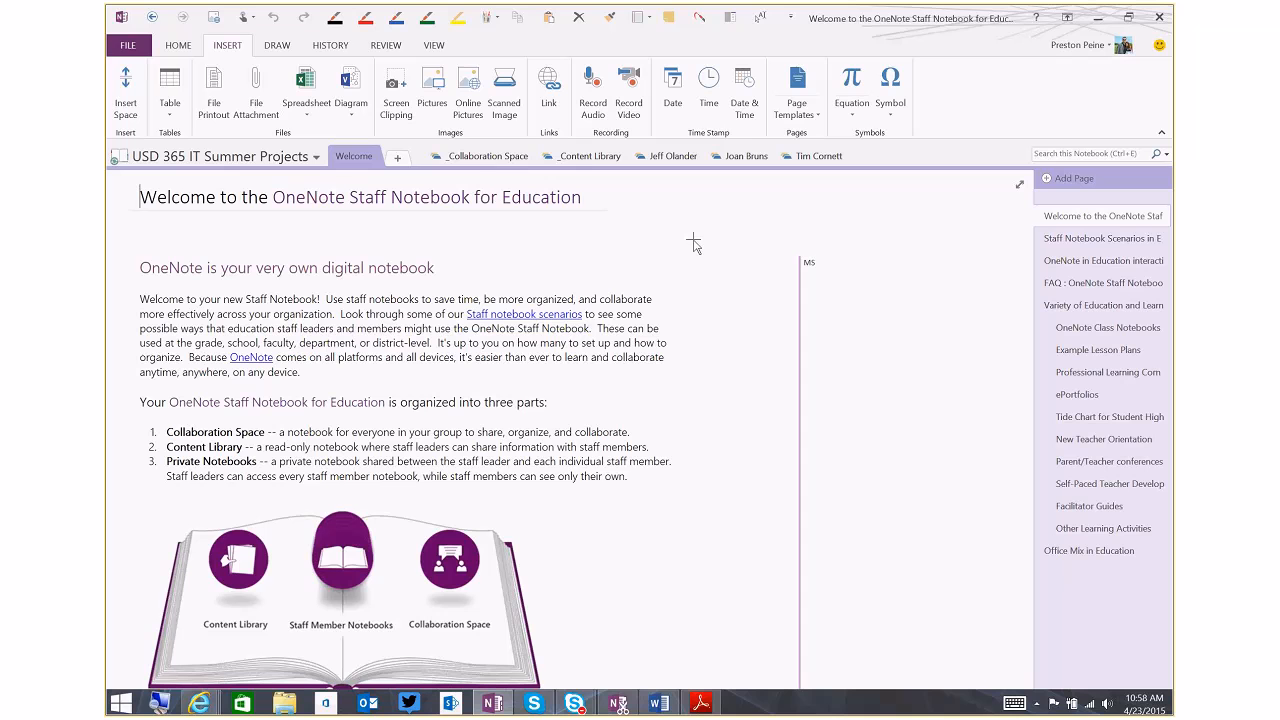
left_click(606, 162)
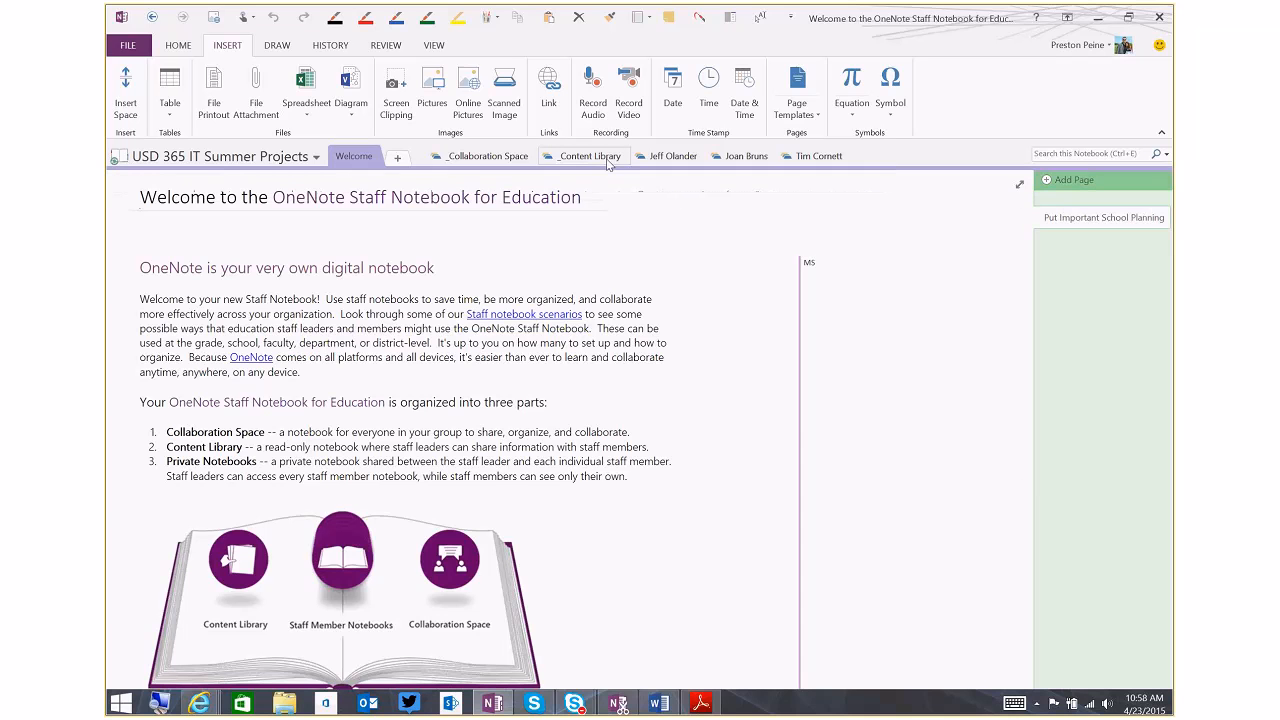
right_click(1076, 218)
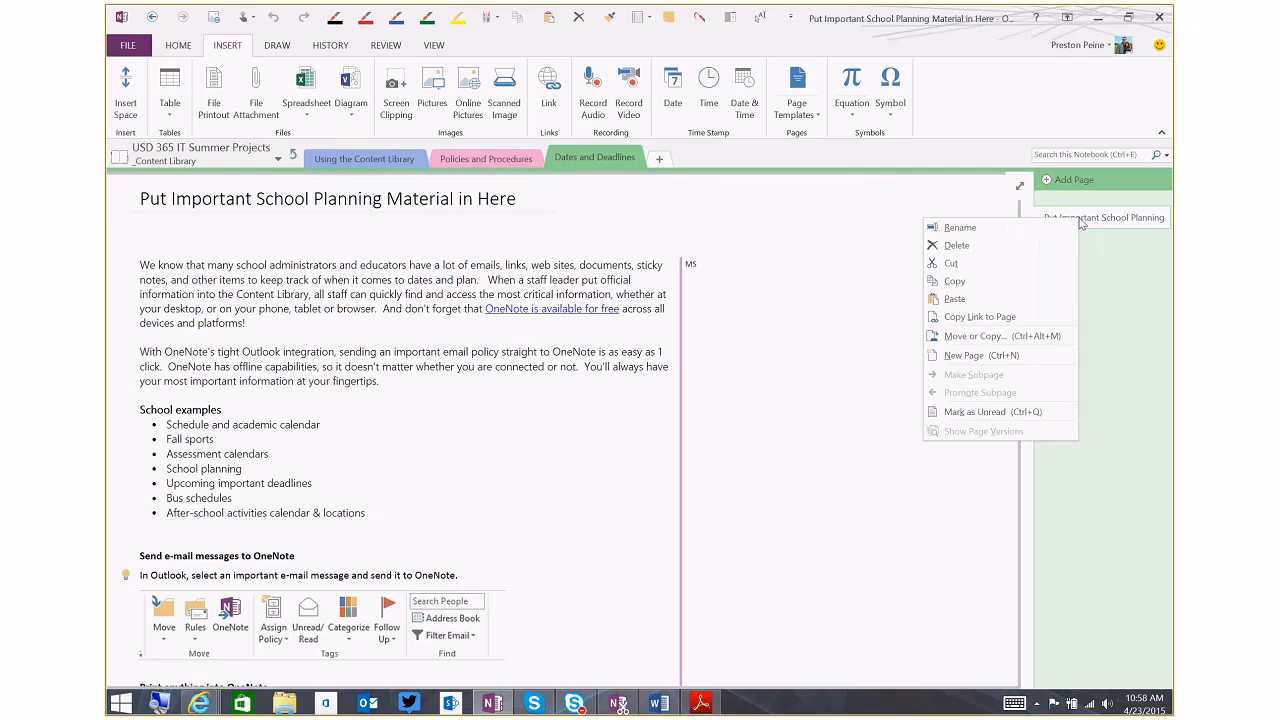
left_click(980, 288)
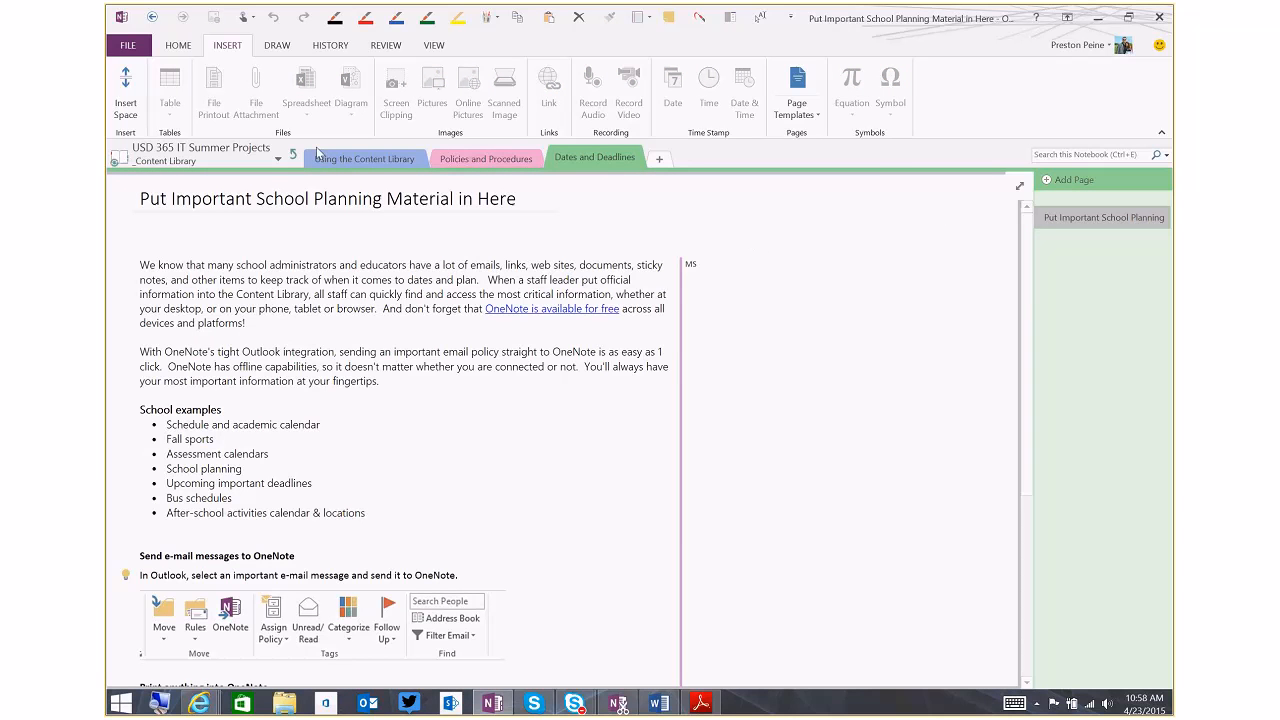
Paste the copied planning page into the staff member's Evaluation section and look through it
left_click(292, 155)
left_click(672, 156)
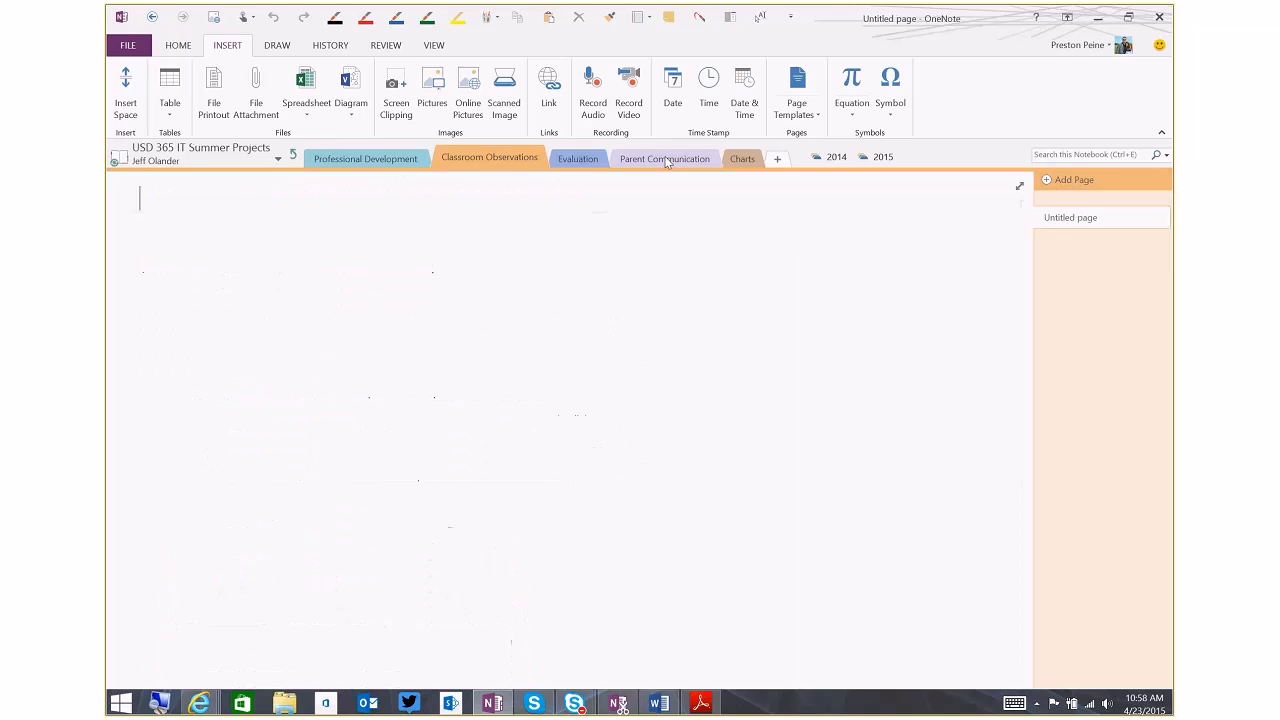
left_click(578, 158)
right_click(1064, 256)
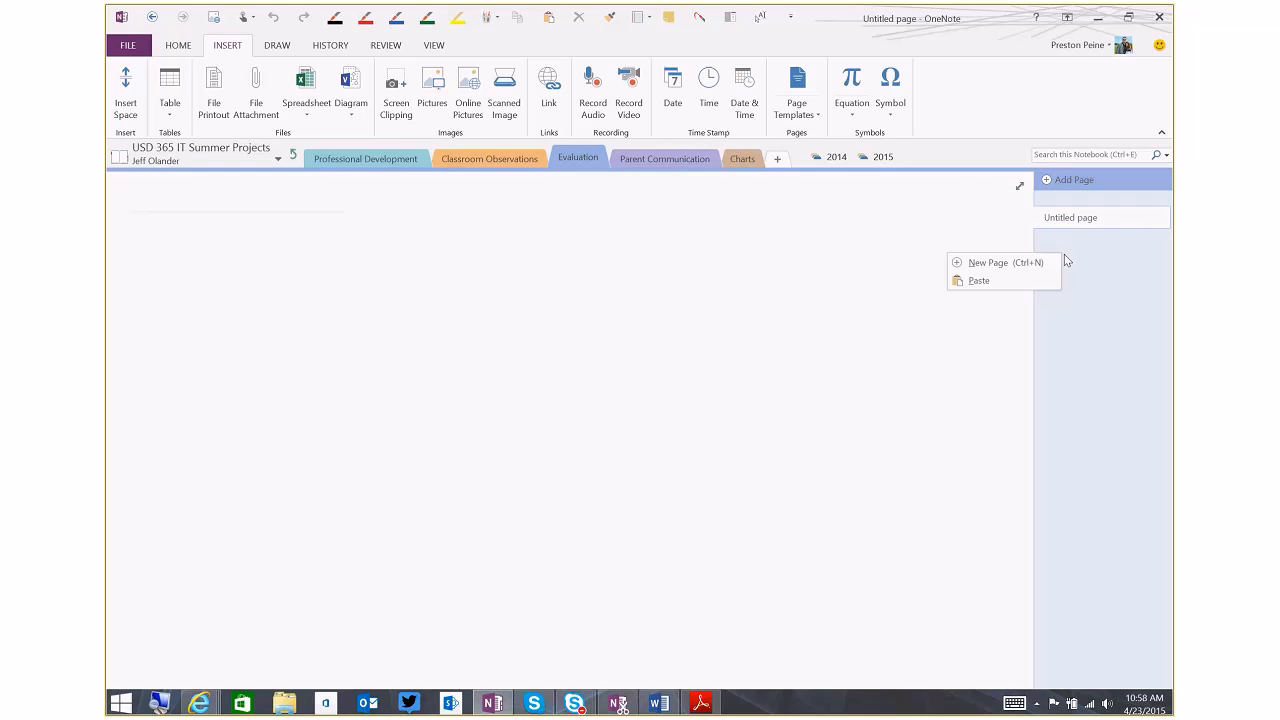
left_click(1005, 283)
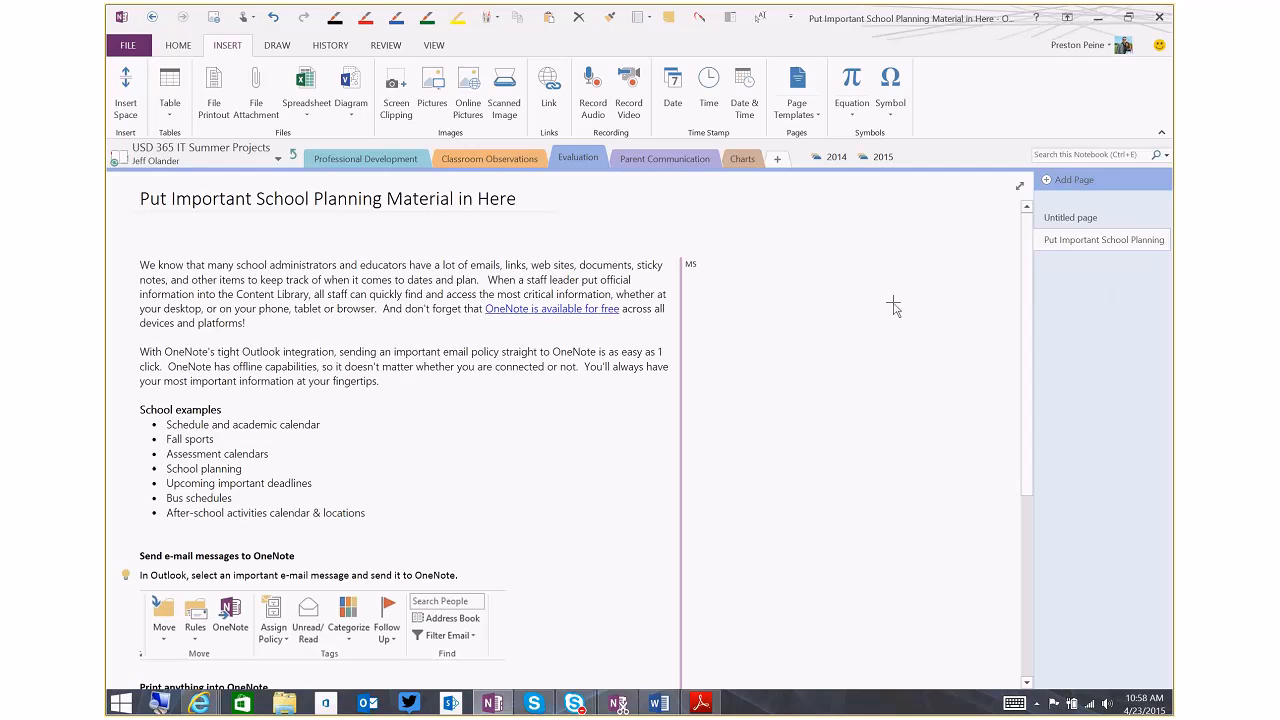
scroll(1010, 478, "down", 3)
scroll(1010, 472, "up", 3)
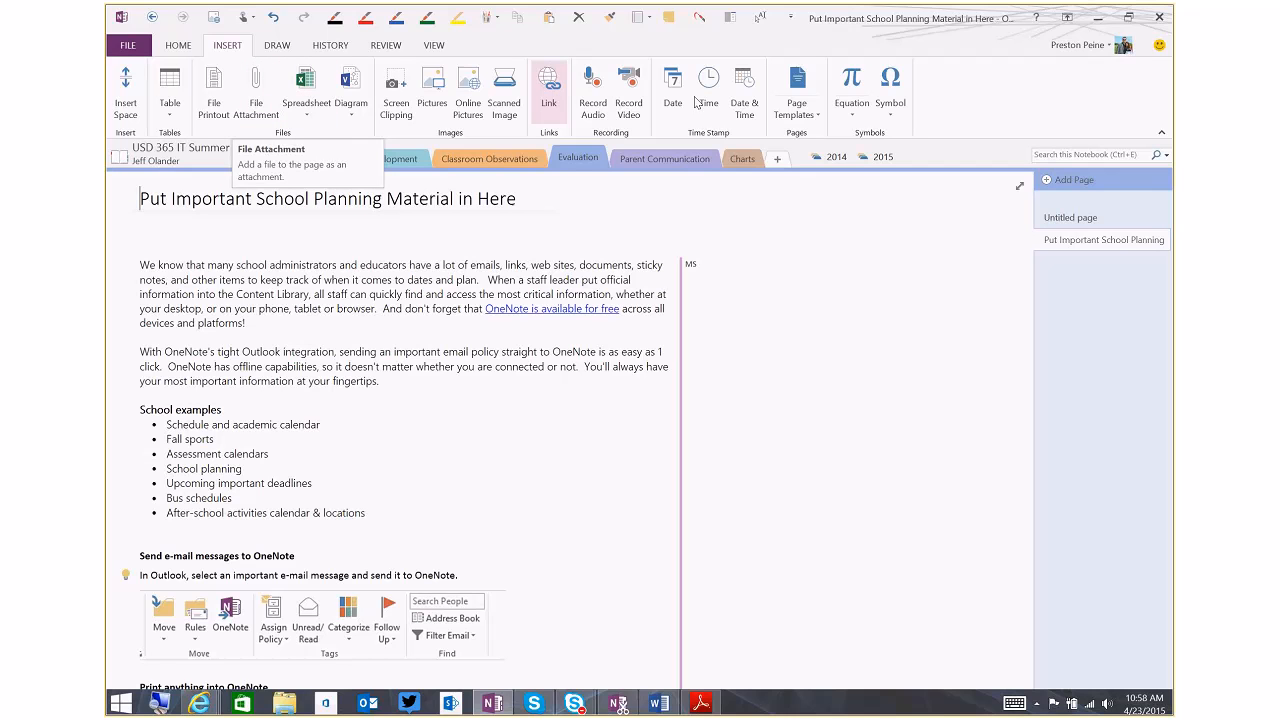
Save the current page as a template named Eval Temp and set it as the default for new pages in the Evaluation section
left_click(788, 120)
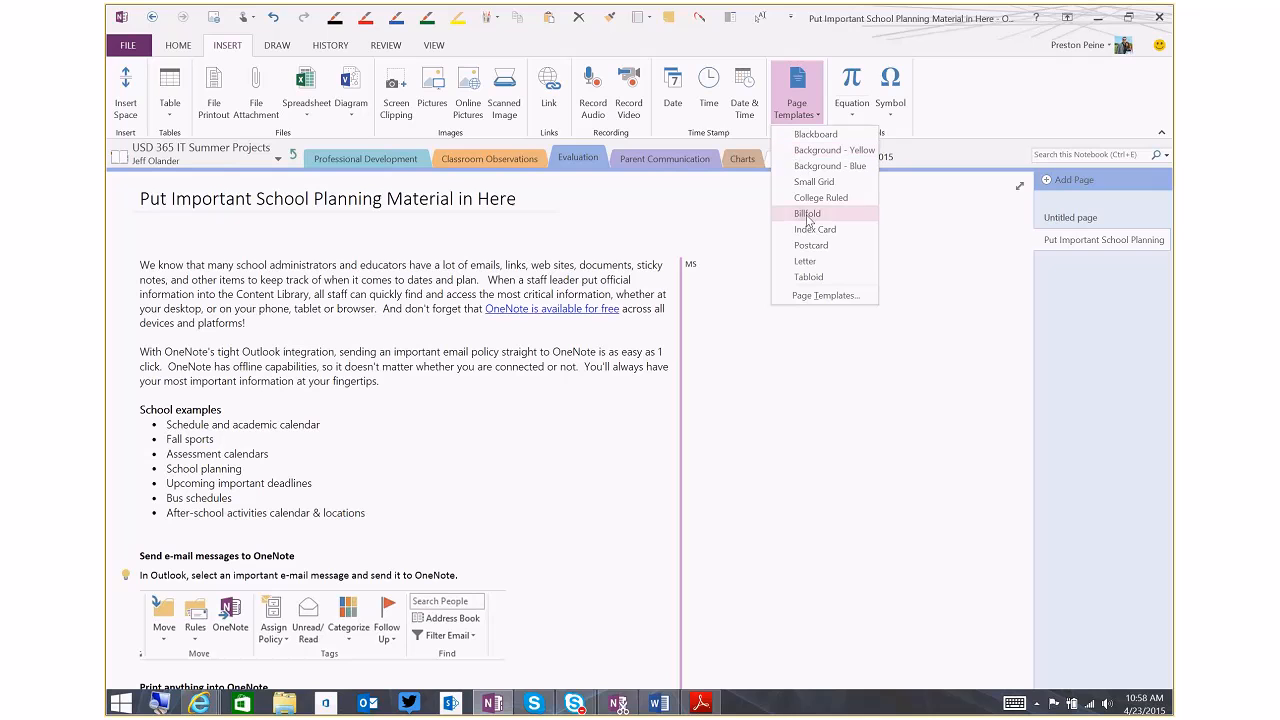
left_click(818, 297)
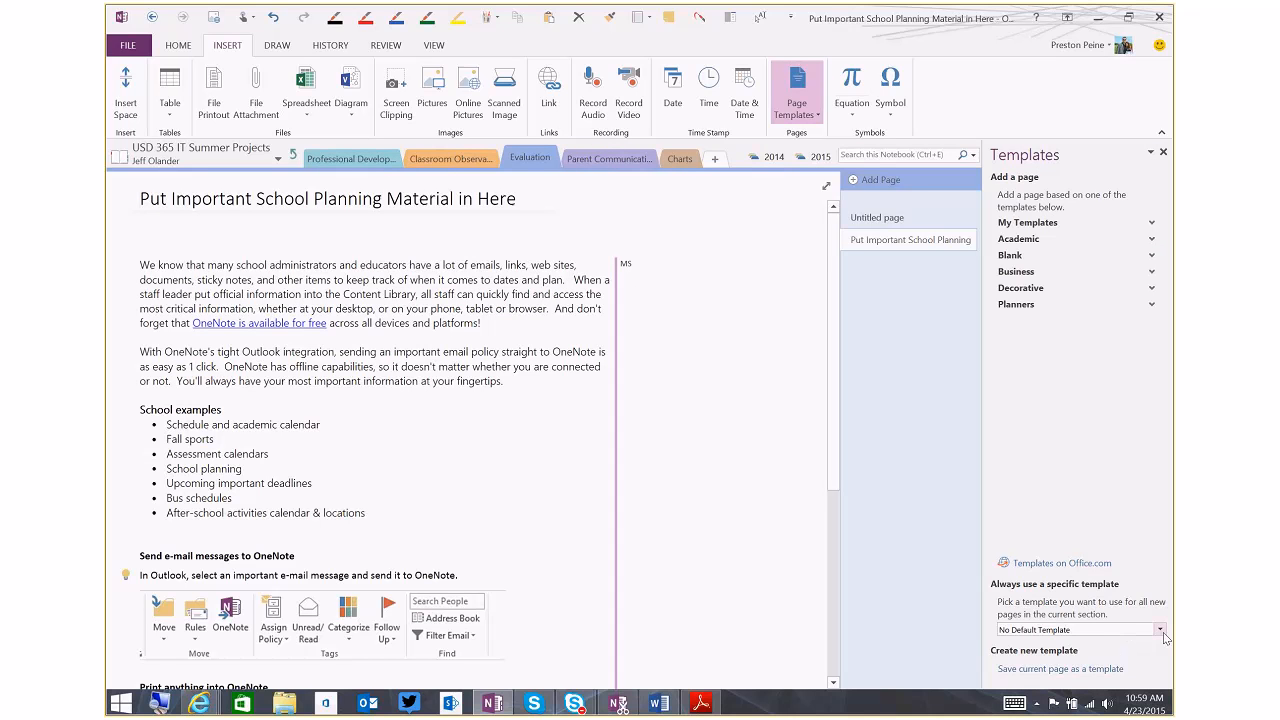
left_click(1160, 630)
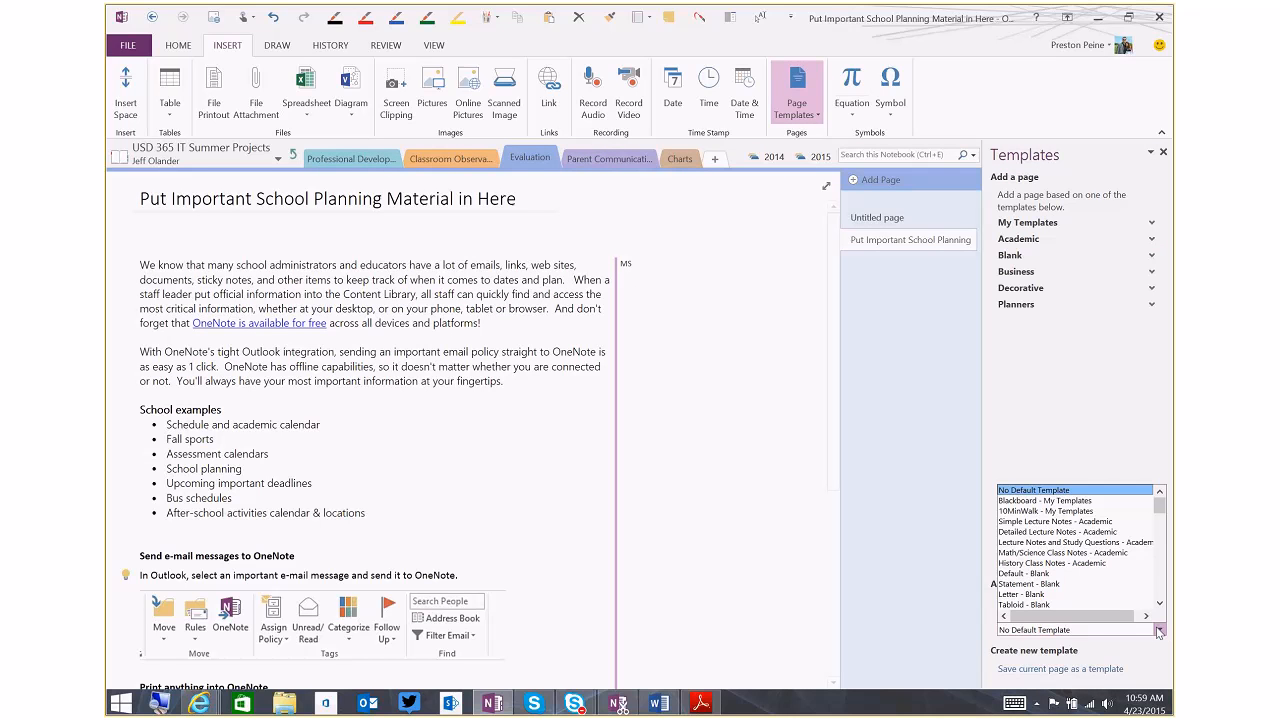
left_click(1088, 657)
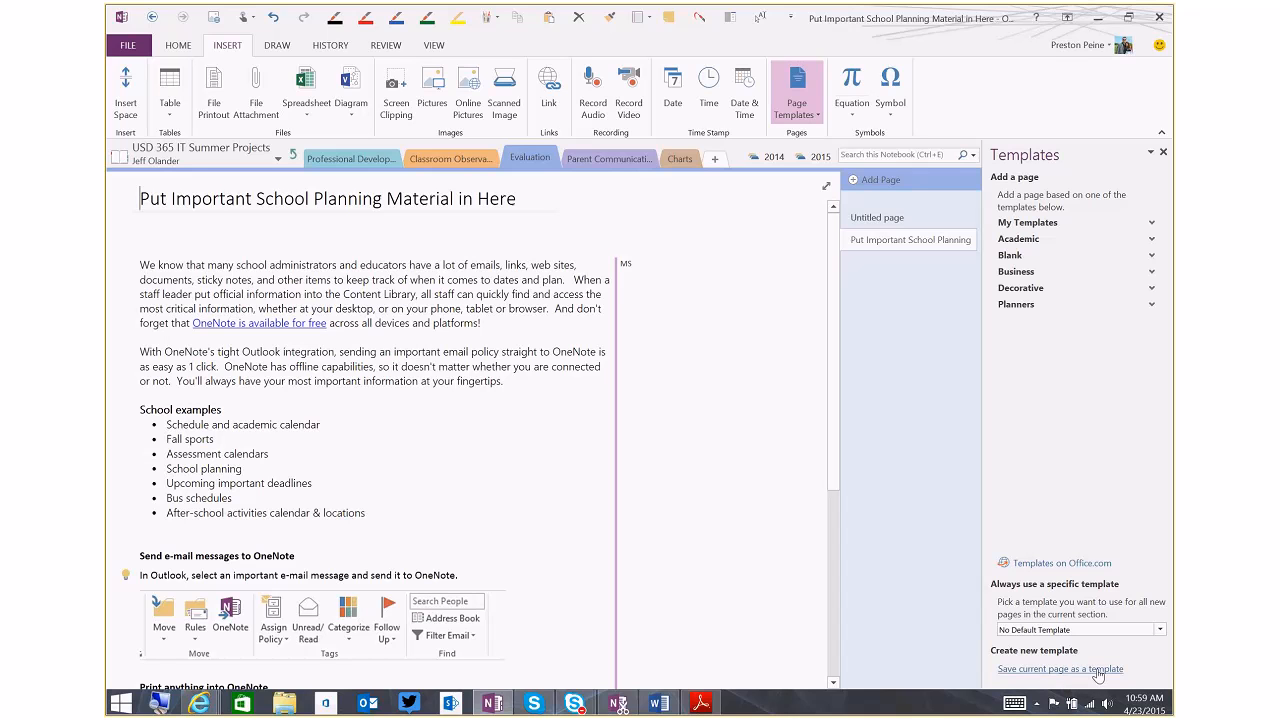
left_click(1096, 670)
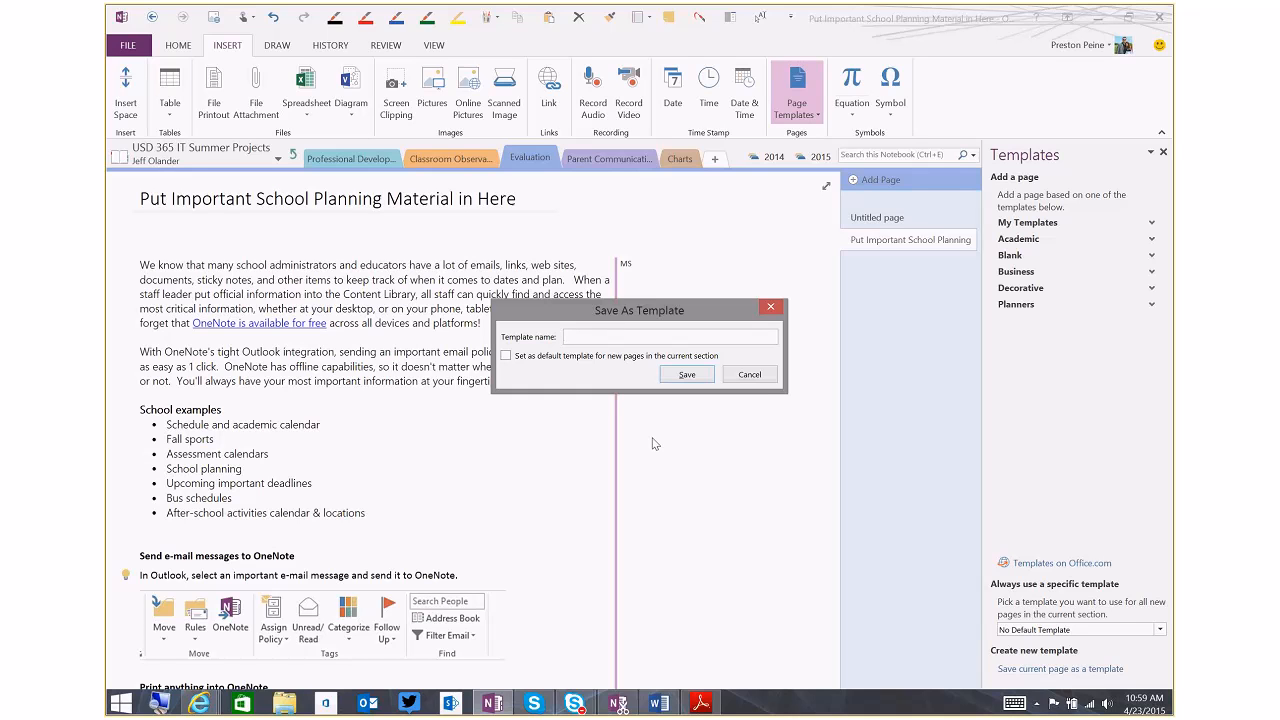
type("Eval Temp")
left_click(507, 356)
left_click(687, 376)
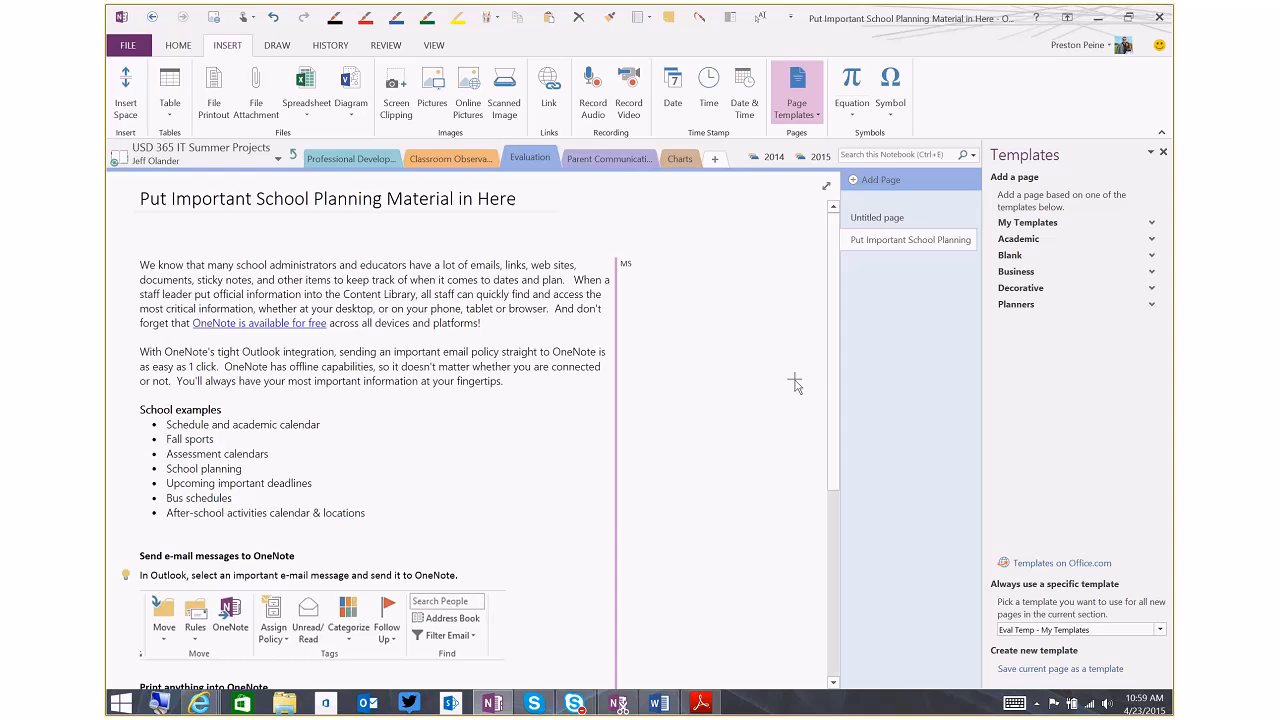
Add two new pages based on the default template to the Evaluation section
left_click(856, 181)
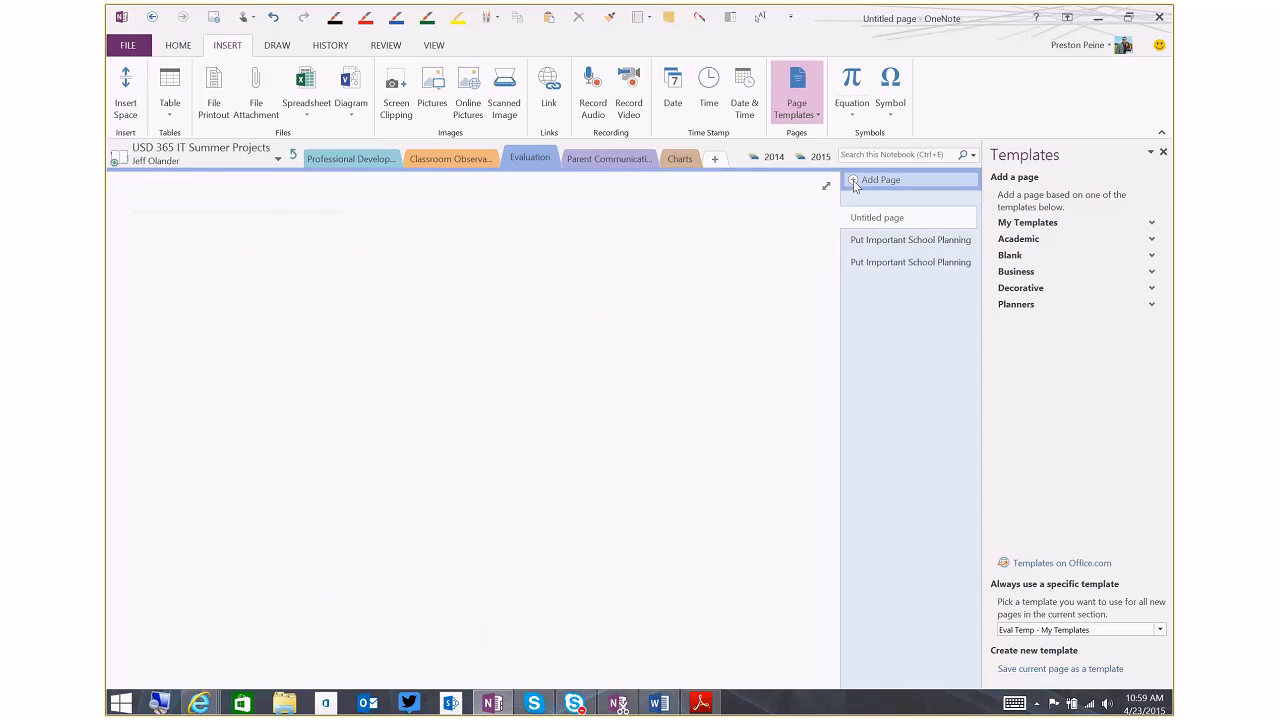
left_click(856, 182)
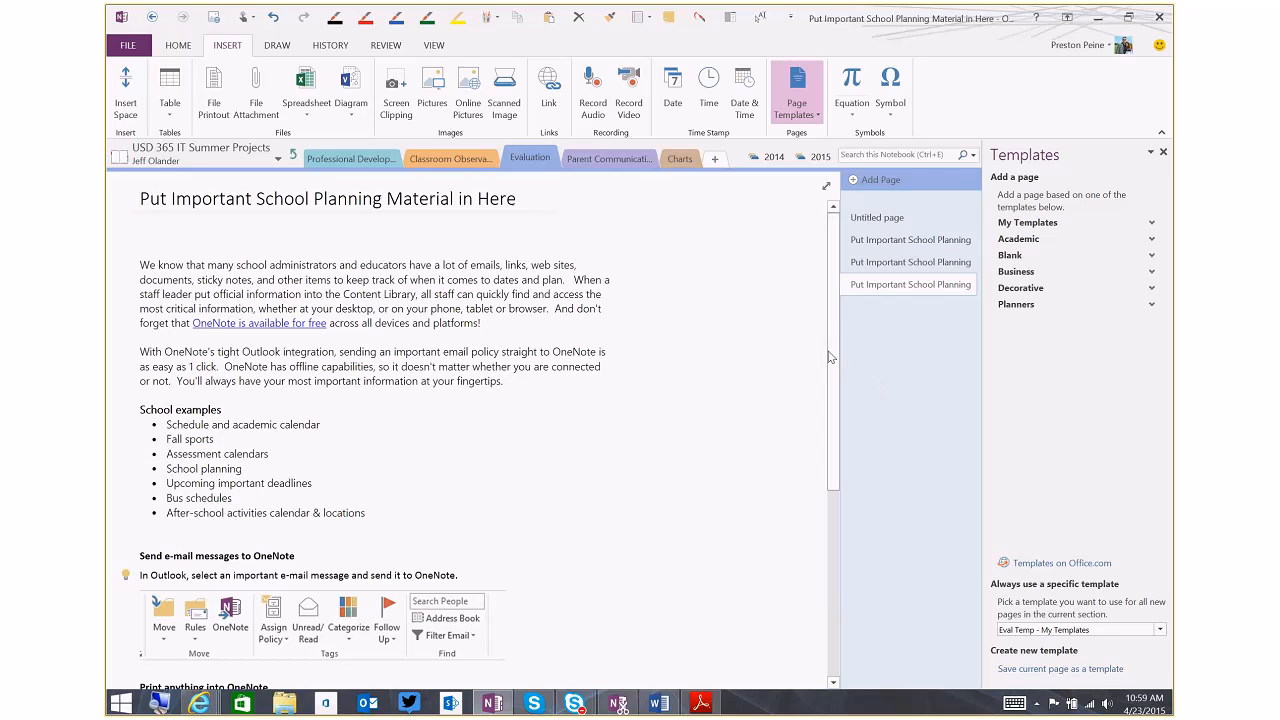
mouse_move(832, 348)
left_mouse_down()
mouse_move(839, 364)
mouse_move(838, 342)
left_mouse_up()
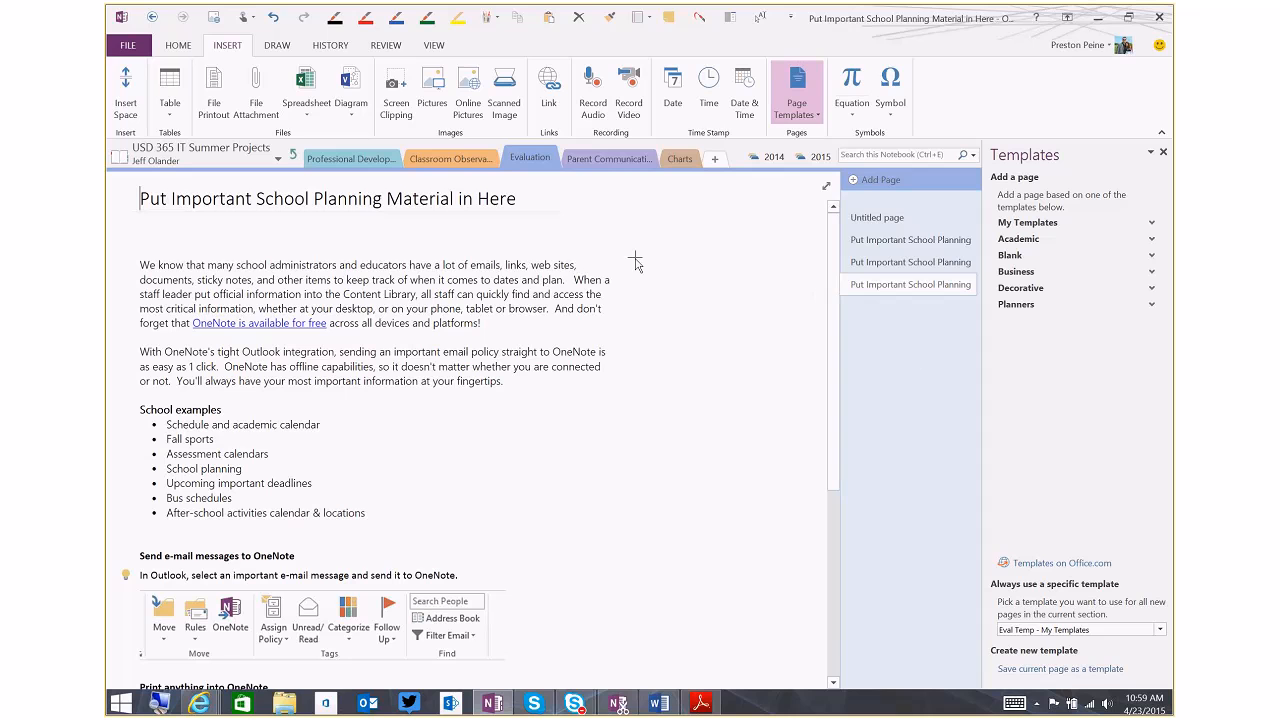
Check the Classroom Observations section's default template, close the template list, and review the infographic on the Professional Development section's Info page
left_click(450, 159)
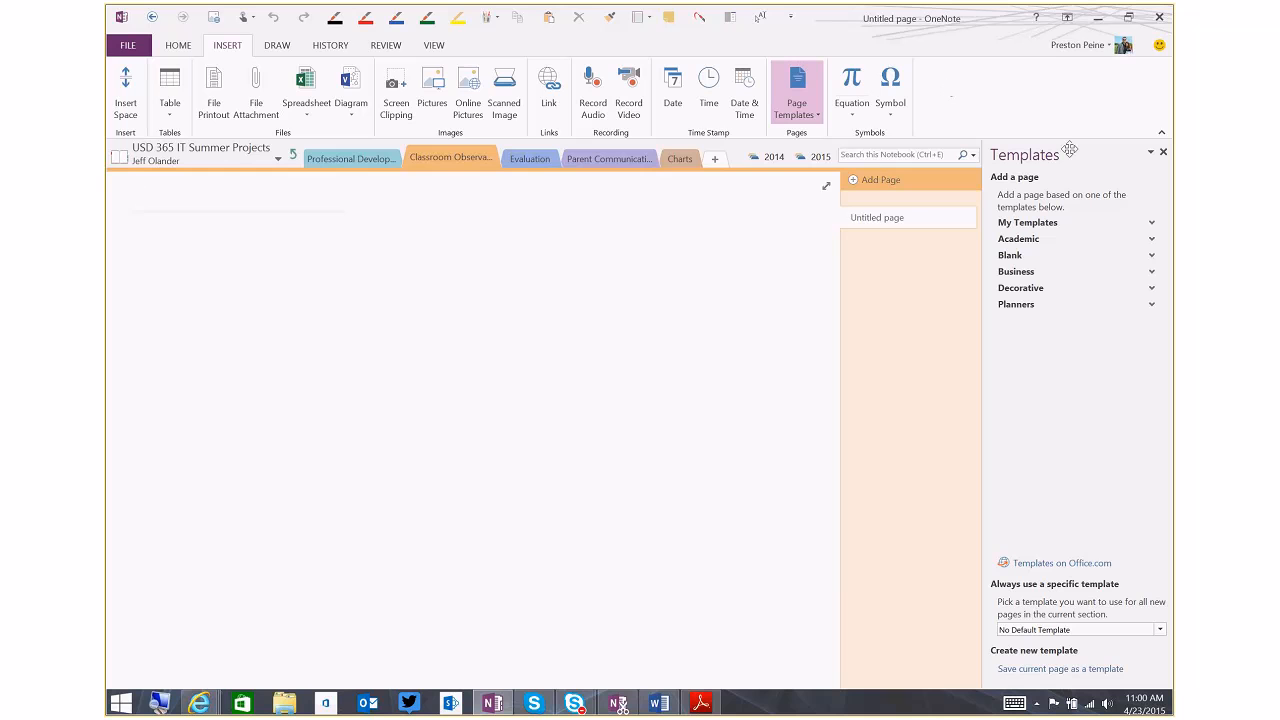
left_click(1163, 154)
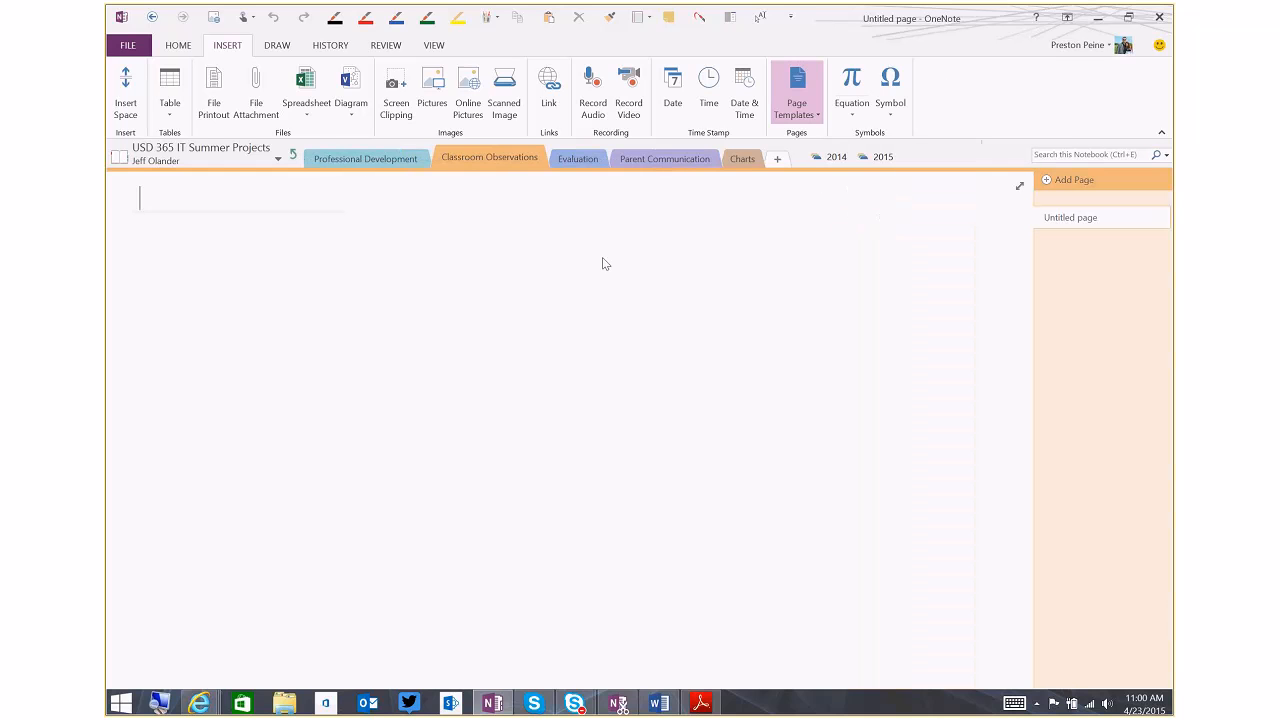
left_click(337, 160)
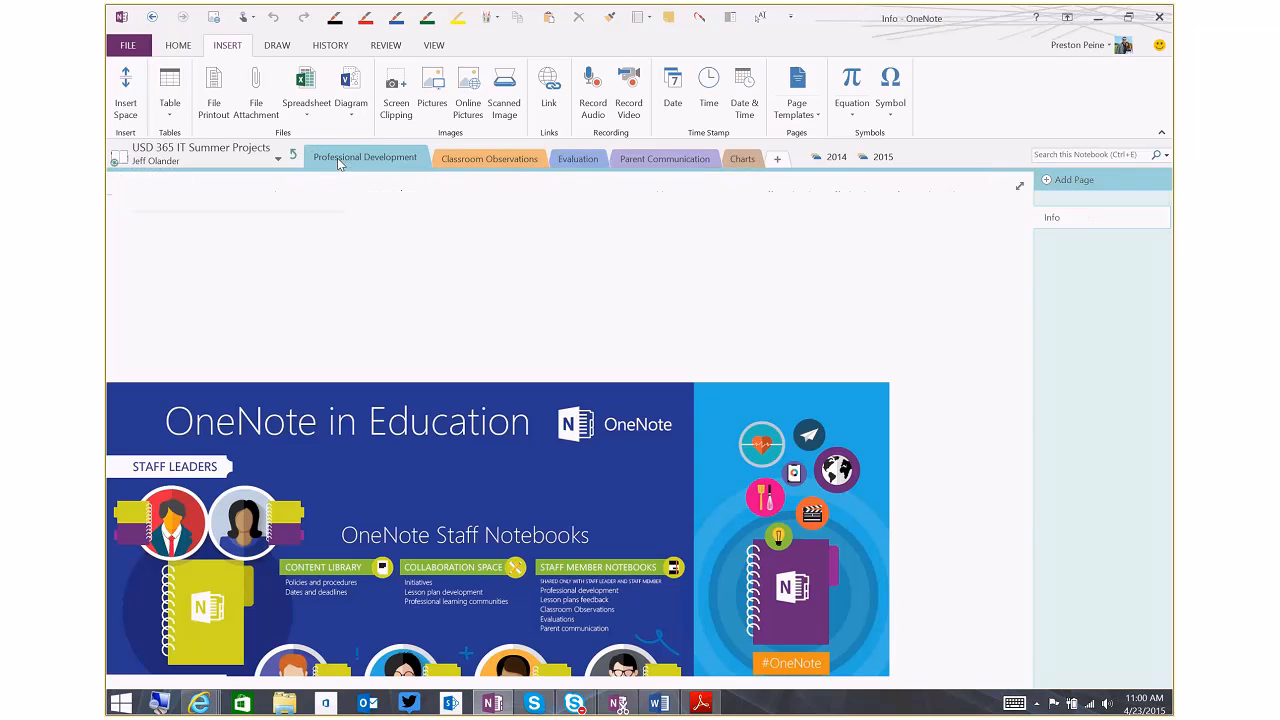
scroll(1026, 352, "down", 1)
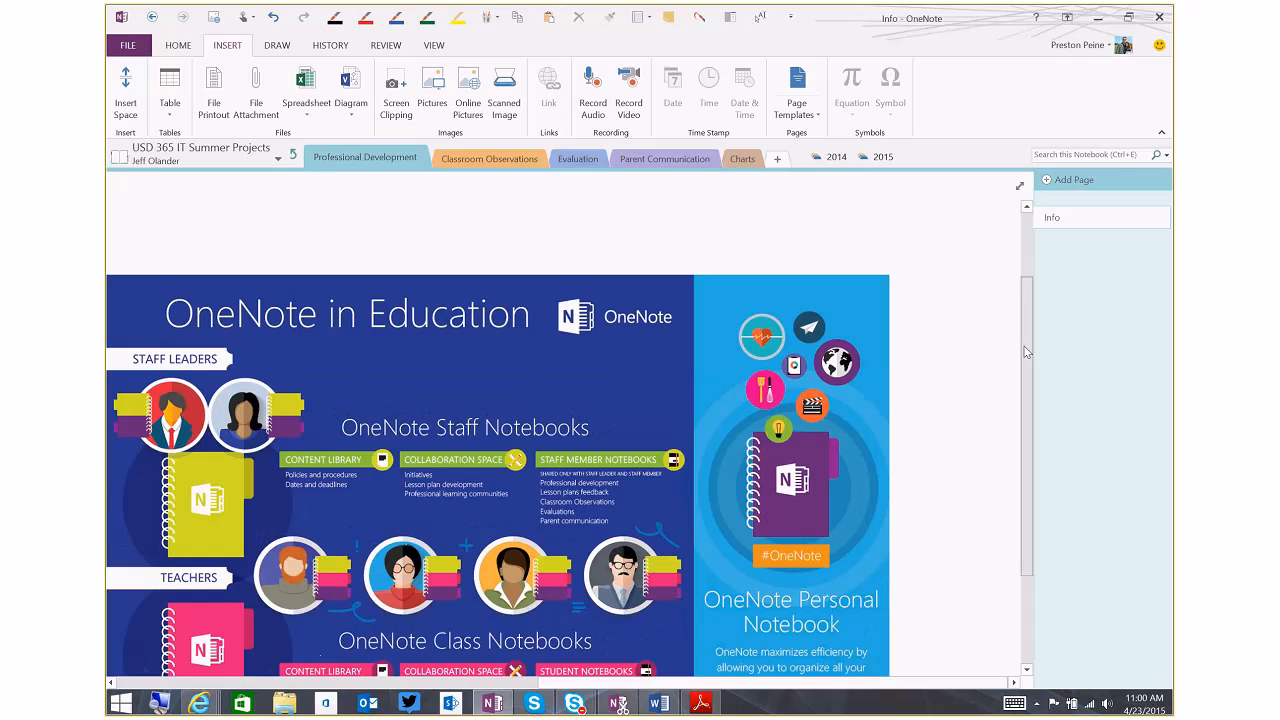
scroll(1026, 352, "down", 1)
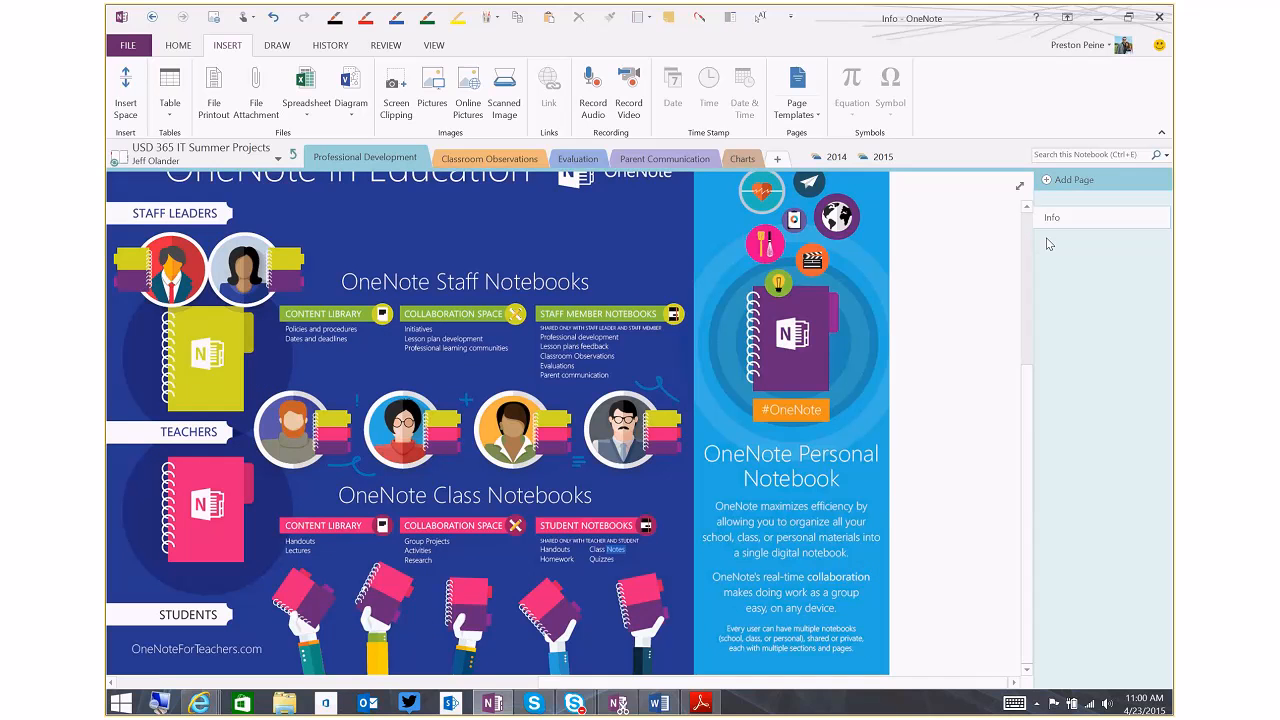
Add a blank page to the Professional Development section and switch from ink to typing mode
left_click(1048, 184)
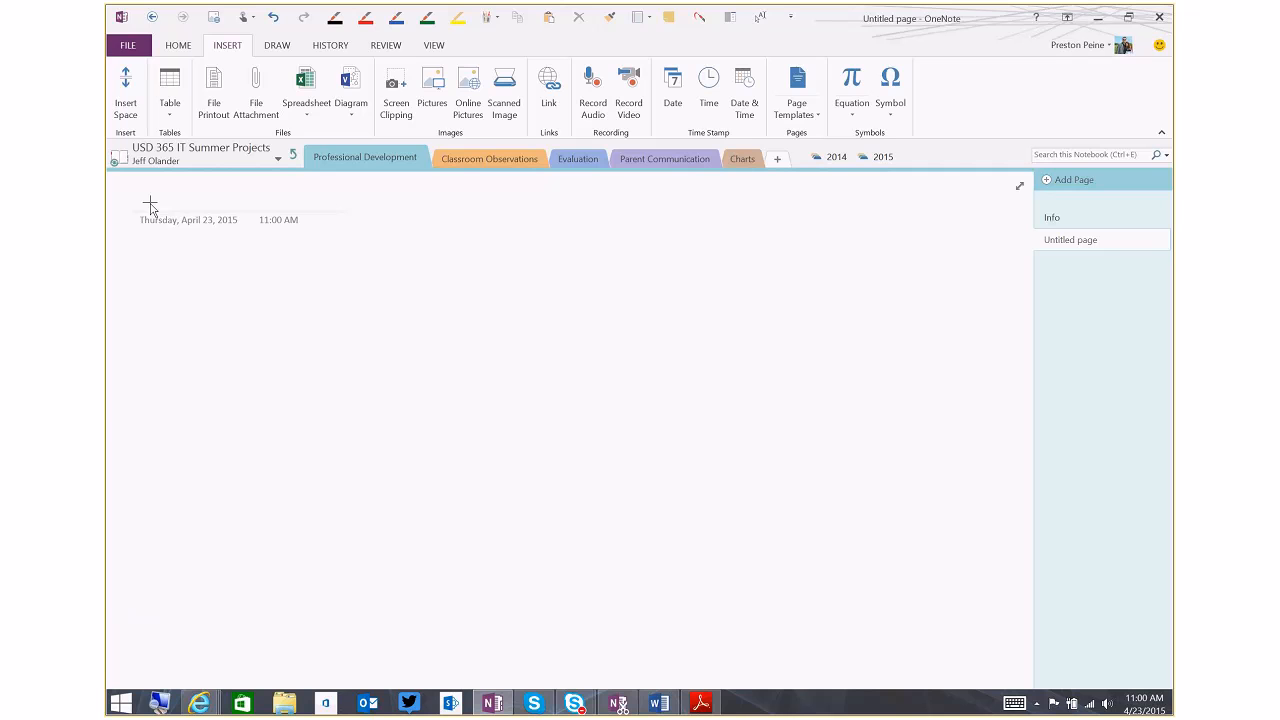
left_click(289, 47)
left_click(127, 88)
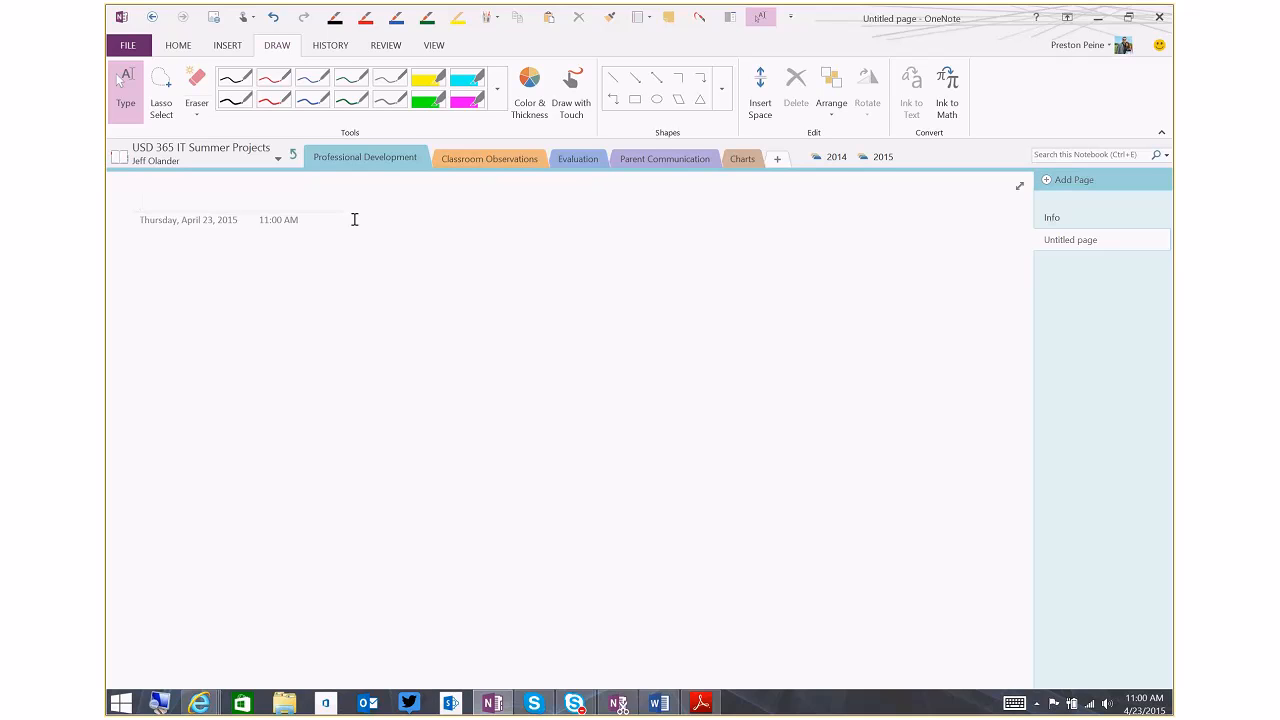
mouse_move(660, 12)
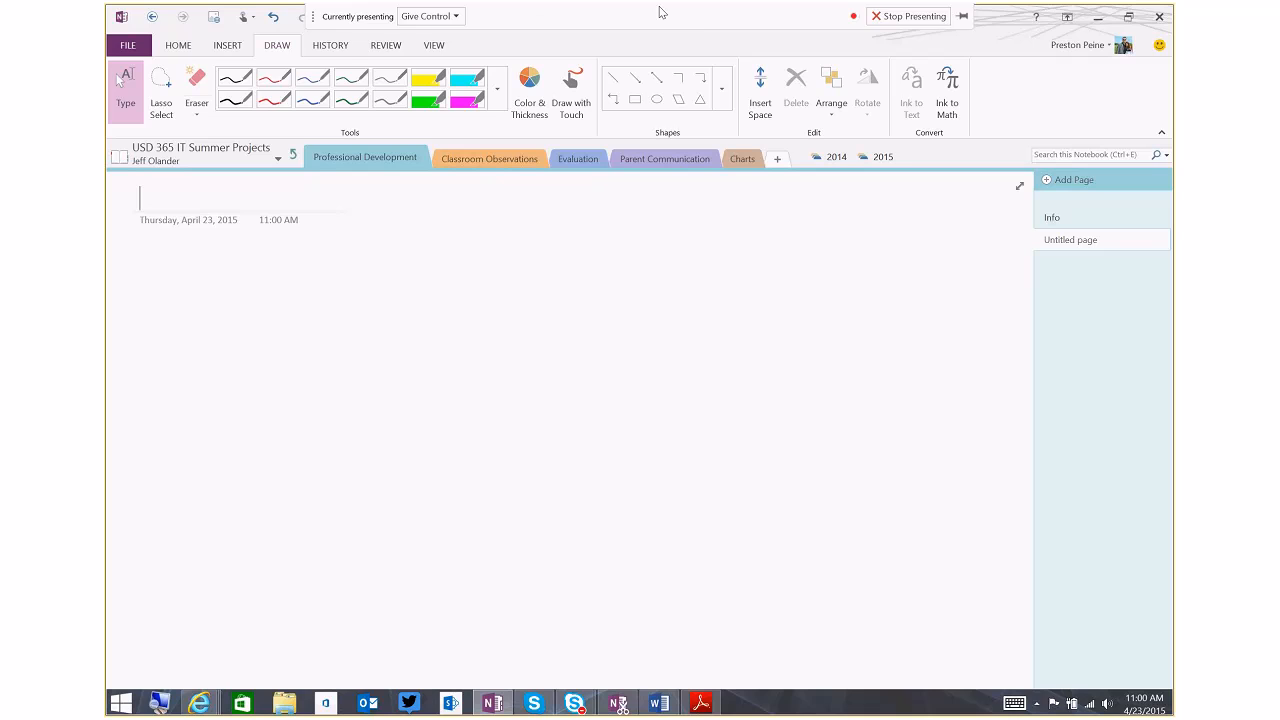